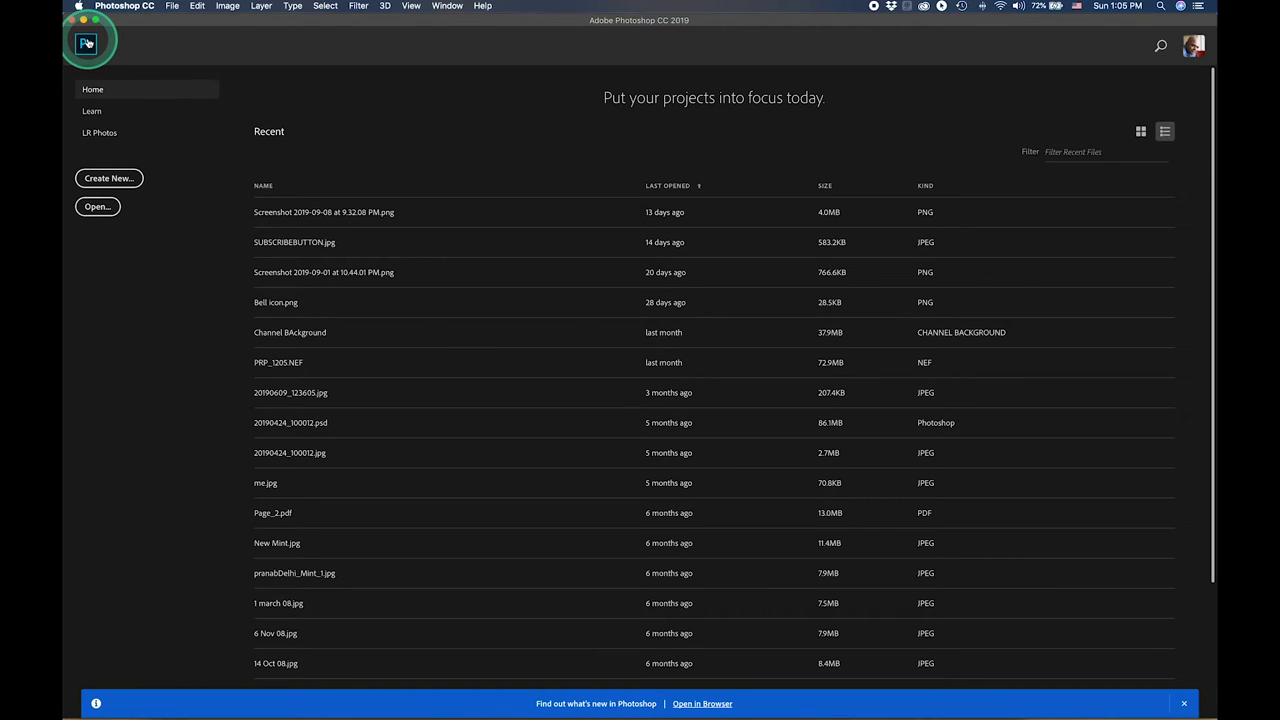
Create a new 612 × 612 px, 72 ppi document with a transparent background.
click(87, 43)
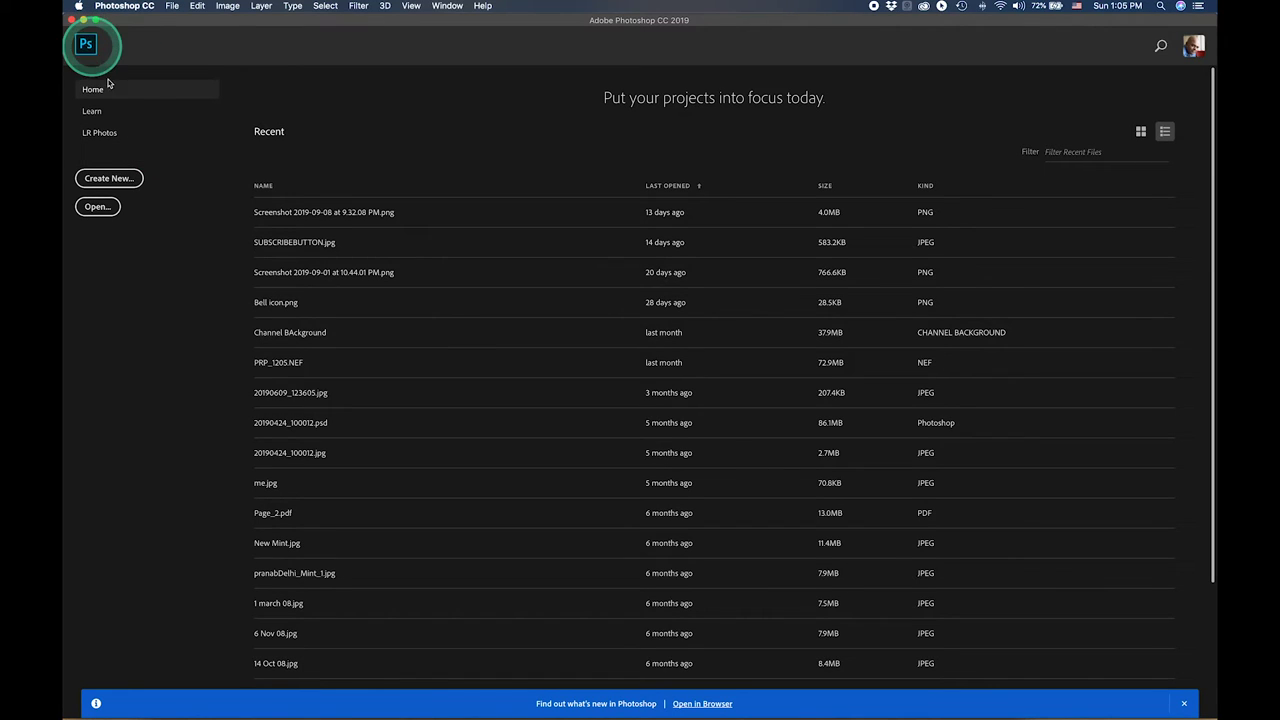
click(128, 182)
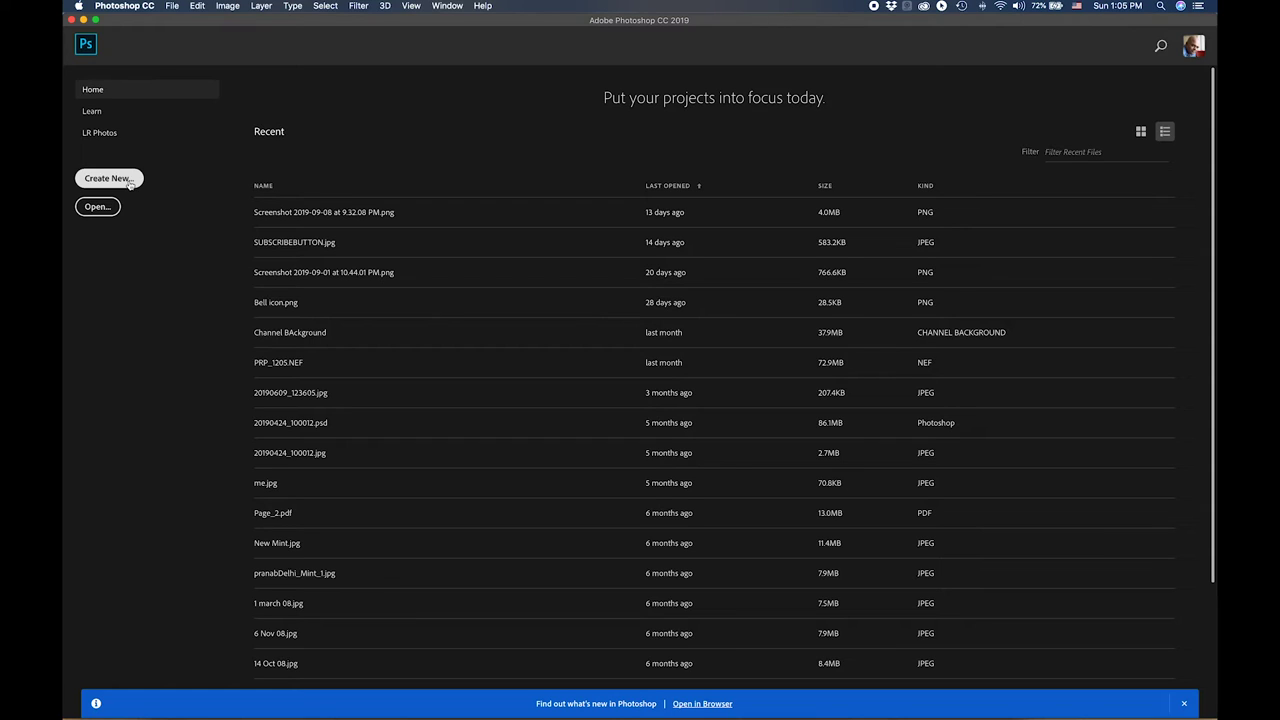
click(130, 184)
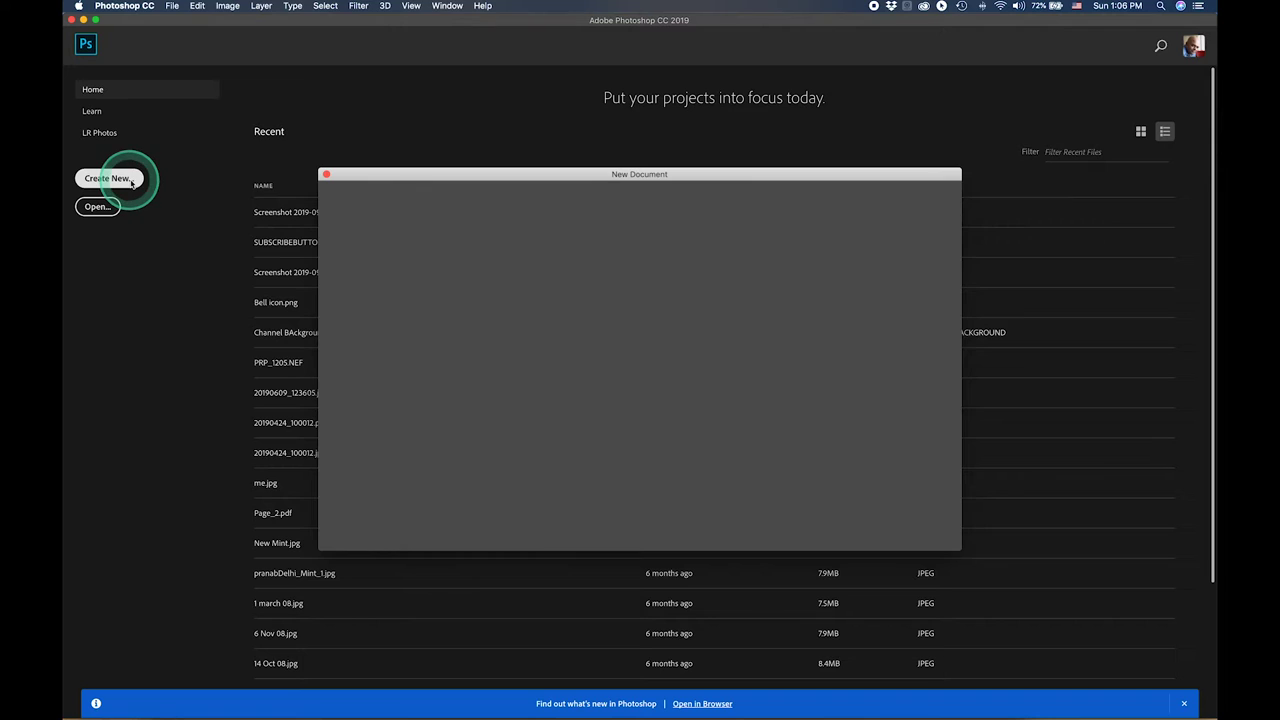
click(482, 287)
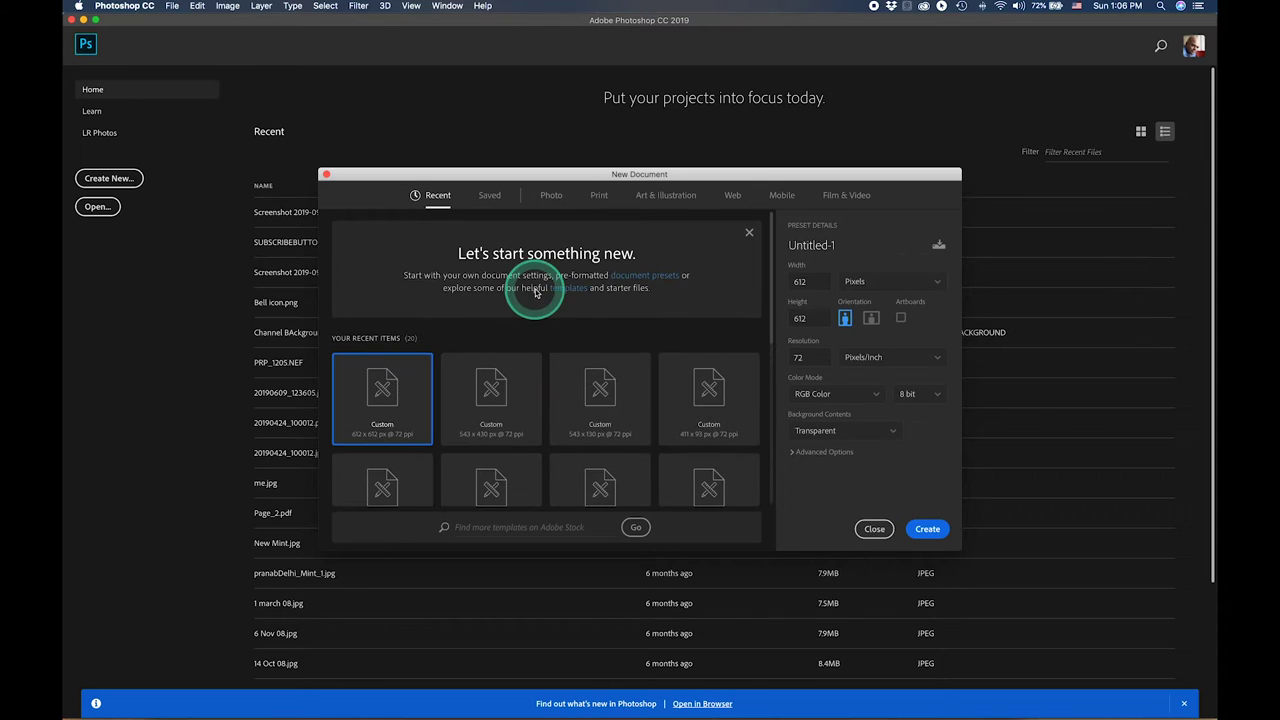
click(800, 282)
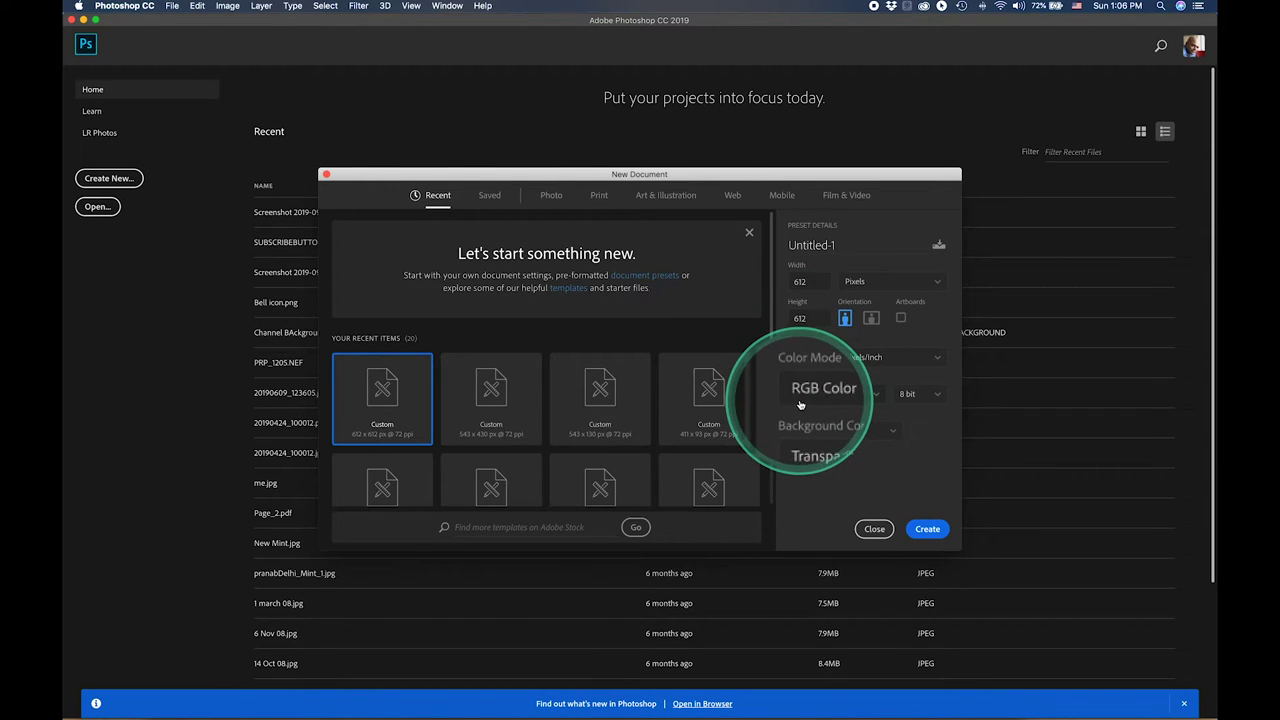
click(922, 530)
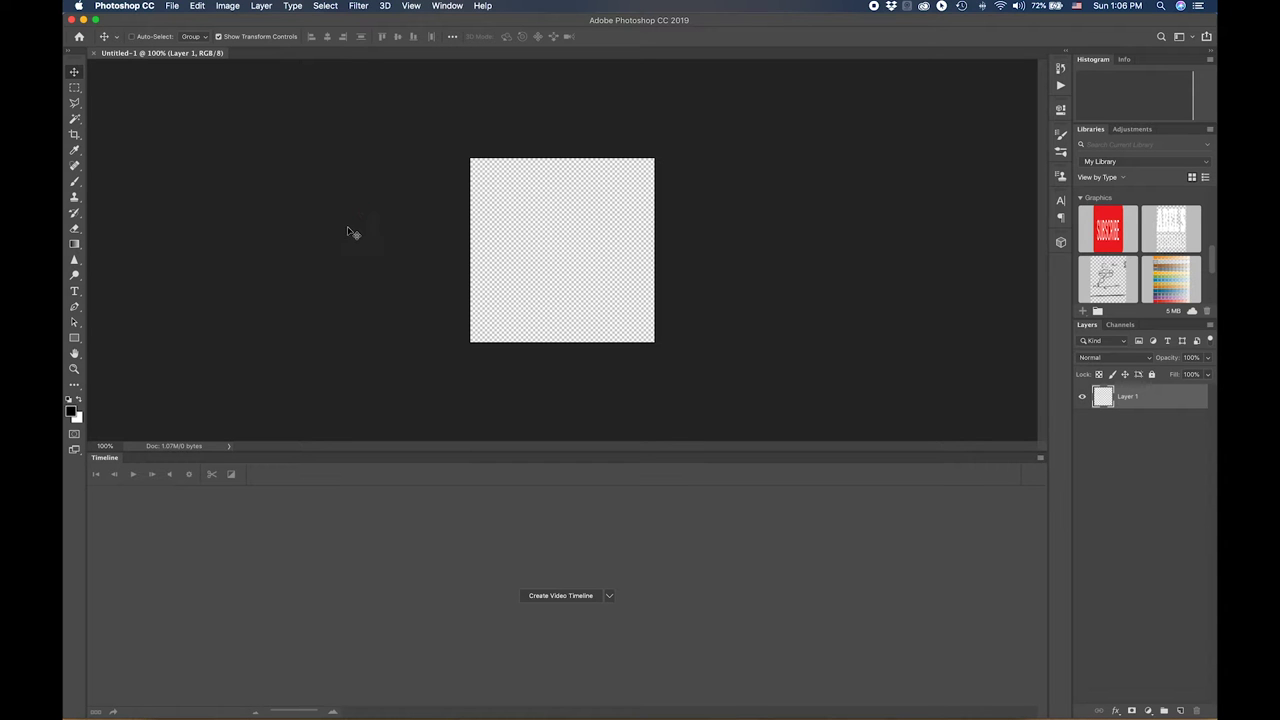
Switch to Finder and bring the Meme Tutorial folder forward.
click(348, 231)
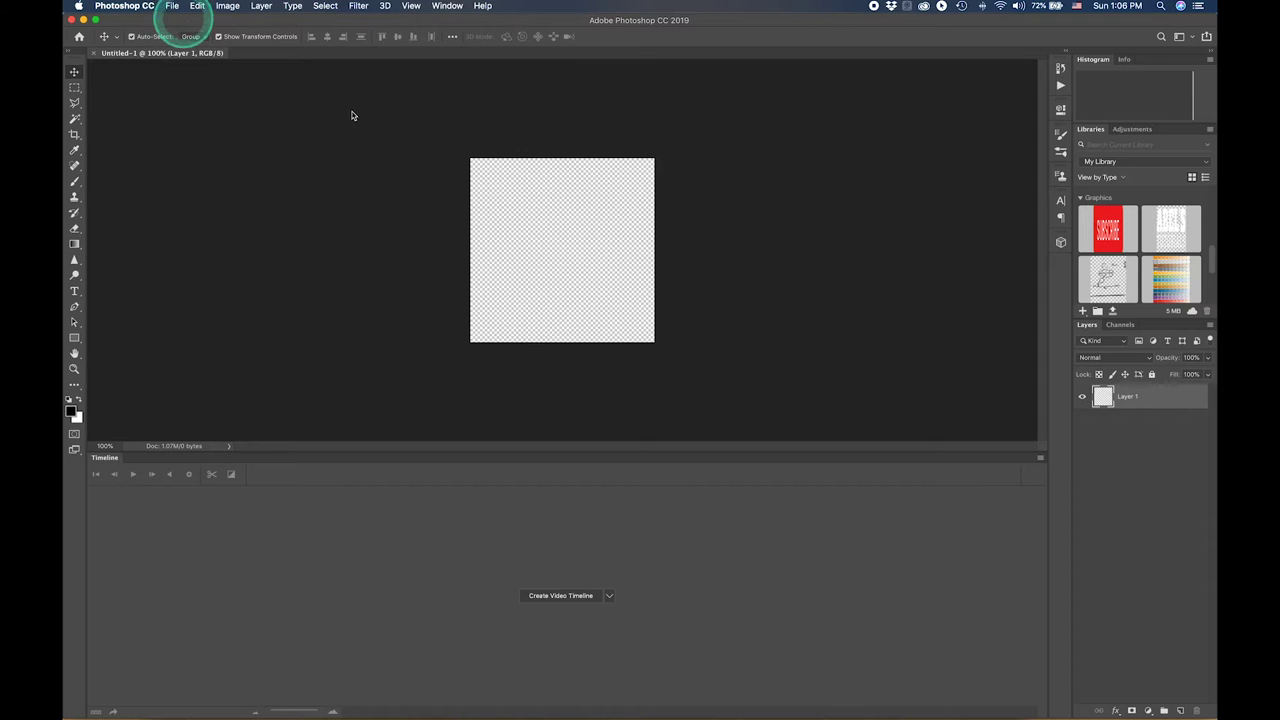
key(super+Tab)
key(super+Tab)
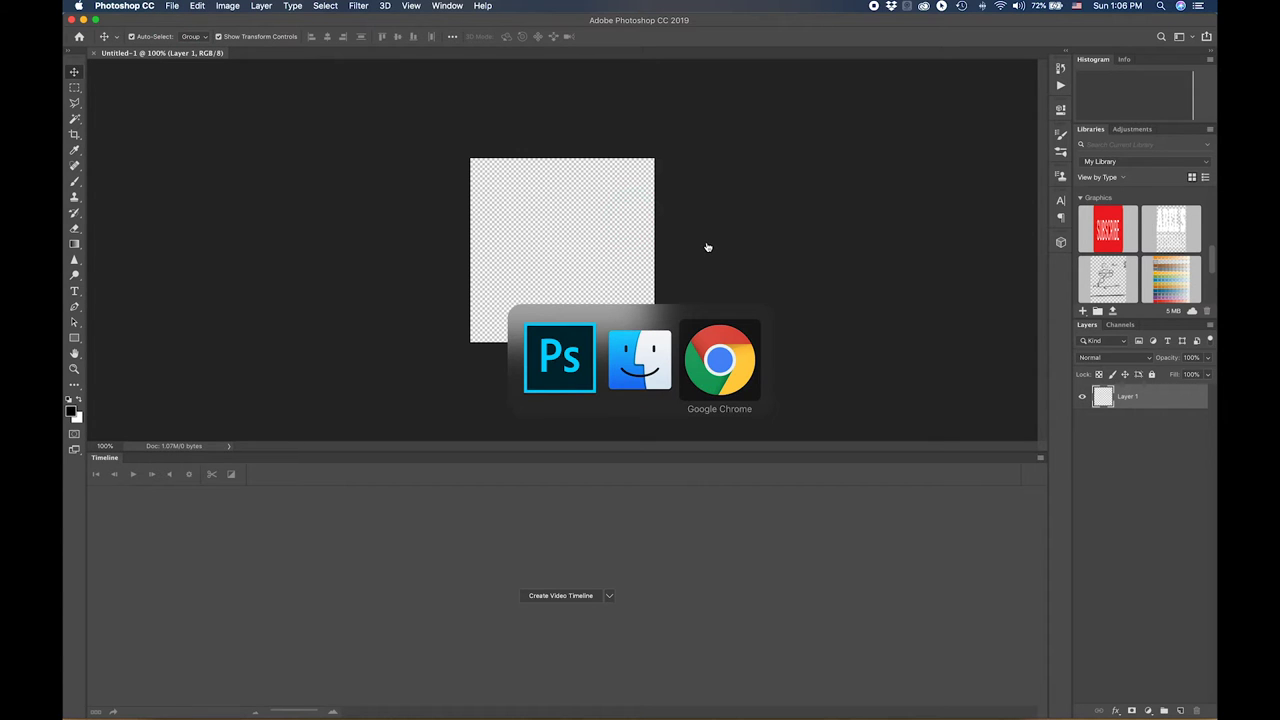
key(super+shift+Tab)
click(788, 255)
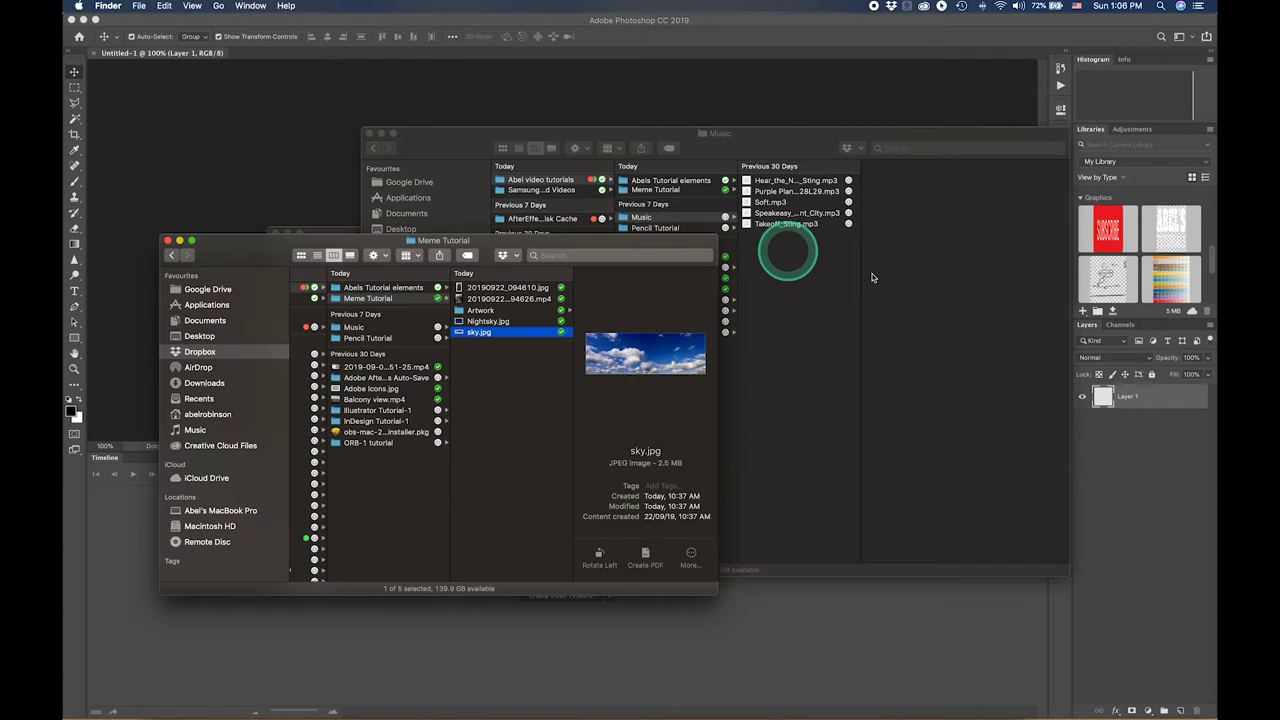
click(871, 274)
Place 20190922_094610.jpg on the canvas, scaled up so the dog's face fills it, and commit.
click(490, 288)
drag(491, 290, 538, 207)
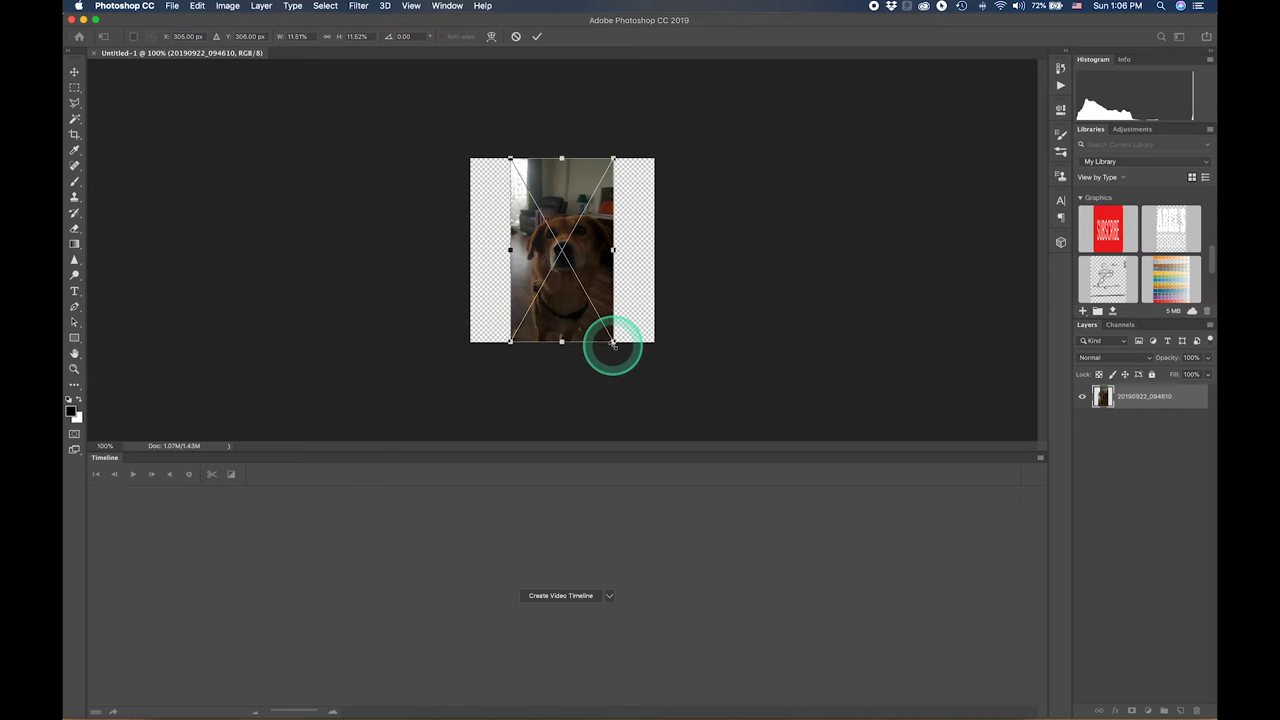
drag(612, 342, 777, 475)
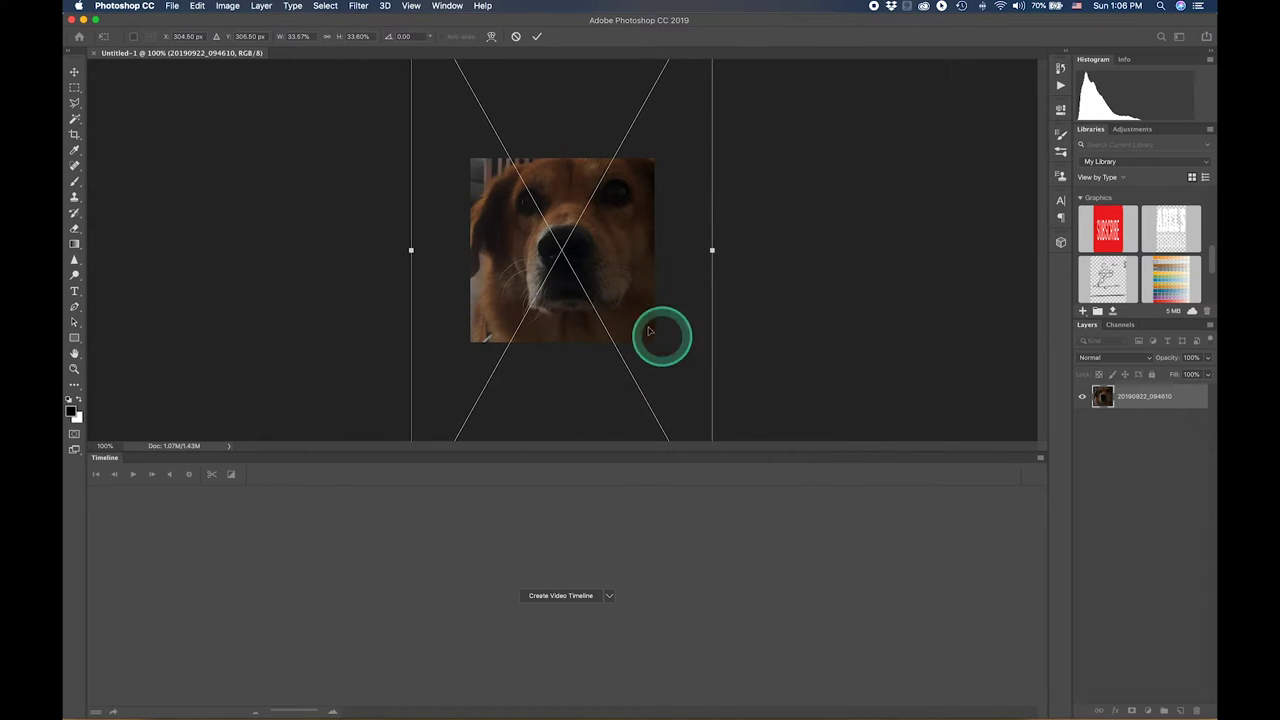
drag(613, 304, 601, 304)
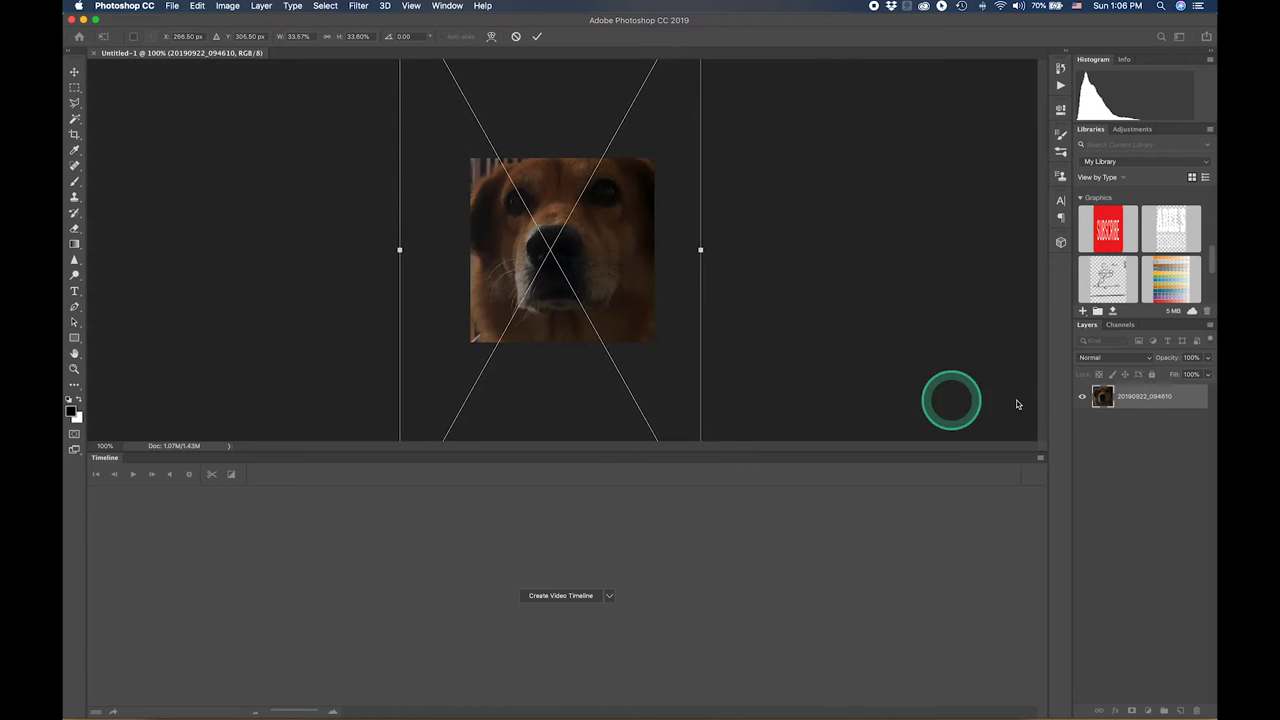
click(595, 309)
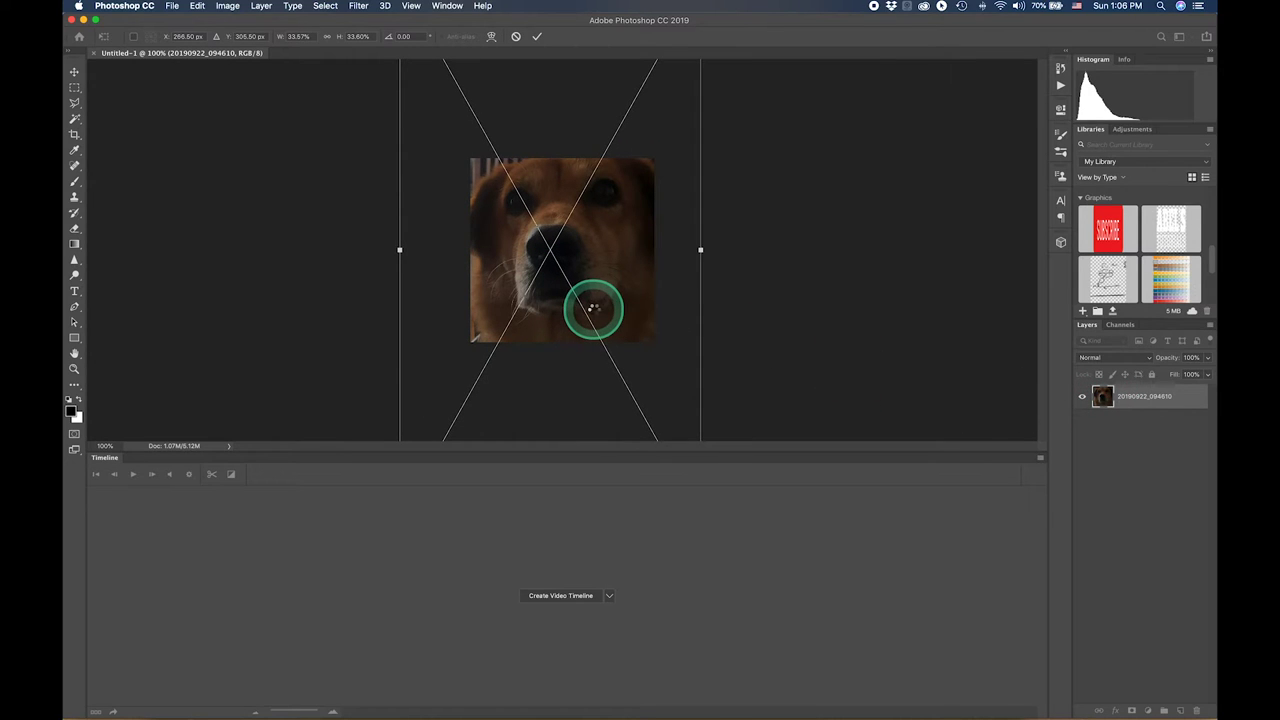
click(594, 312)
click(1108, 415)
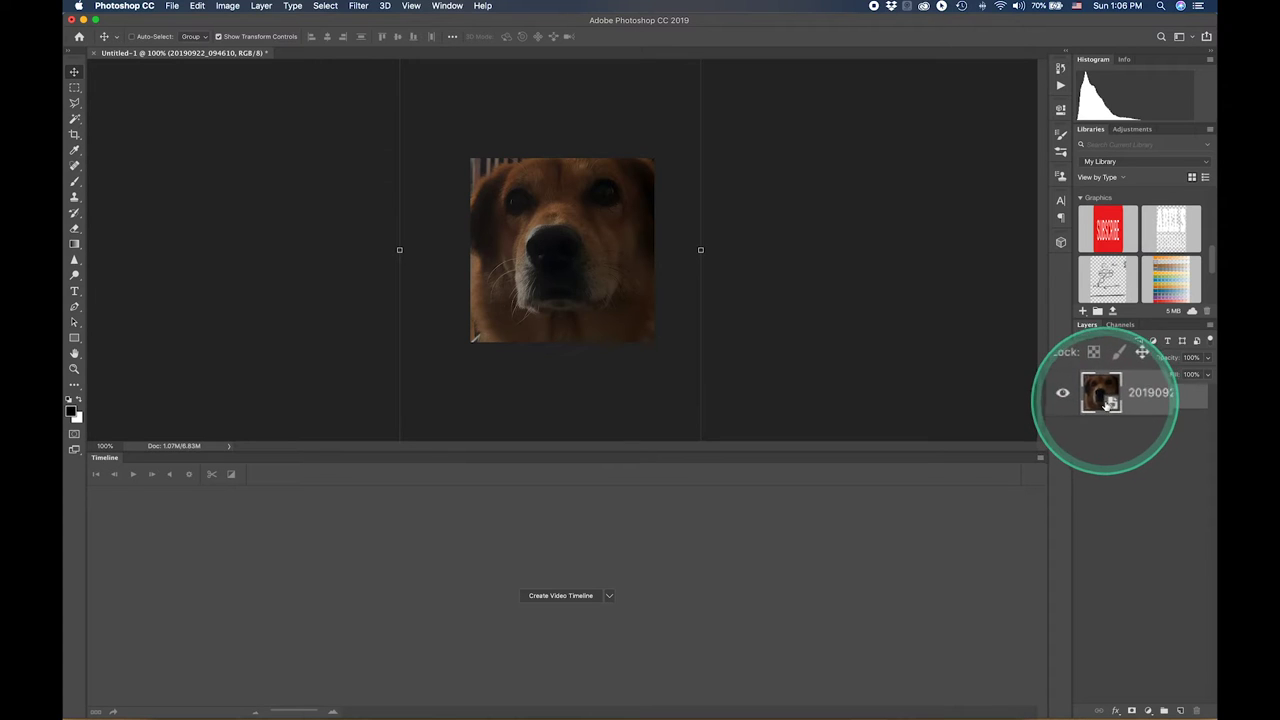
click(592, 285)
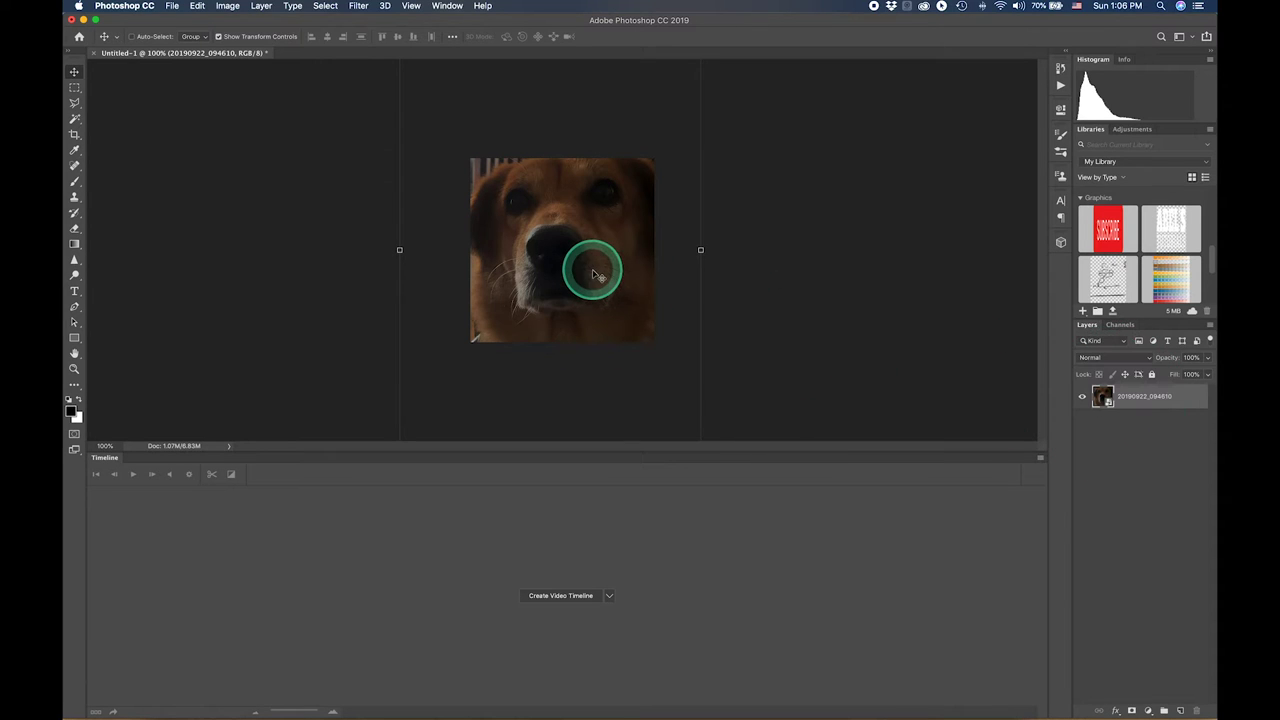
Apply a Curves smart filter with the white point pulled left and midtones raised (74 → 183).
click(260, 6)
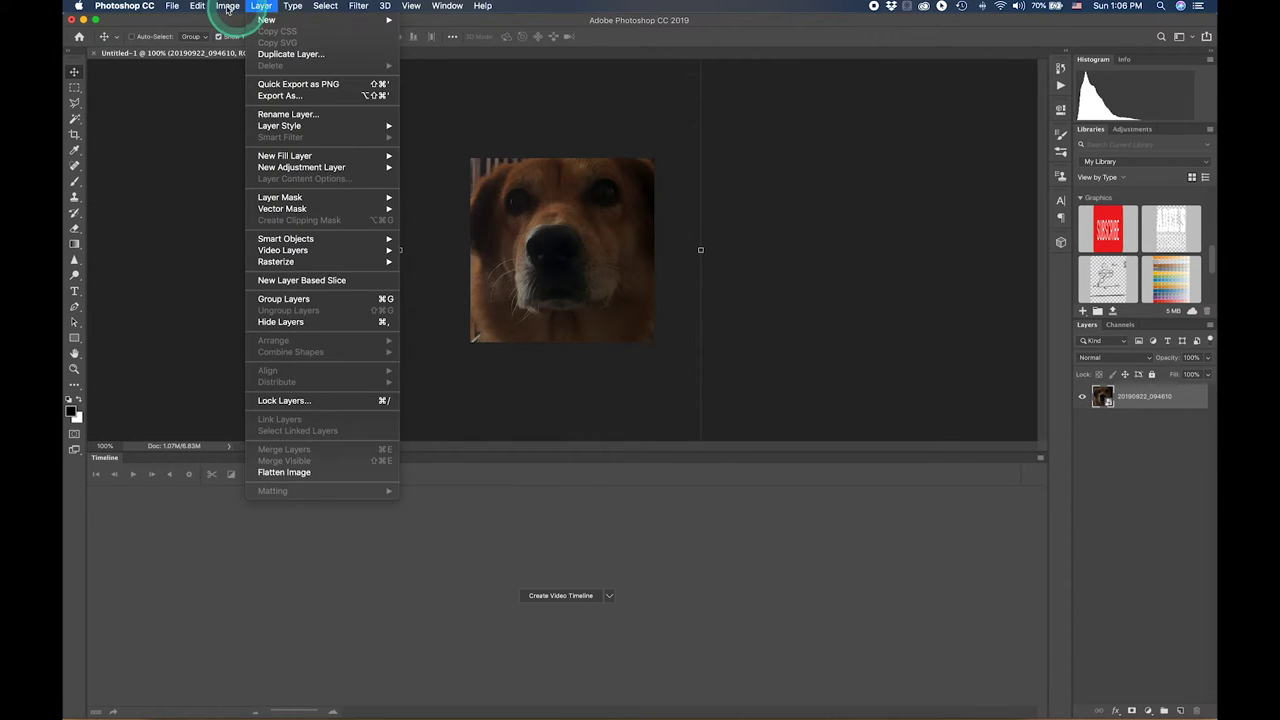
mouse_move(227, 6)
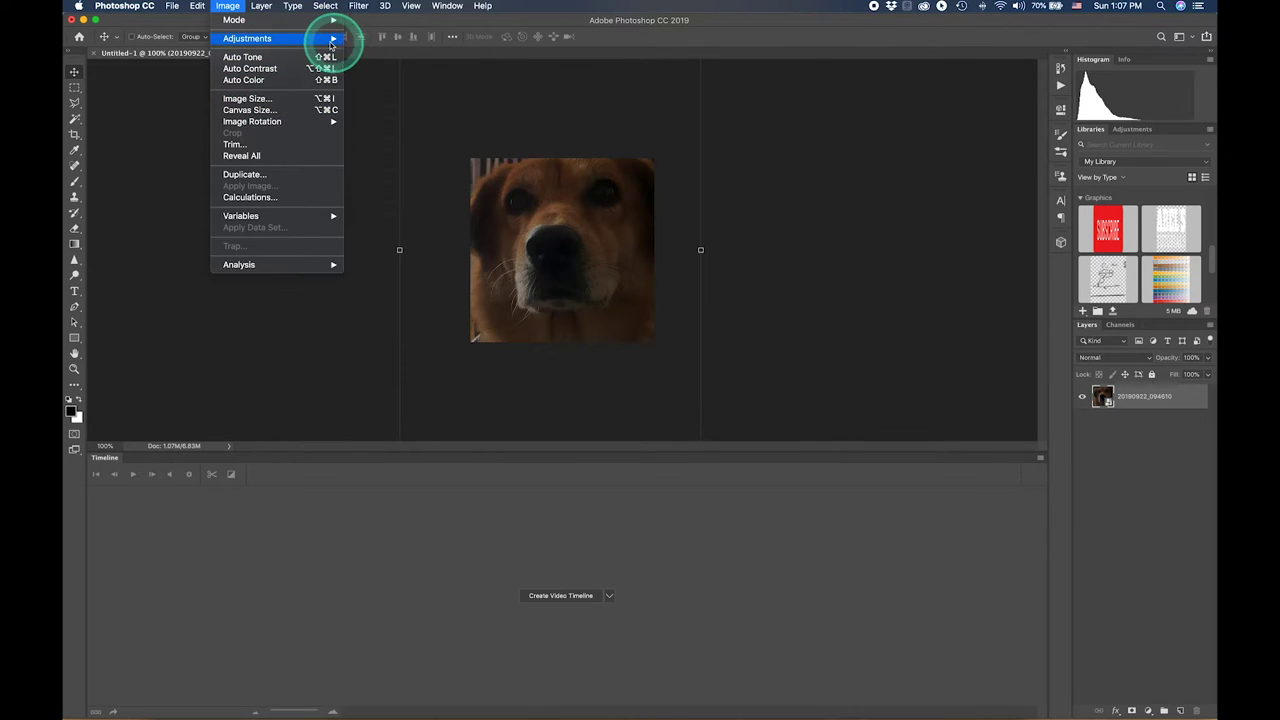
mouse_move(247, 38)
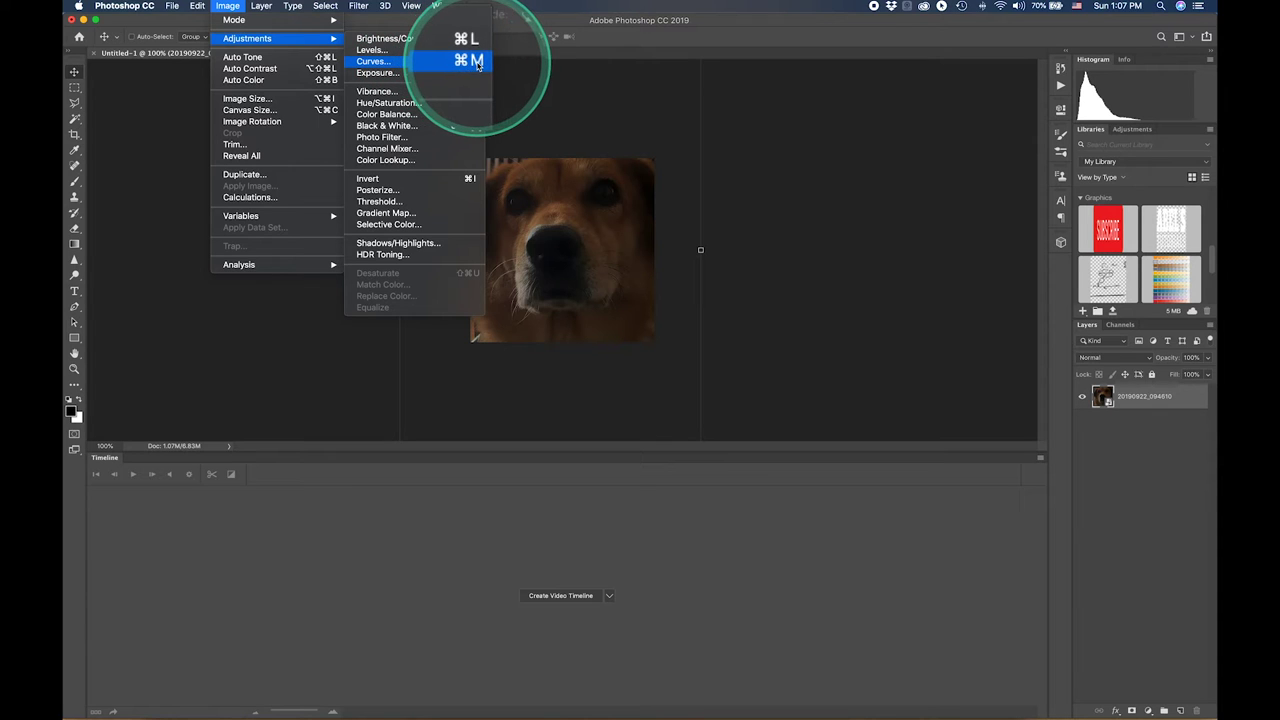
click(475, 63)
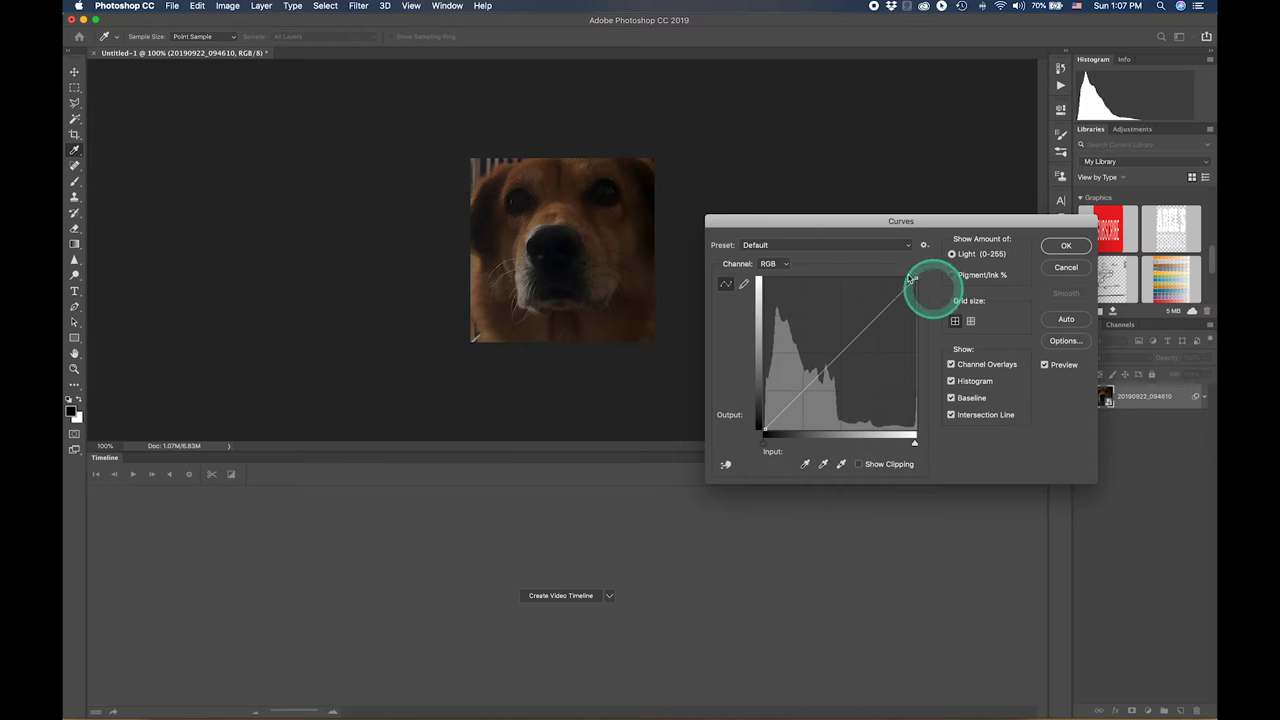
mouse_move(915, 279)
mouse_down()
mouse_move(866, 257)
mouse_move(843, 260)
mouse_move(908, 266)
mouse_move(854, 267)
mouse_move(853, 279)
mouse_up()
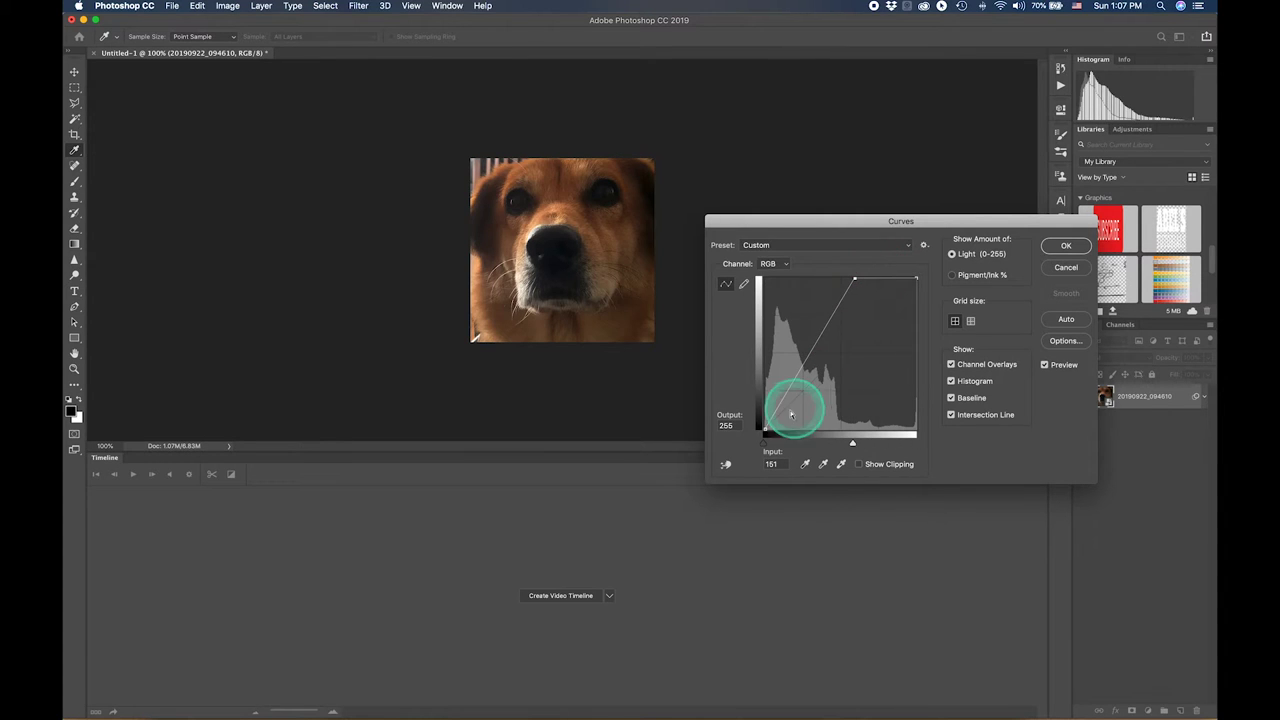
click(760, 432)
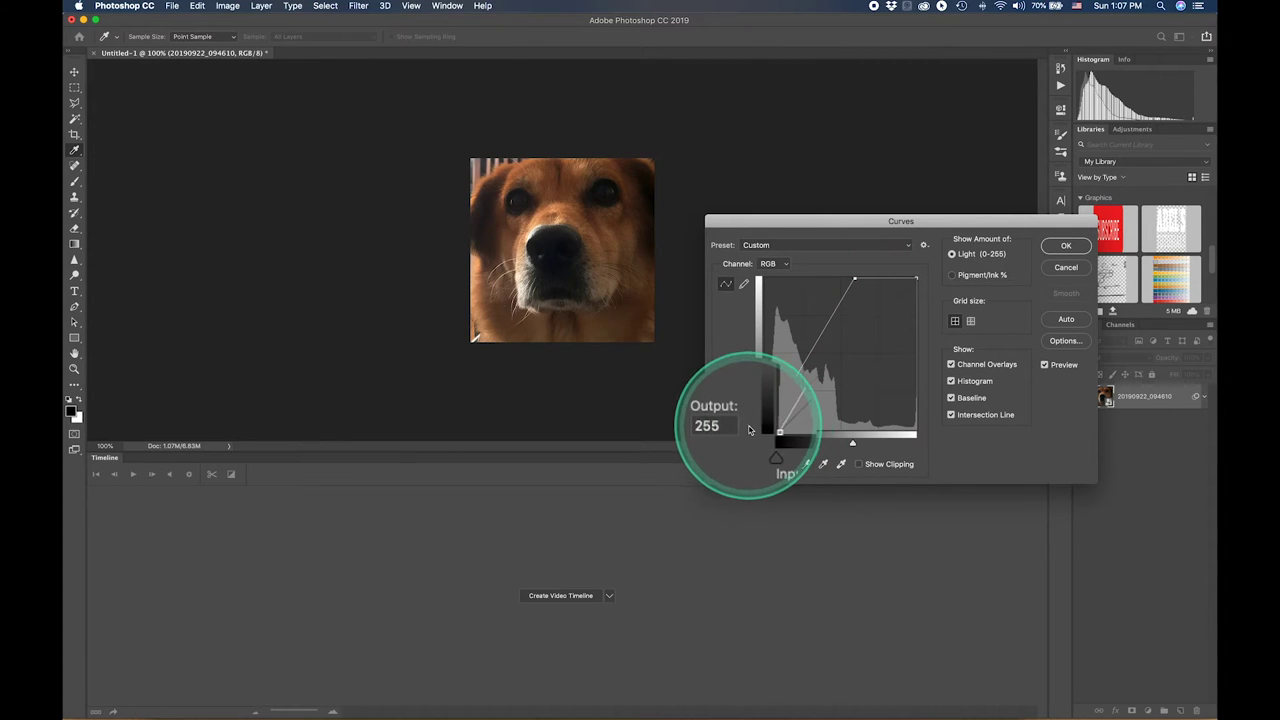
drag(760, 432, 769, 445)
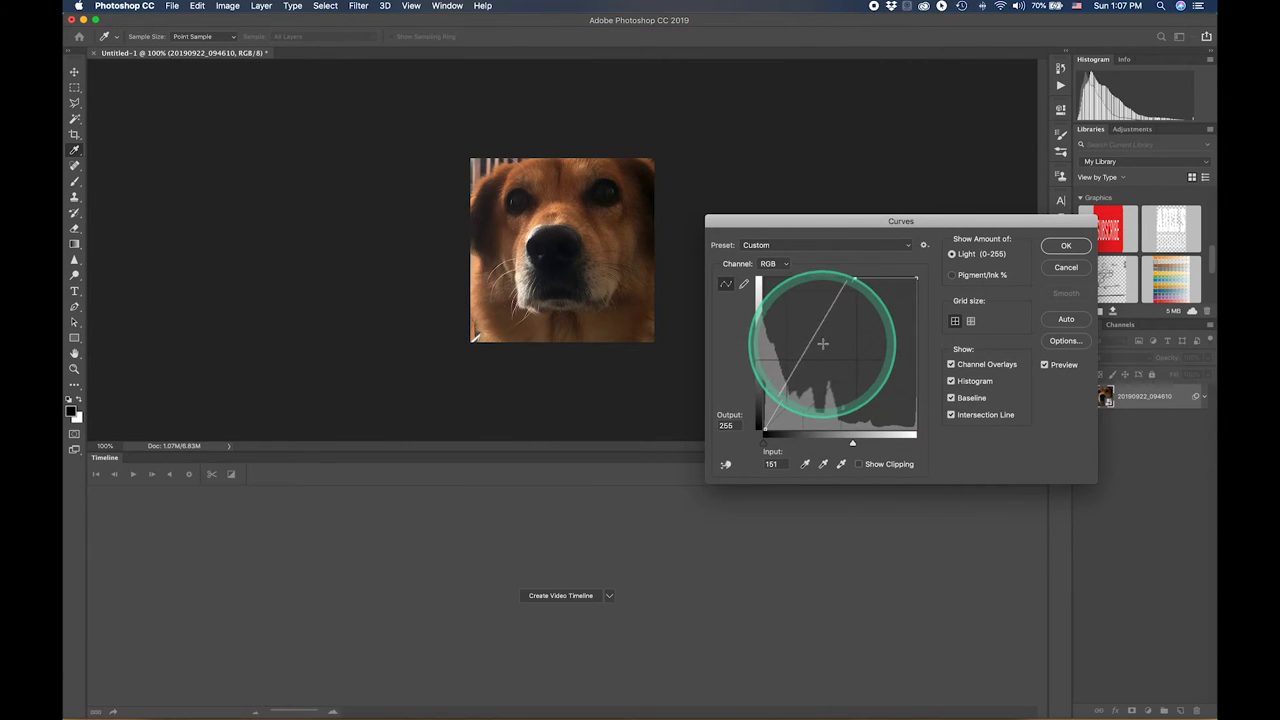
drag(822, 343, 808, 320)
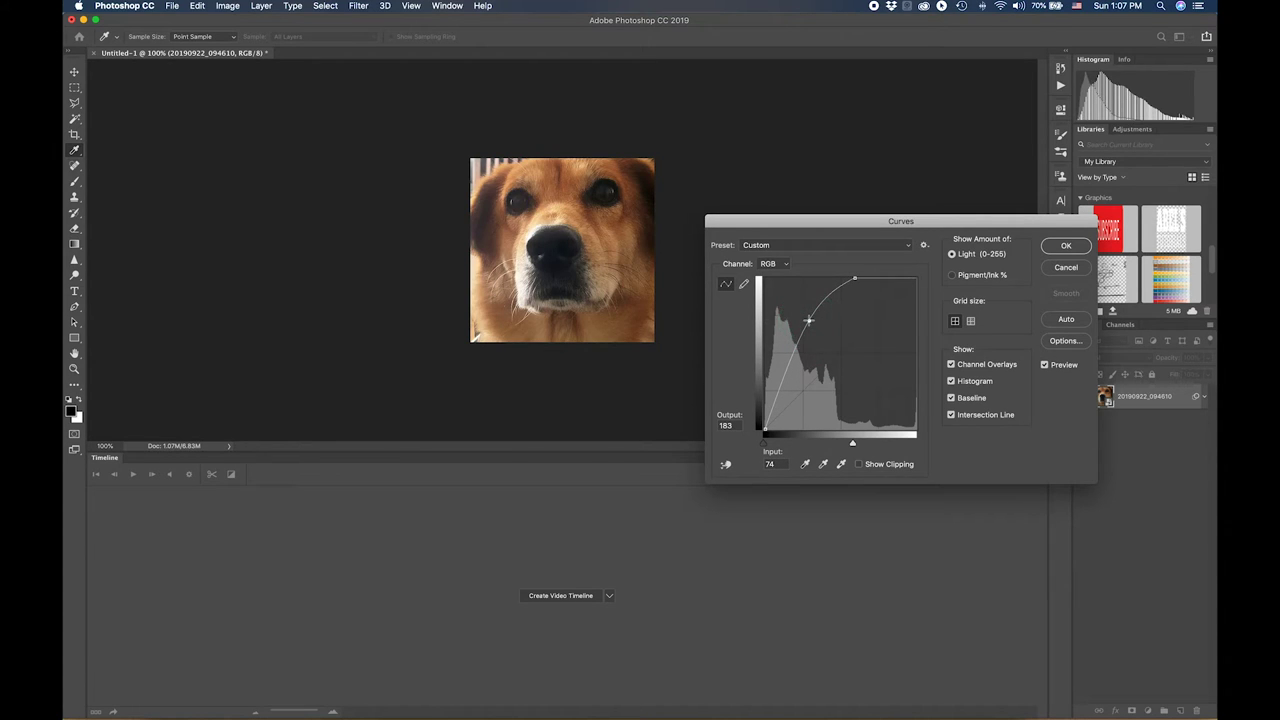
click(1066, 247)
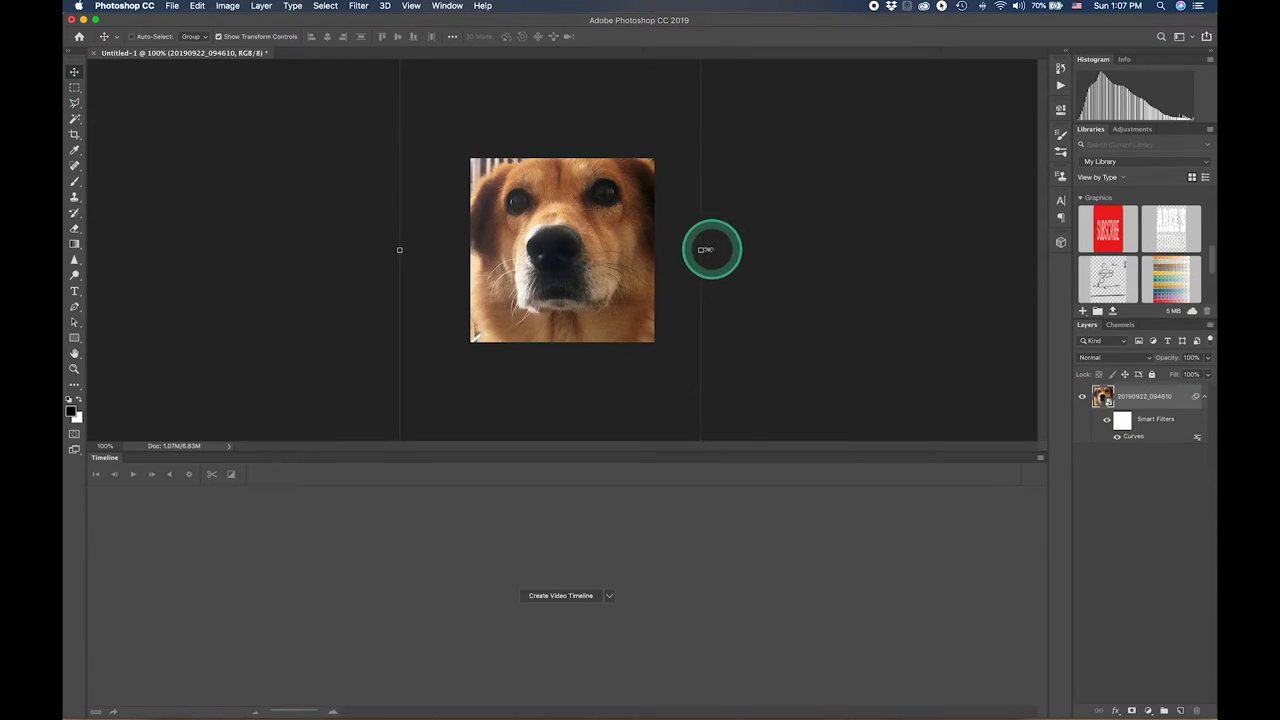
Adjust the dog photo's width from its right handle, commit, and nudge it slightly left.
drag(702, 250, 690, 250)
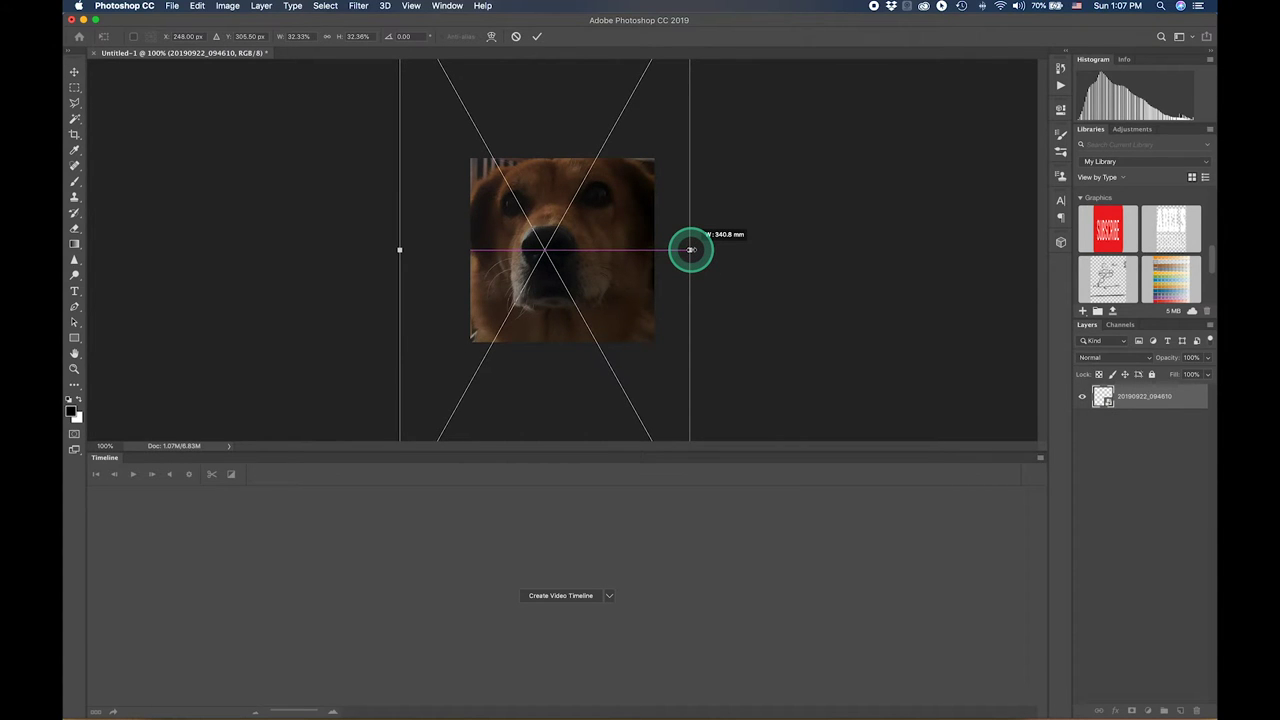
drag(690, 250, 703, 250)
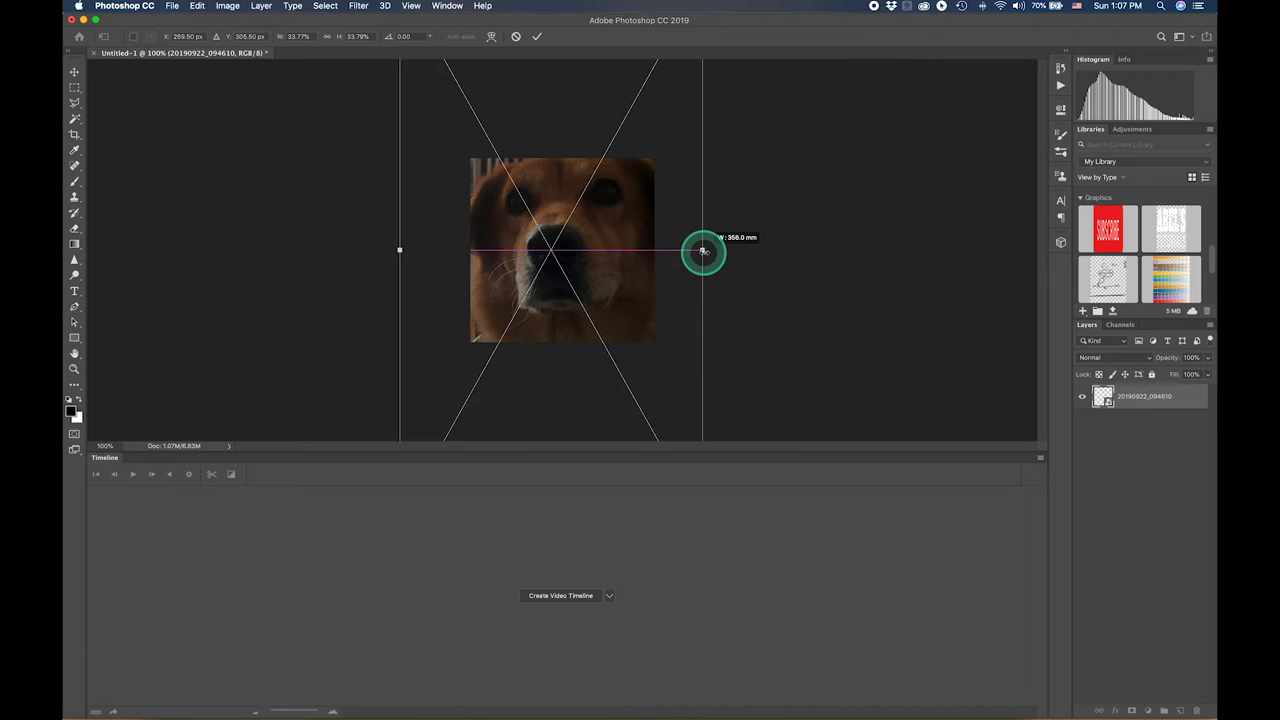
drag(703, 250, 701, 251)
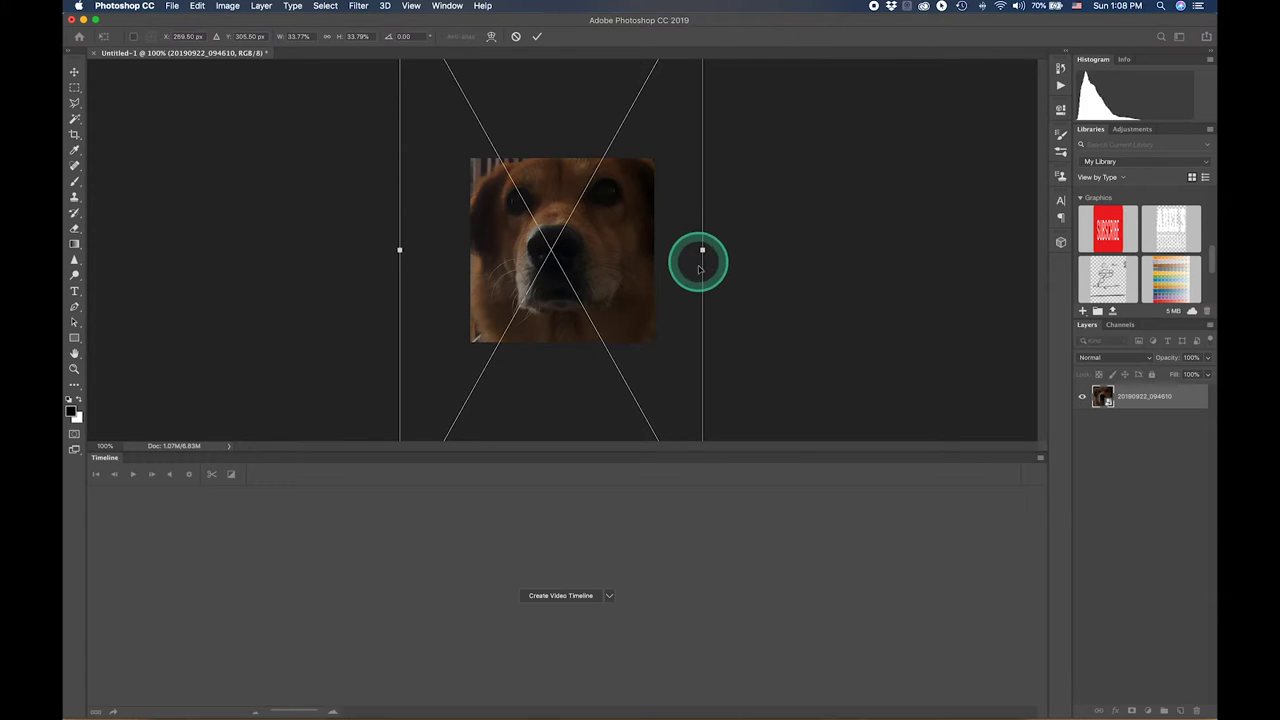
double_click(634, 277)
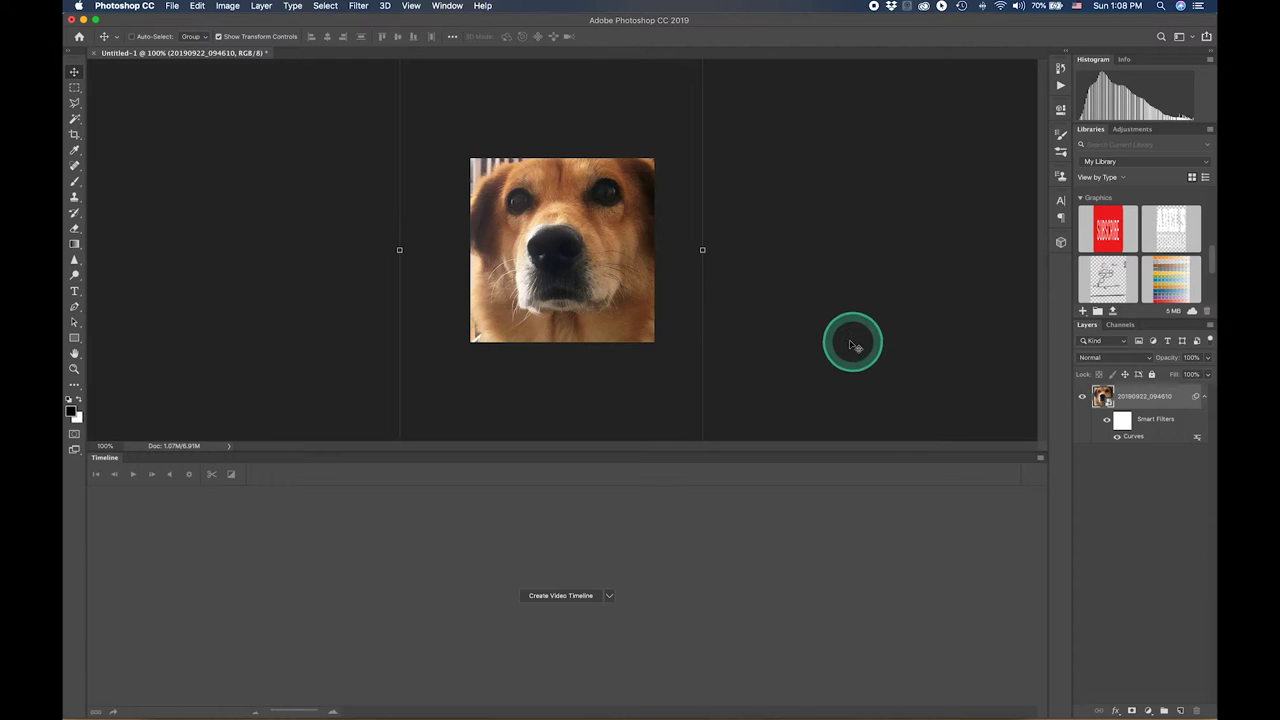
drag(586, 290, 591, 293)
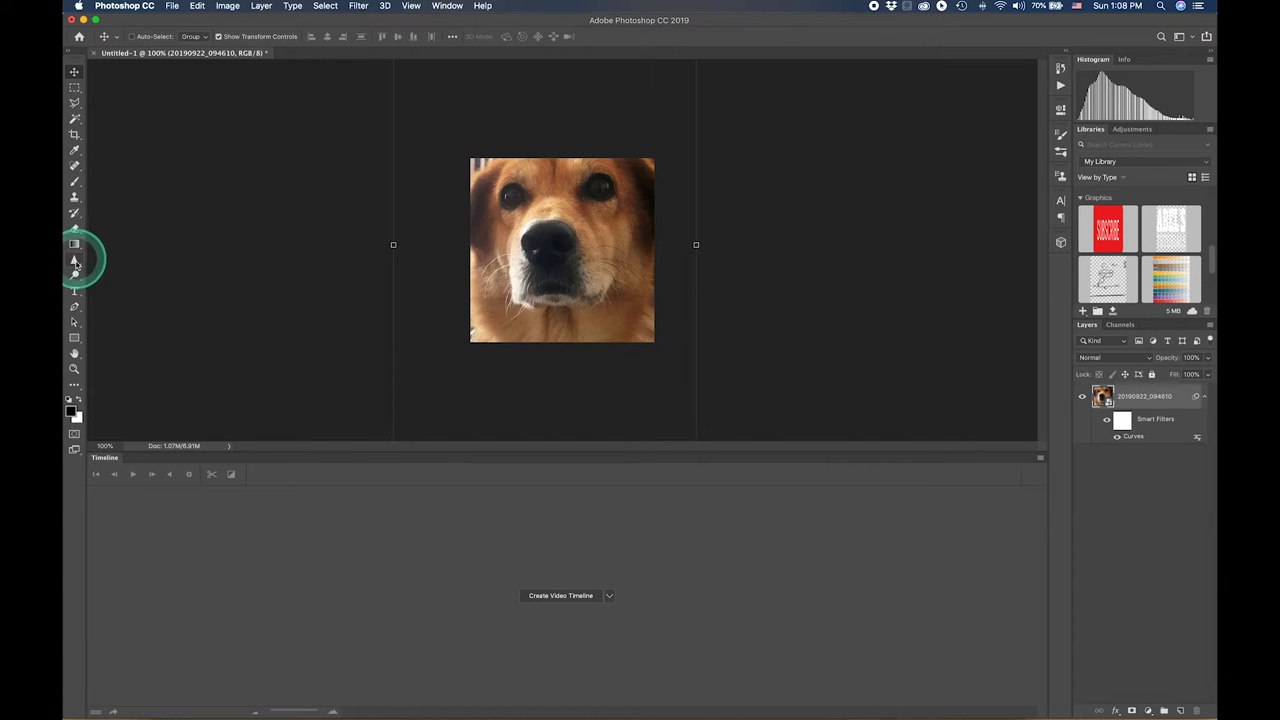
Add the caption 'A MANS BEST FRIEND' below the dog's nose.
click(76, 291)
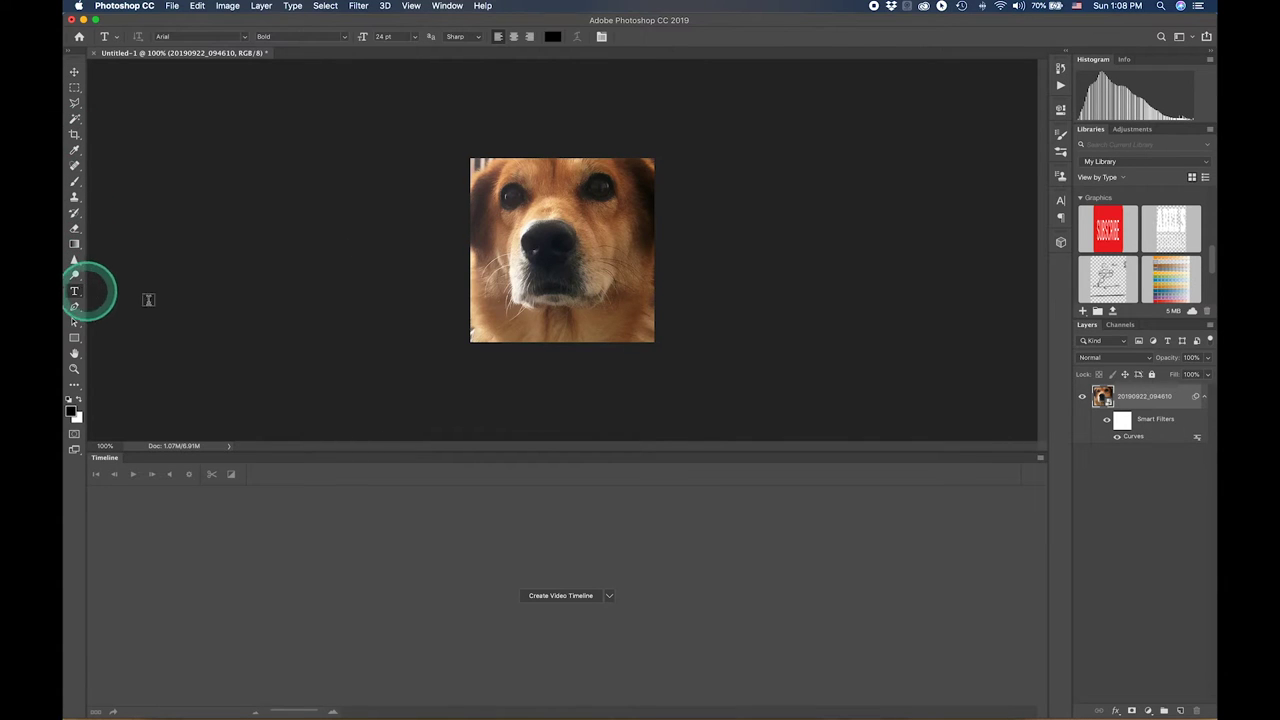
click(494, 302)
text(A MANS BEST FRIEND)
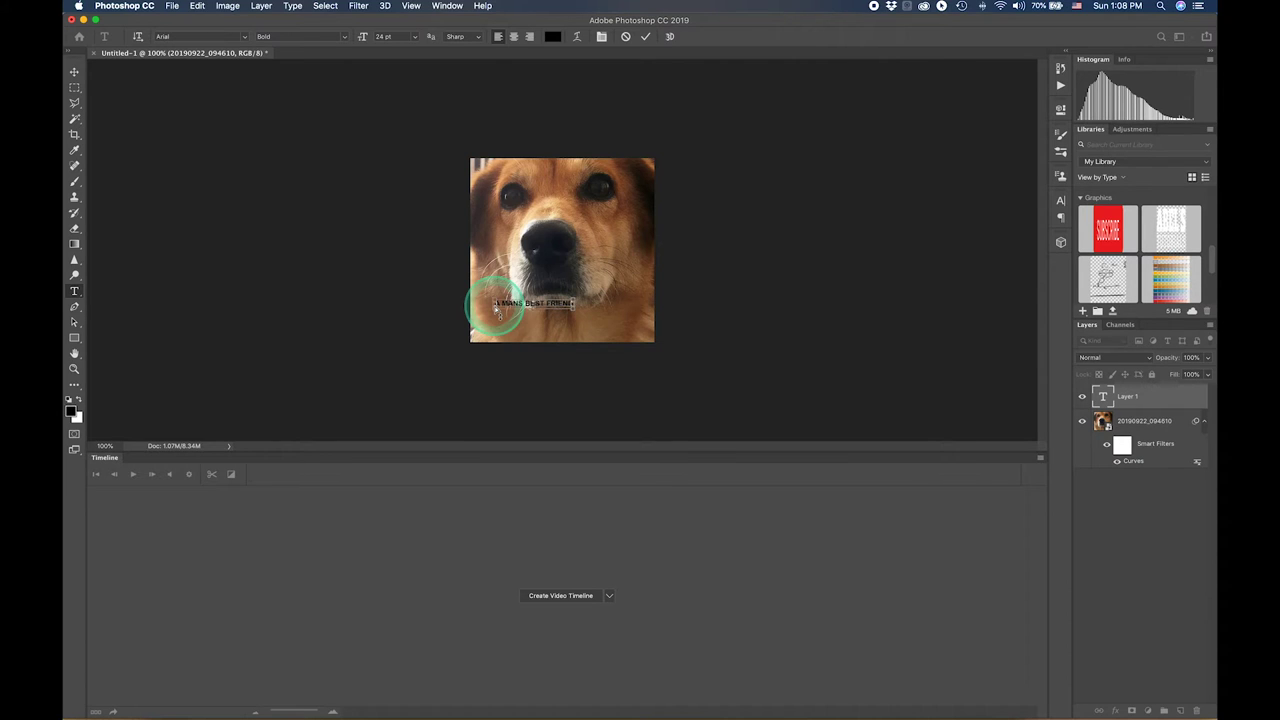
click(73, 70)
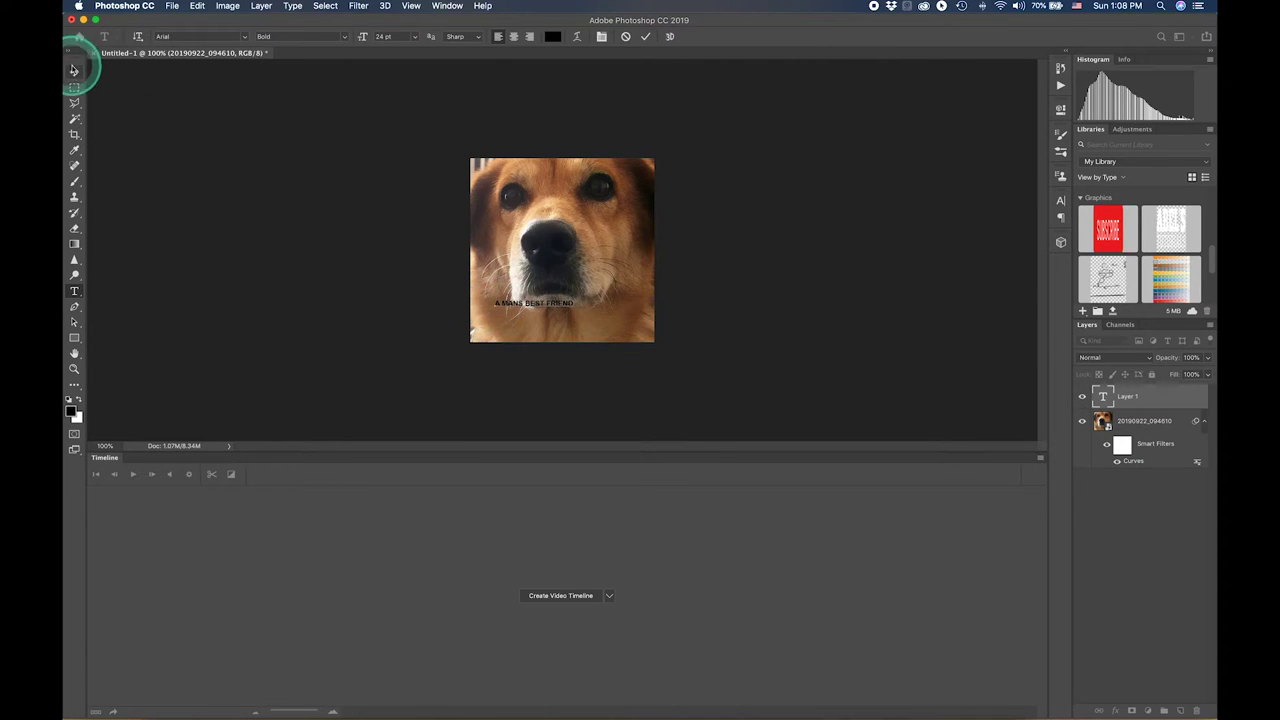
Scale the caption up to 52.81 pt so it stretches across the lower photo.
click(214, 140)
click(573, 308)
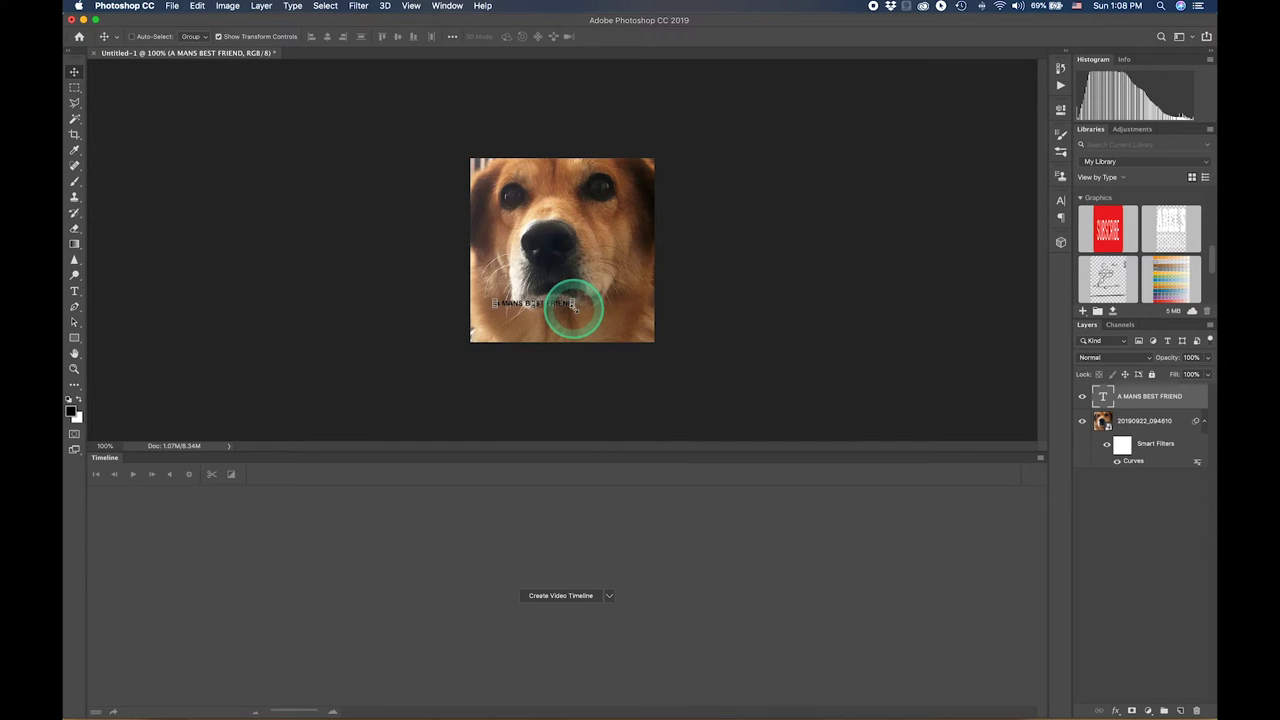
drag(573, 308, 637, 342)
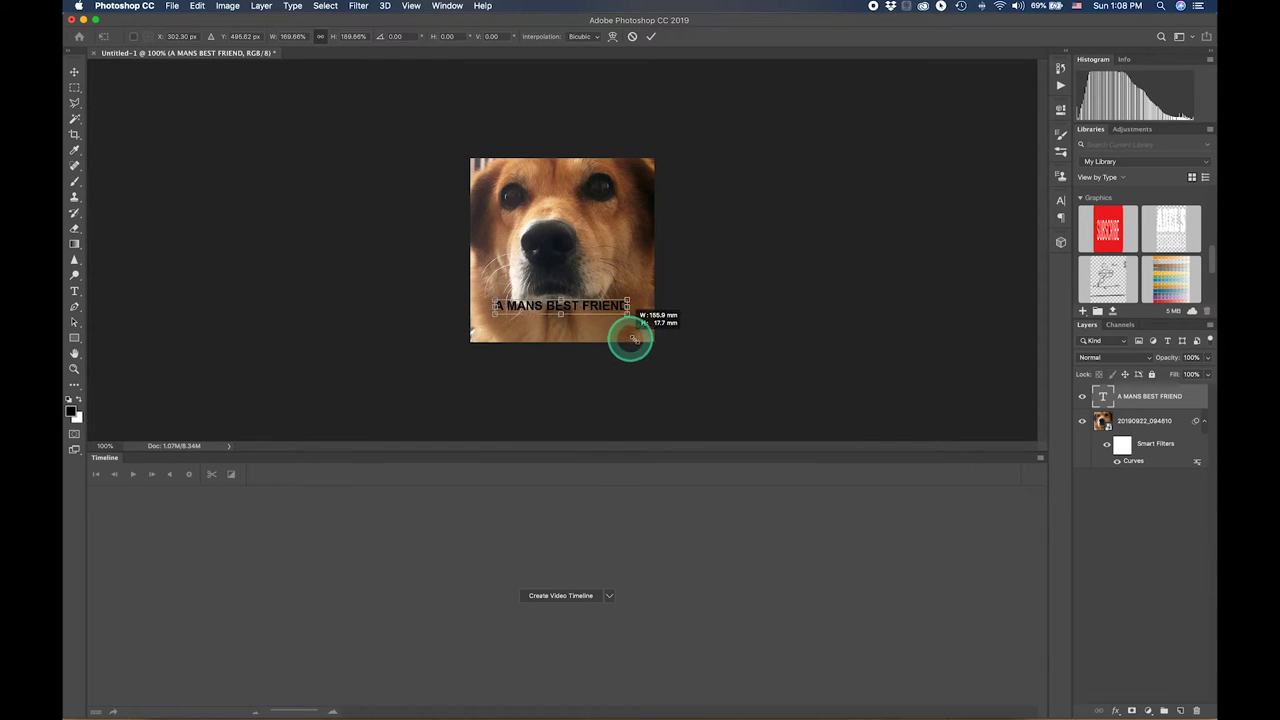
drag(494, 316, 470, 328)
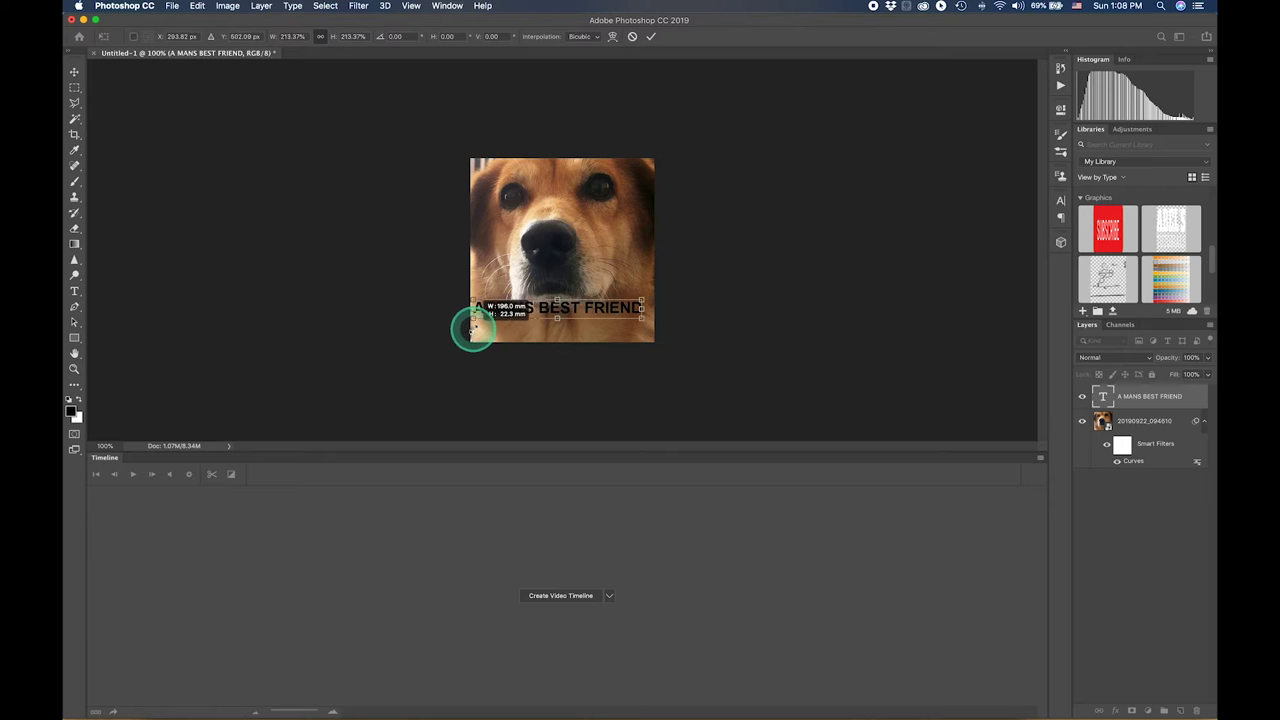
double_click(538, 312)
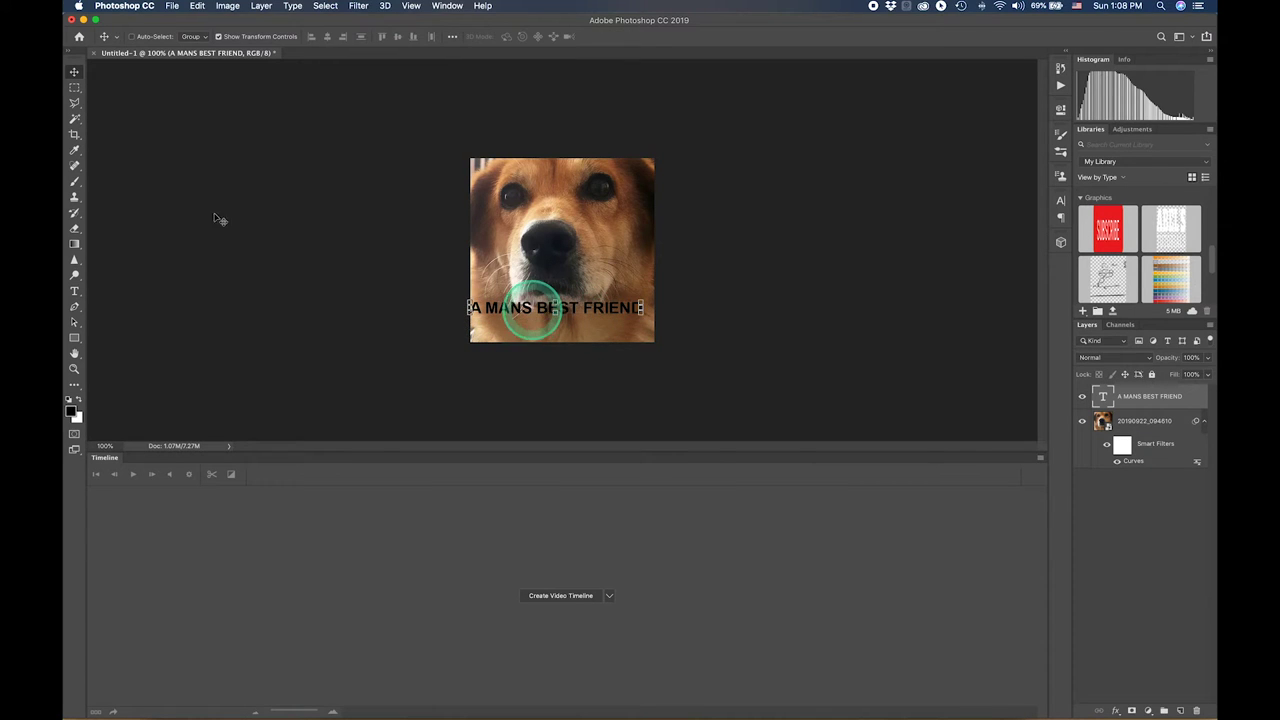
click(74, 291)
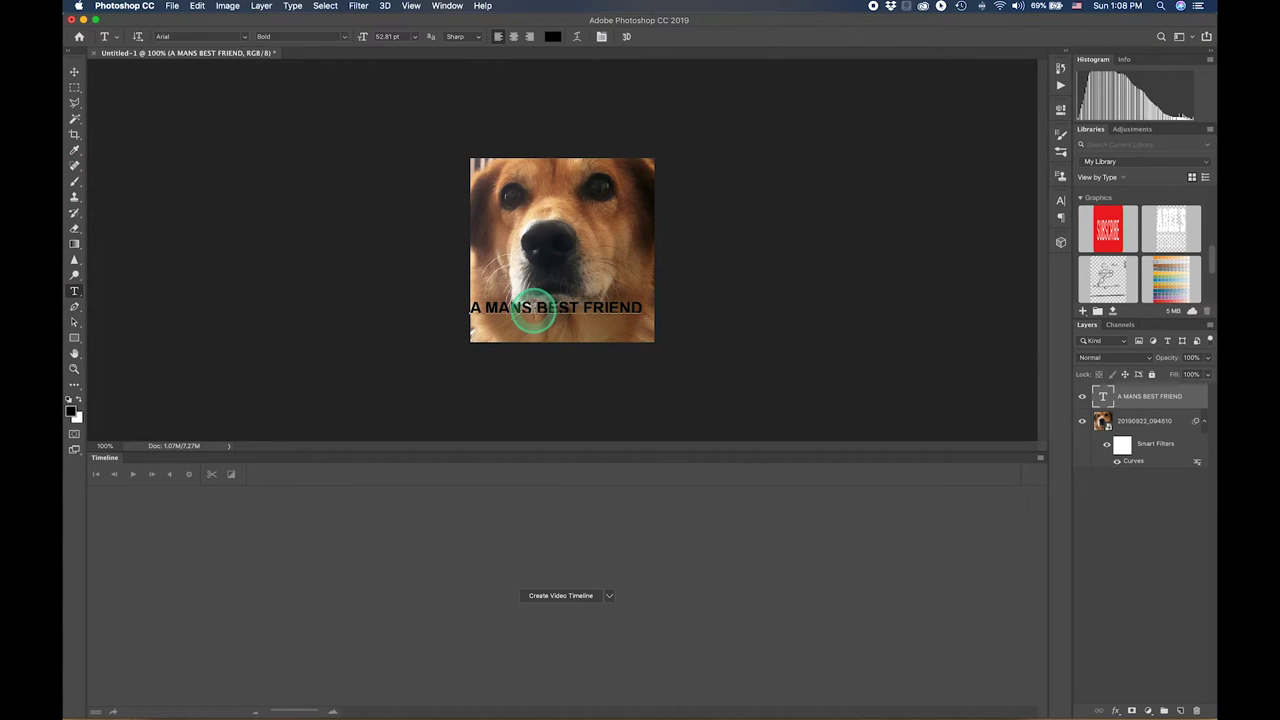
Select all the caption text and change its font to Arial Black.
click(535, 308)
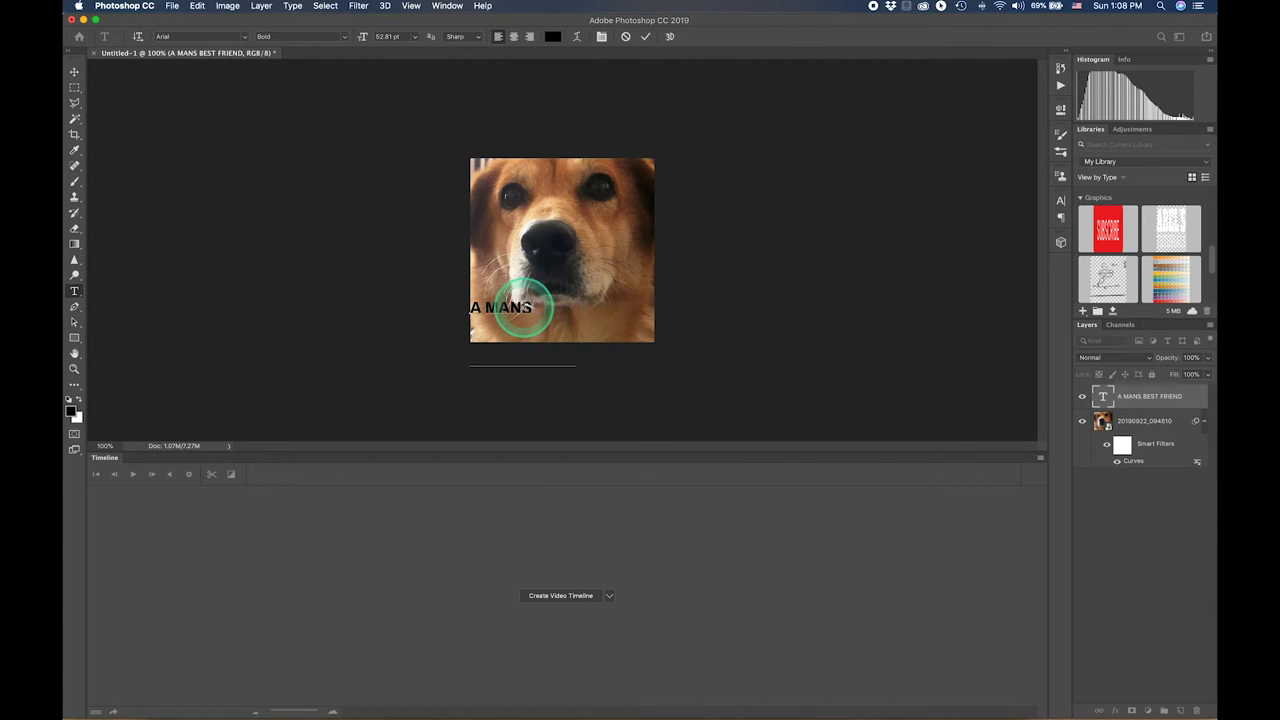
triple_click(525, 308)
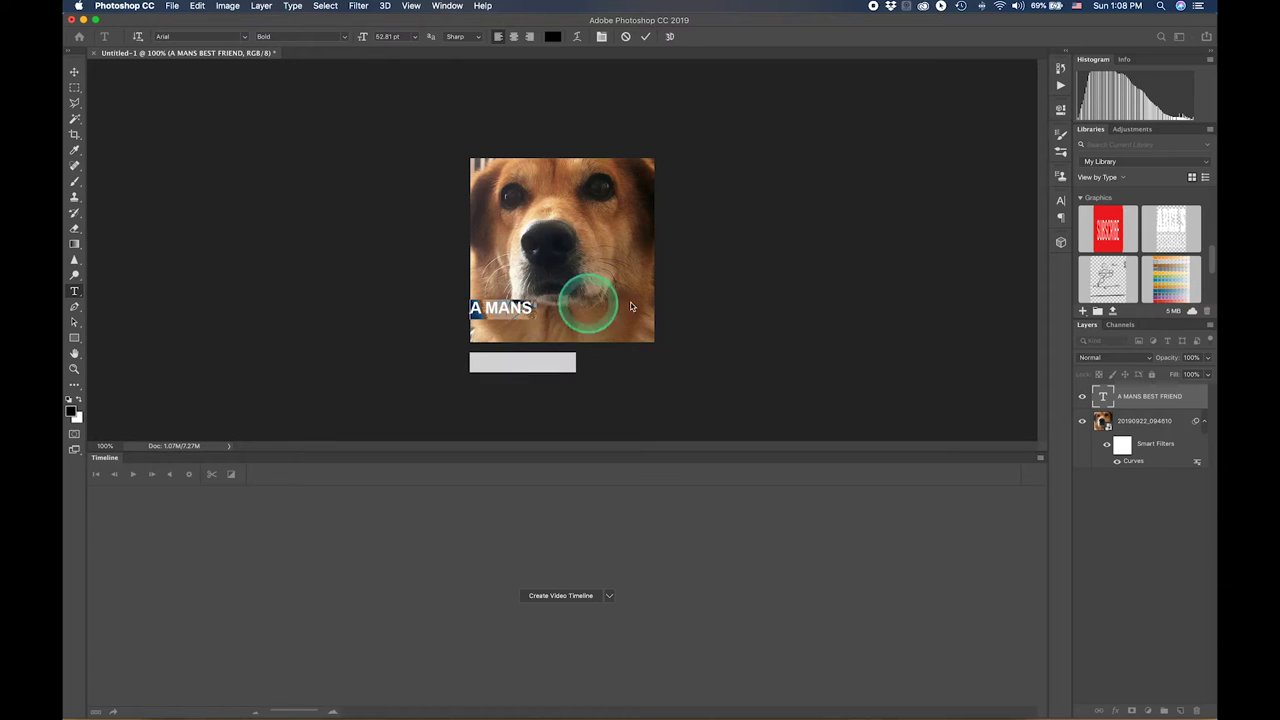
click(1061, 202)
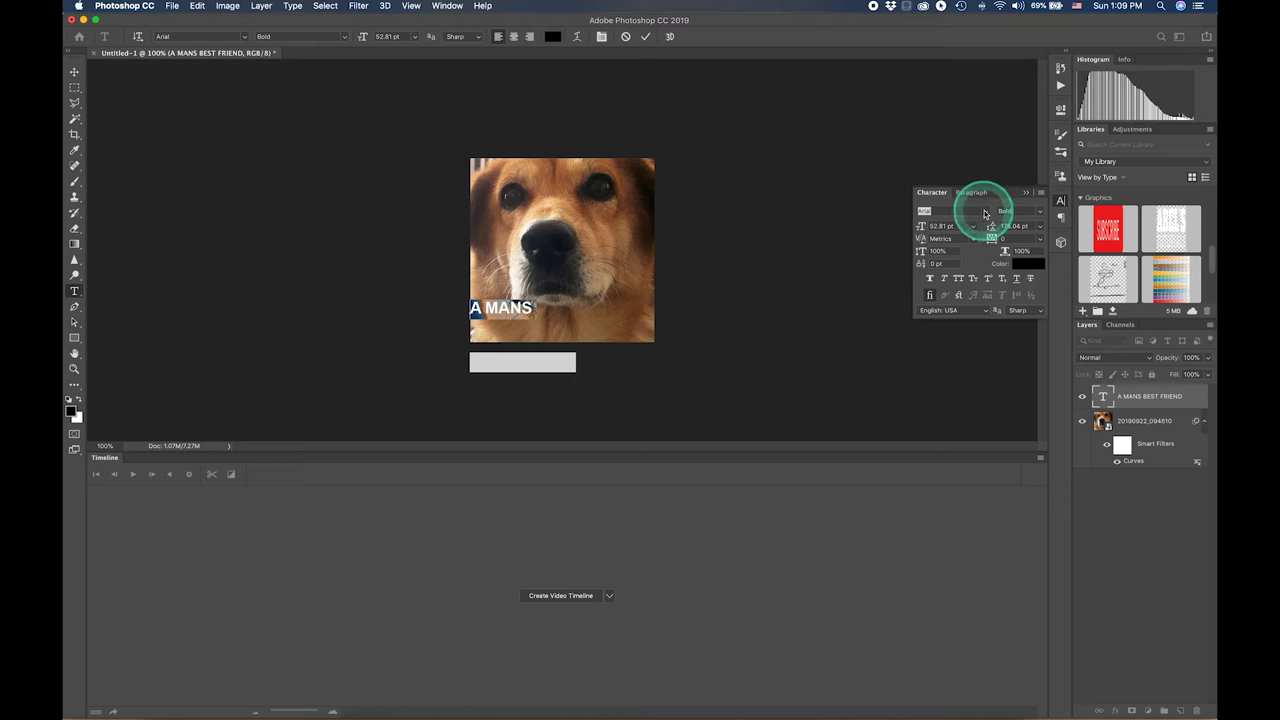
click(987, 216)
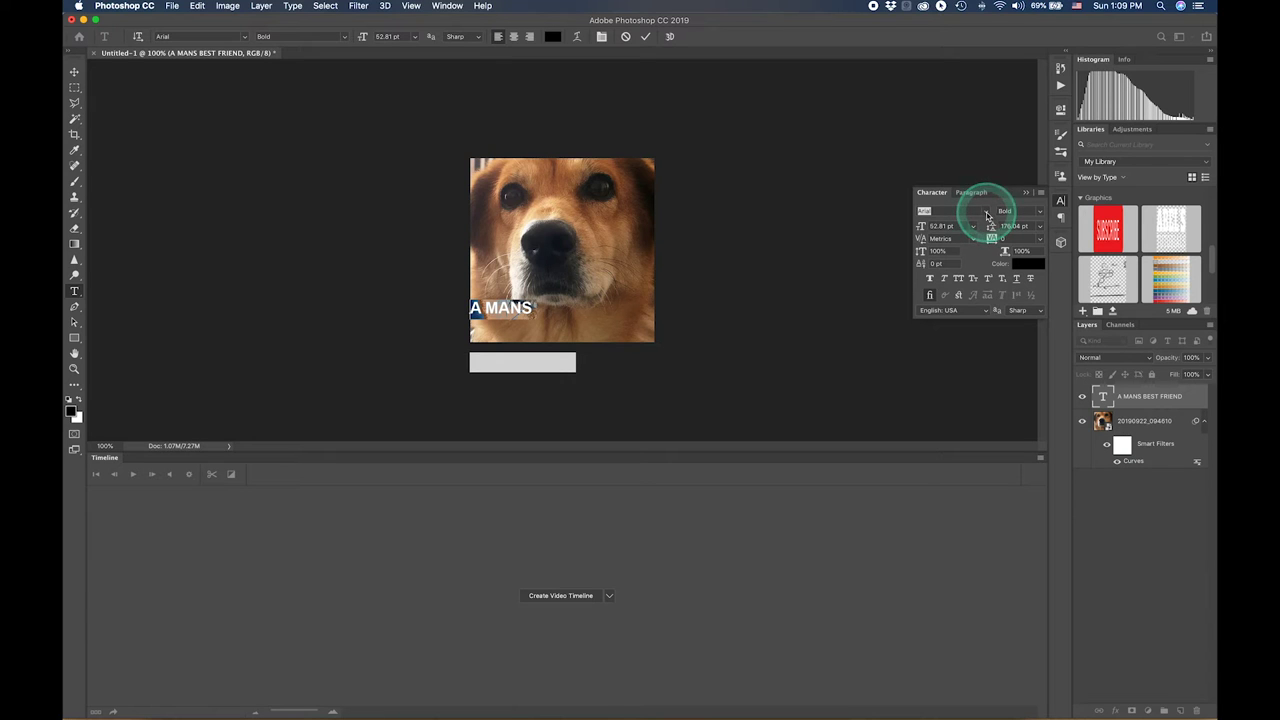
click(987, 216)
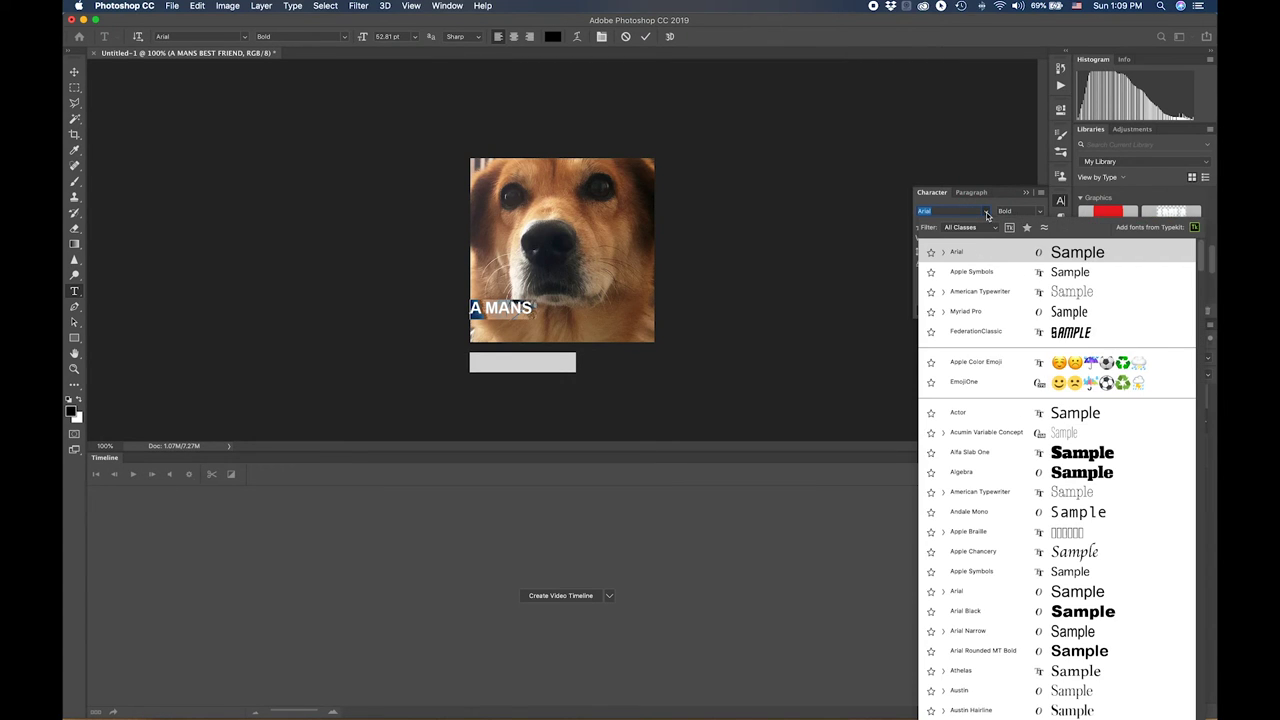
click(965, 313)
click(1012, 451)
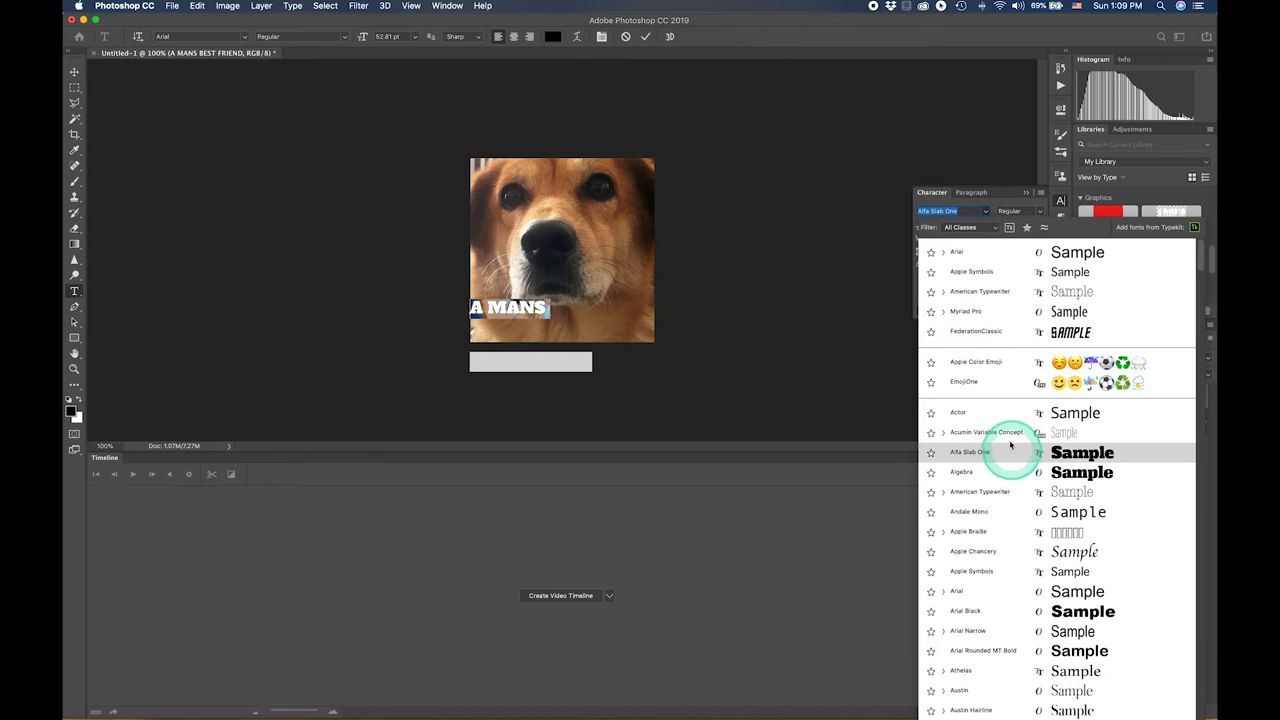
click(992, 362)
click(971, 412)
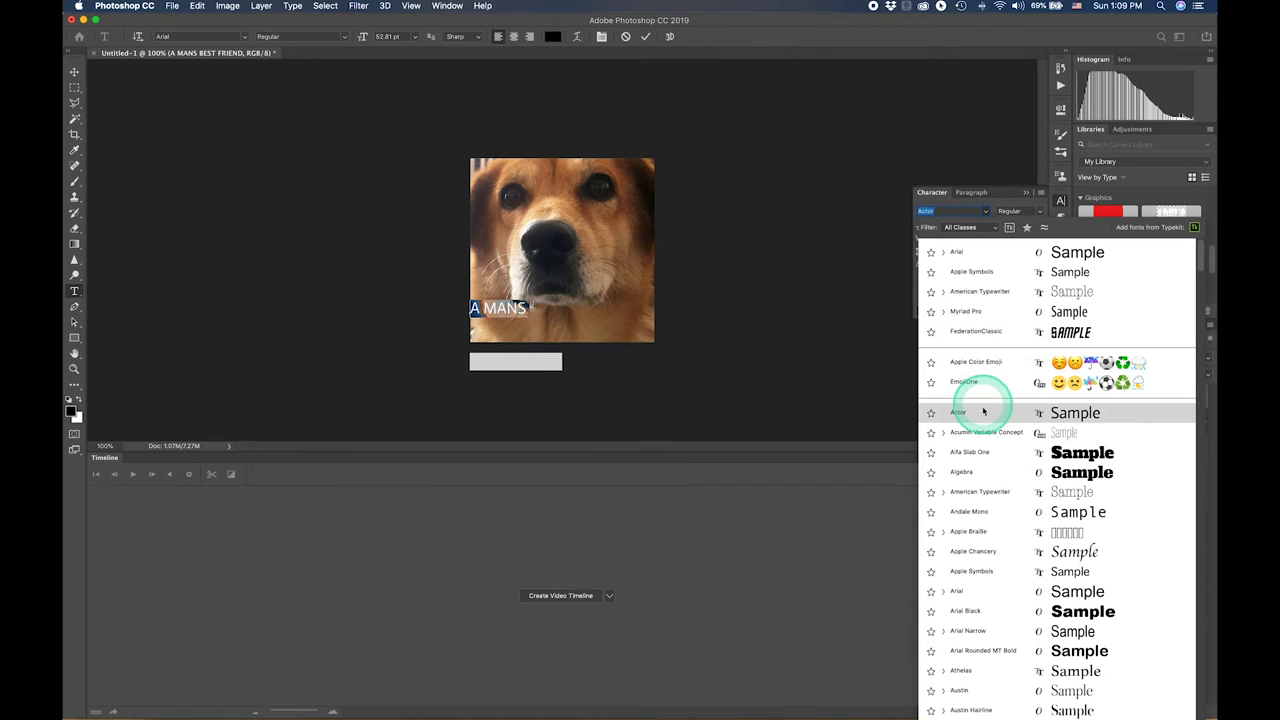
click(986, 433)
click(984, 458)
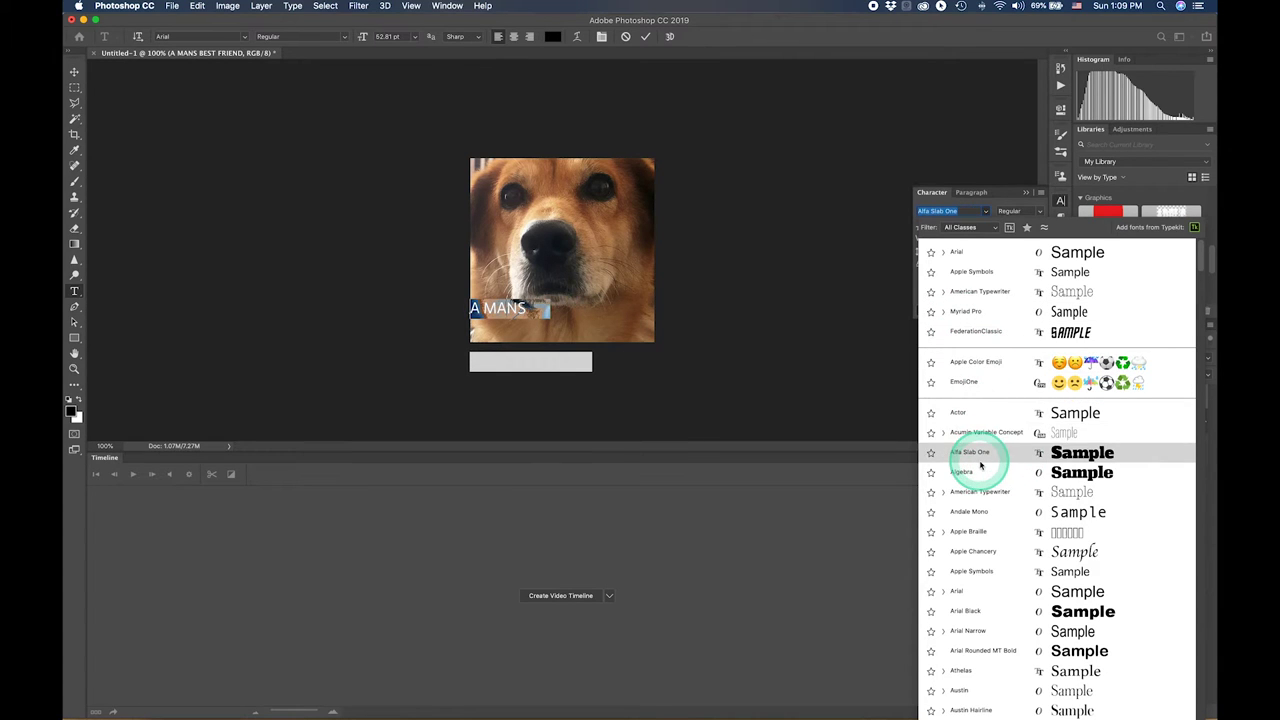
click(1023, 631)
click(1028, 608)
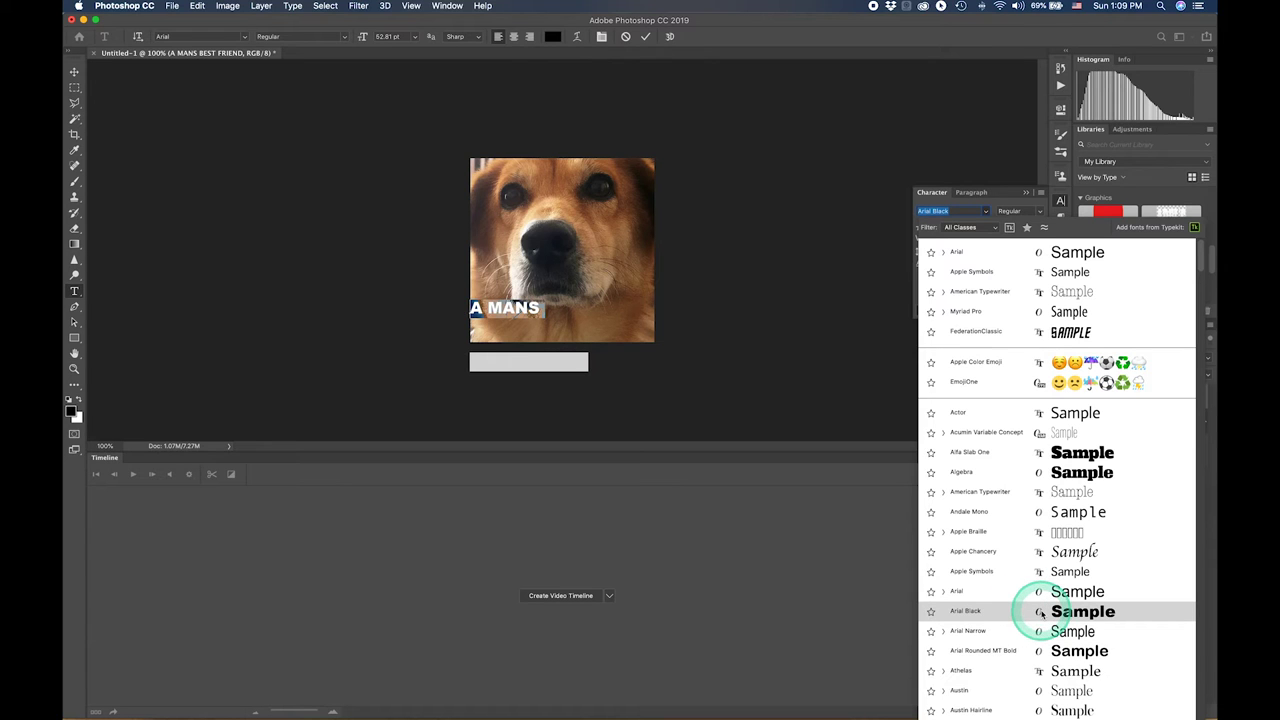
click(1040, 610)
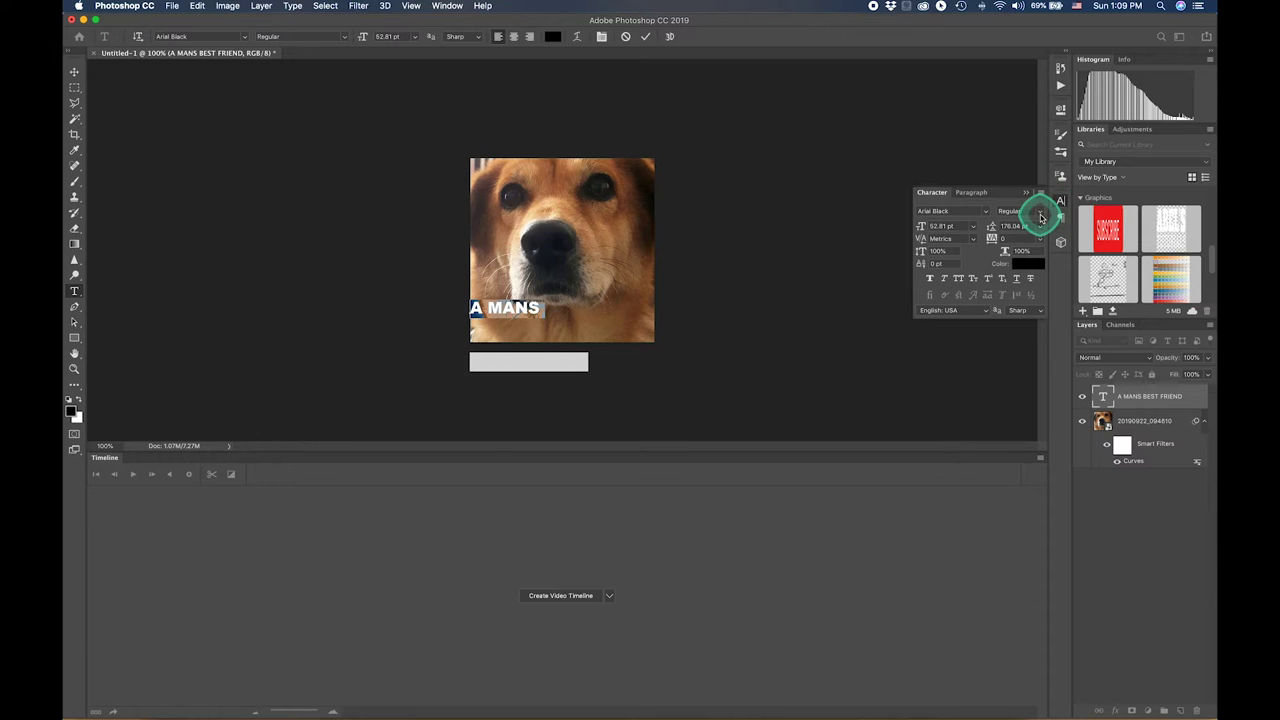
Keep the Regular style and set the caption to 72 pt with Auto leading.
click(1039, 212)
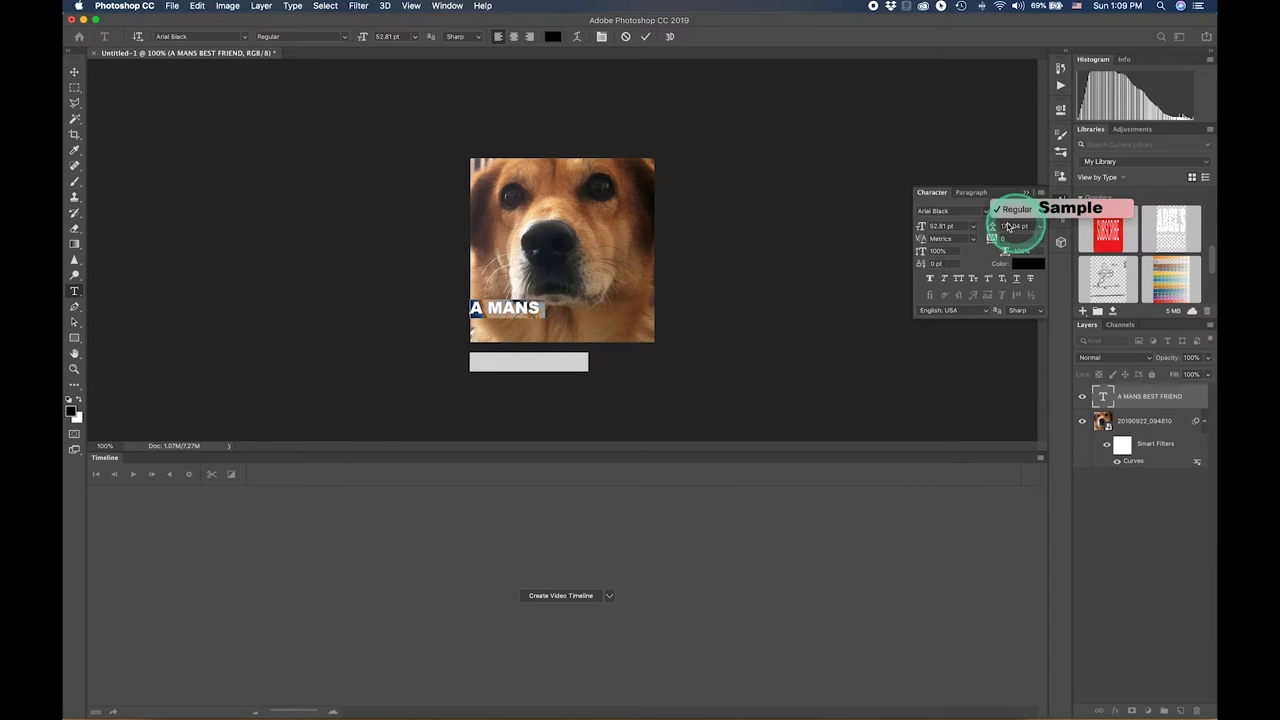
click(1055, 213)
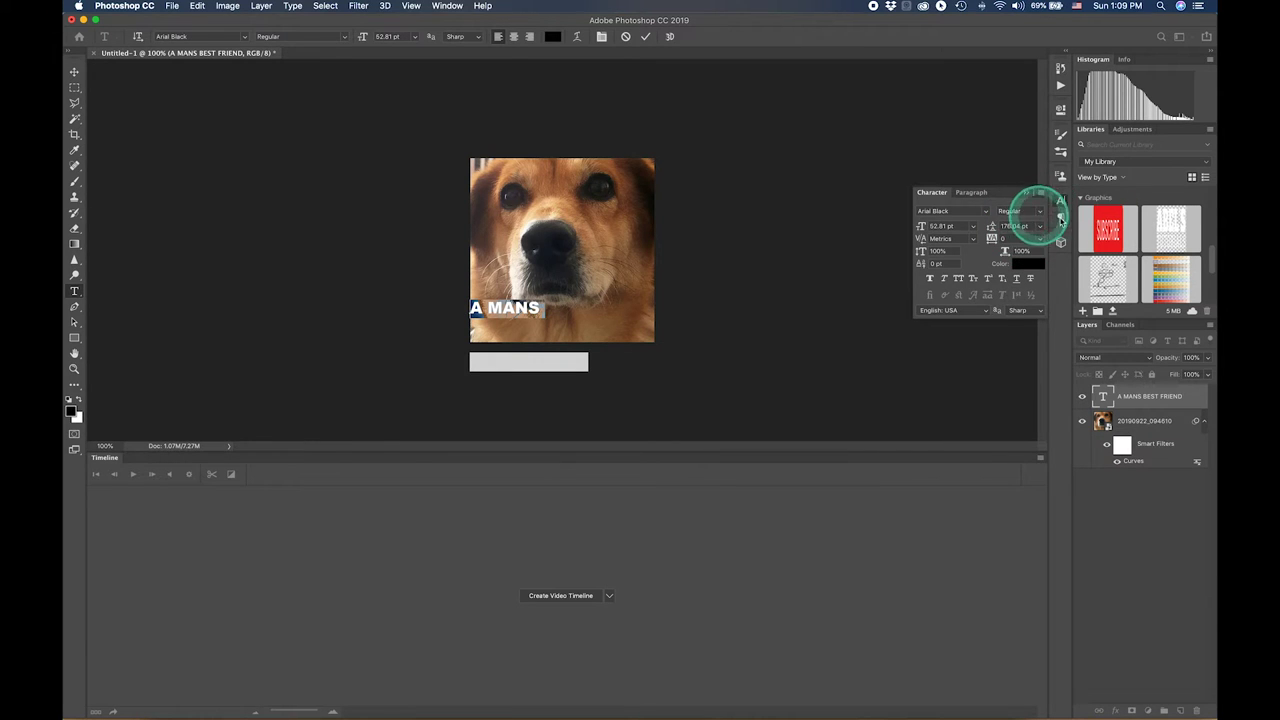
click(972, 230)
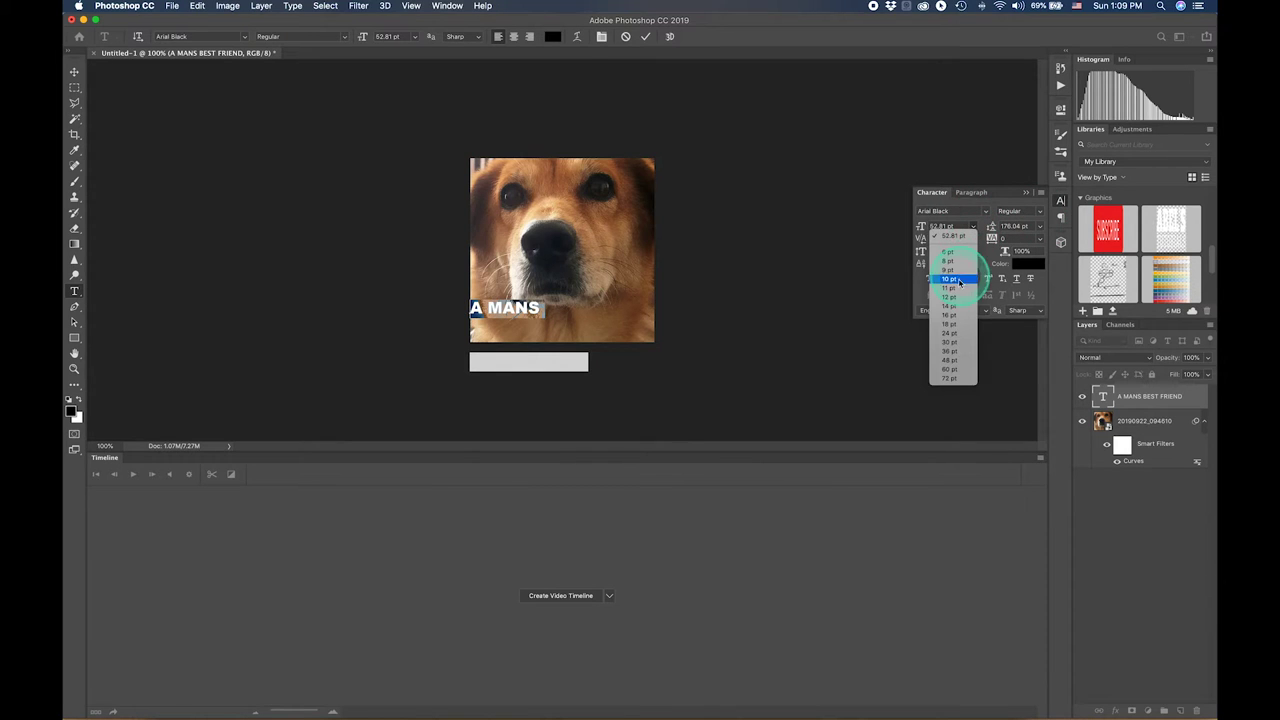
click(949, 378)
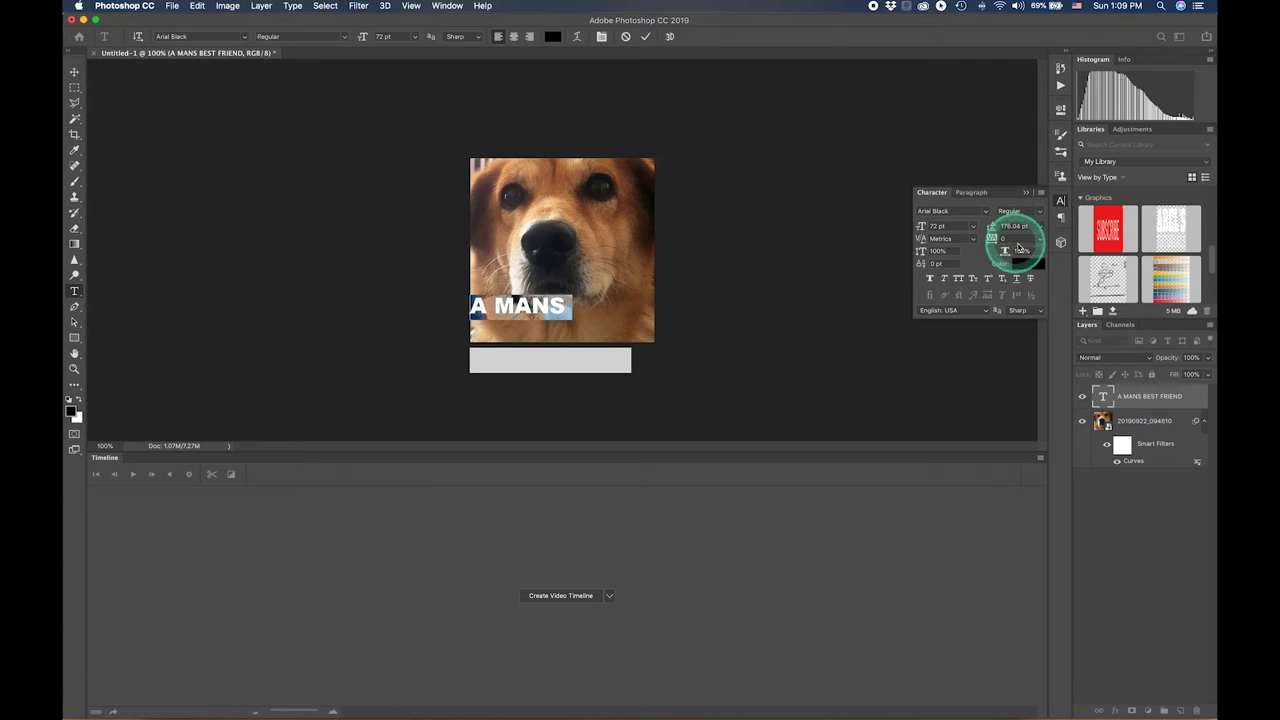
click(1040, 228)
click(1021, 235)
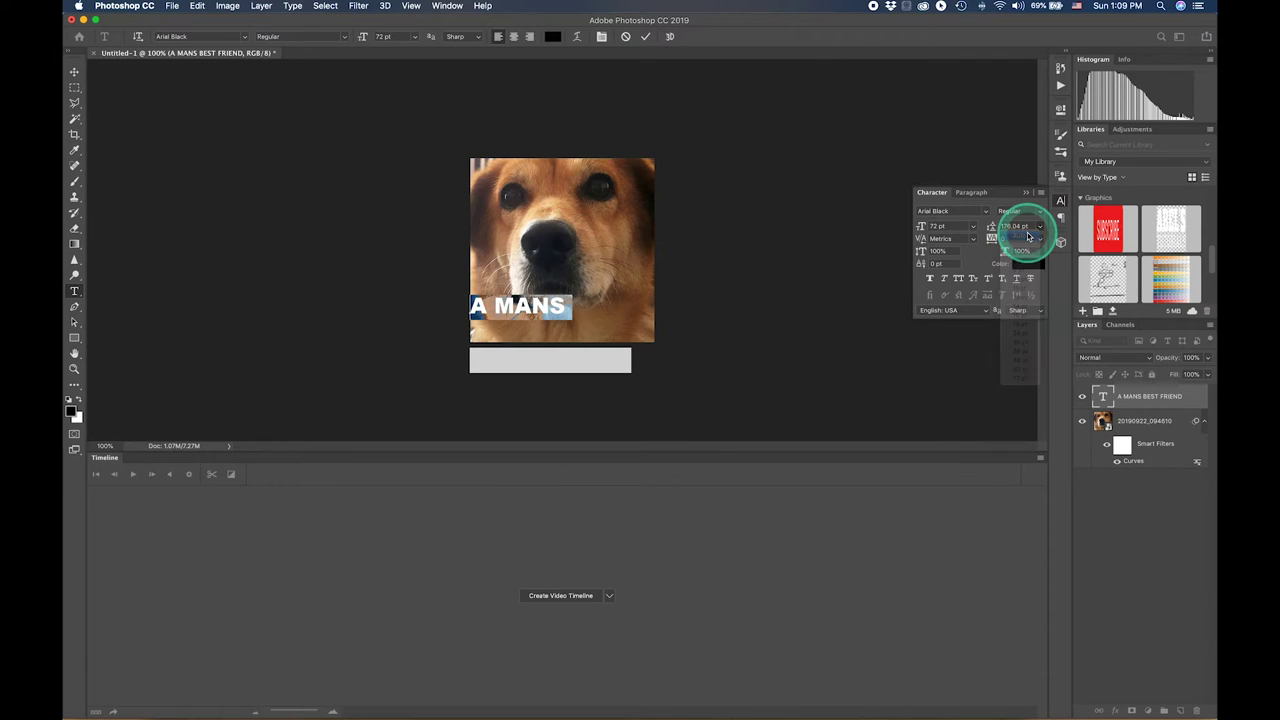
Rescale the two-line caption (now 85.73 pt) to fit within the bottom of the dog photo.
click(74, 71)
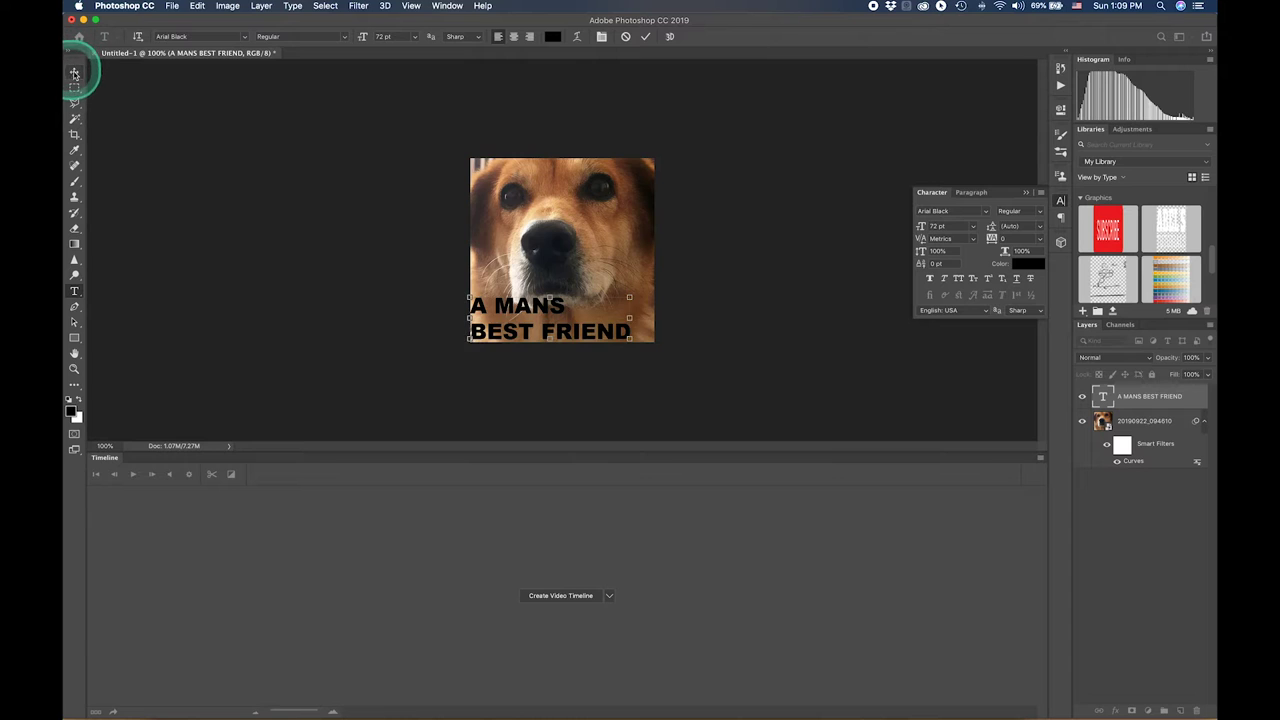
click(634, 294)
mouse_move(634, 294)
mouse_down()
mouse_move(663, 280)
mouse_move(679, 312)
mouse_up()
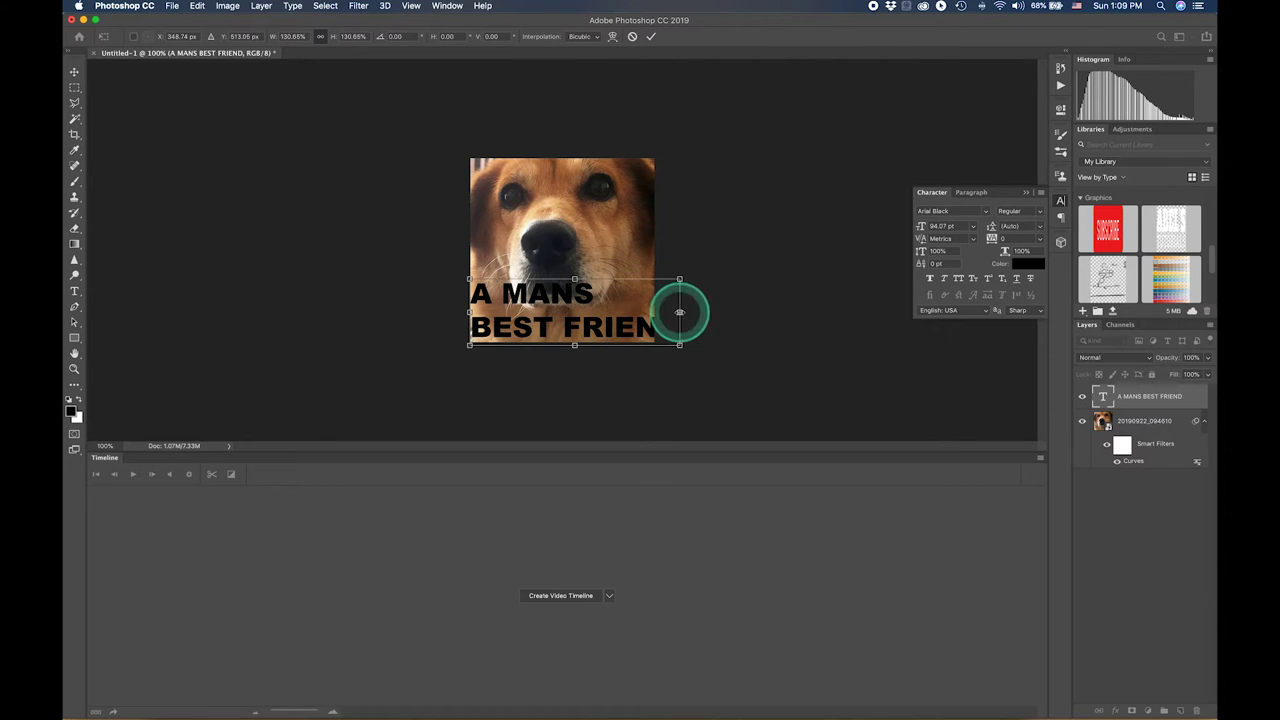
drag(679, 312, 629, 313)
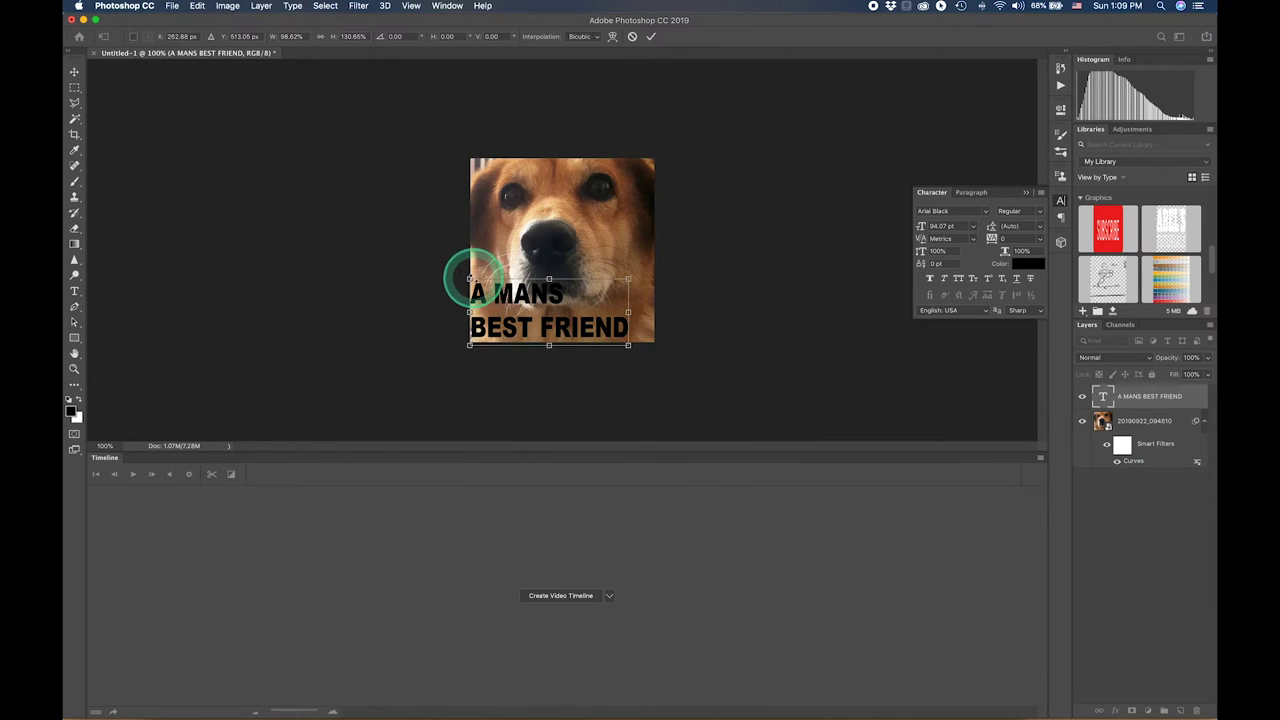
drag(468, 279, 482, 287)
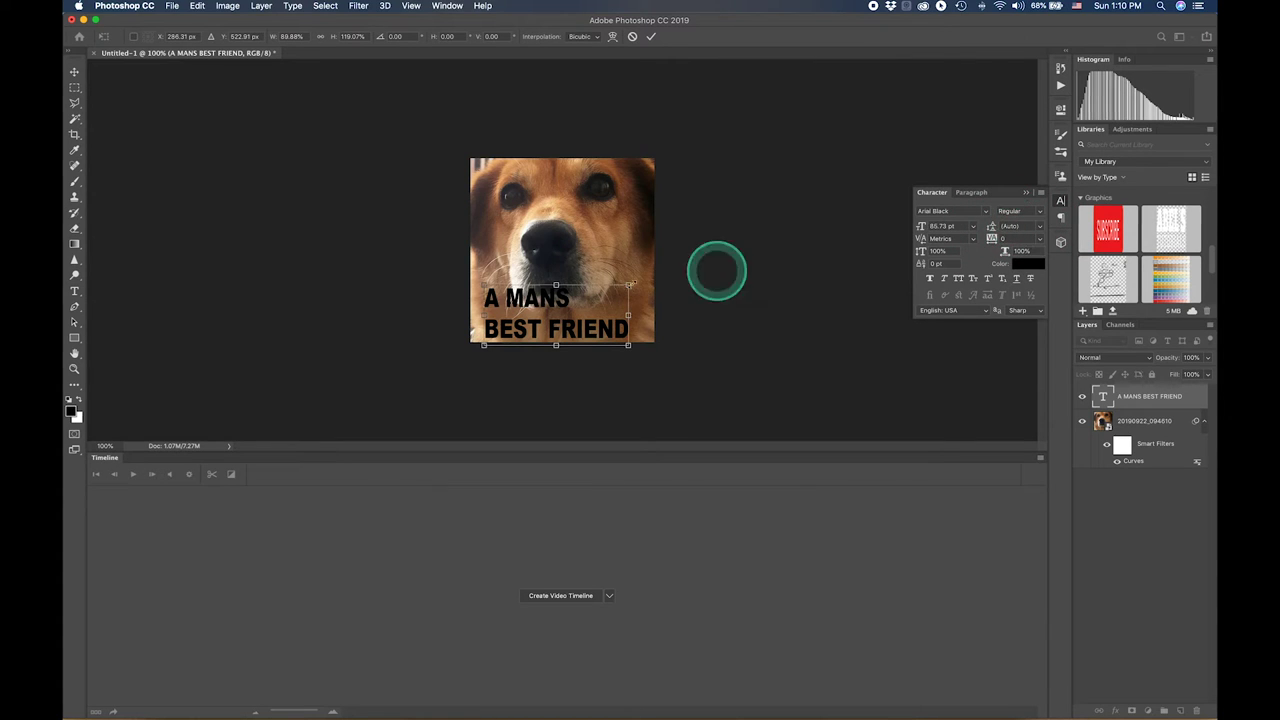
double_click(522, 333)
Set caption leading to 72 pt, centre-align its lines, and centre it at the photo's bottom.
click(1010, 227)
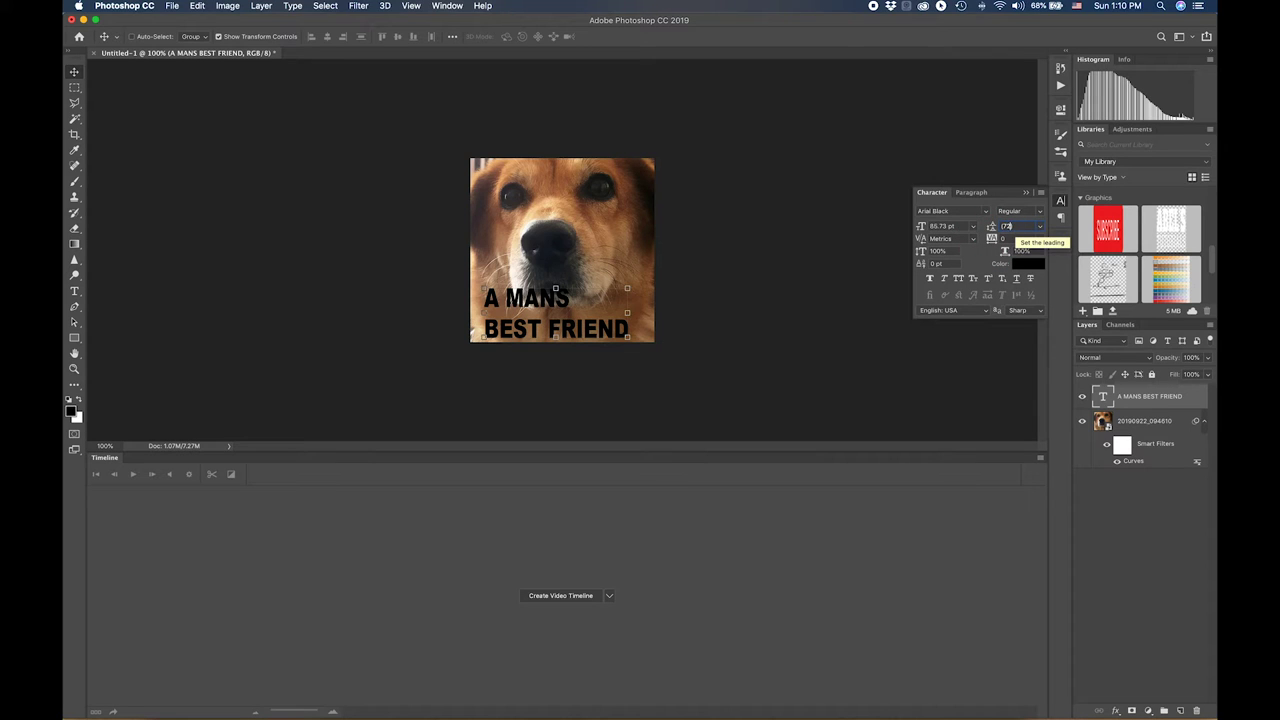
key(Return)
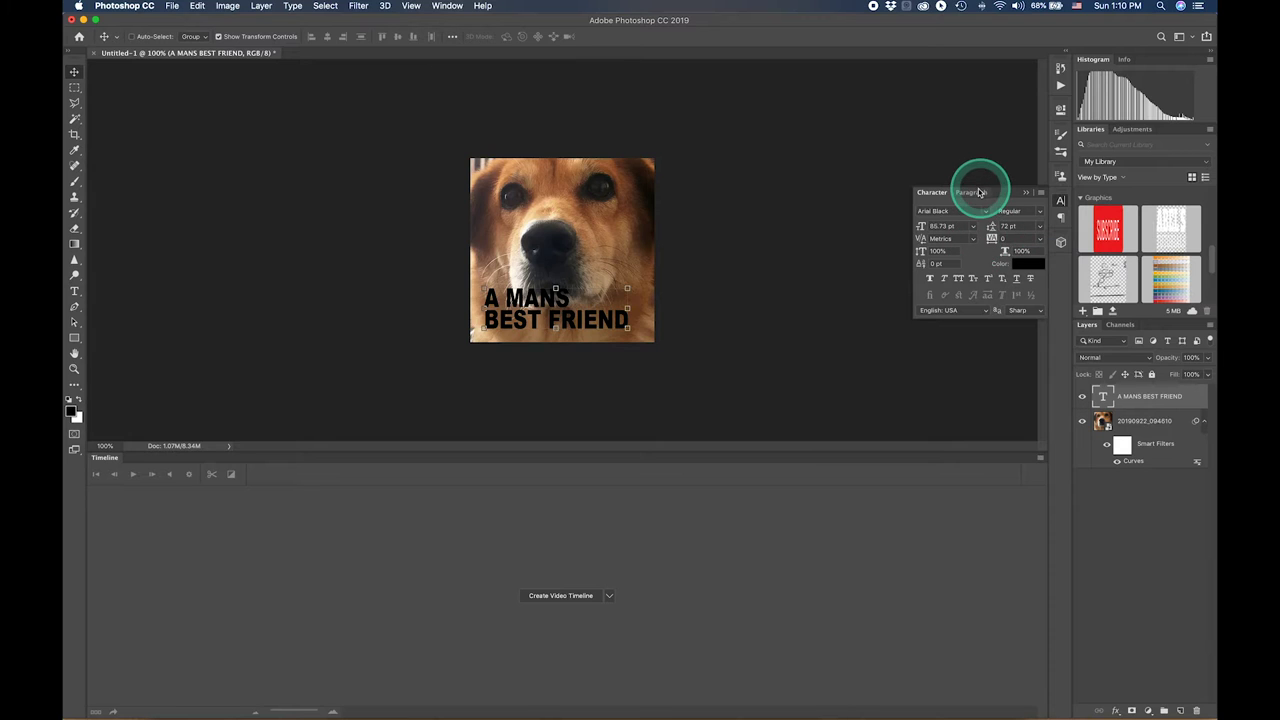
click(968, 193)
click(945, 210)
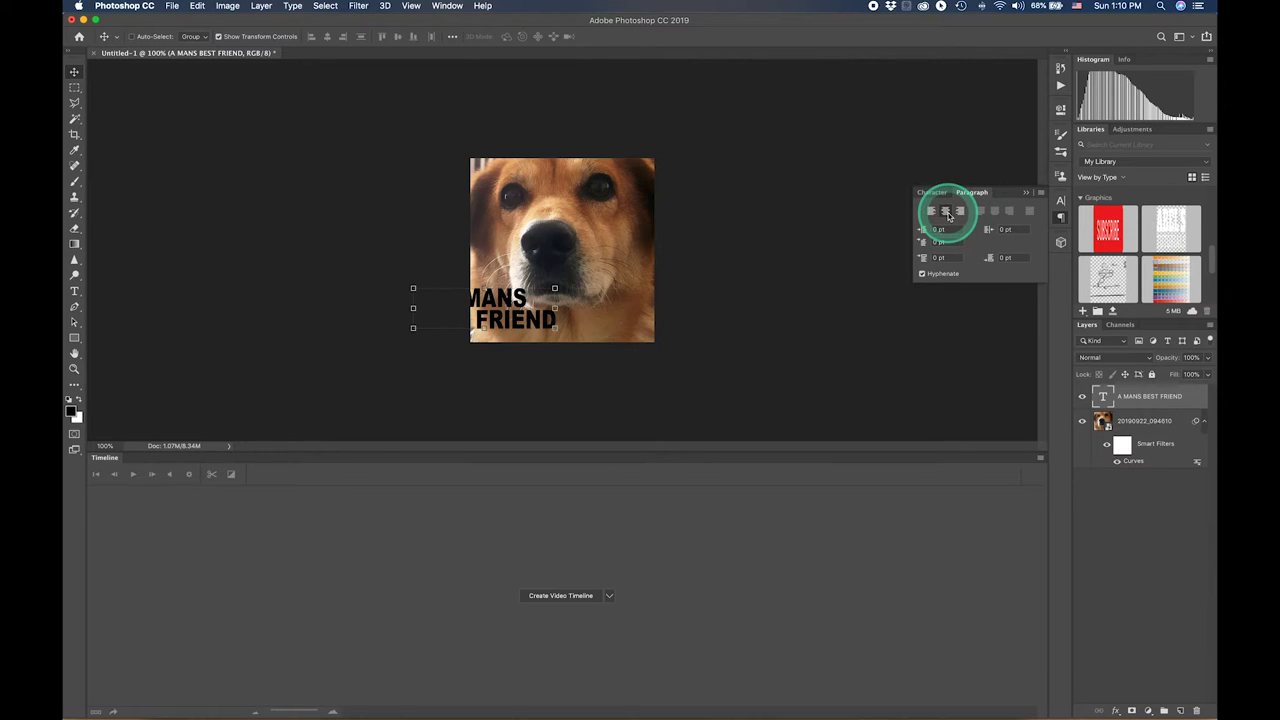
drag(497, 322, 572, 322)
Set the foreground colour to yellow (f0de18) and fill the caption text with it.
click(72, 411)
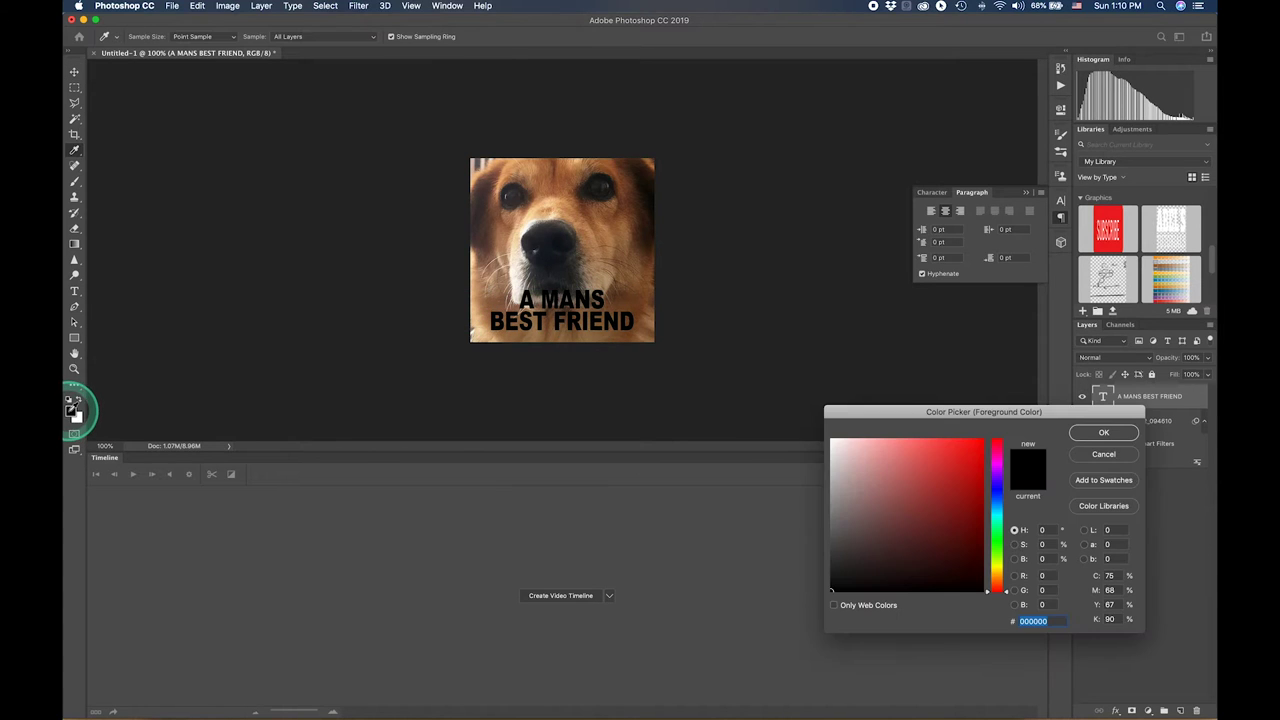
click(936, 467)
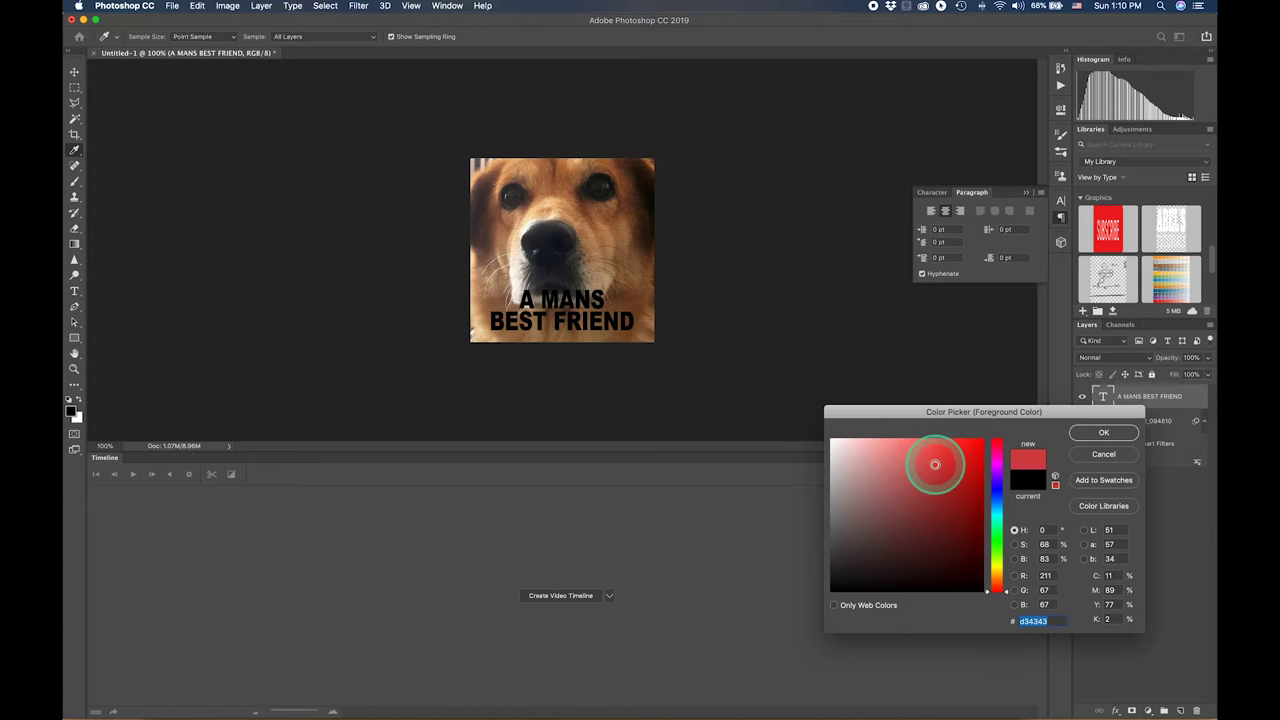
click(995, 568)
drag(951, 463, 968, 447)
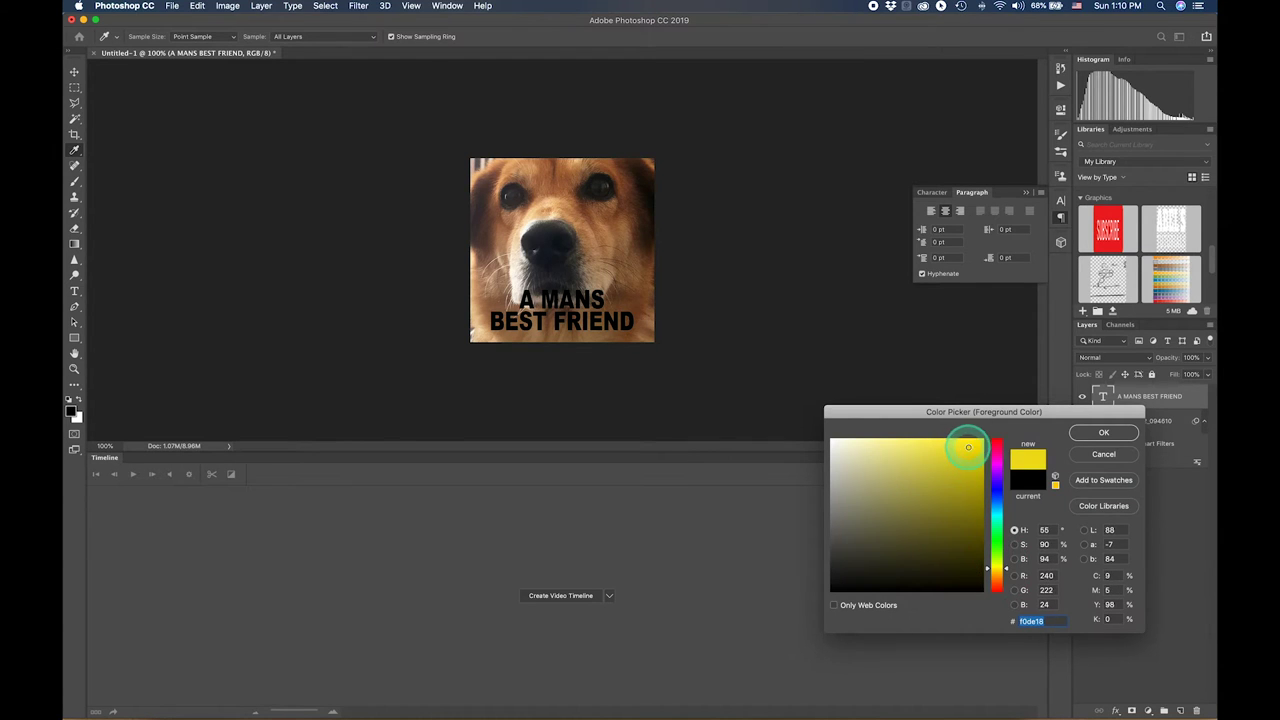
click(1102, 432)
click(873, 396)
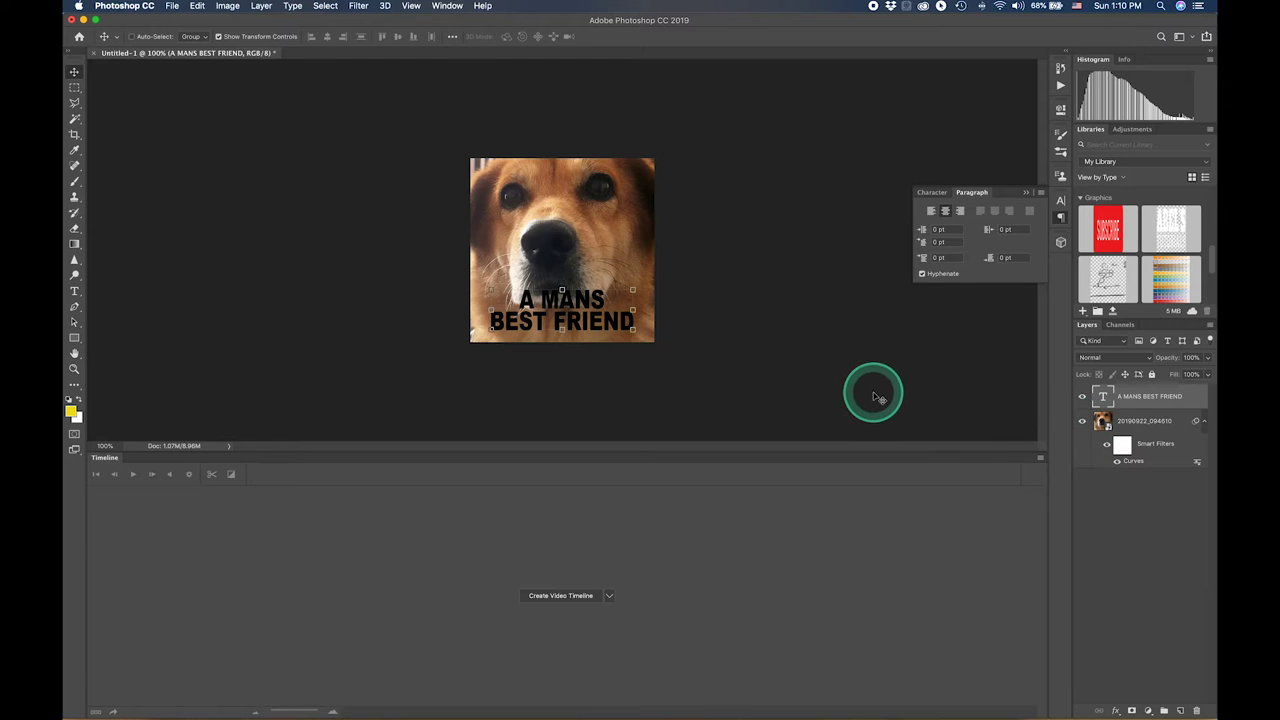
click(873, 396)
key(alt+BackSpace)
click(873, 396)
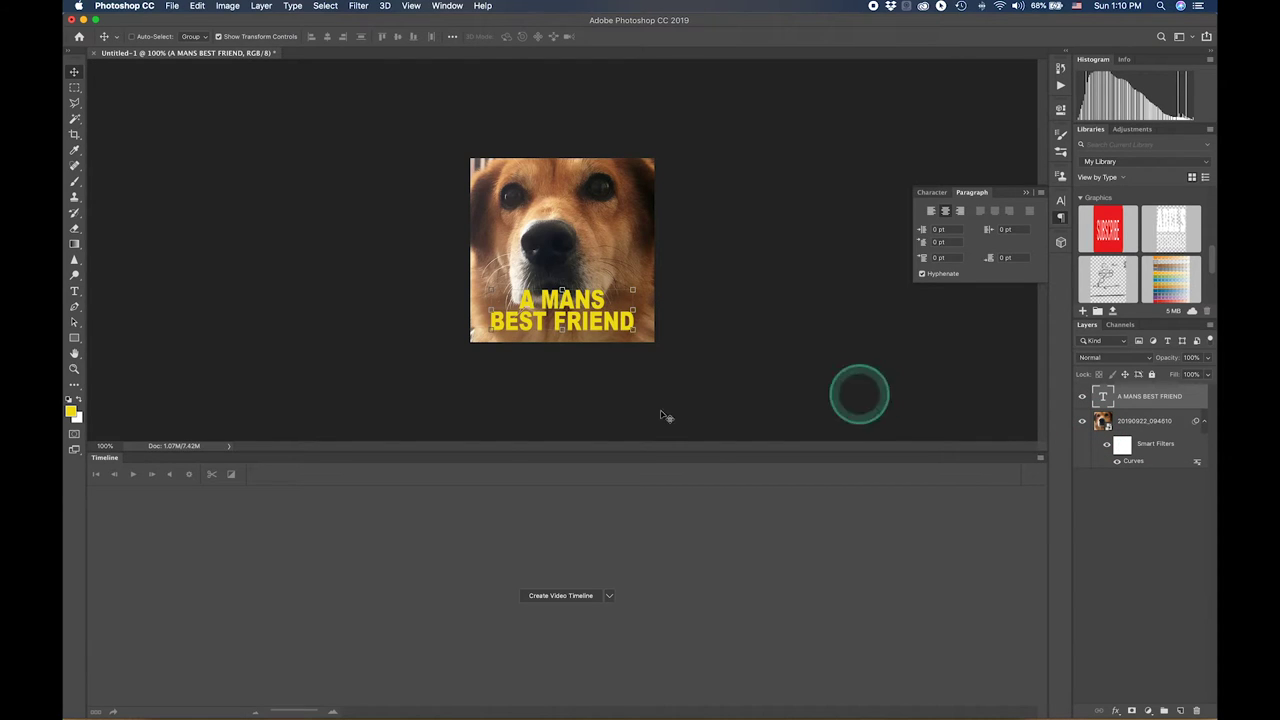
click(73, 412)
click(74, 417)
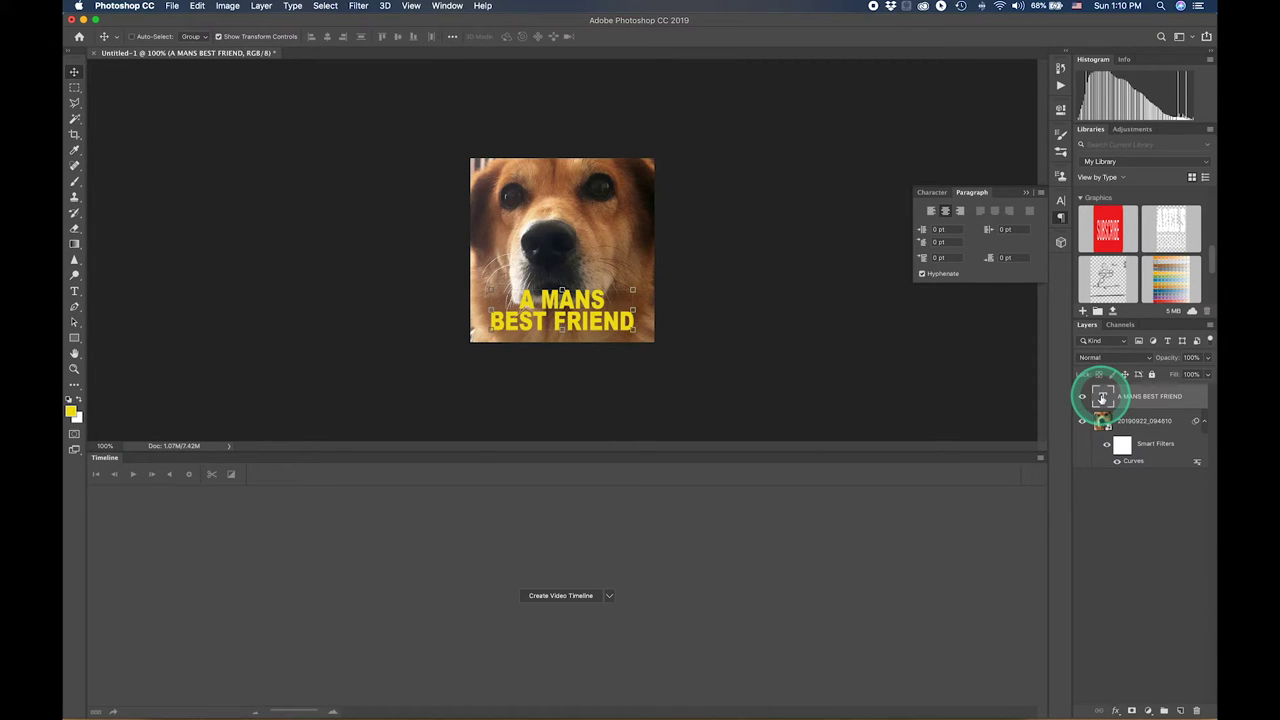
click(1102, 399)
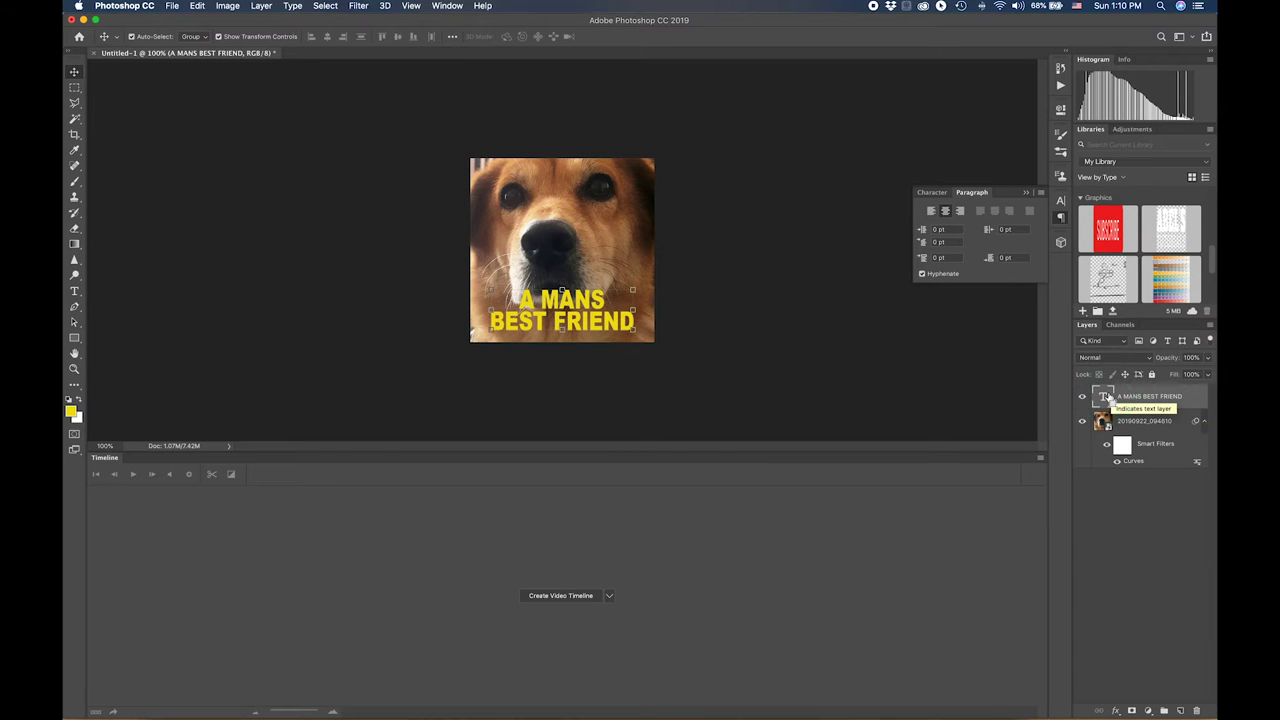
super+click(1108, 396)
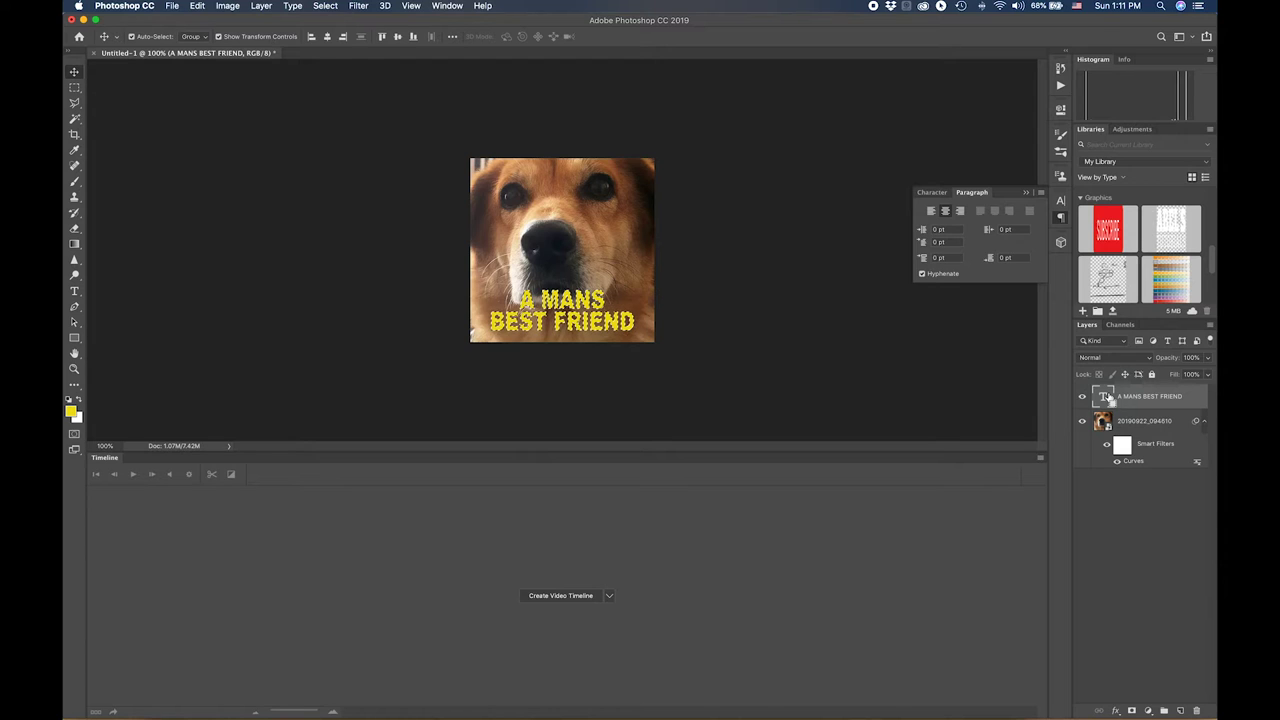
click(565, 318)
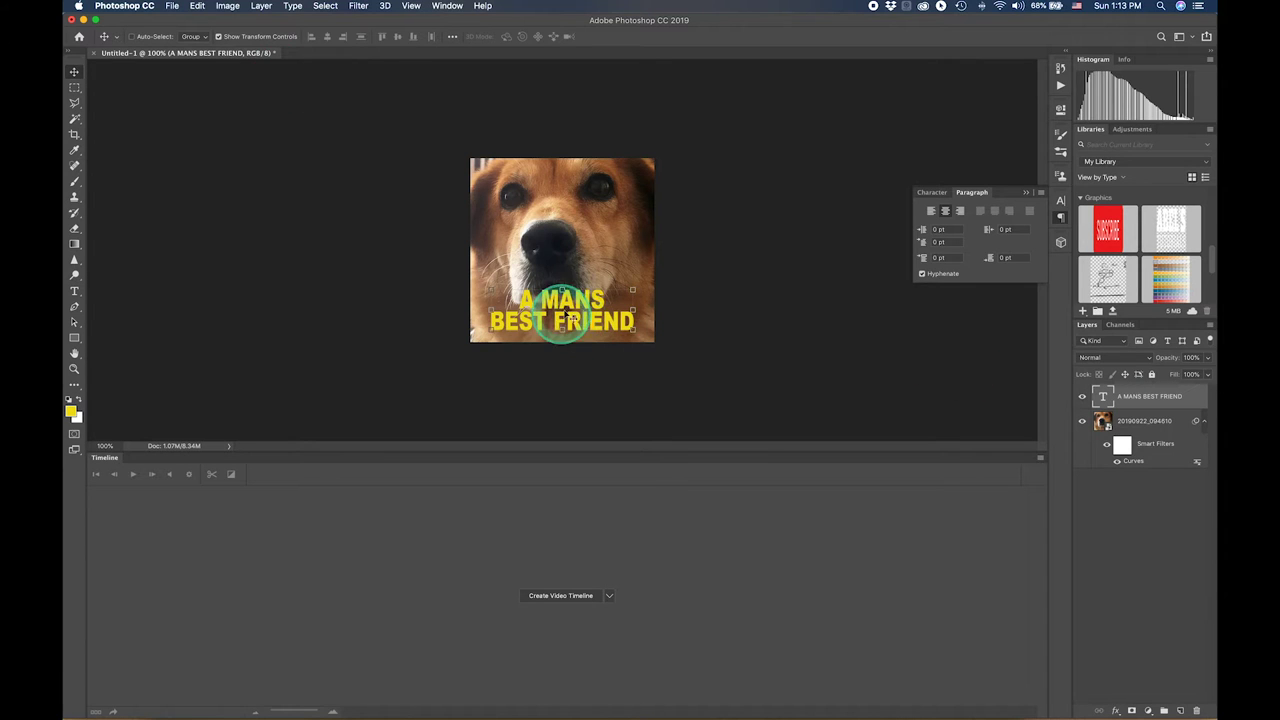
click(581, 324)
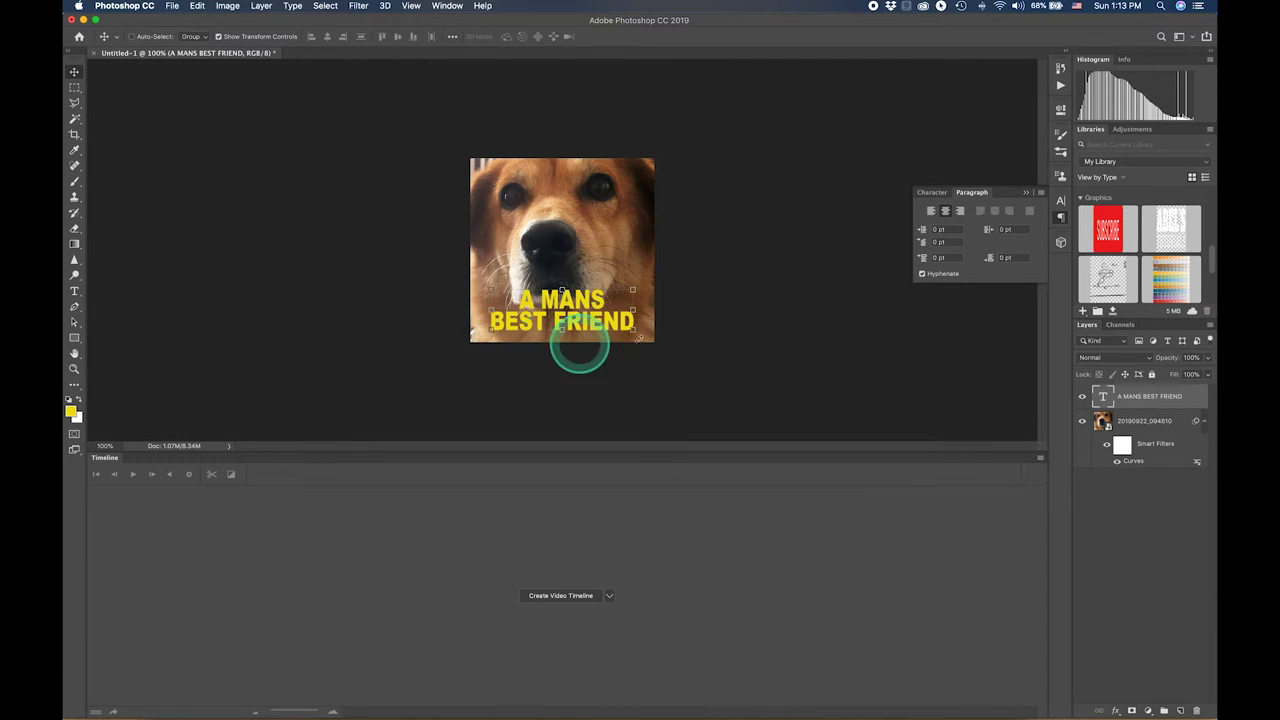
Rasterize the caption's type layer and load its letter outlines as a selection.
click(293, 6)
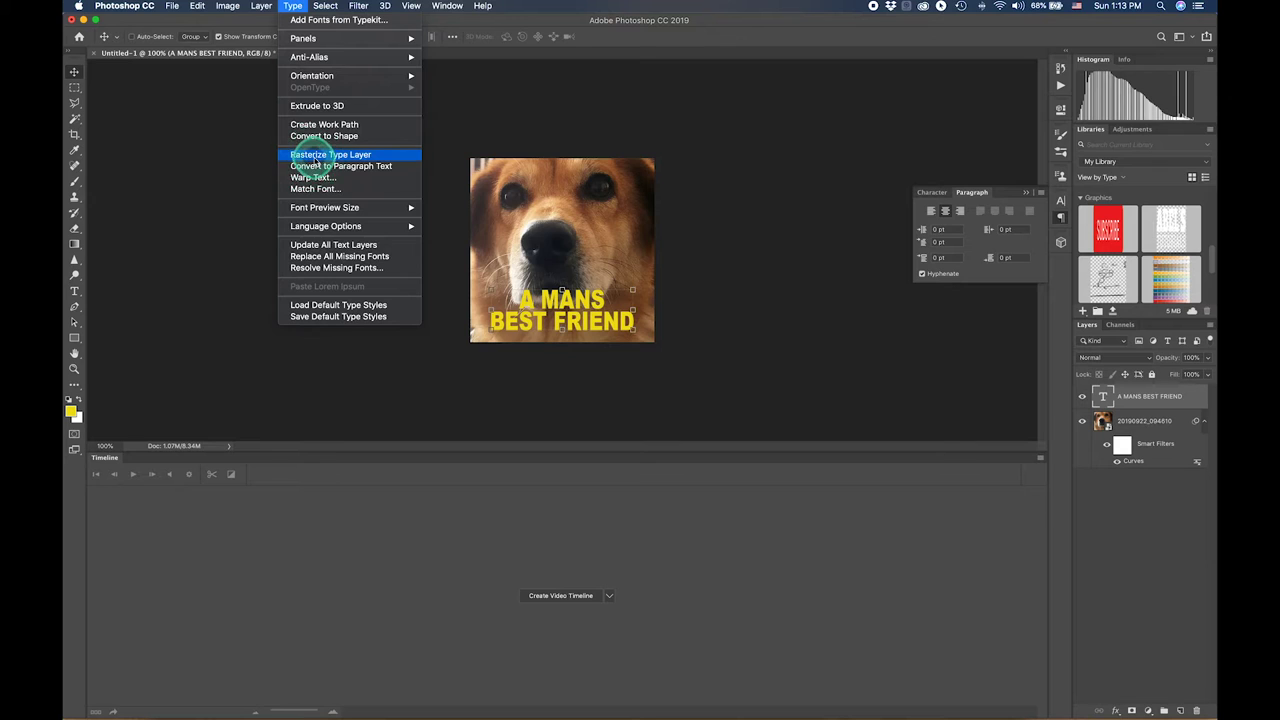
click(312, 158)
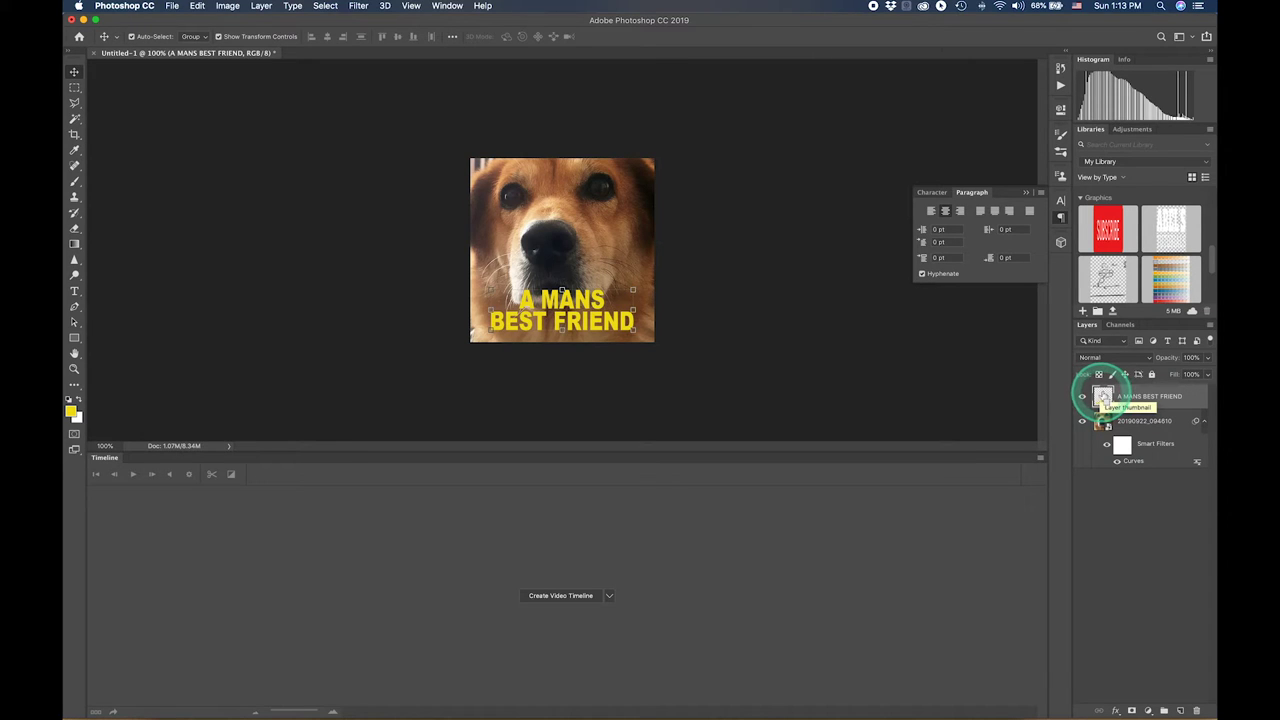
click(1103, 396)
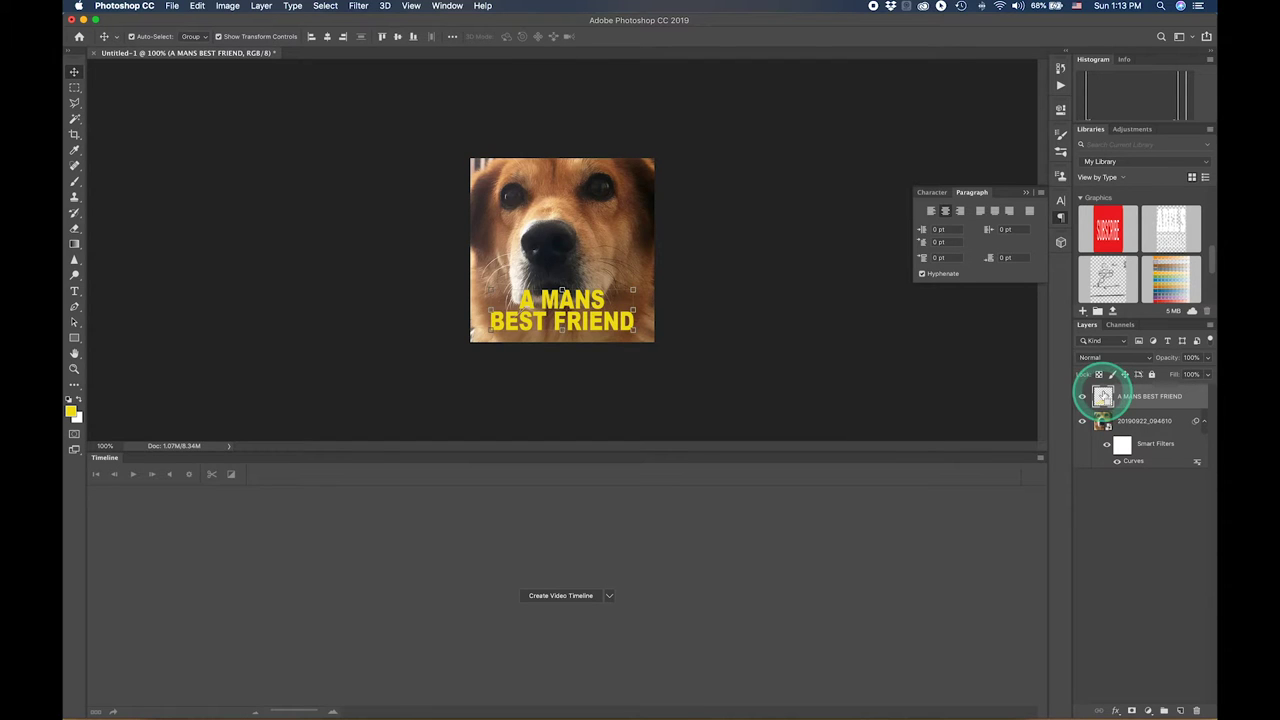
super+click(1103, 396)
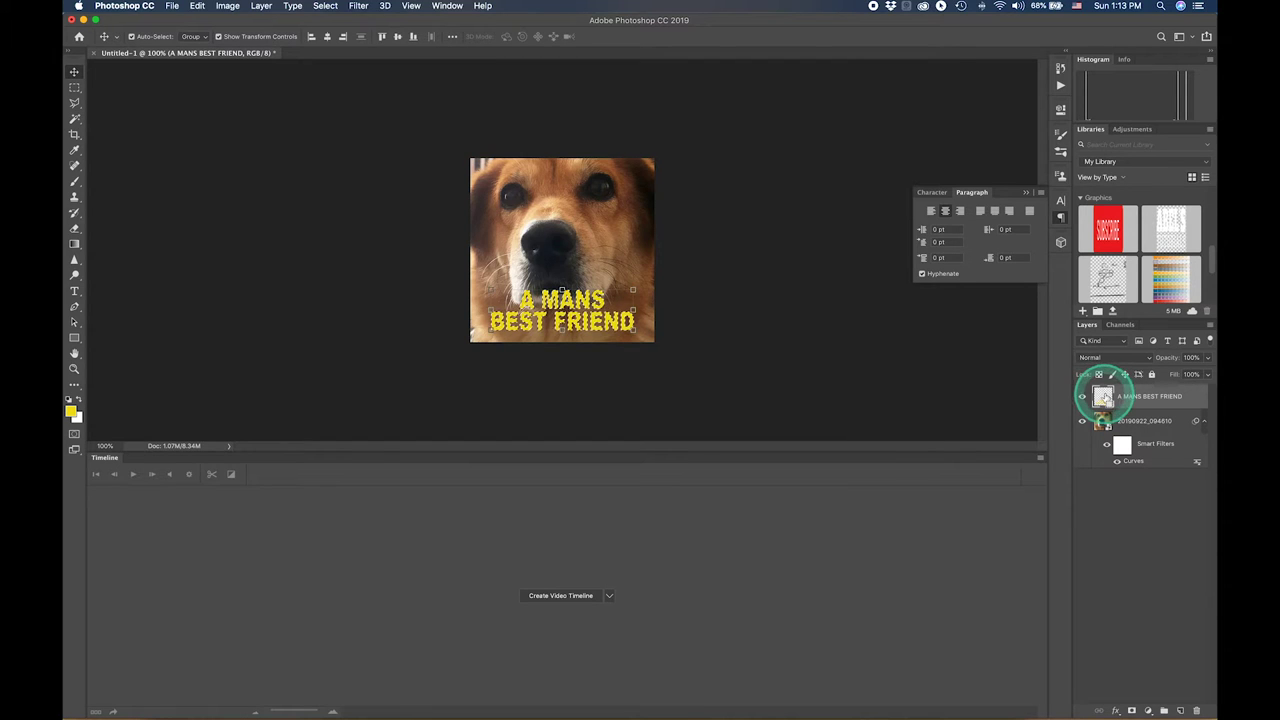
Convert the caption's letter selection into a 4-pixel Border selection.
click(326, 7)
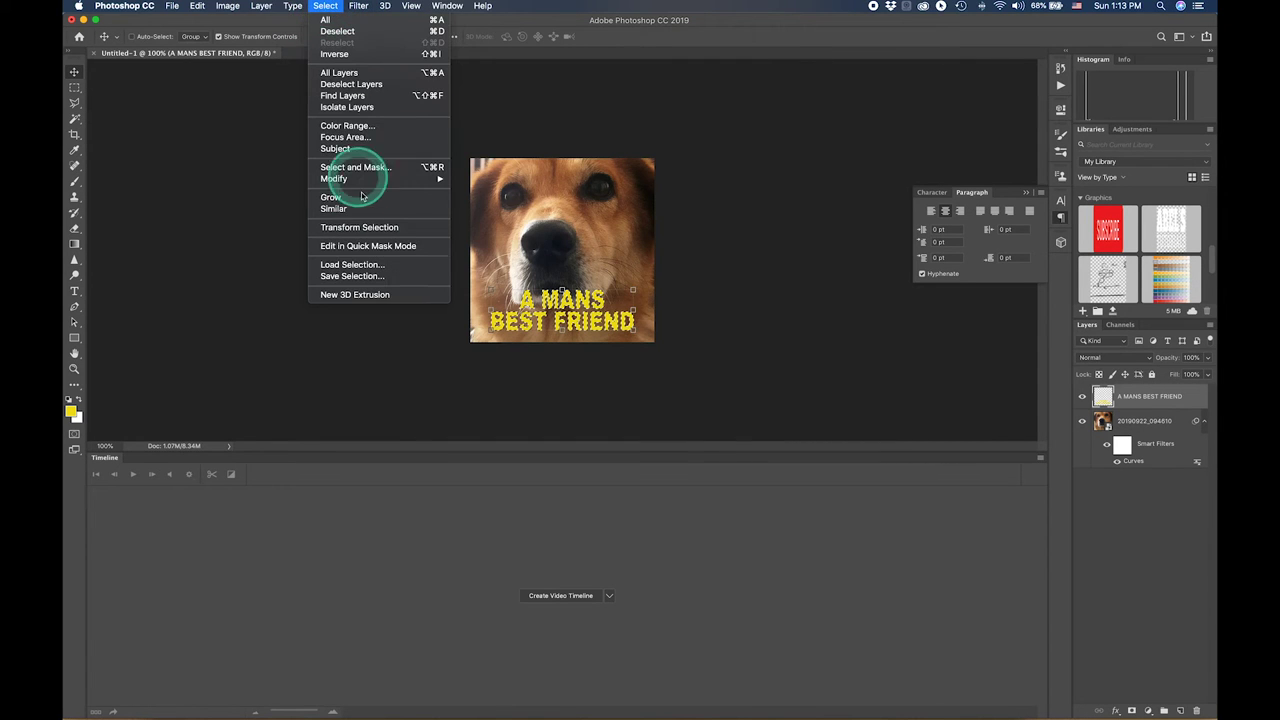
mouse_move(334, 178)
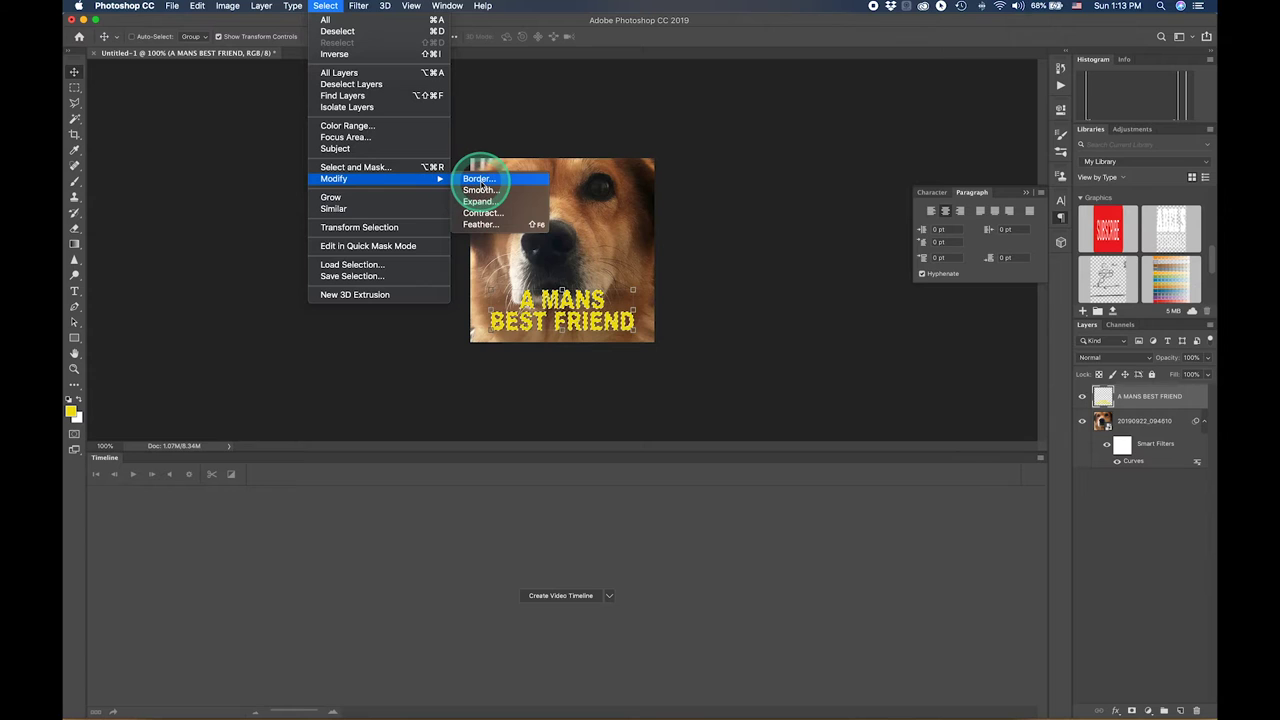
click(481, 182)
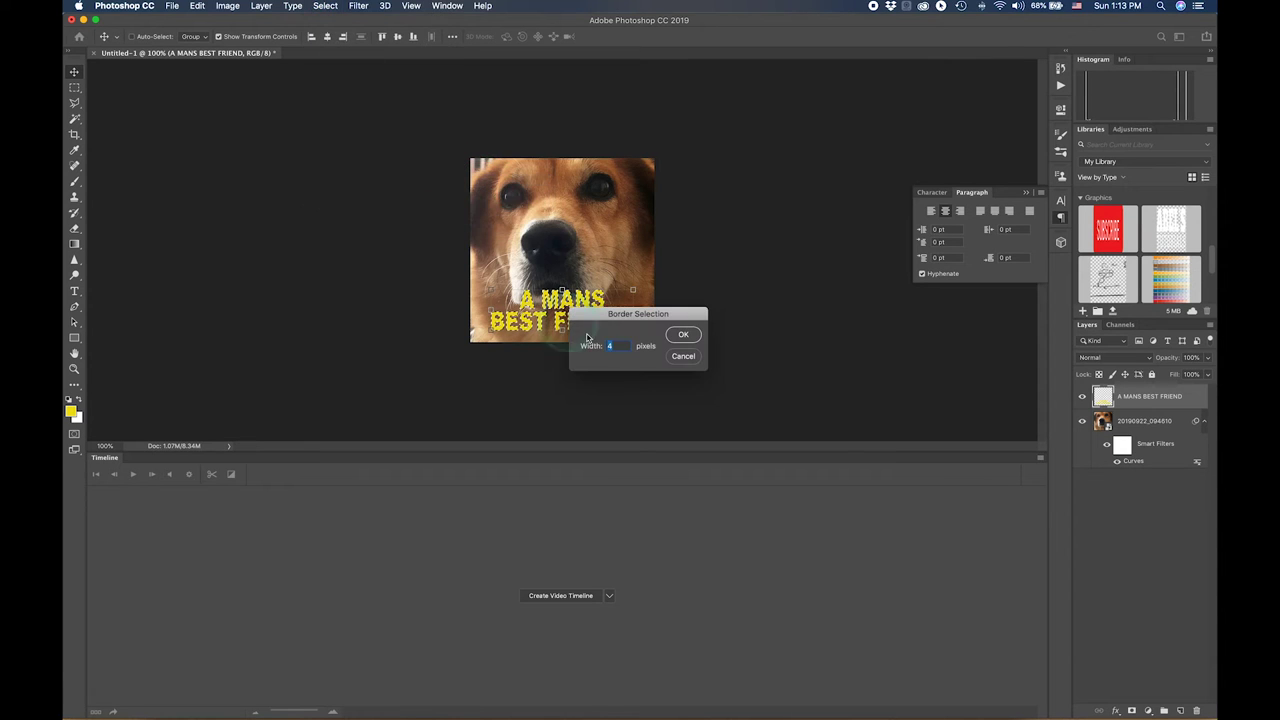
click(603, 349)
click(684, 338)
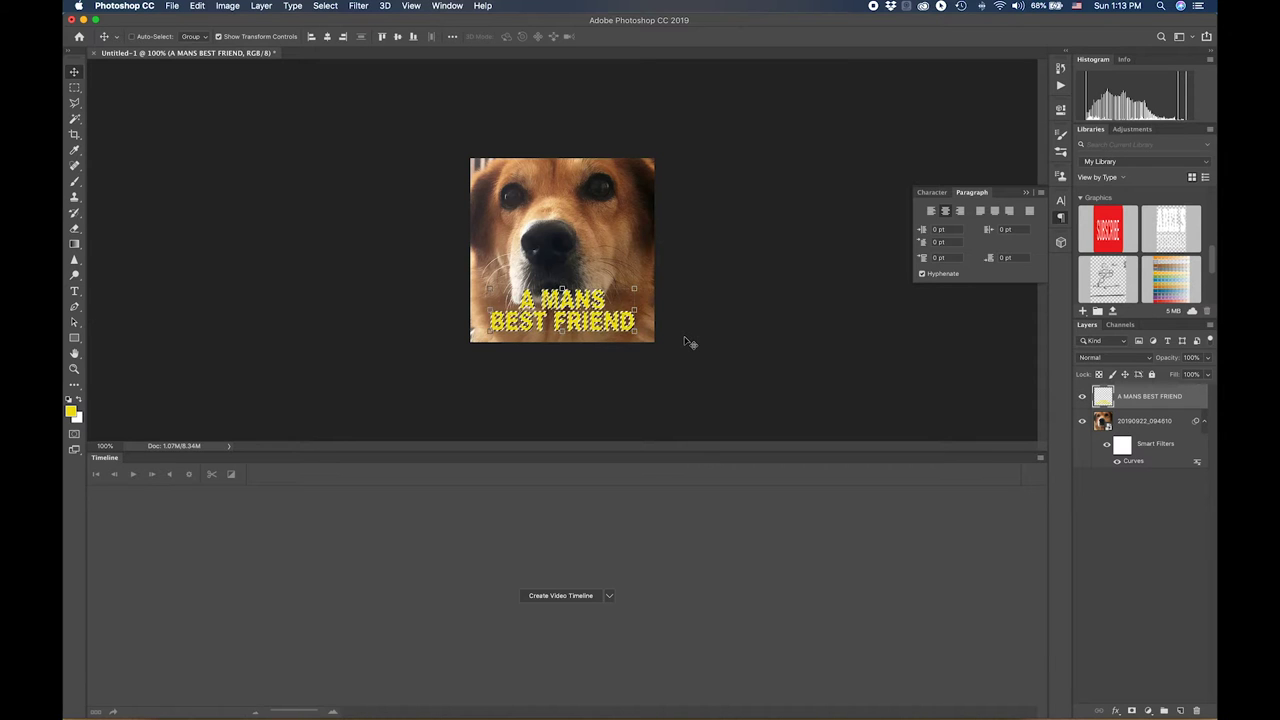
click(684, 342)
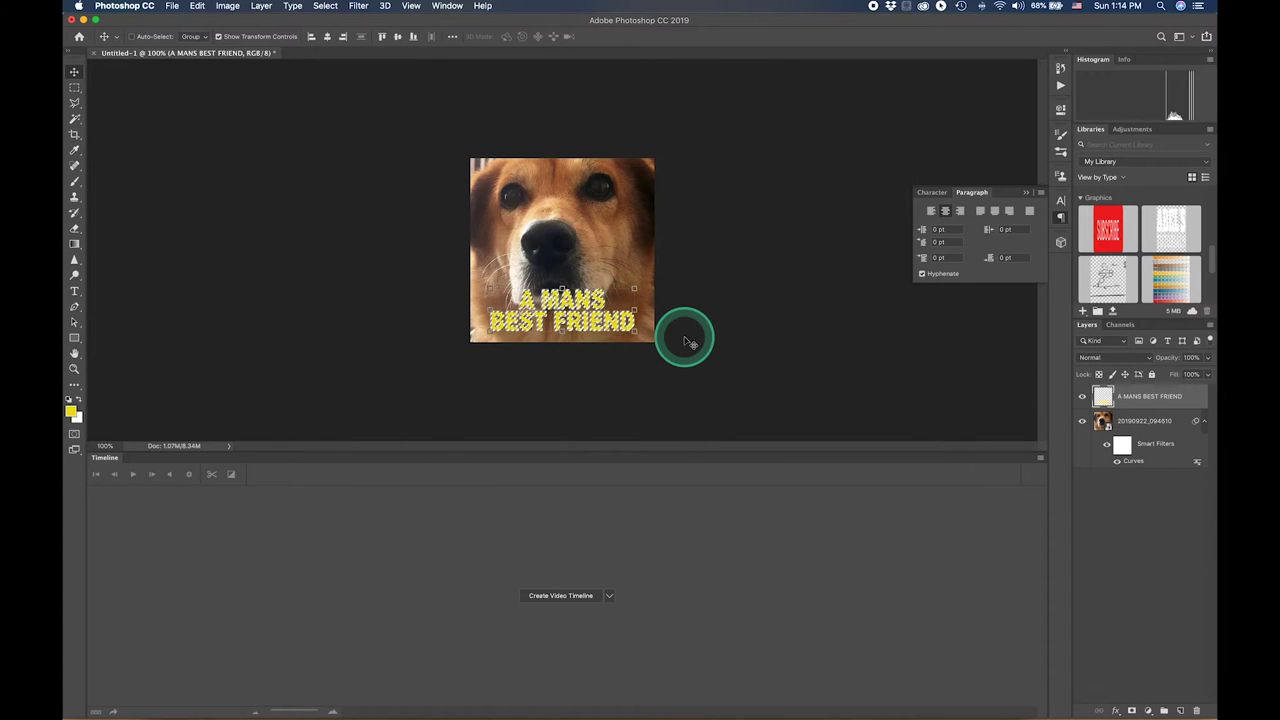
Enlarge the caption to about 106.64% × 124.31%, settle it along the photo's bottom, and commit.
drag(684, 342, 684, 342)
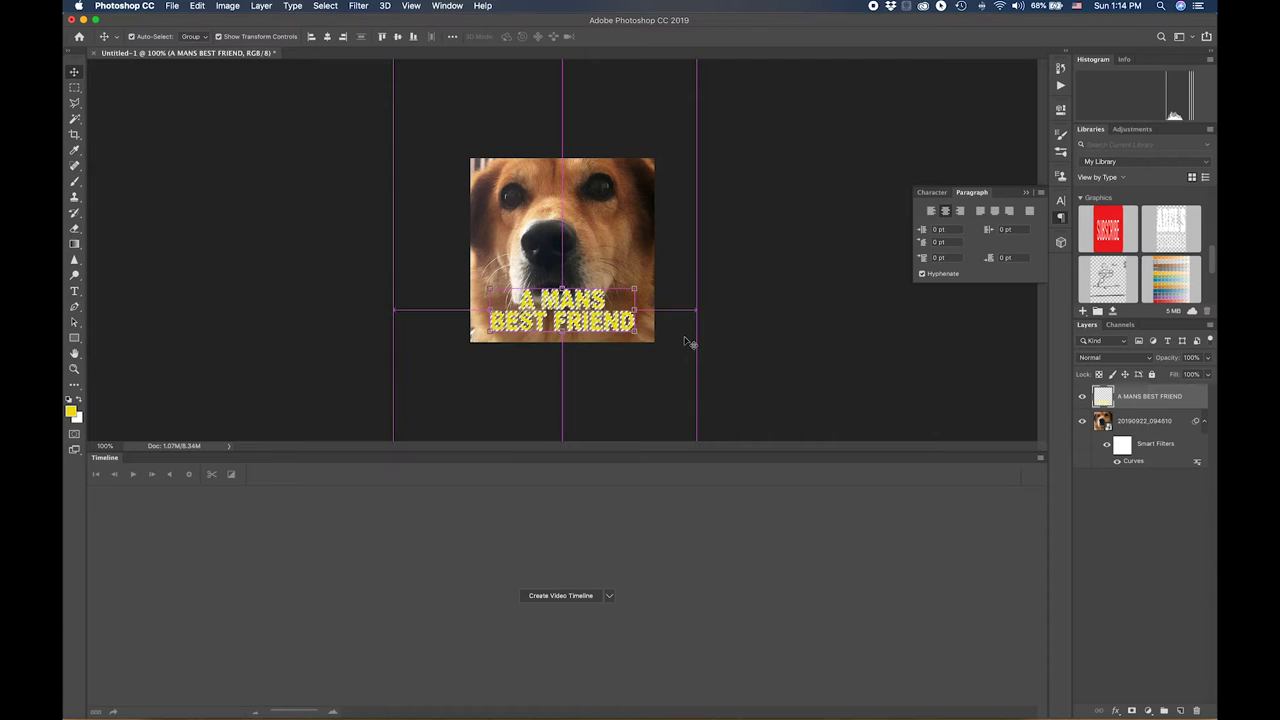
drag(685, 342, 685, 342)
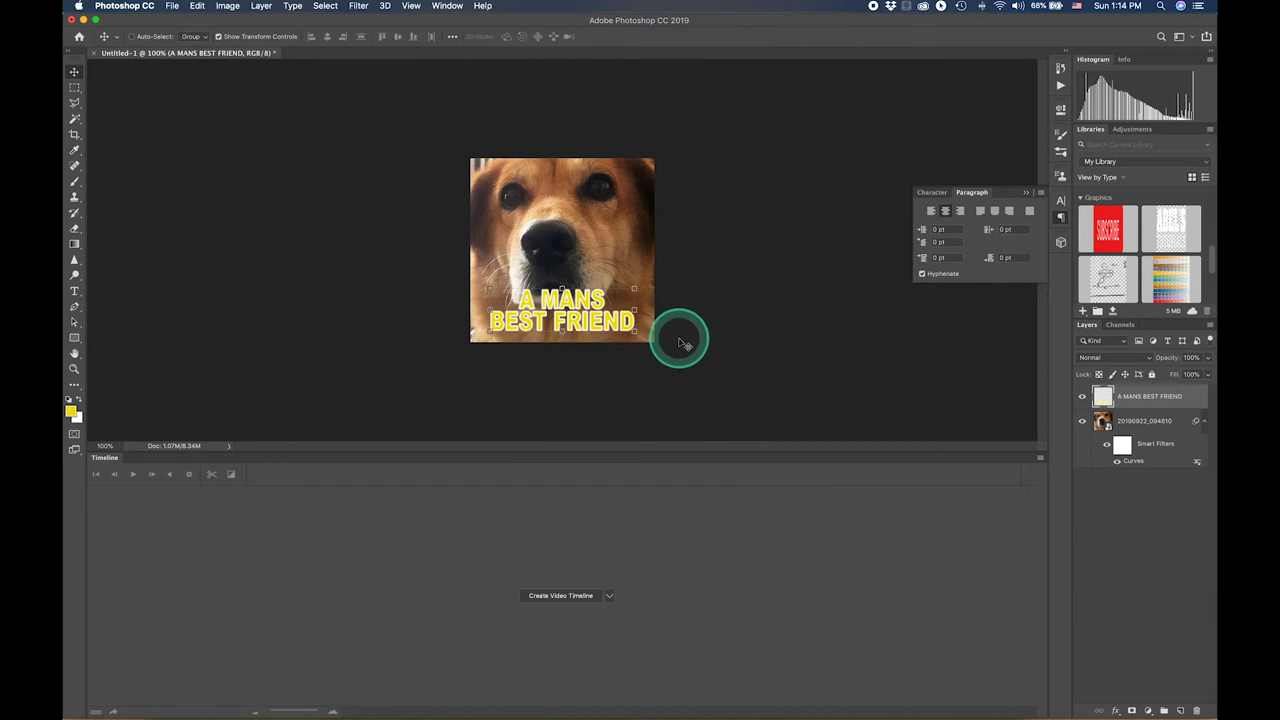
drag(635, 332, 647, 340)
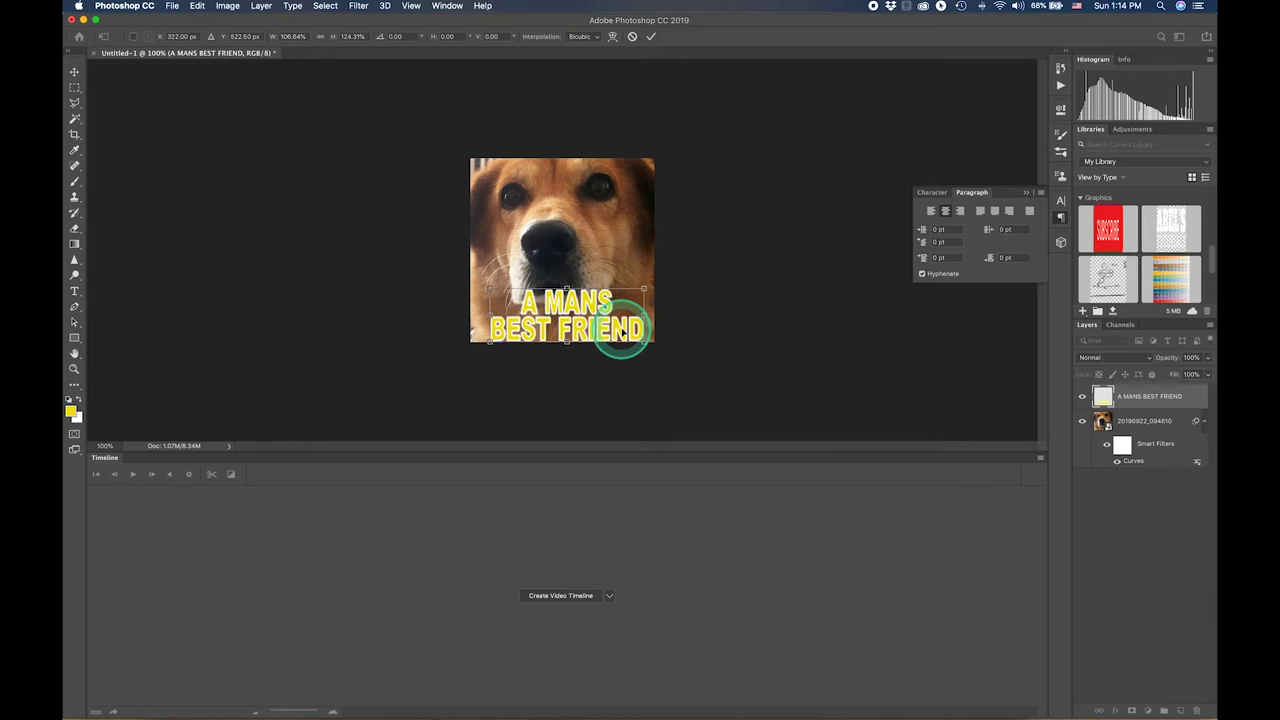
drag(630, 340, 620, 325)
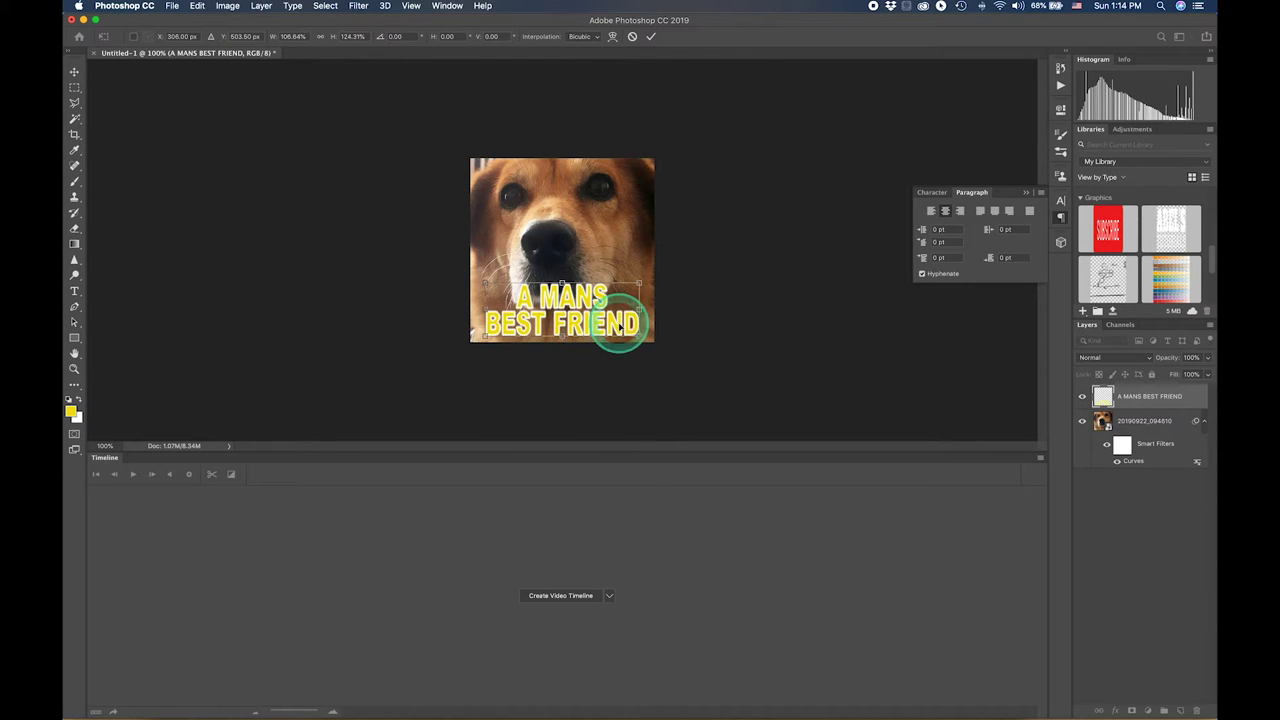
double_click(620, 325)
click(757, 345)
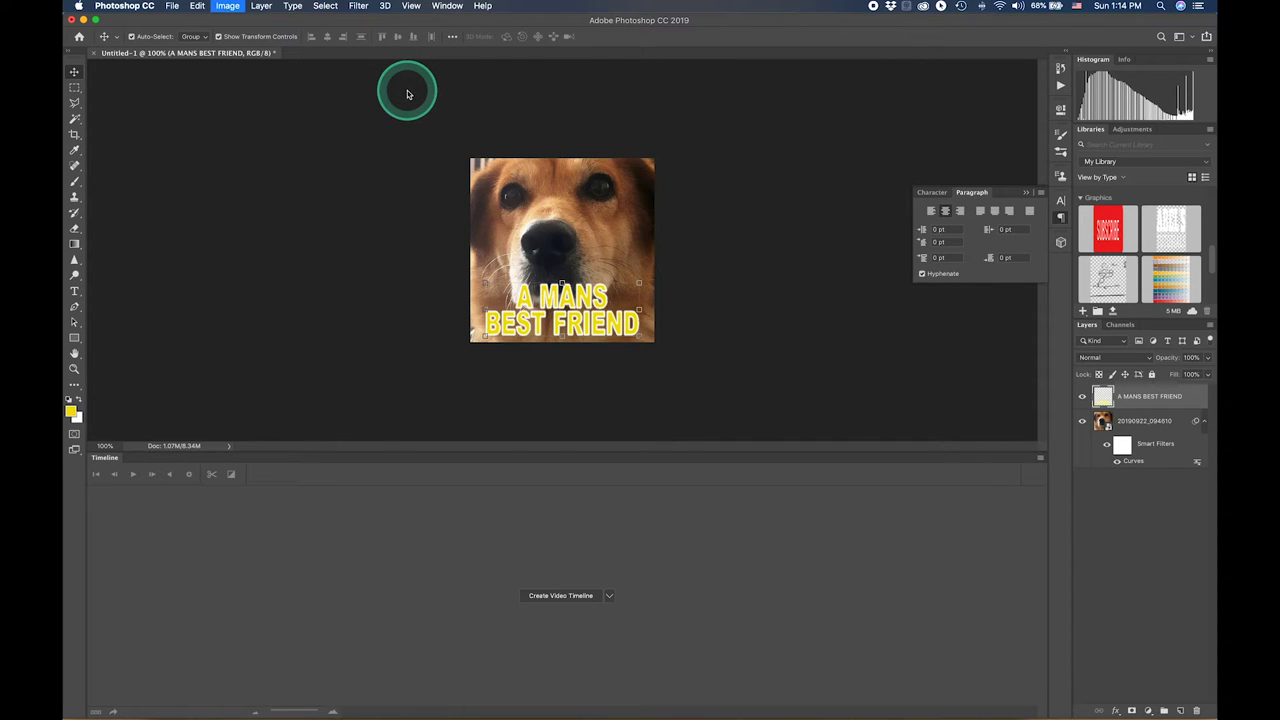
Recolour the caption red with Hue/Saturation: hue -50, saturation +7, lightness +20.
key(ctrl+u)
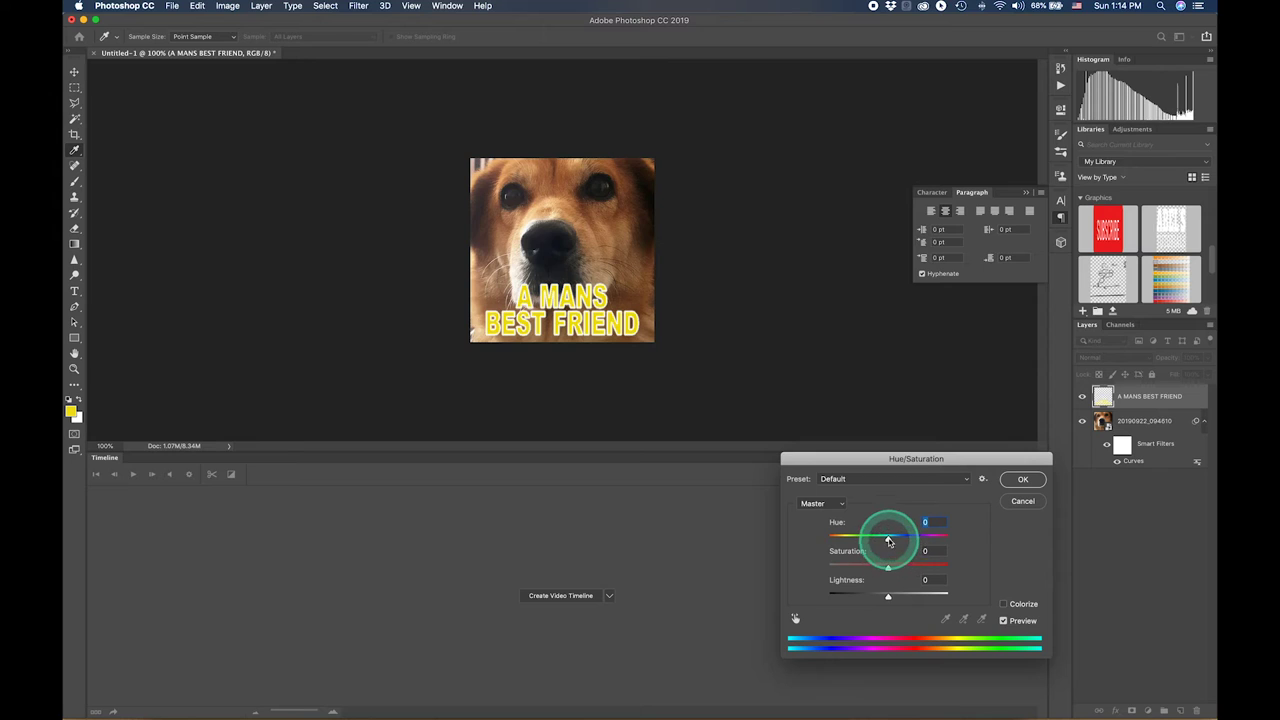
click(1013, 506)
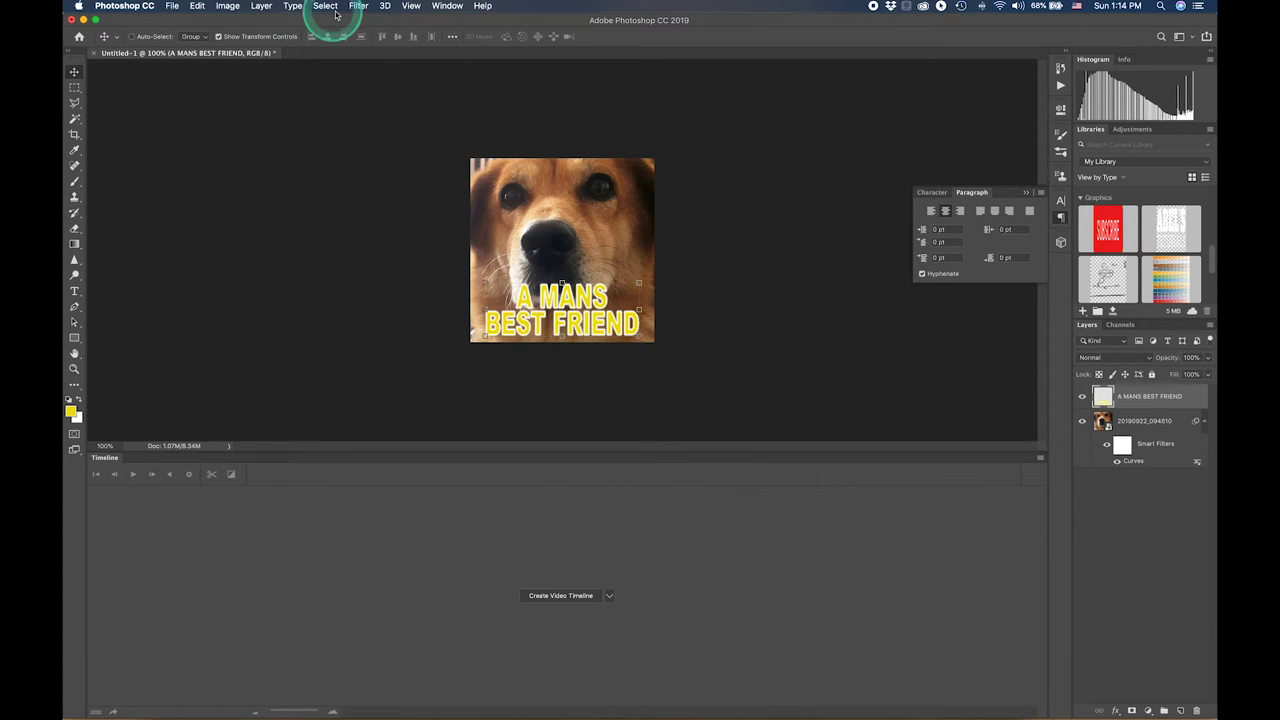
click(325, 8)
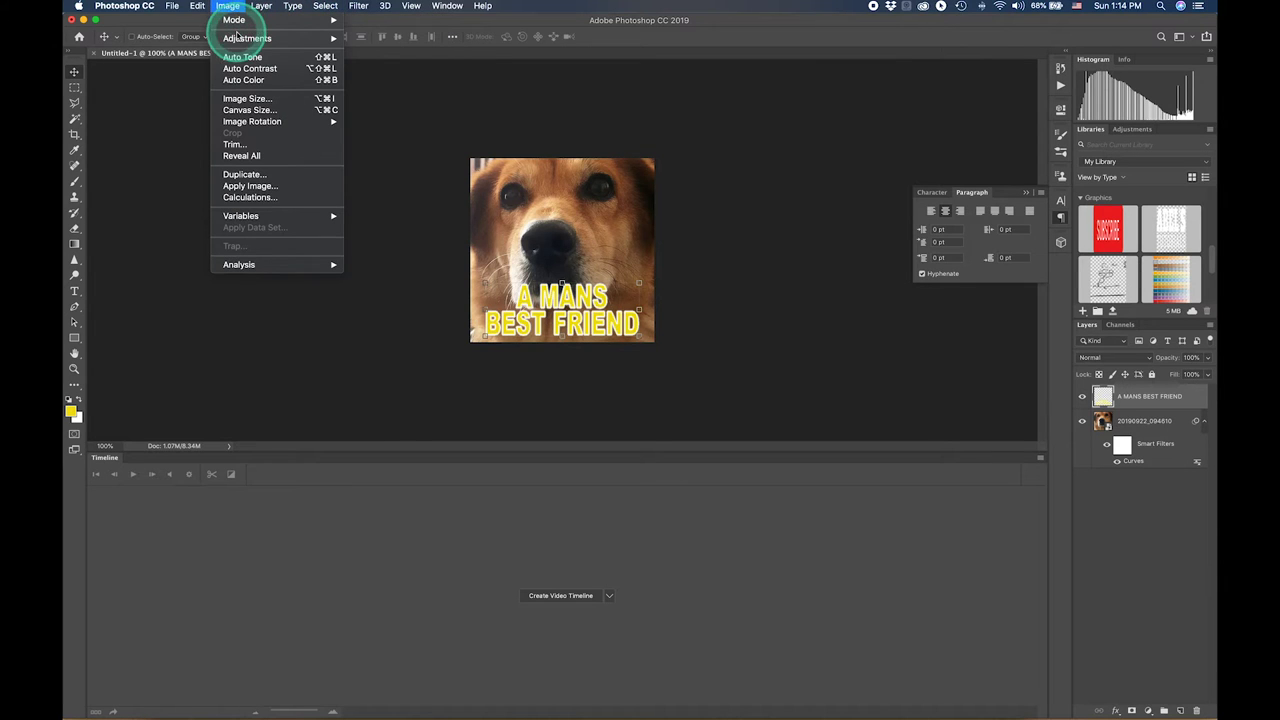
mouse_move(247, 38)
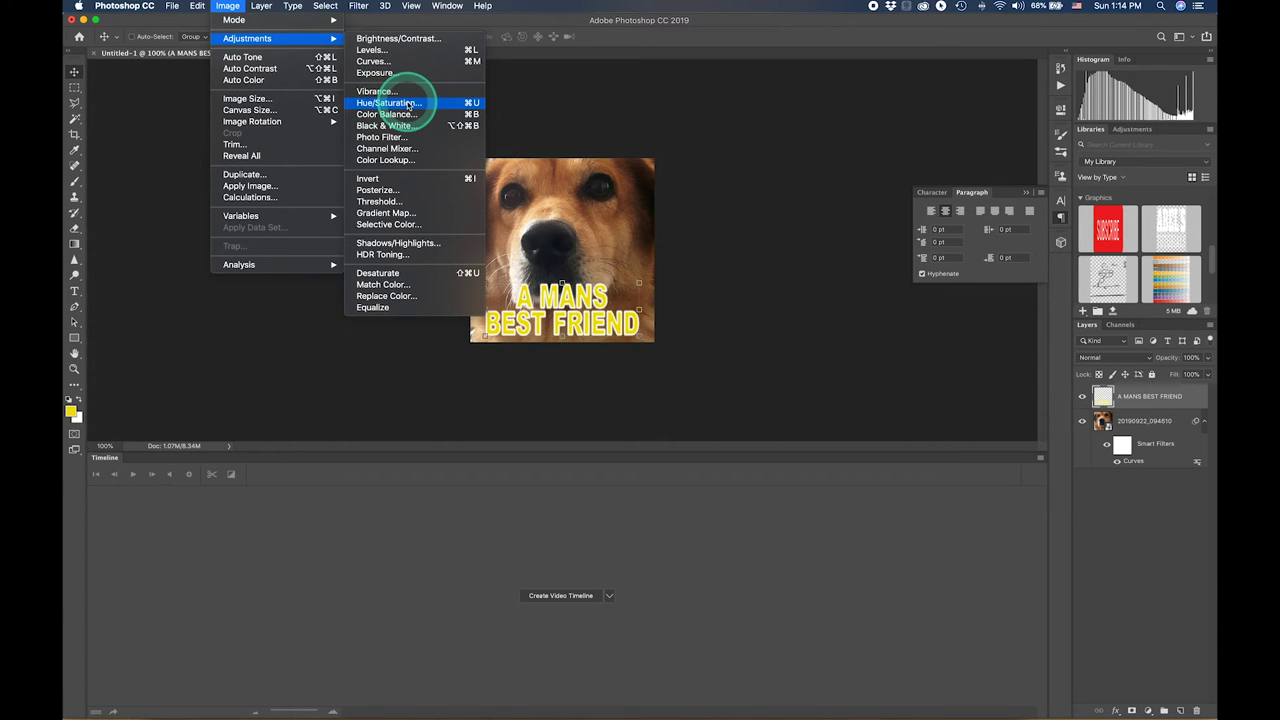
click(408, 104)
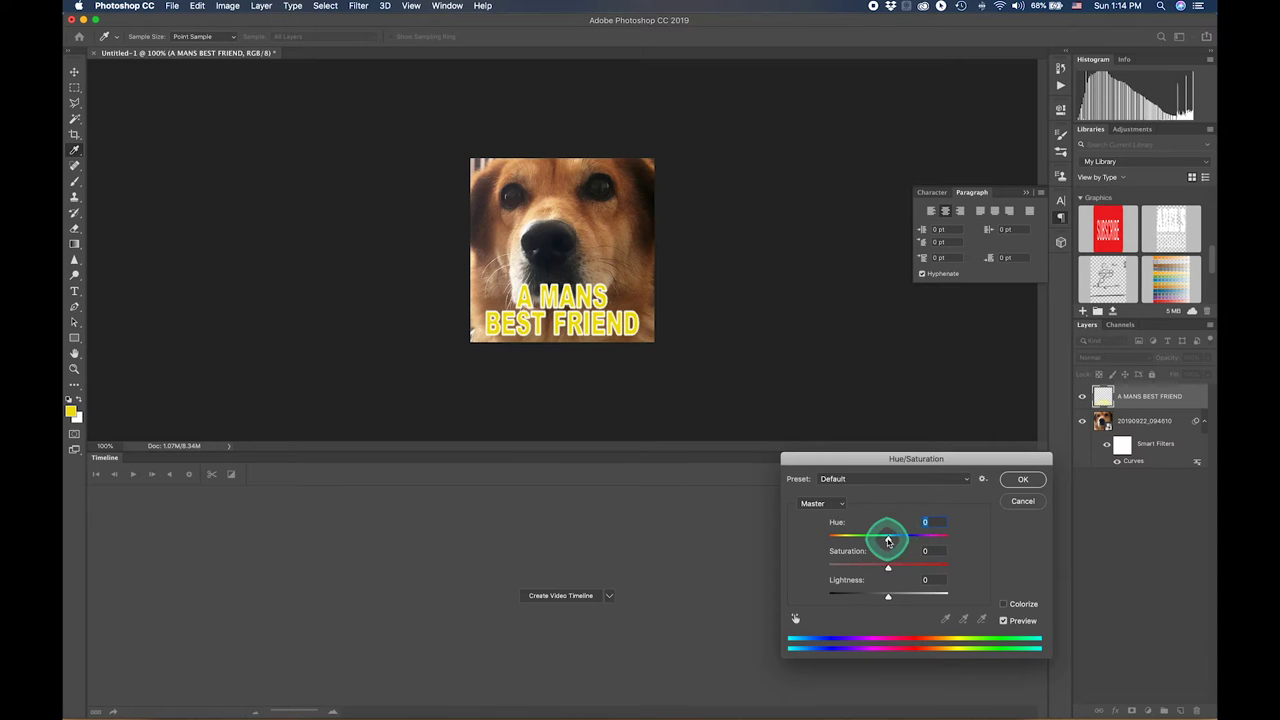
drag(888, 538, 940, 541)
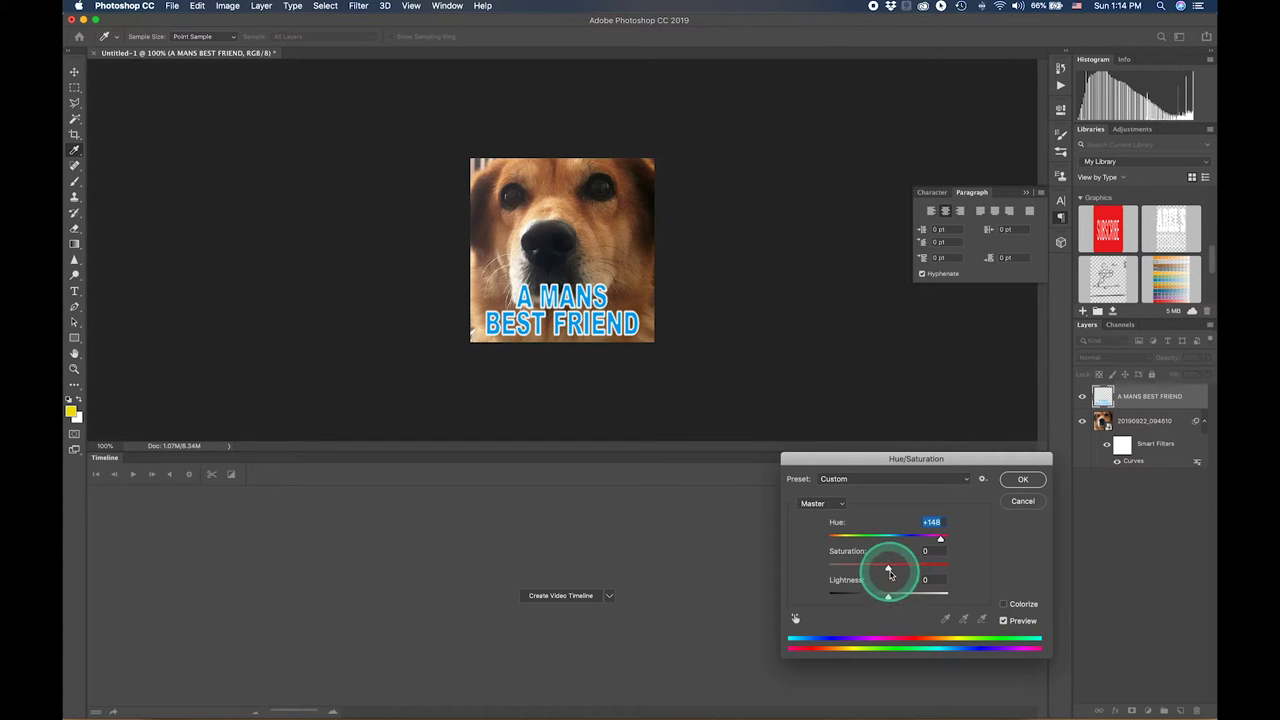
mouse_move(888, 568)
mouse_down()
mouse_move(931, 570)
mouse_move(851, 570)
mouse_move(909, 575)
mouse_move(892, 571)
mouse_move(901, 598)
mouse_move(925, 599)
mouse_move(837, 599)
mouse_move(901, 601)
mouse_up()
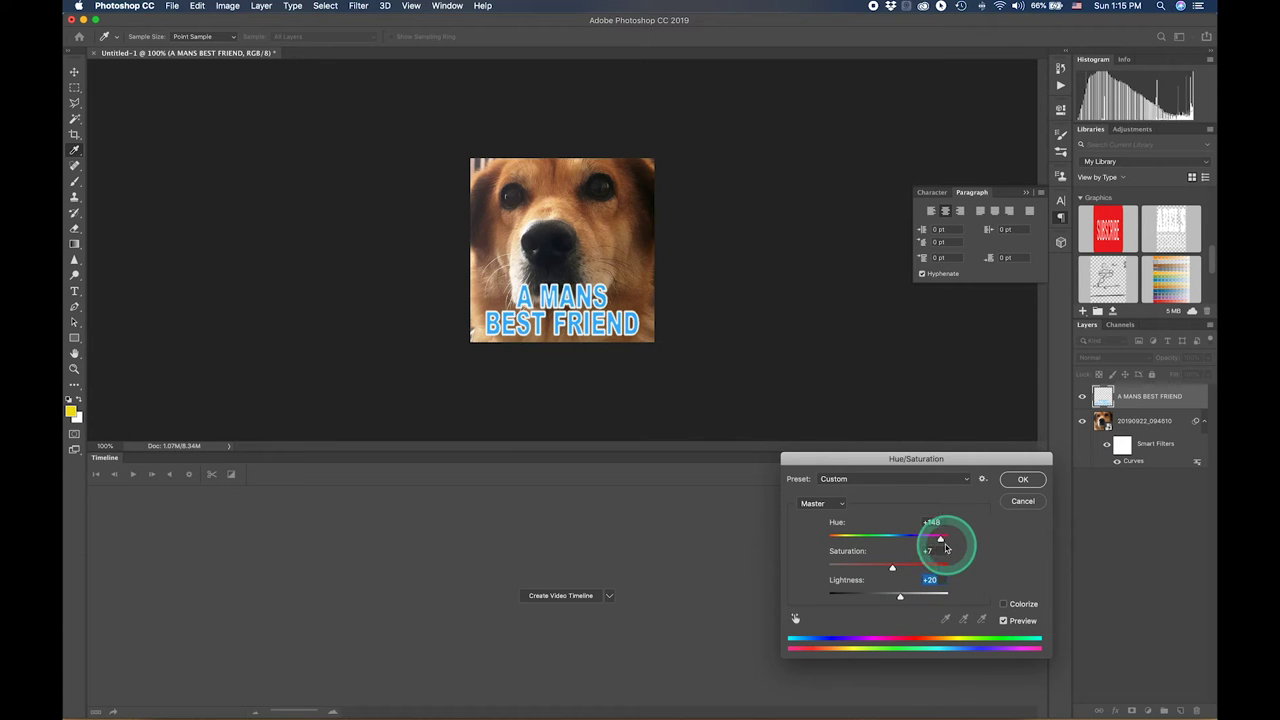
drag(945, 548, 858, 541)
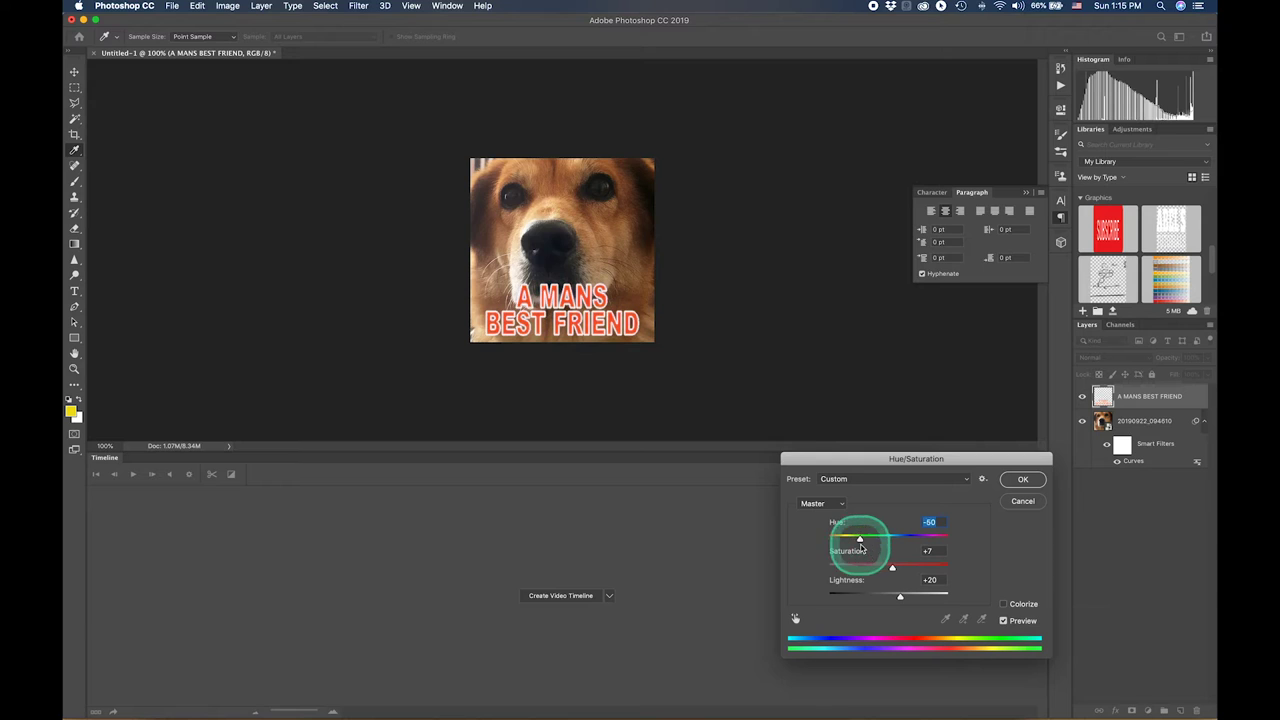
click(1018, 481)
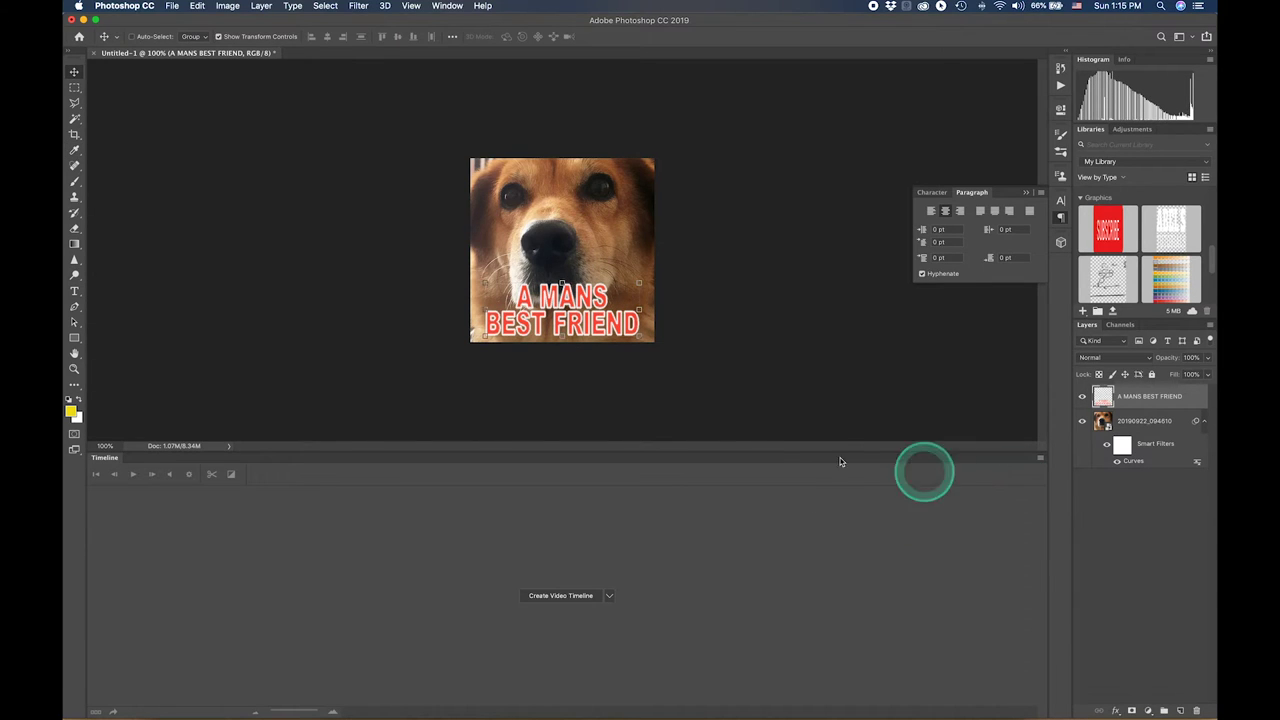
Rotate the red caption about 4° counter-clockwise, commit it, and bring up the export options.
click(74, 76)
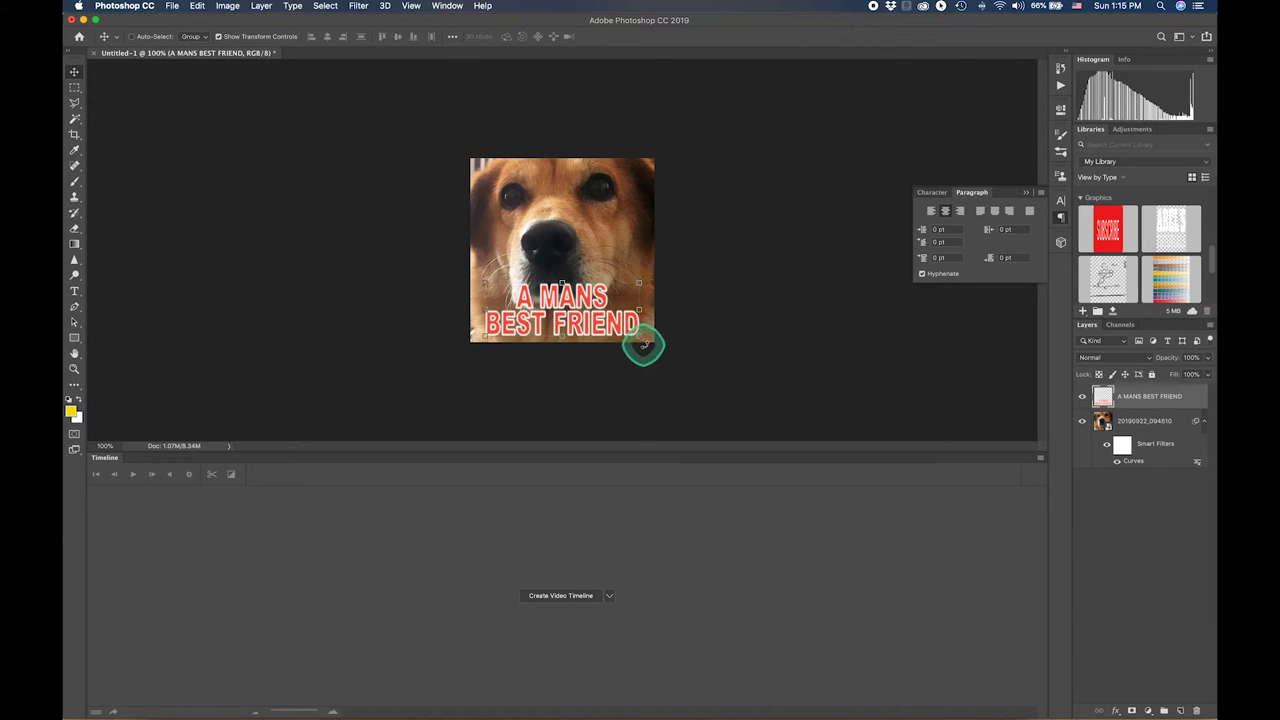
mouse_move(644, 346)
mouse_down()
mouse_move(651, 338)
mouse_move(604, 322)
mouse_up()
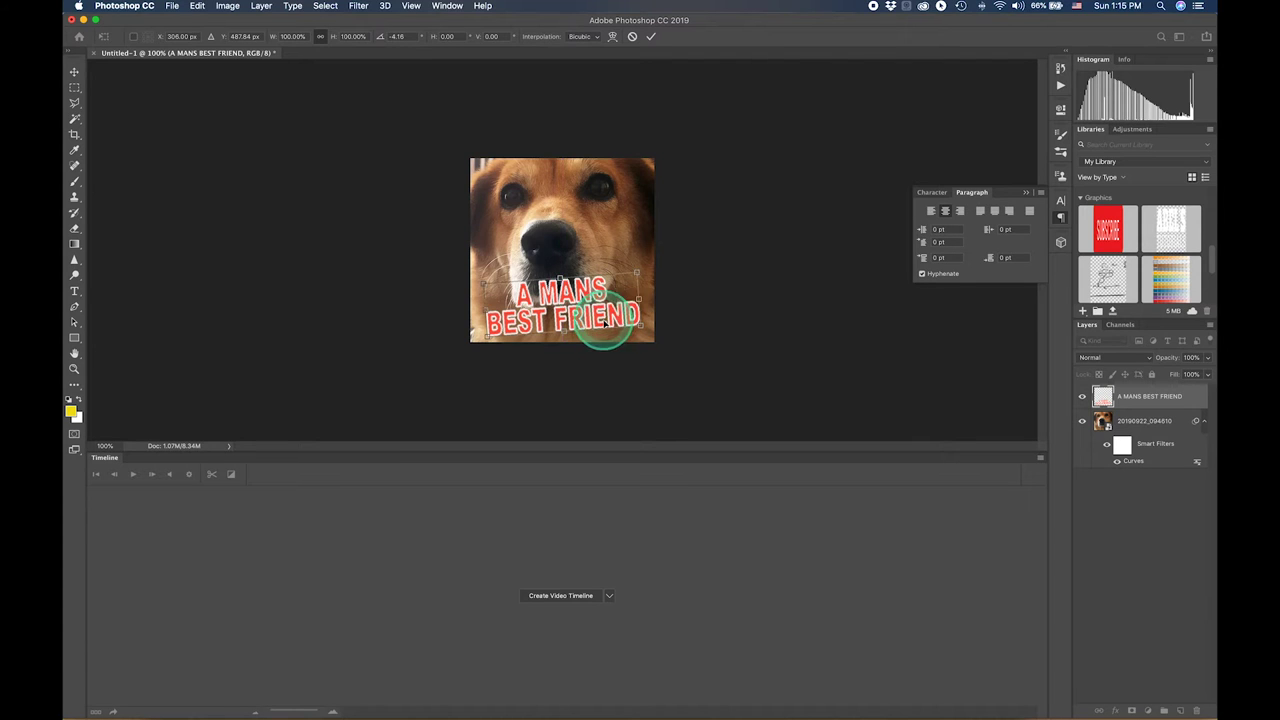
key(Return)
click(694, 376)
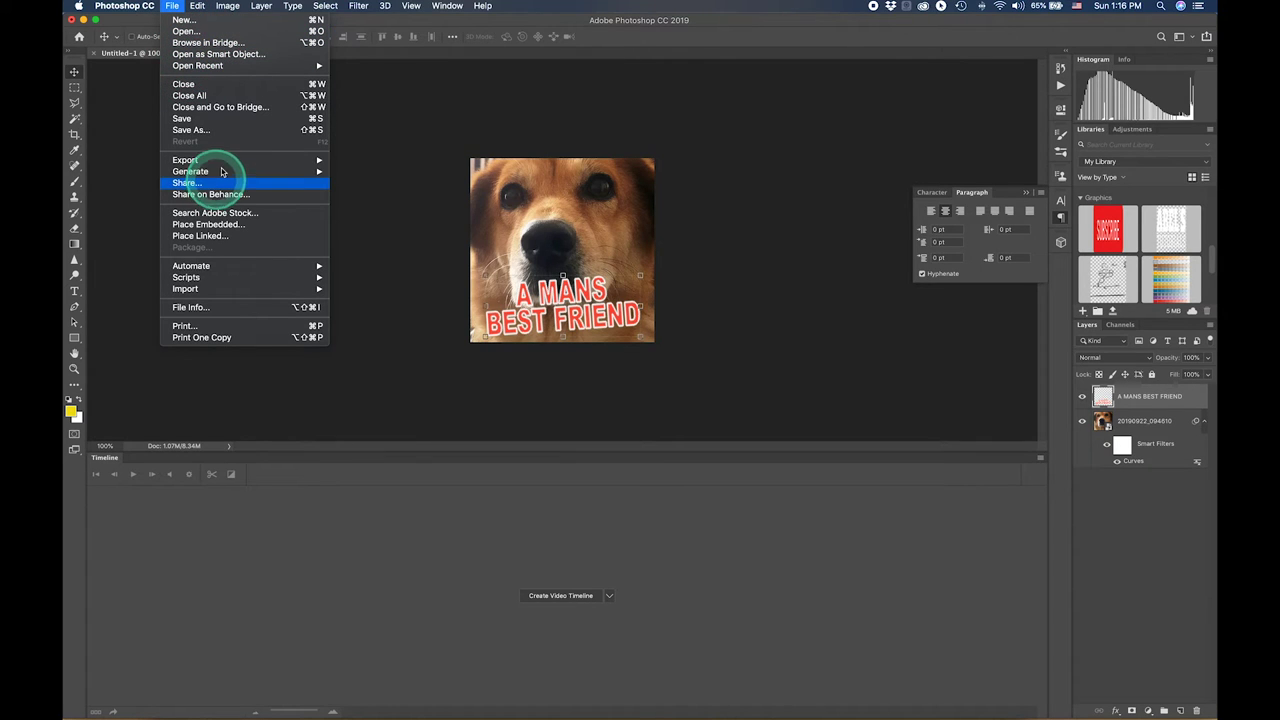
mouse_move(186, 160)
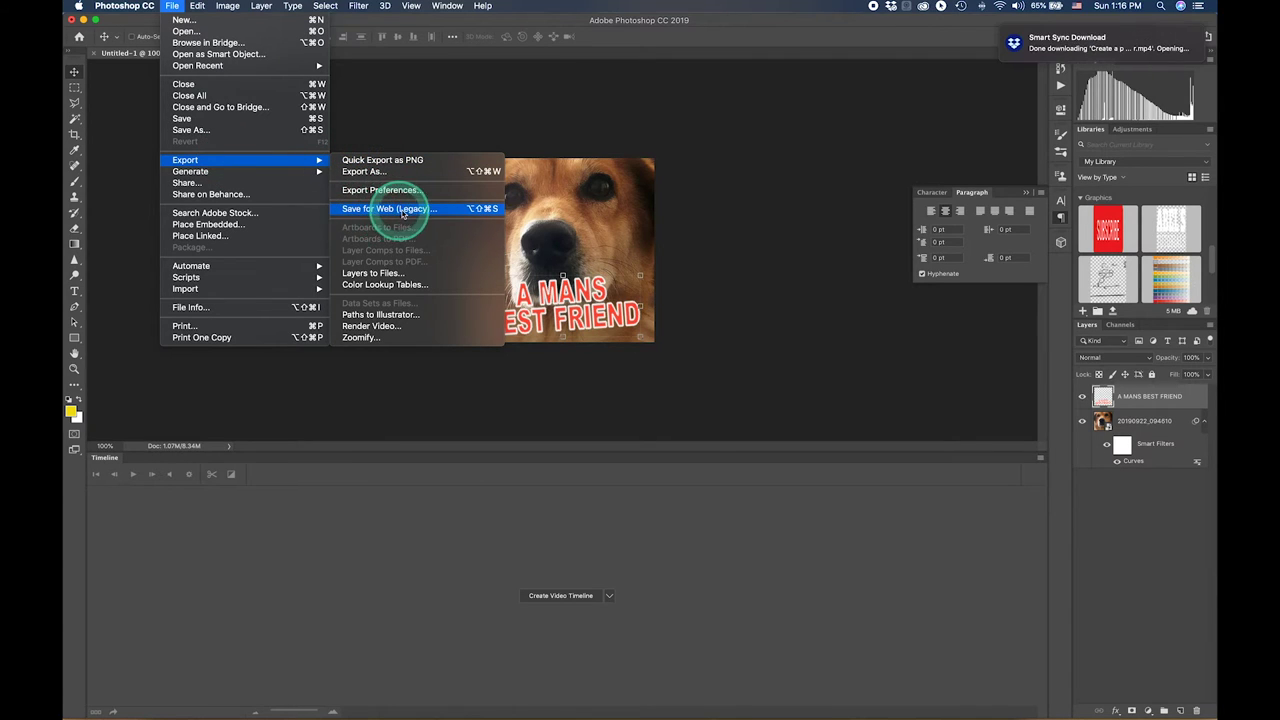
Open Save for Web and try the GIF 128 Dithered and GIF 64 Dithered presets.
click(467, 209)
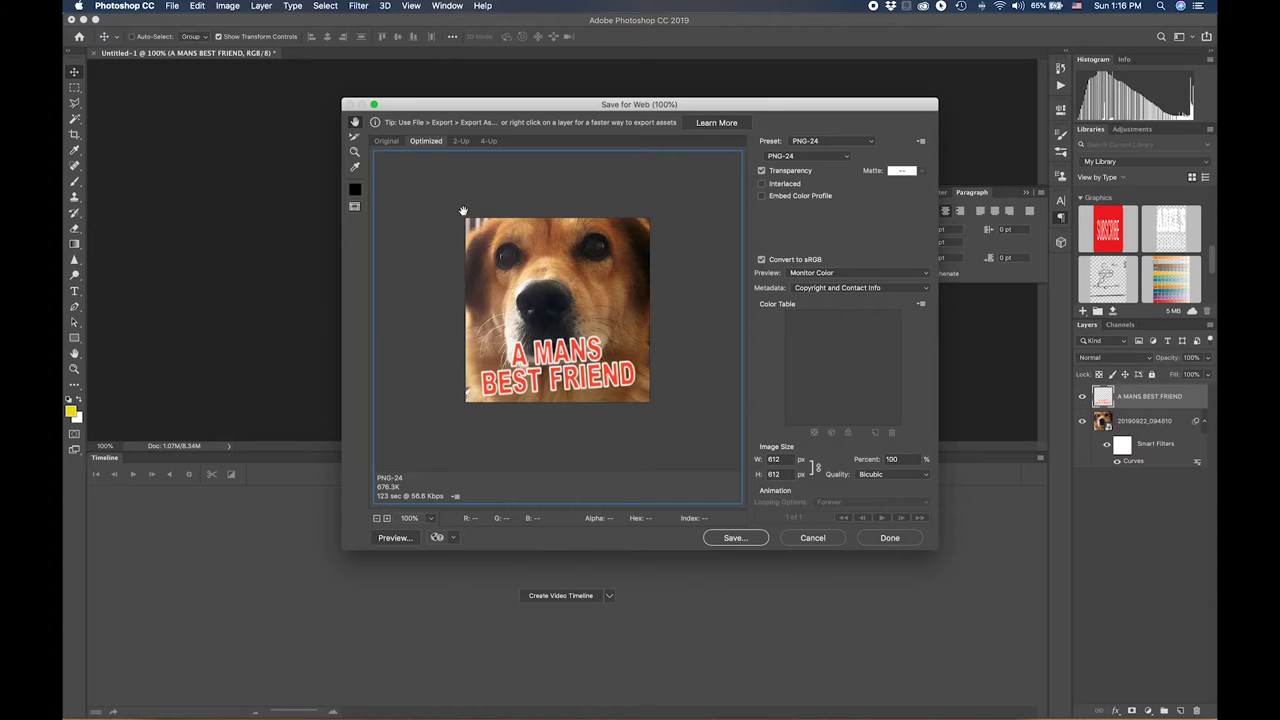
click(869, 144)
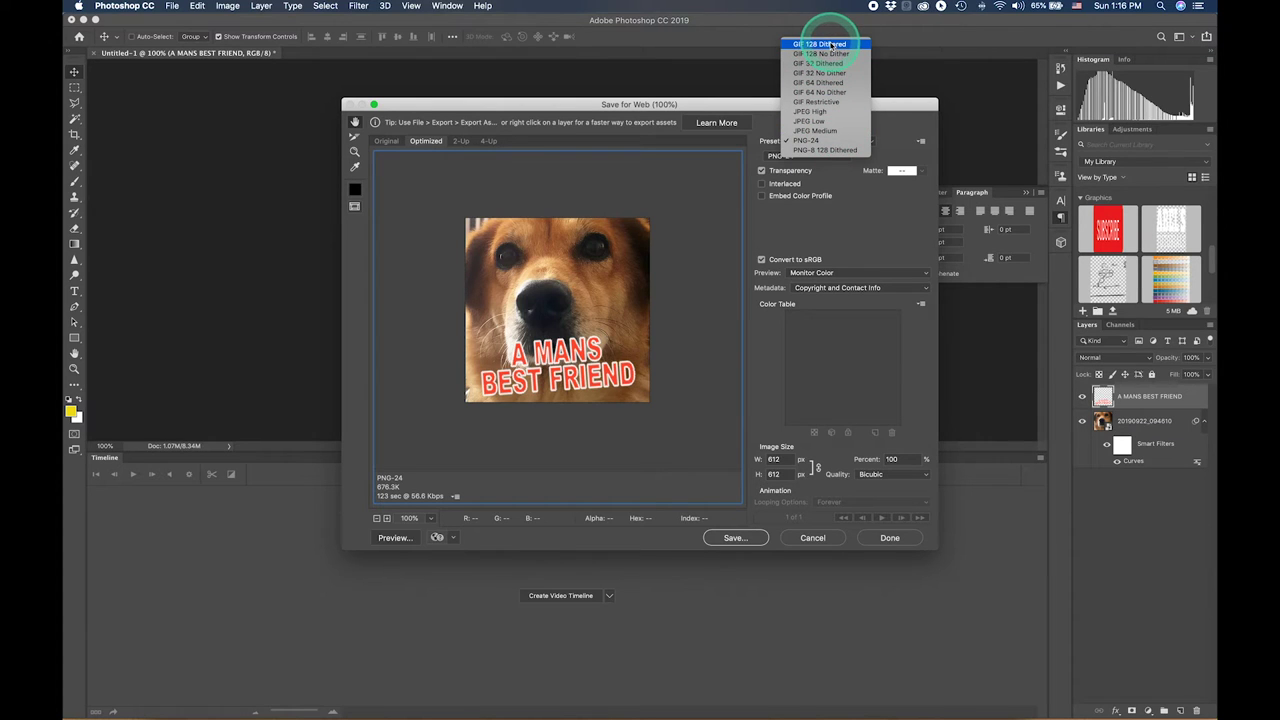
click(836, 46)
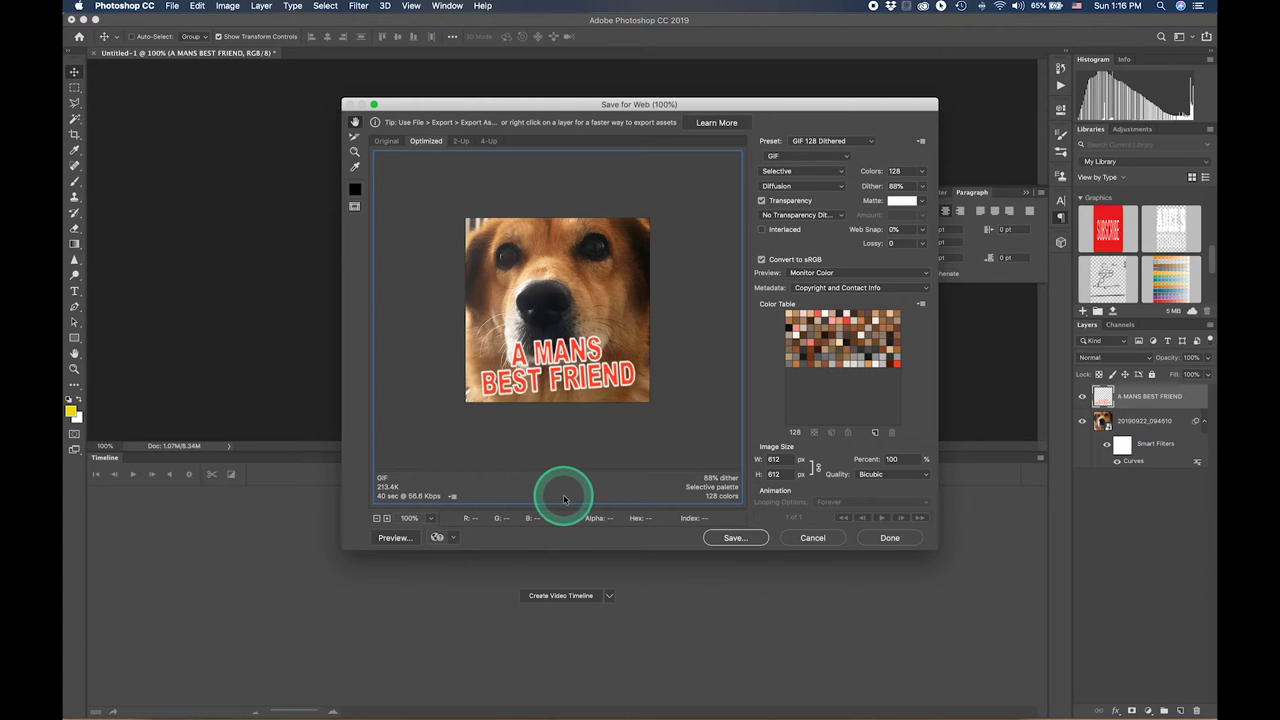
click(871, 143)
click(868, 142)
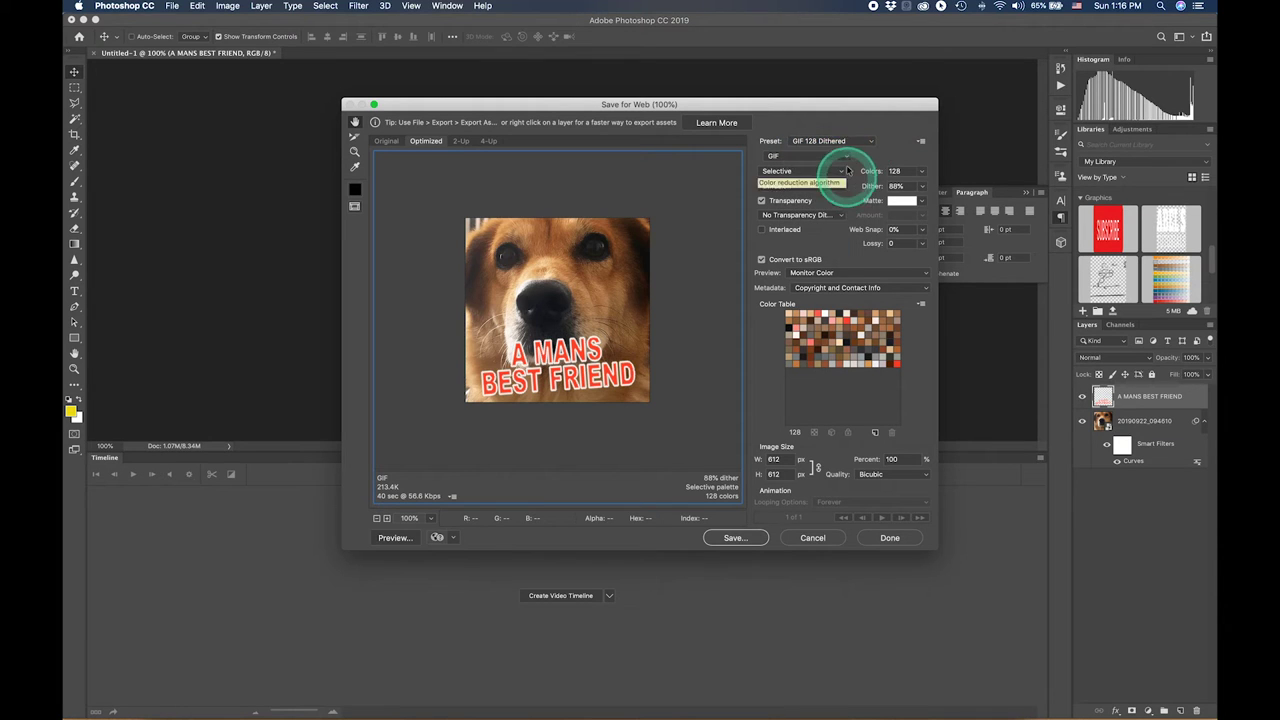
click(868, 140)
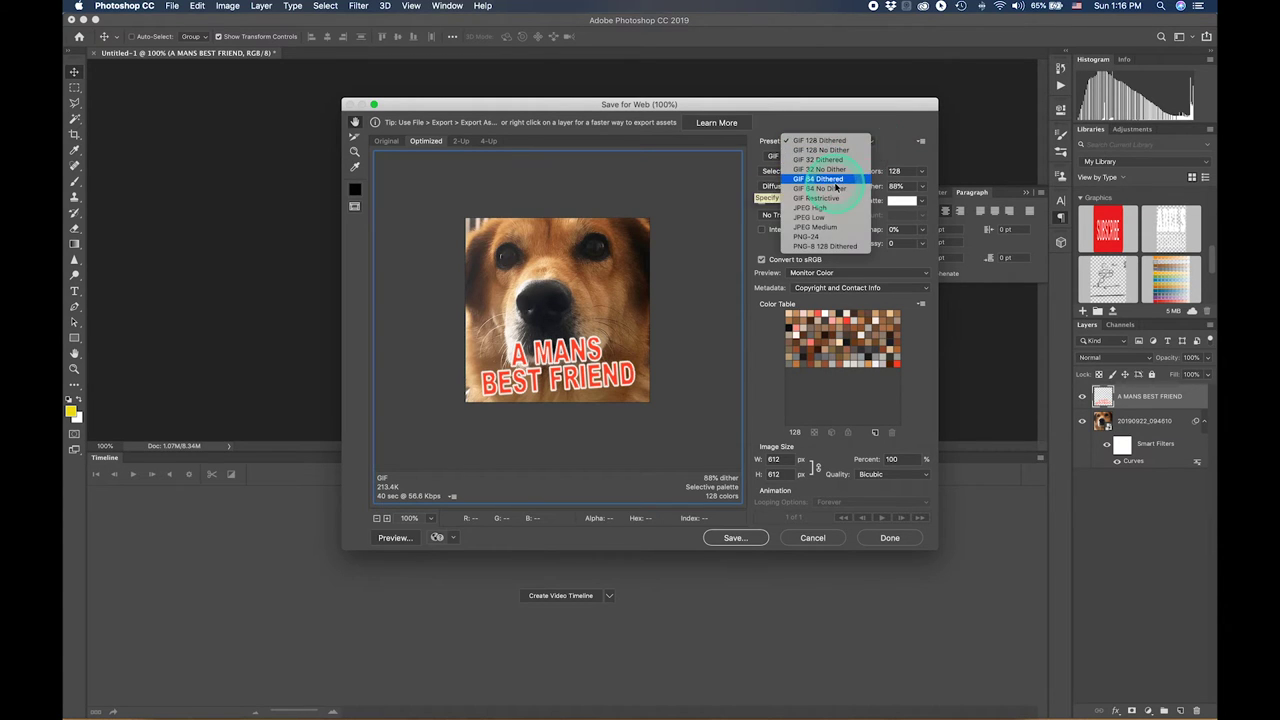
click(836, 182)
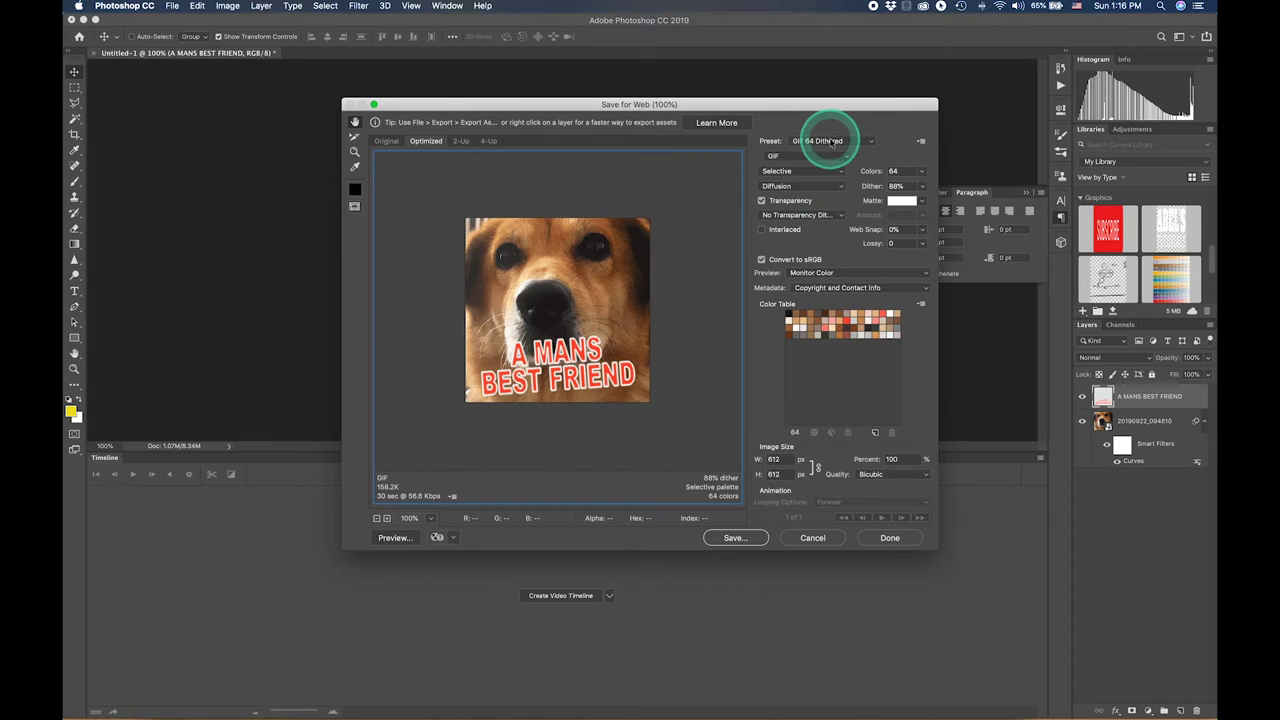
After trying GIF 64 No Dither, choose GIF 32 Dithered, compare it 2-Up, and proceed to save.
click(830, 141)
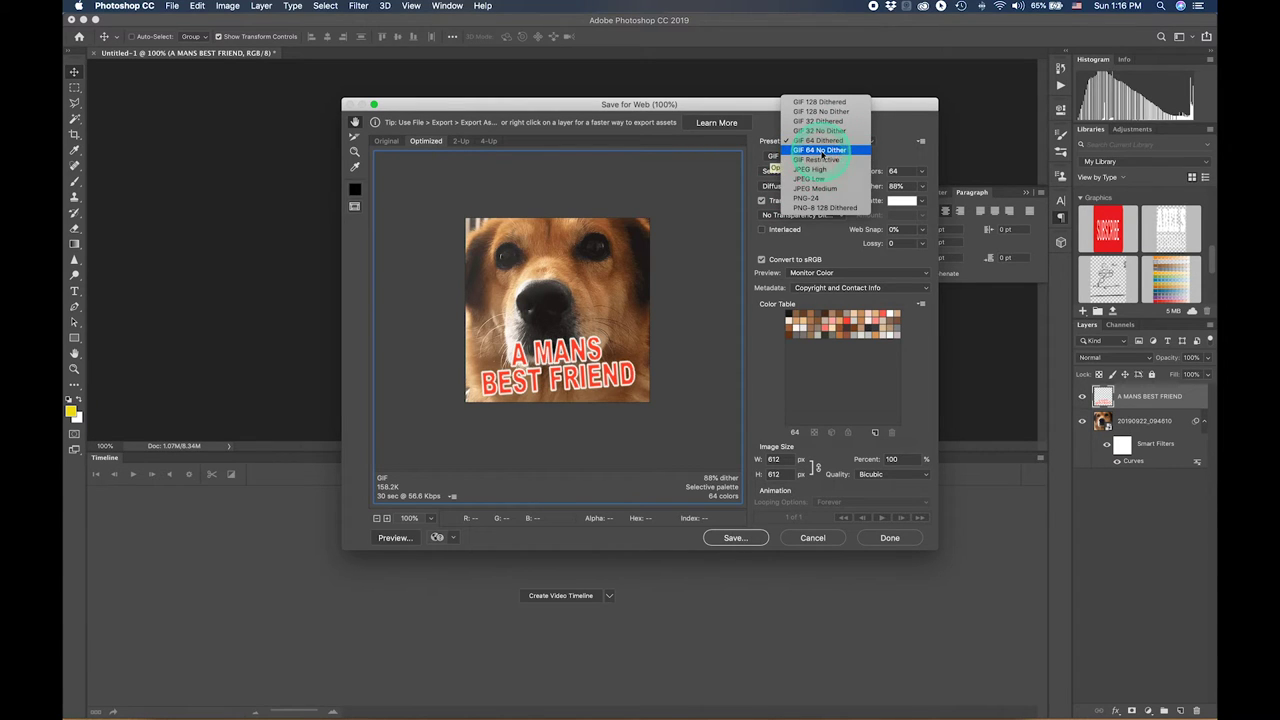
click(820, 150)
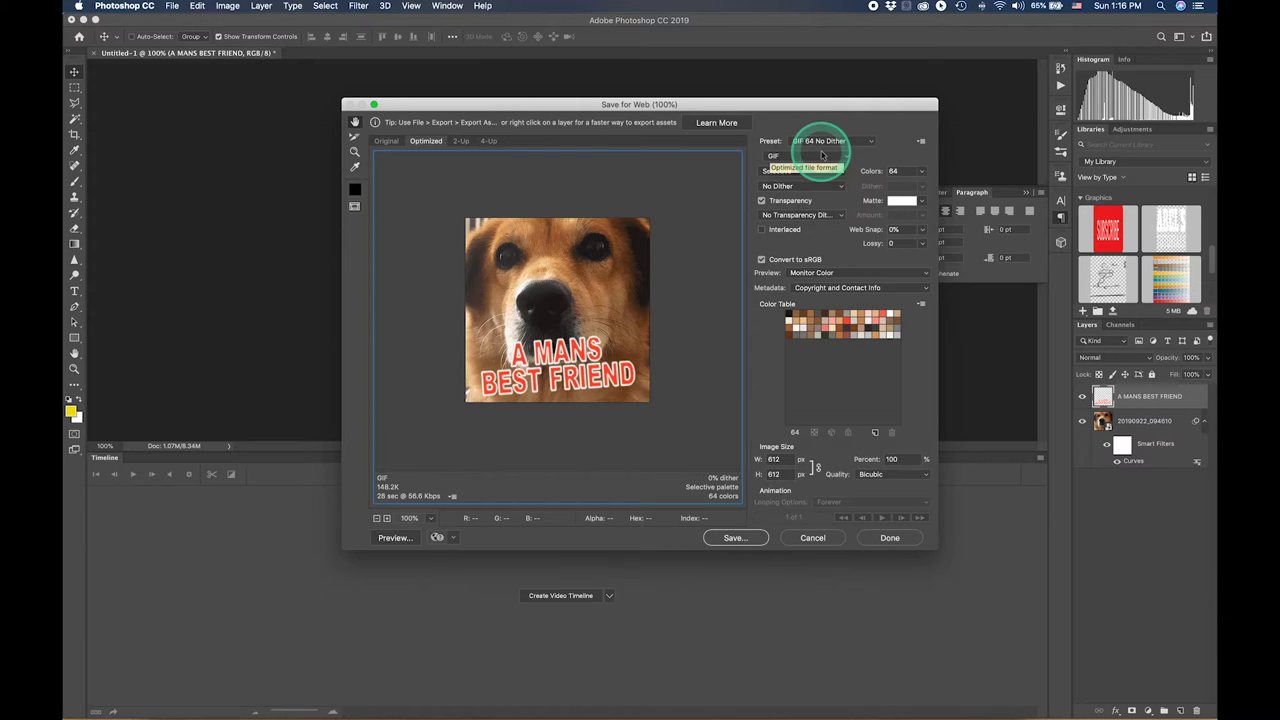
click(828, 143)
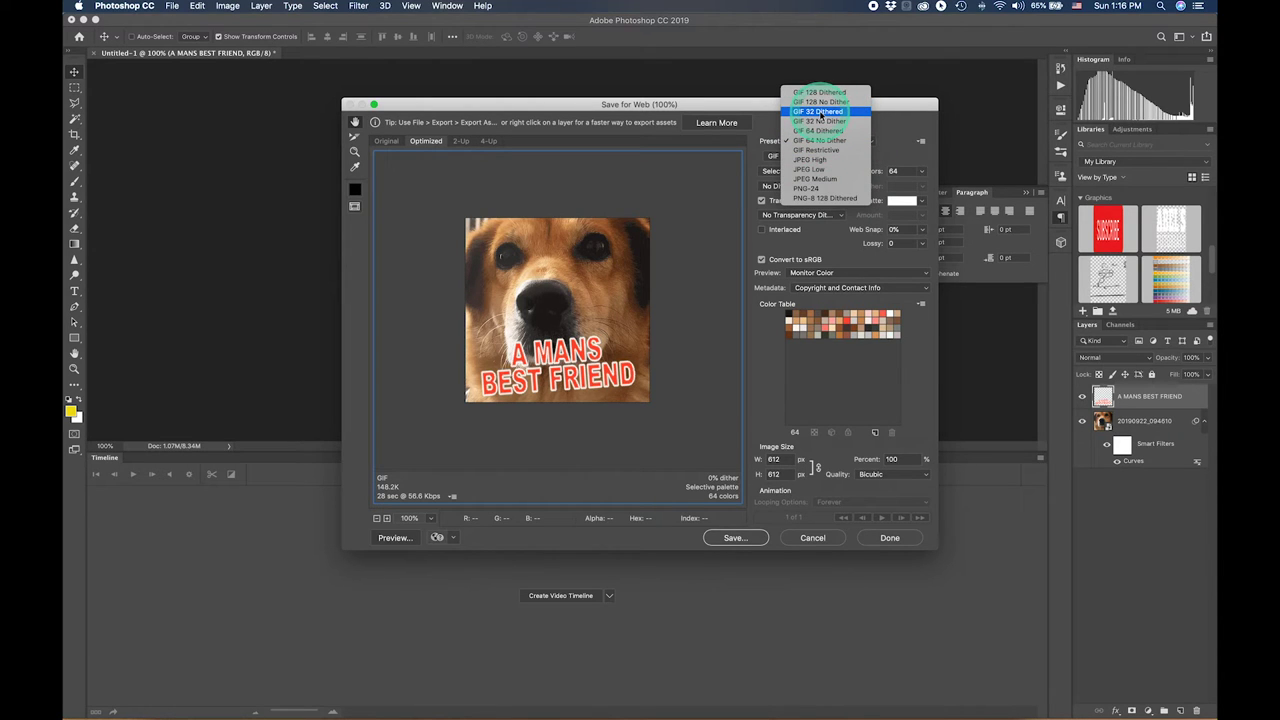
click(820, 111)
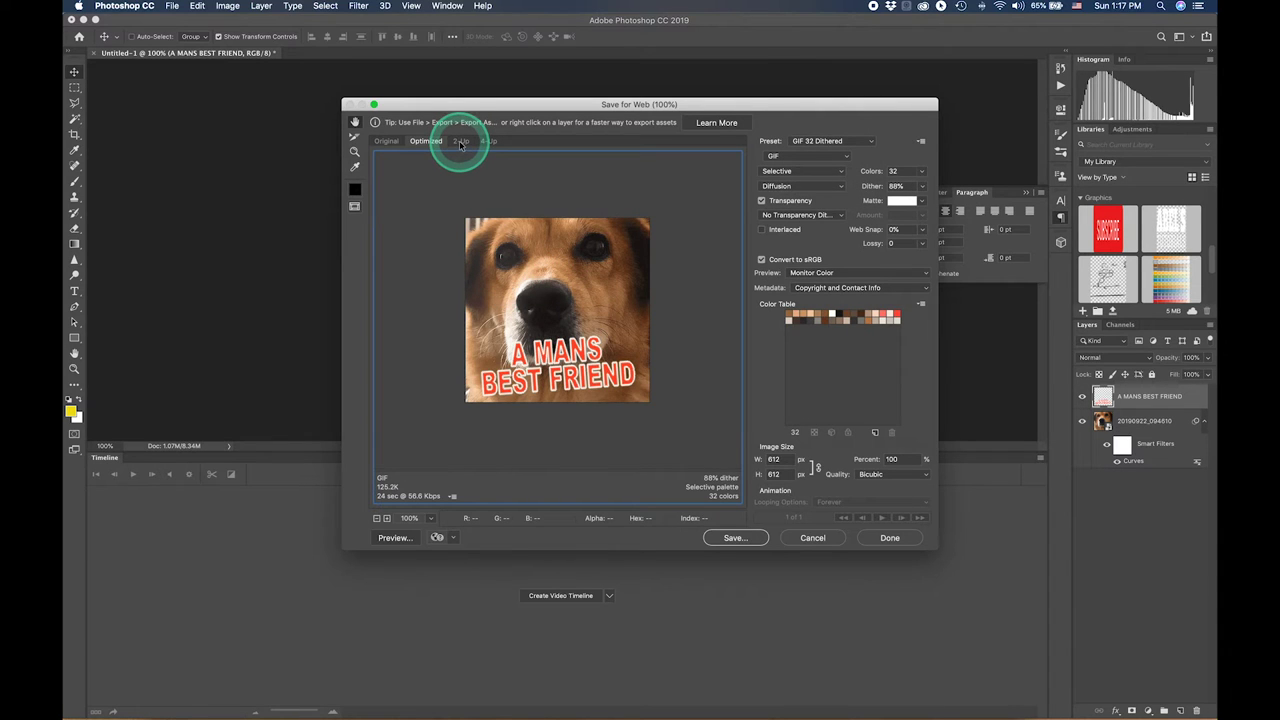
click(461, 145)
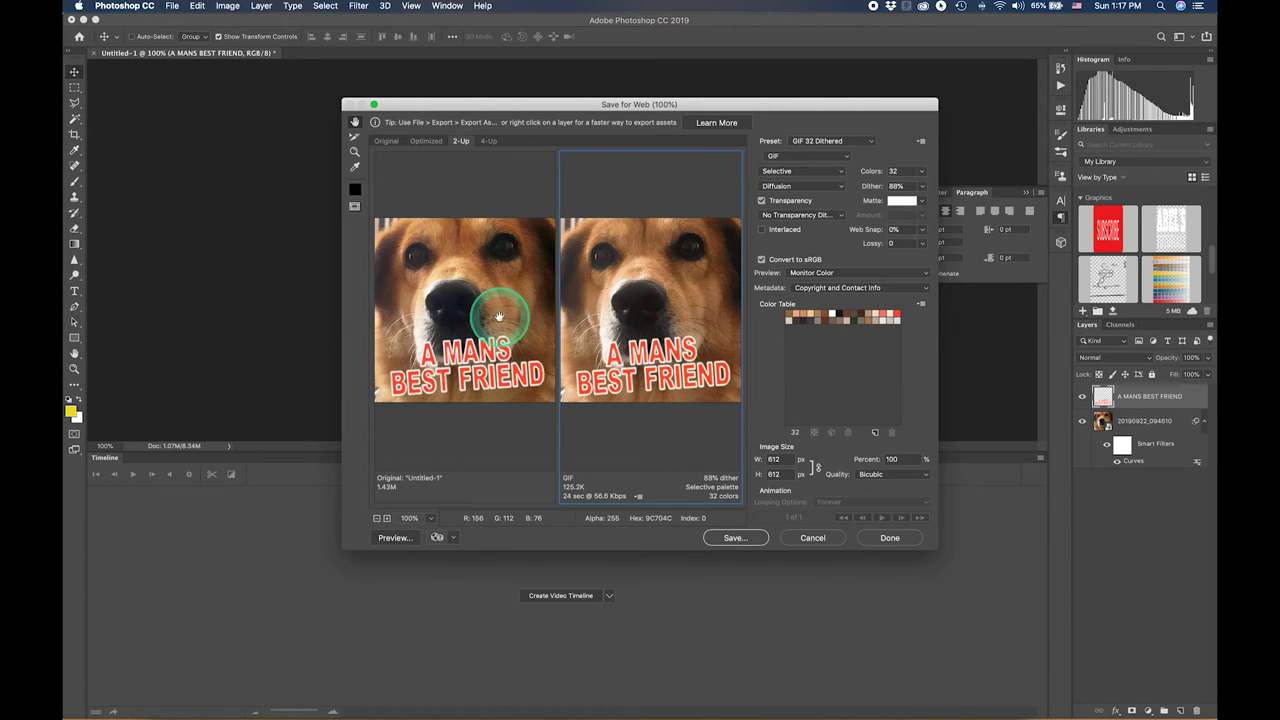
mouse_move(651, 318)
mouse_down()
mouse_move(391, 312)
mouse_move(453, 301)
mouse_up()
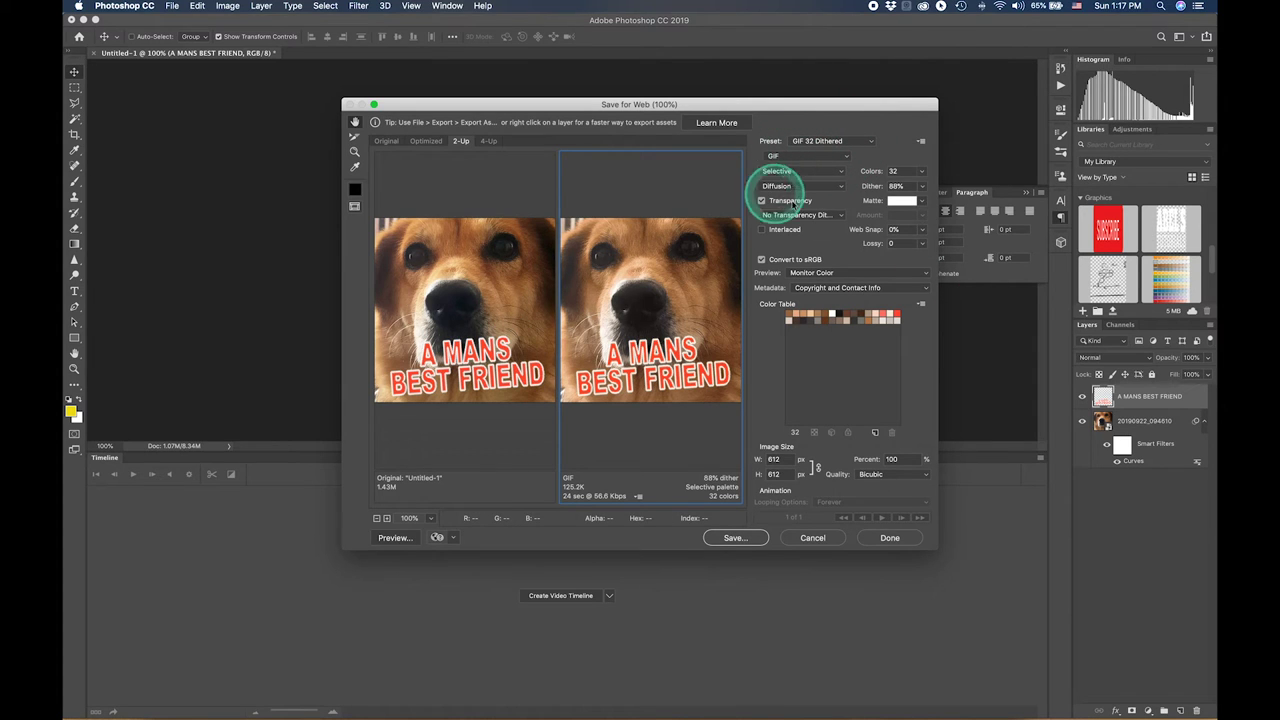
click(744, 539)
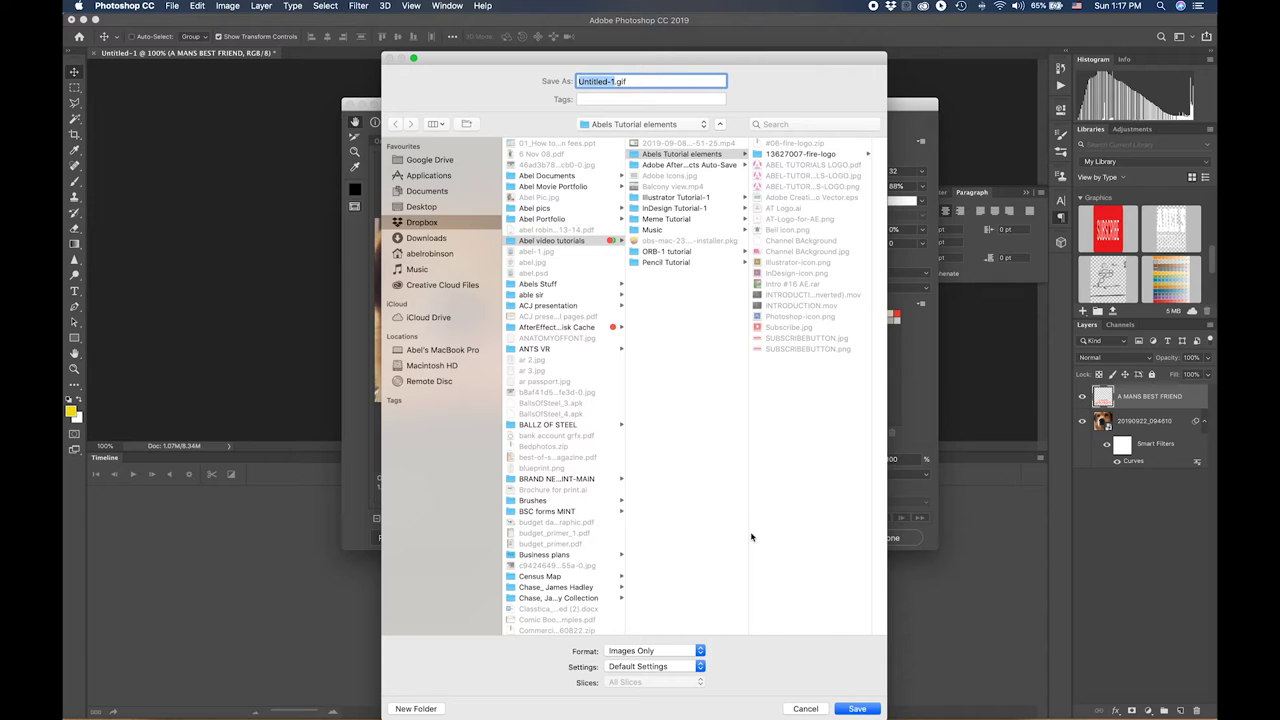
Save the GIF as MY BEST FRIEND.gif in the Meme Tutorial folder.
click(751, 537)
text(EST FRIEND)
drag(761, 187, 692, 208)
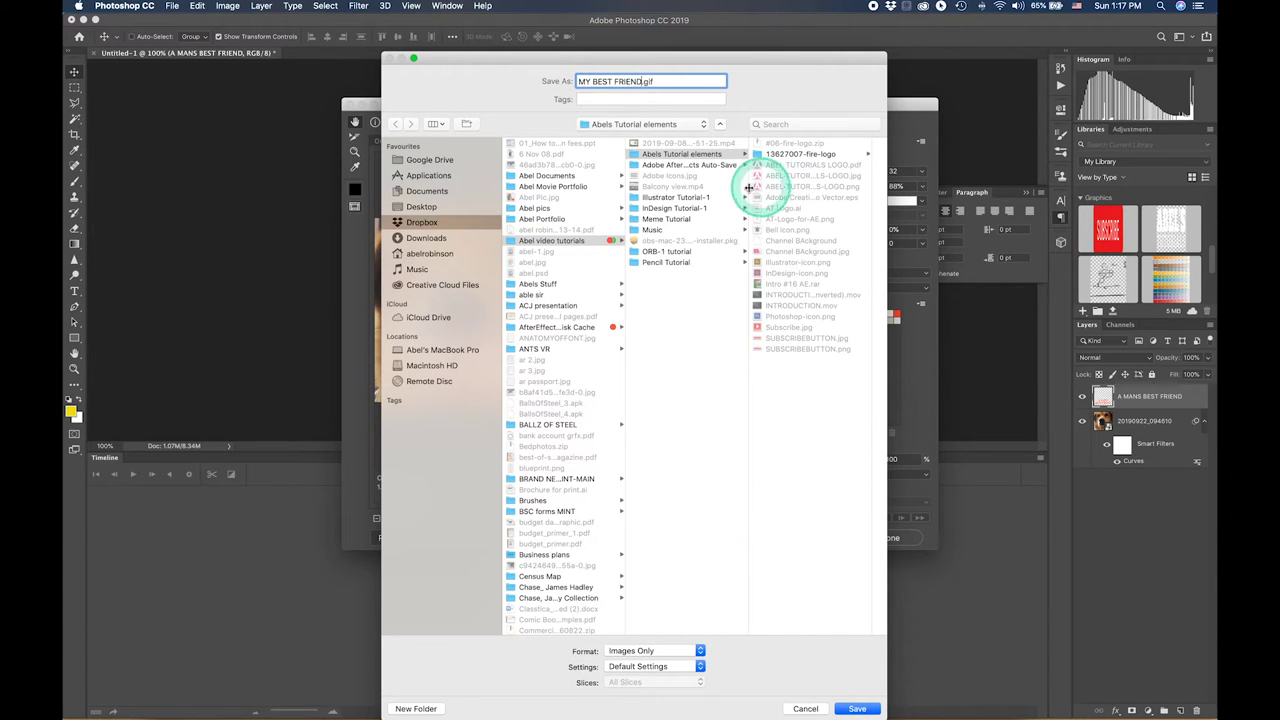
click(668, 218)
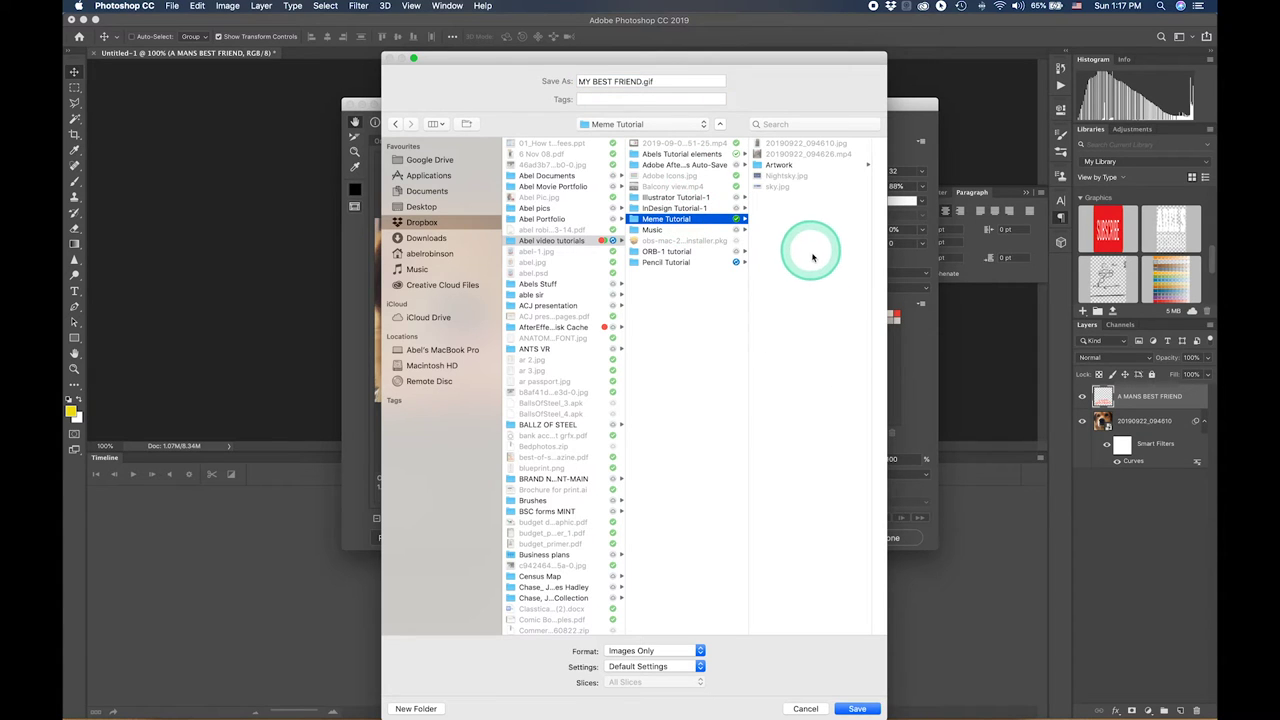
click(856, 709)
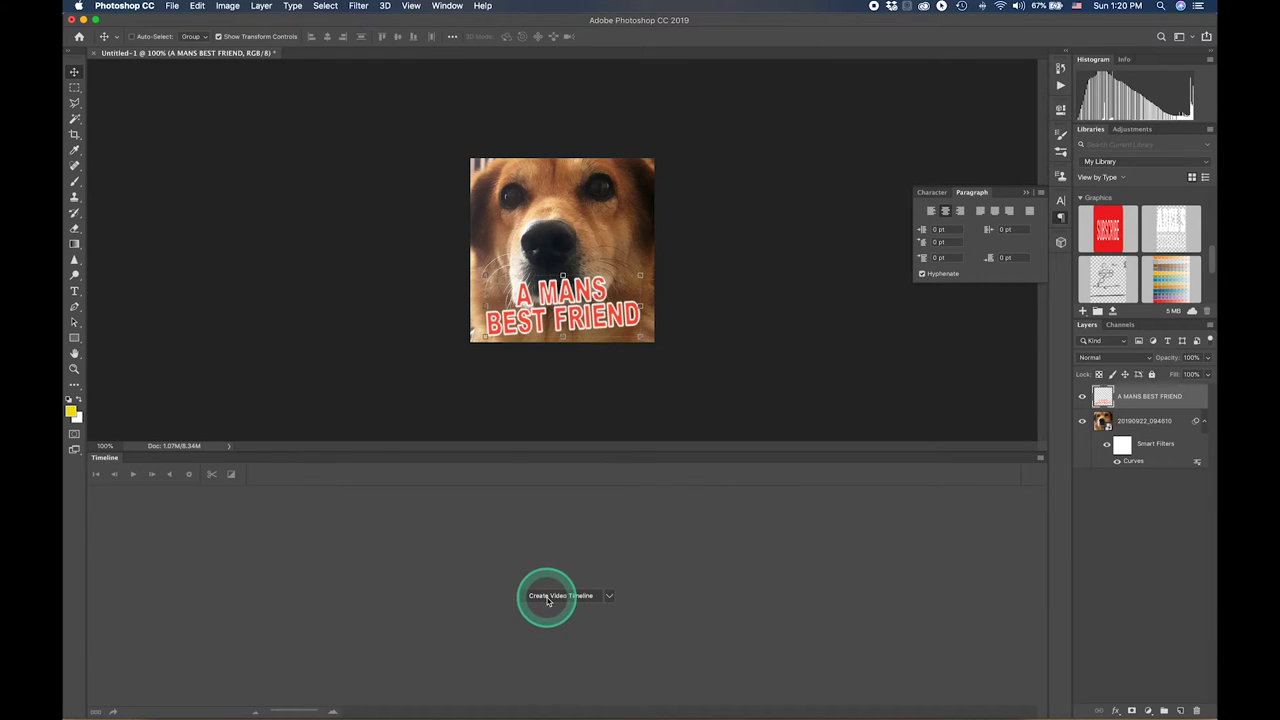
Create a video timeline, adjust the clip end, and expand then collapse the caption and photo track properties.
click(547, 597)
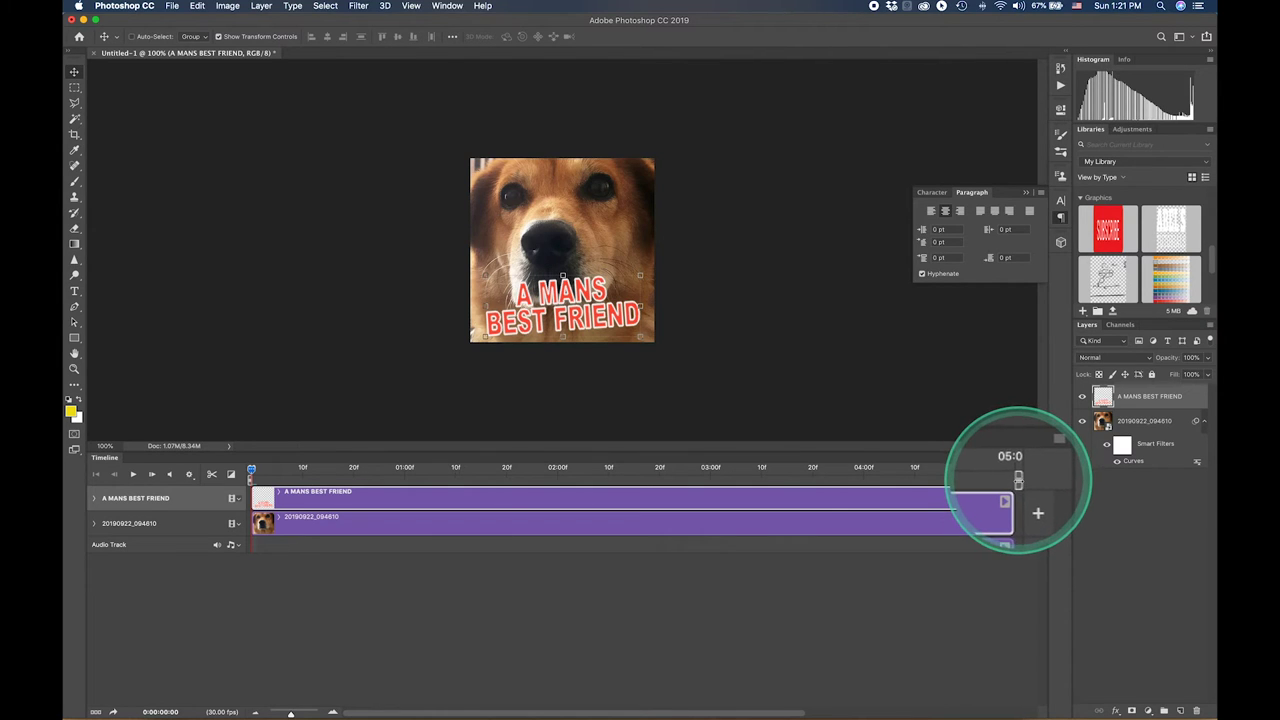
mouse_move(1017, 480)
mouse_down()
mouse_move(594, 481)
mouse_move(1015, 478)
mouse_up()
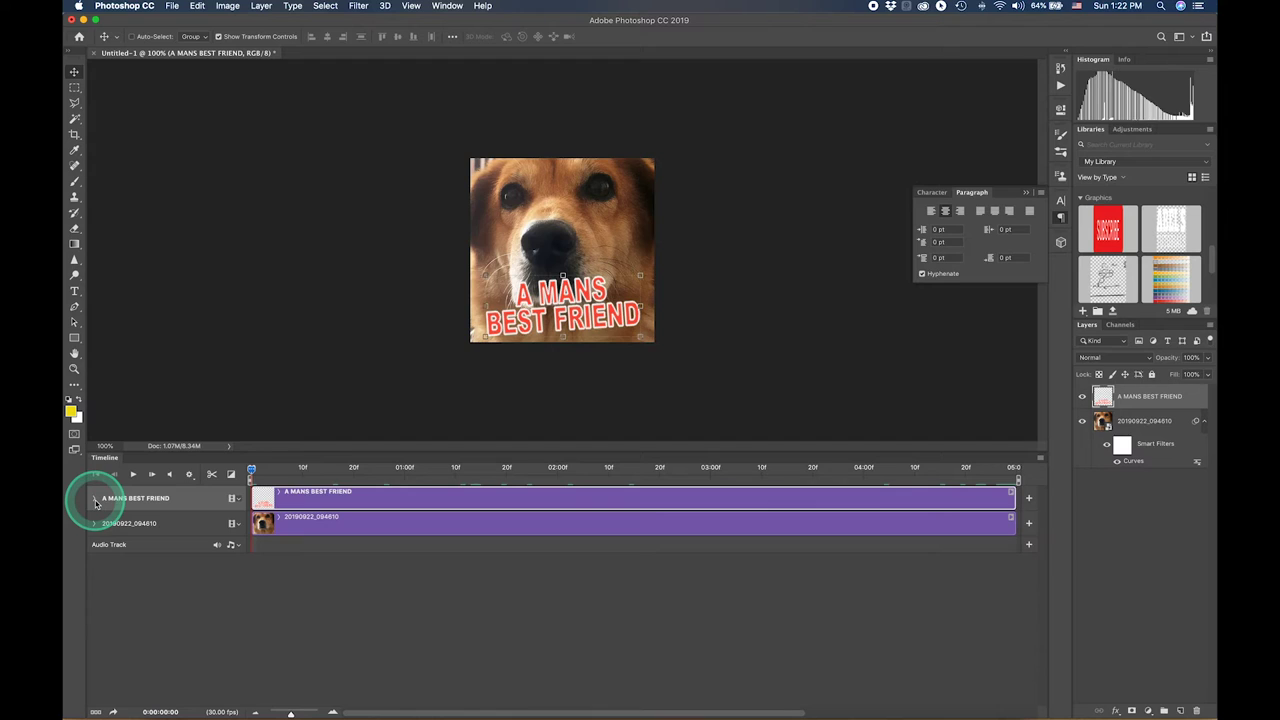
click(95, 498)
click(95, 499)
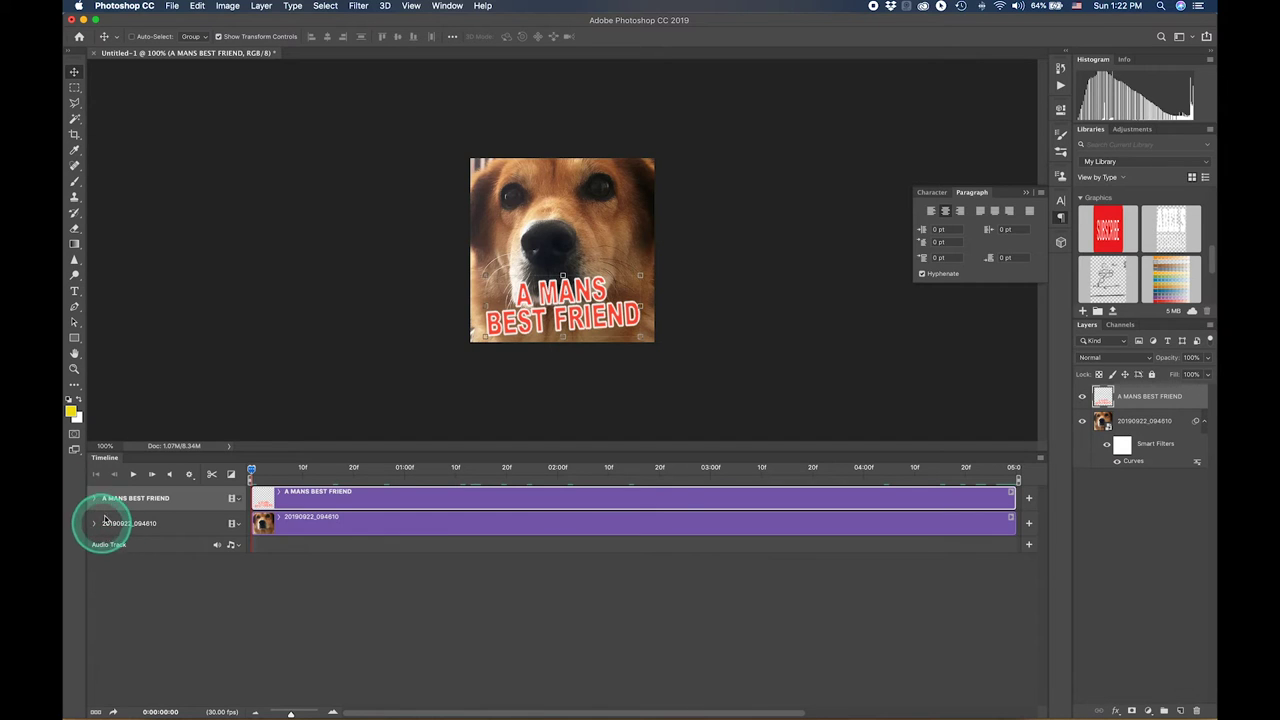
click(94, 524)
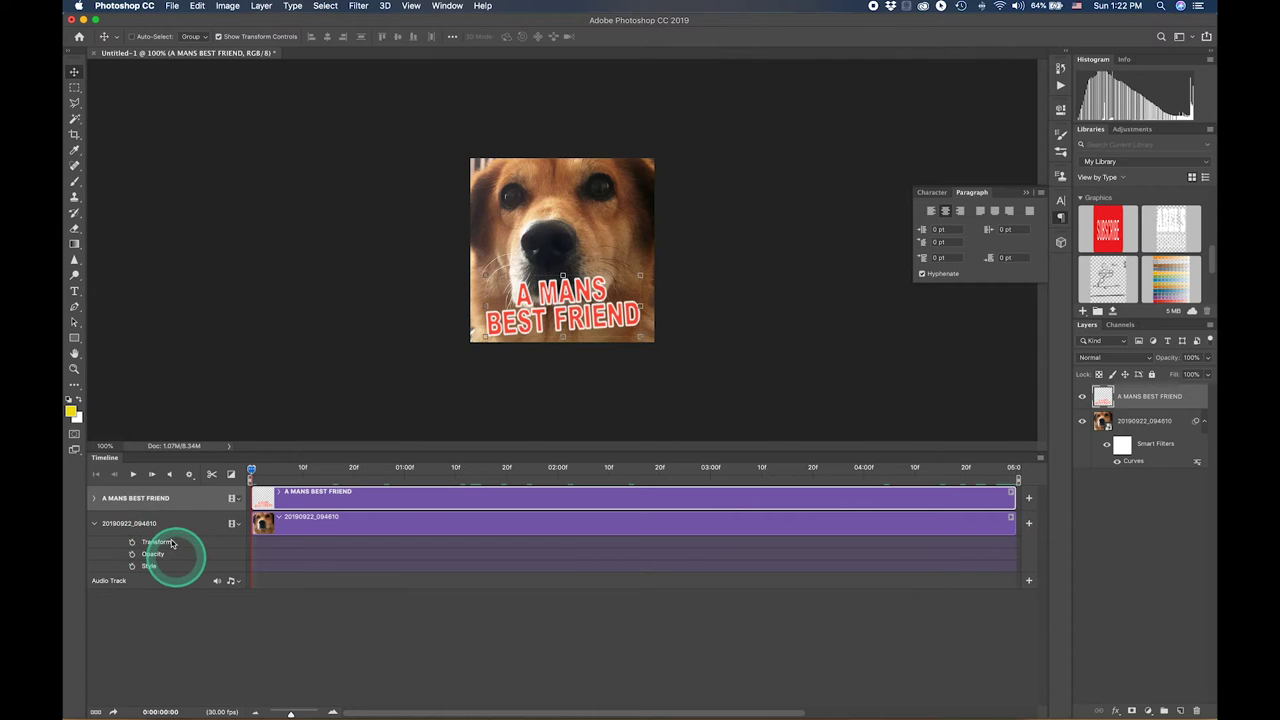
click(94, 525)
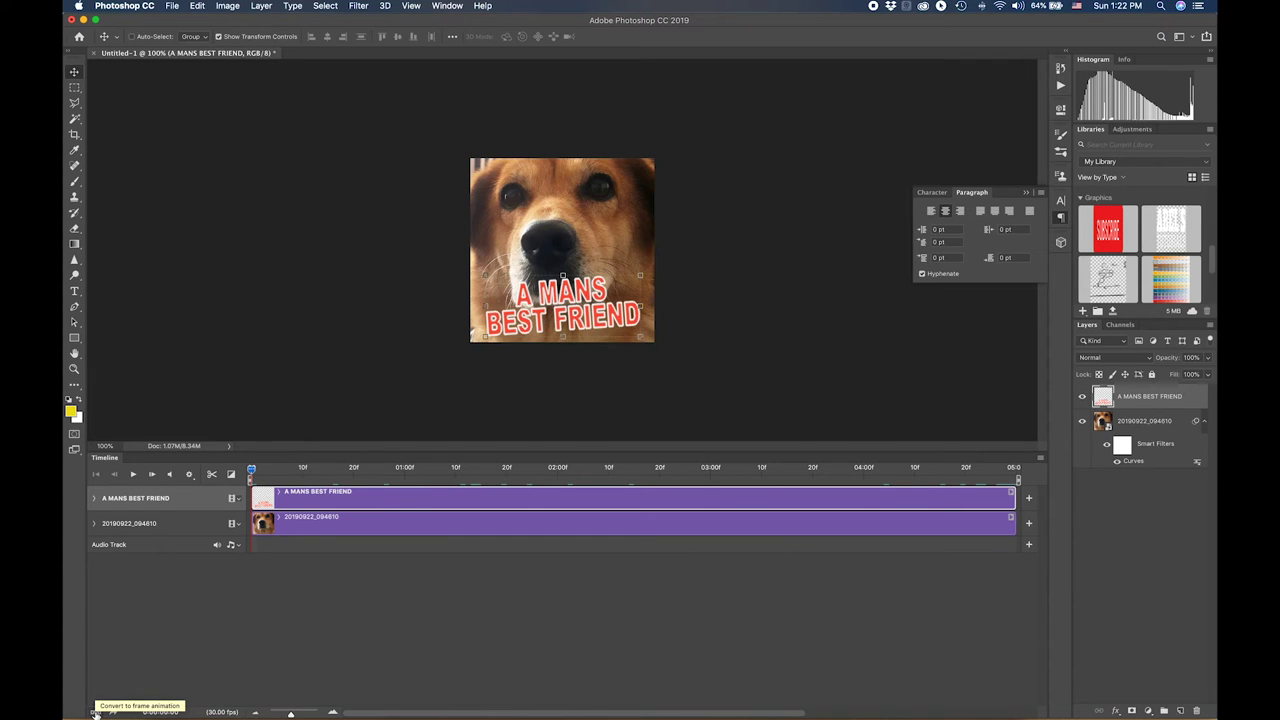
click(95, 712)
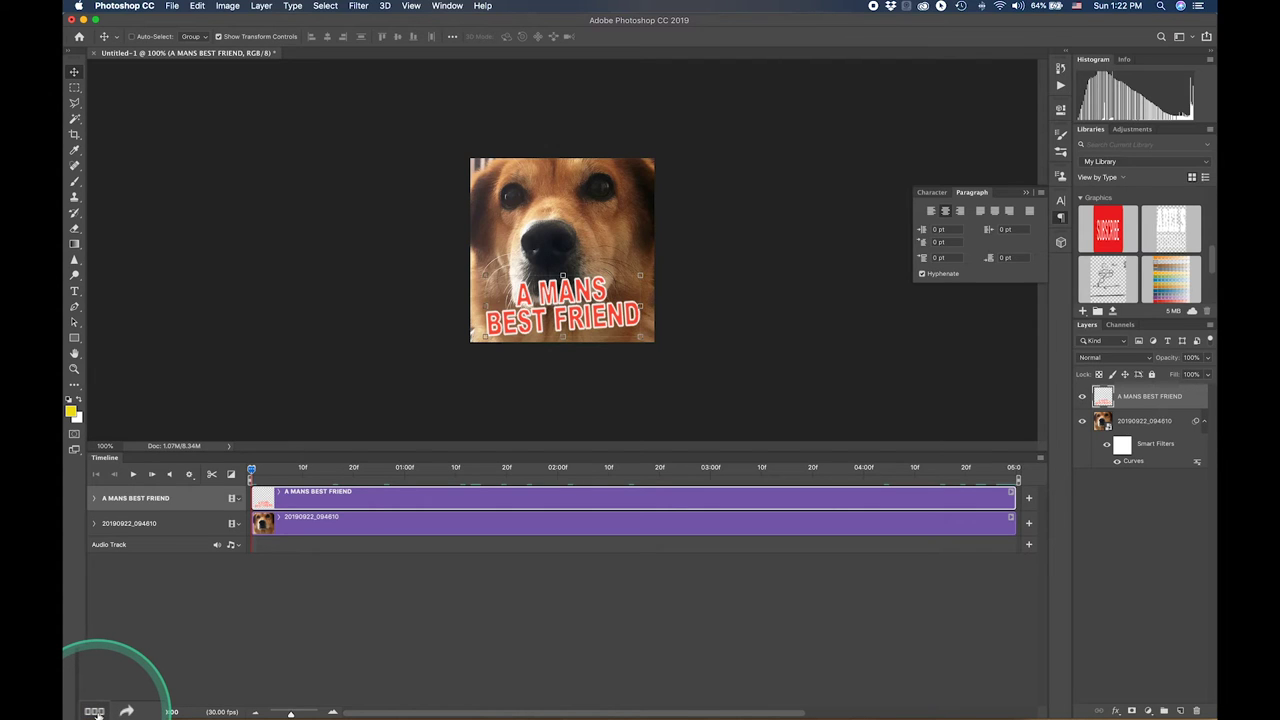
click(95, 712)
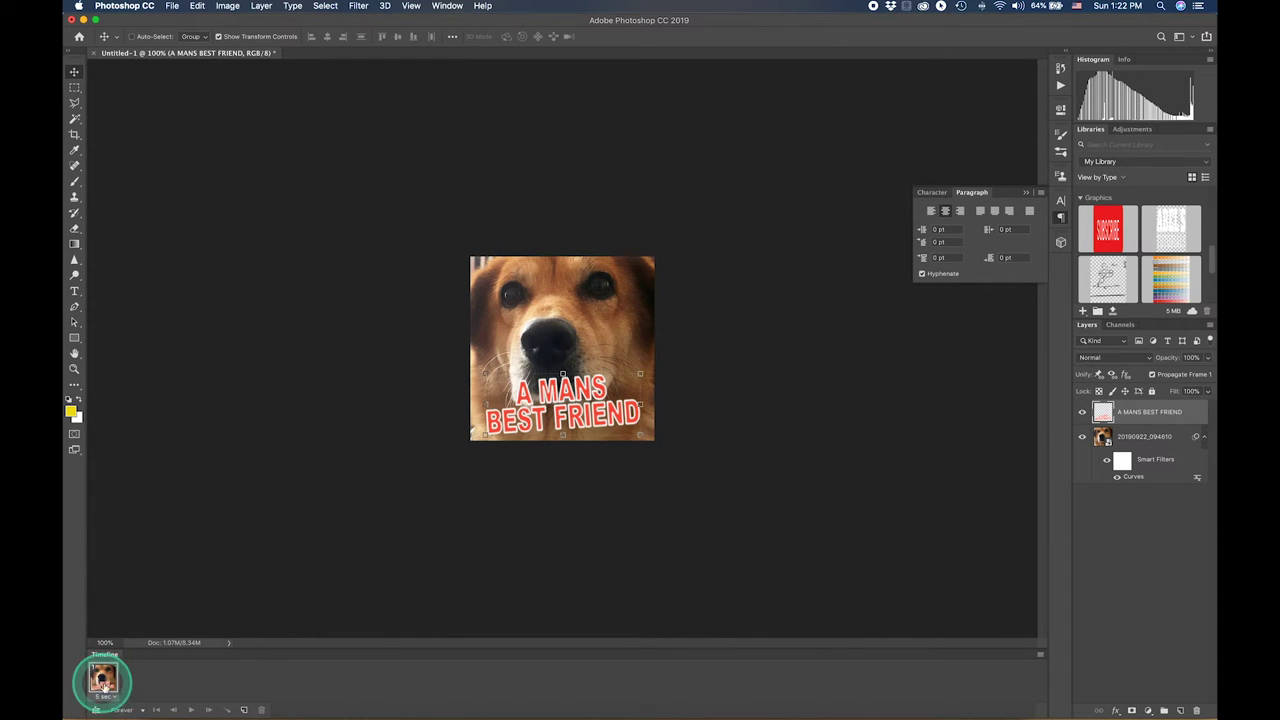
click(96, 711)
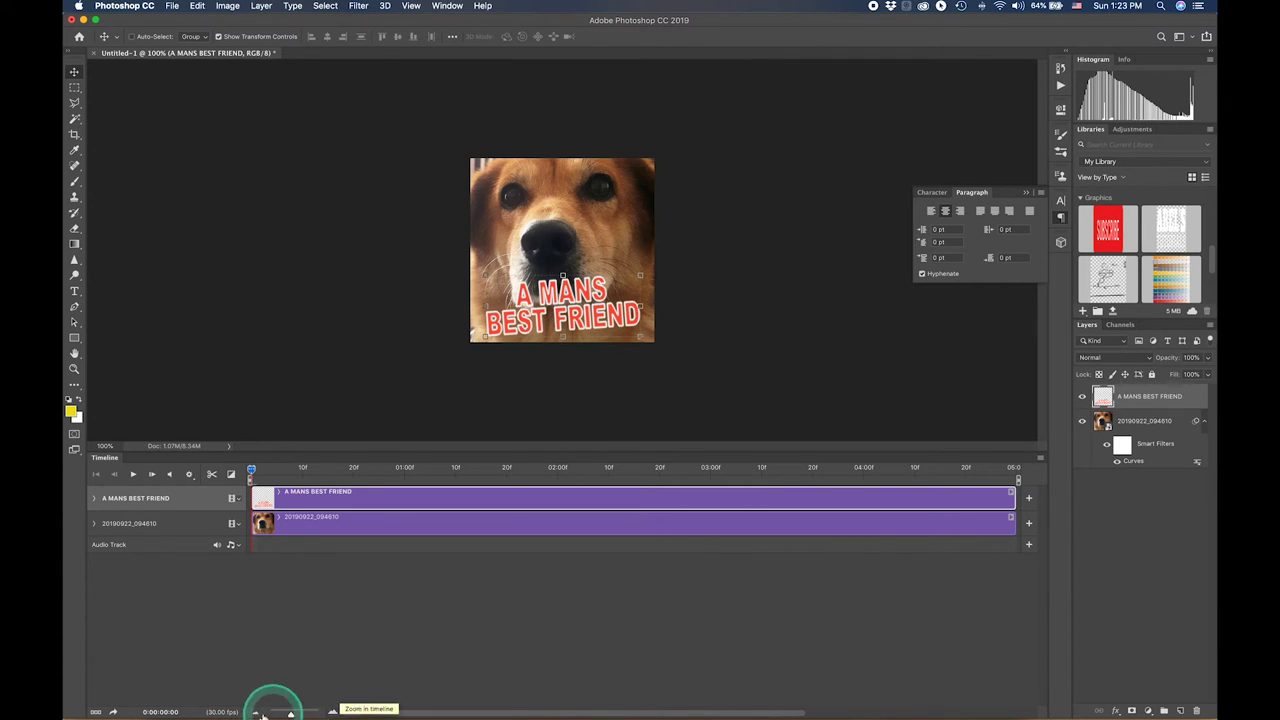
Zoom the timeline in to show individual frames, then back out a little.
click(288, 712)
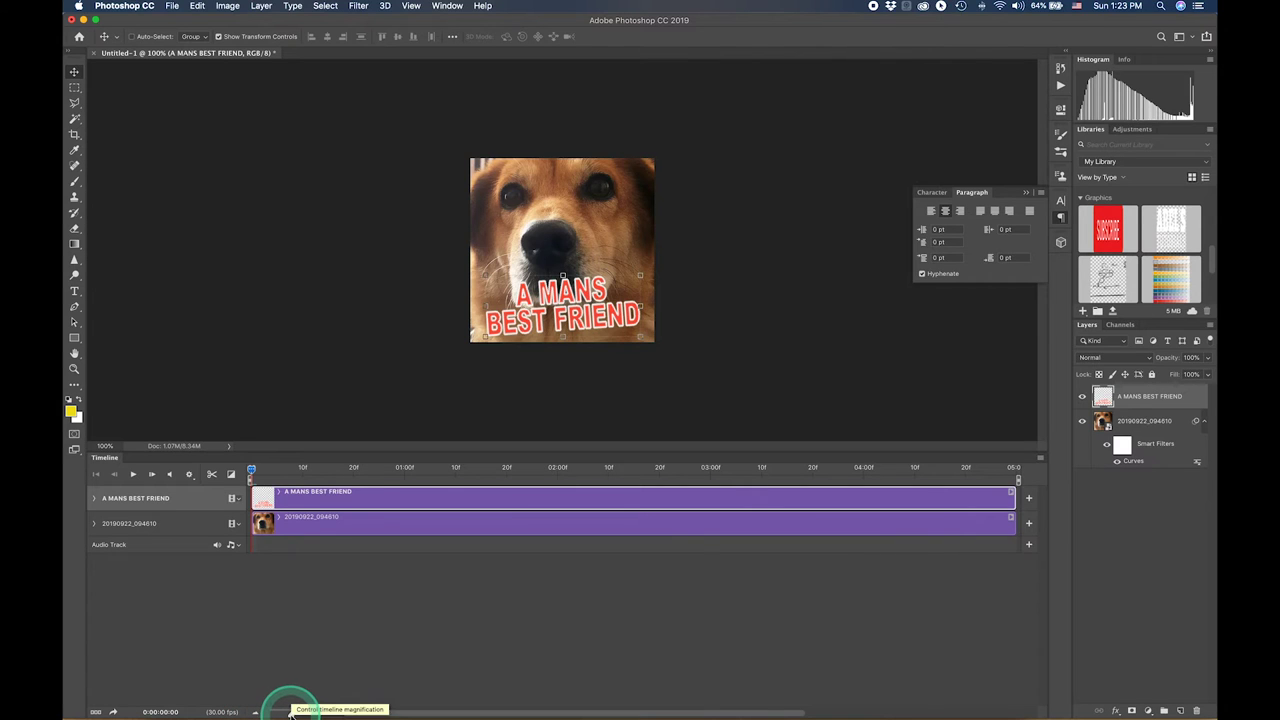
drag(288, 712, 333, 714)
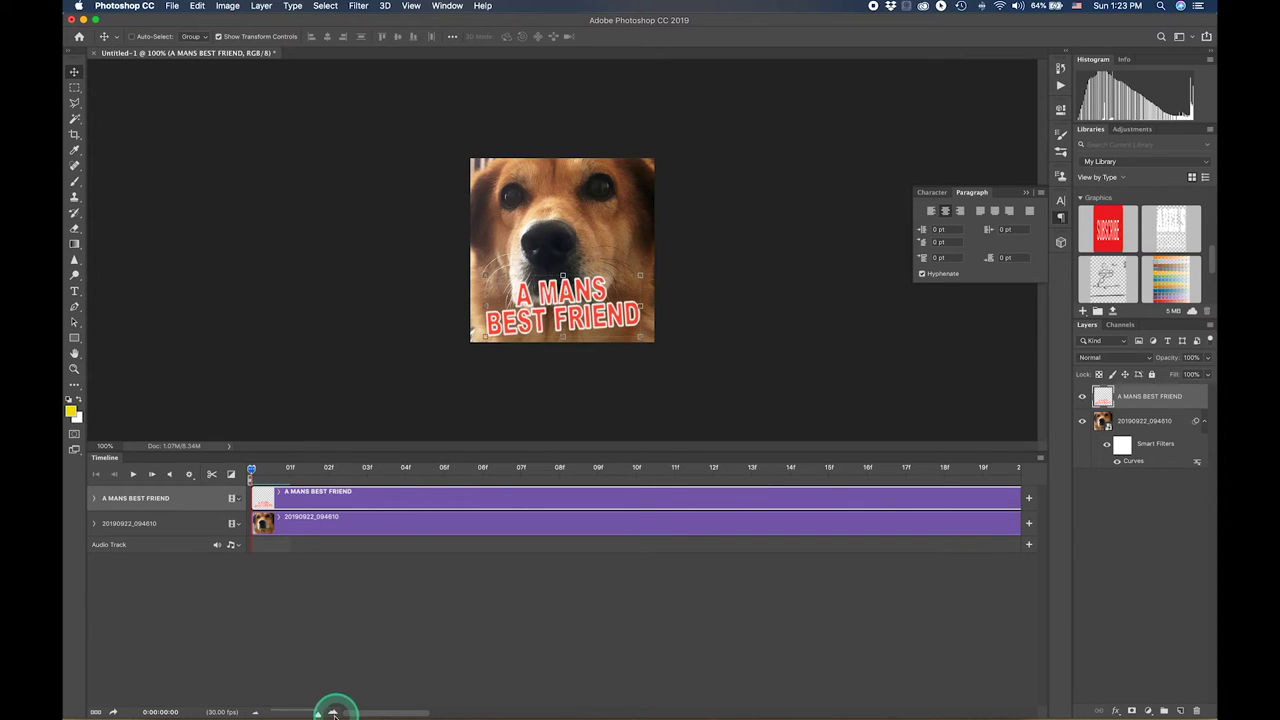
drag(333, 714, 296, 714)
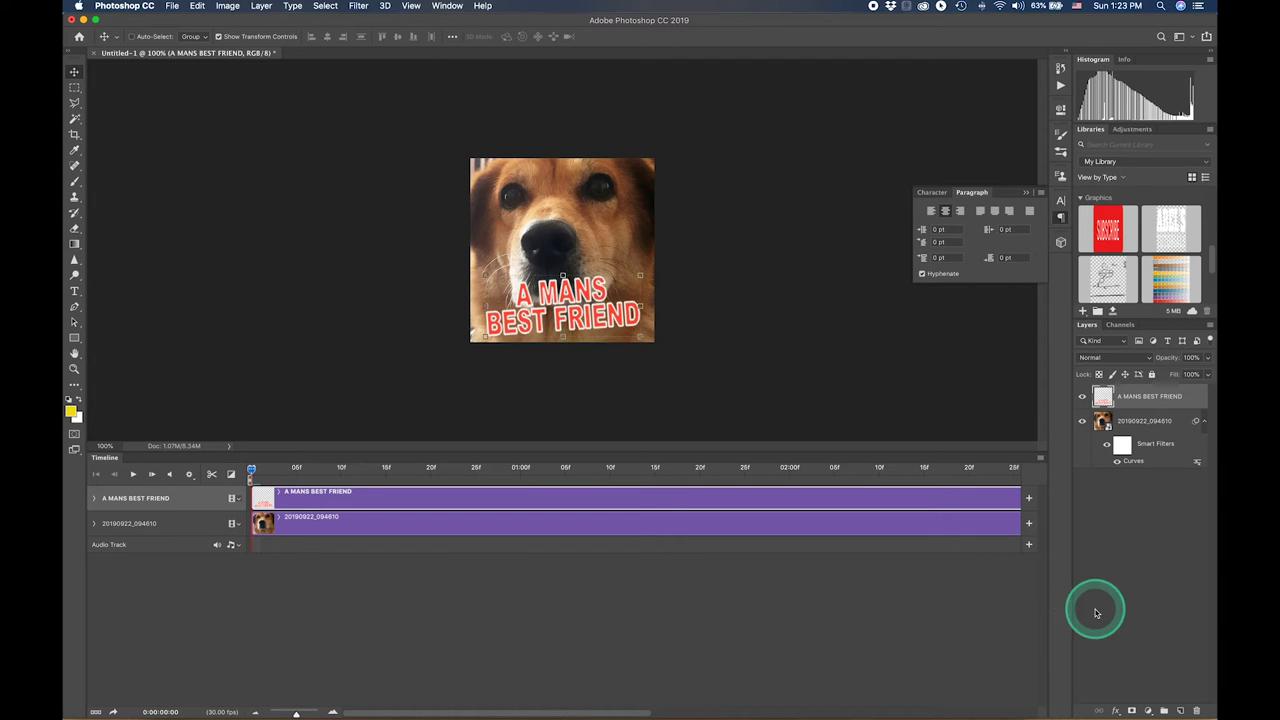
Try Add Media on the caption track, cancelling the file chooser without adding anything.
click(1029, 499)
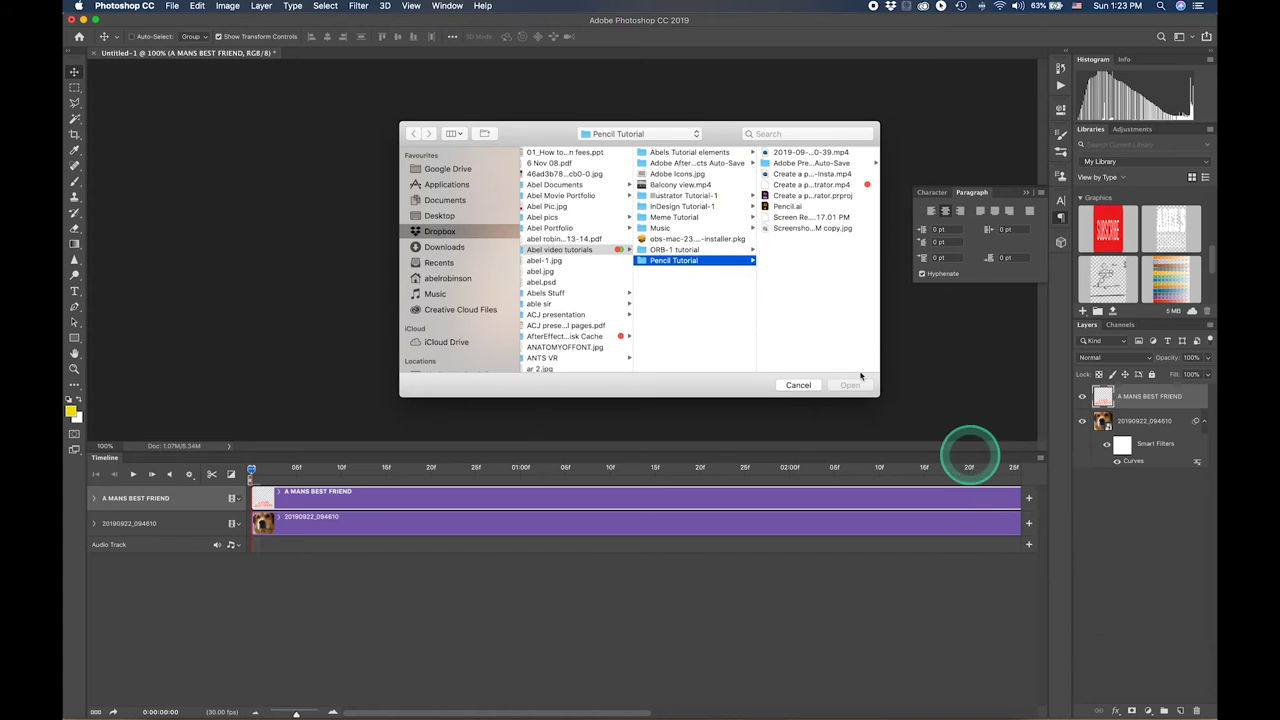
click(808, 386)
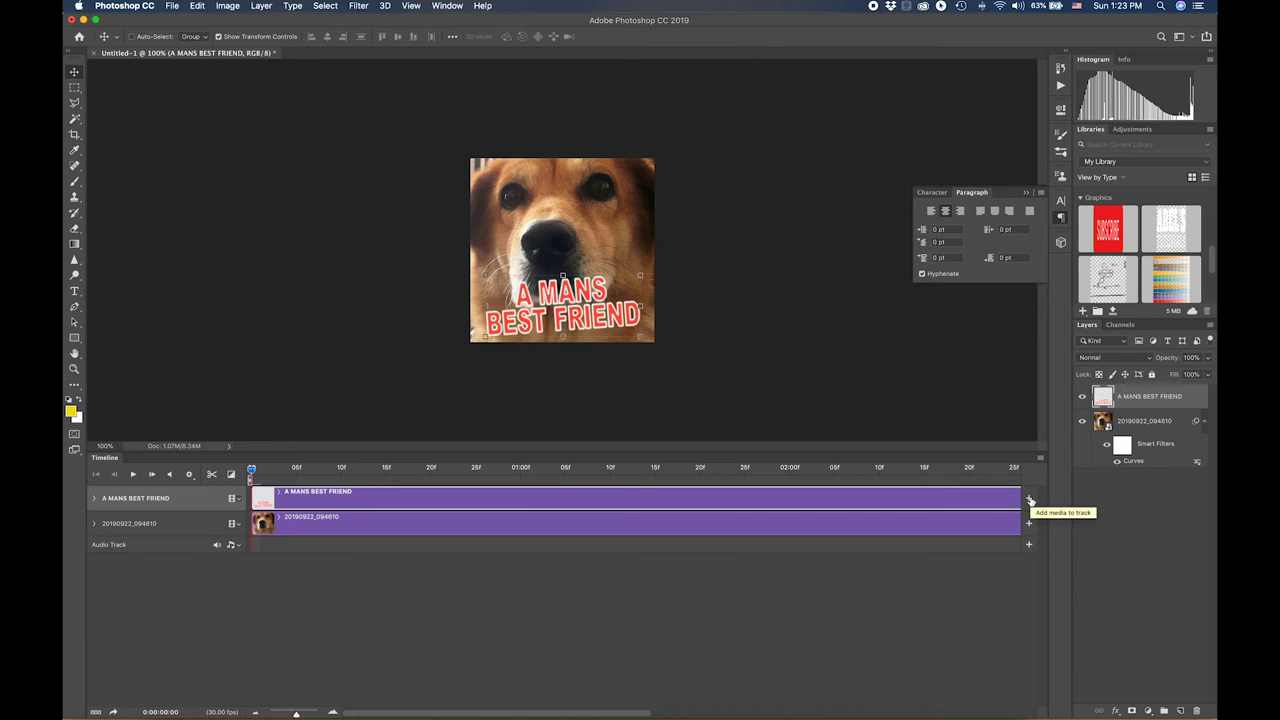
click(914, 497)
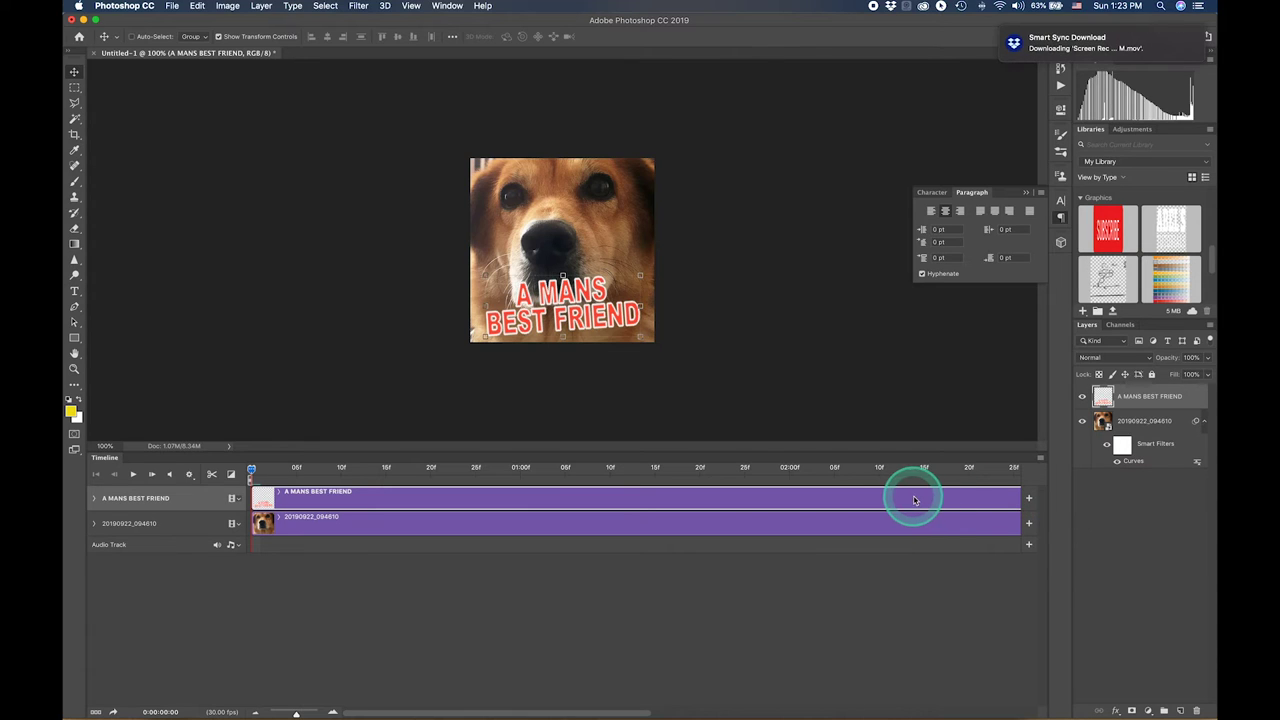
click(1029, 499)
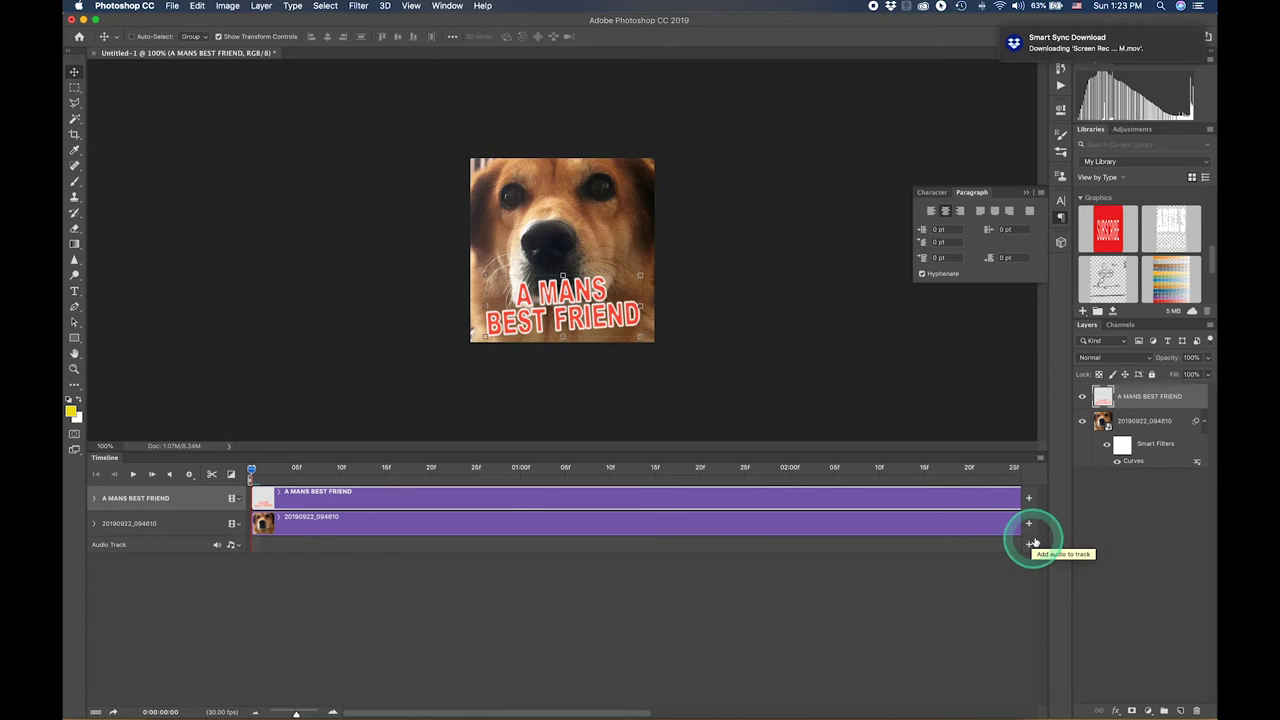
click(357, 539)
mouse_move(357, 539)
mouse_down()
mouse_move(97, 474)
mouse_move(131, 477)
mouse_up()
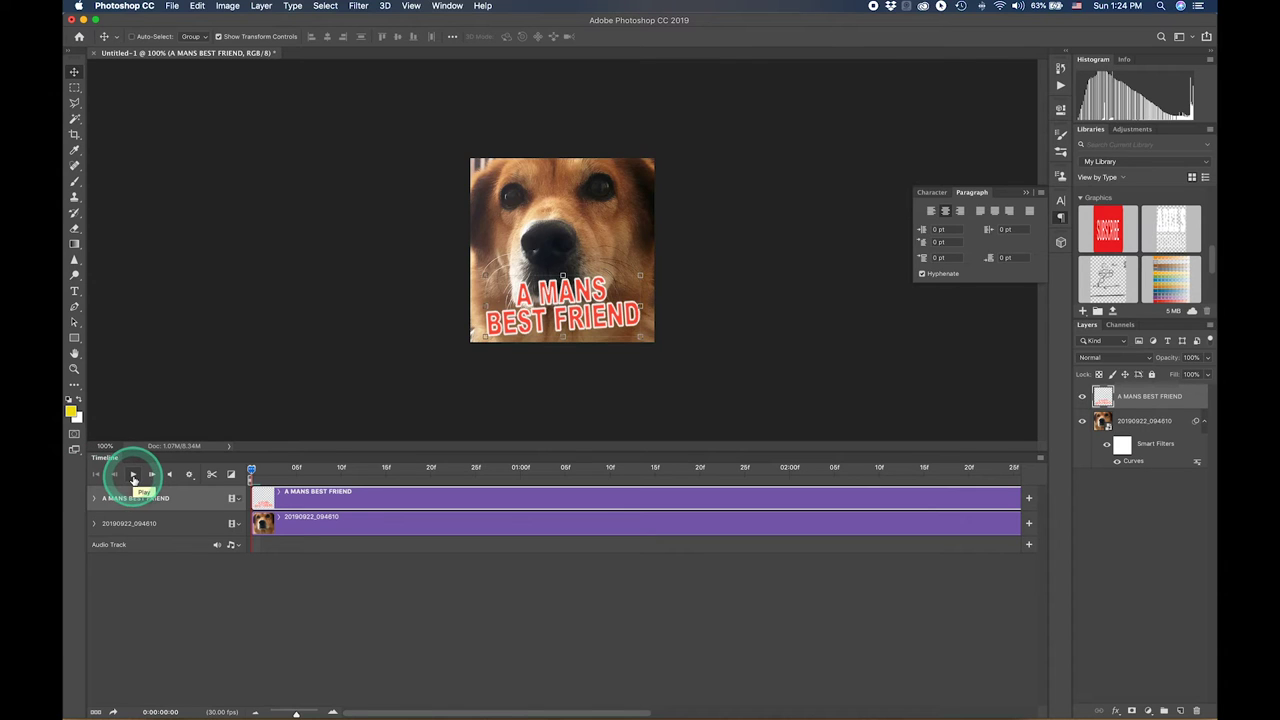
click(133, 475)
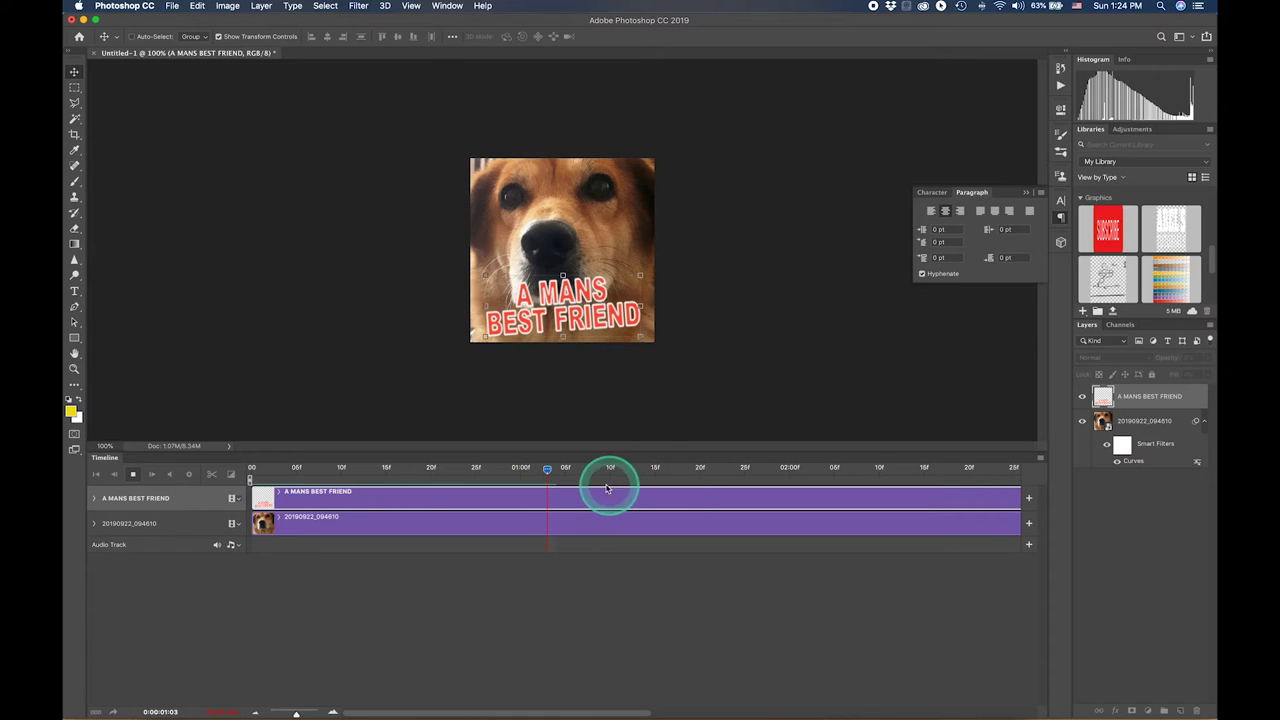
click(251, 466)
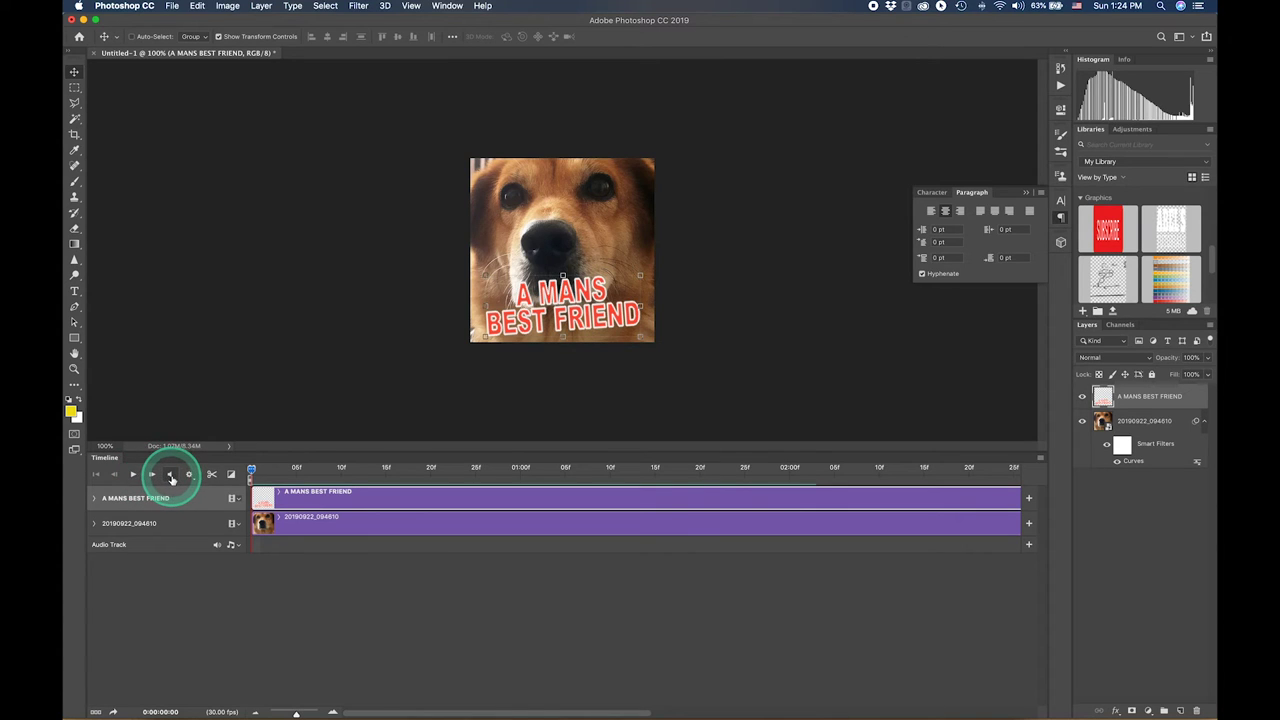
click(171, 476)
click(171, 478)
click(171, 478)
click(189, 477)
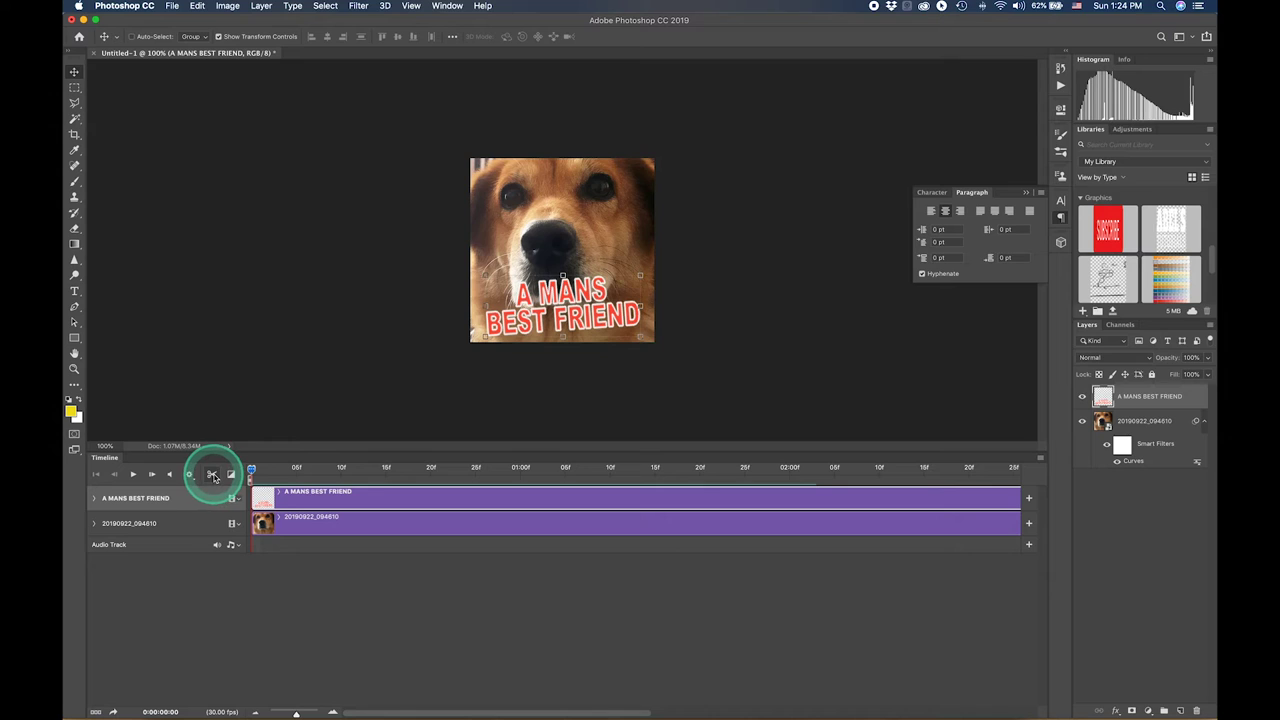
click(372, 527)
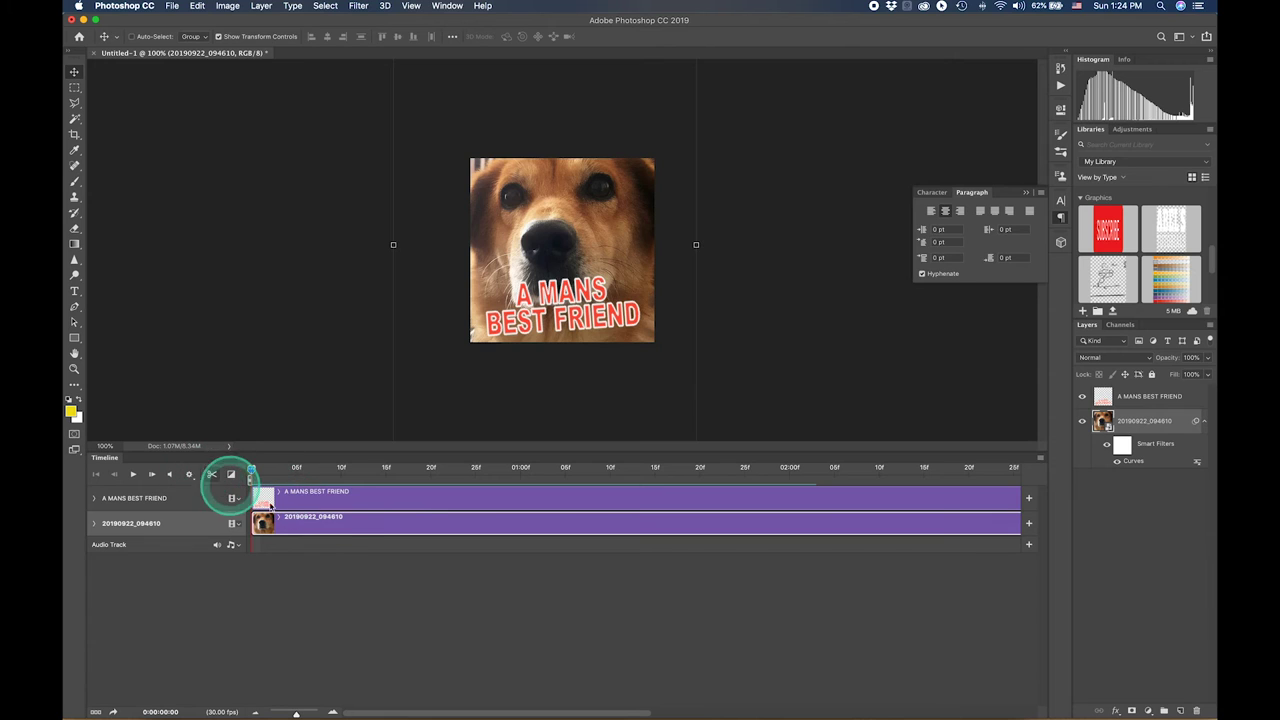
click(231, 476)
mouse_move(263, 368)
mouse_down()
mouse_move(250, 478)
mouse_move(230, 472)
mouse_up()
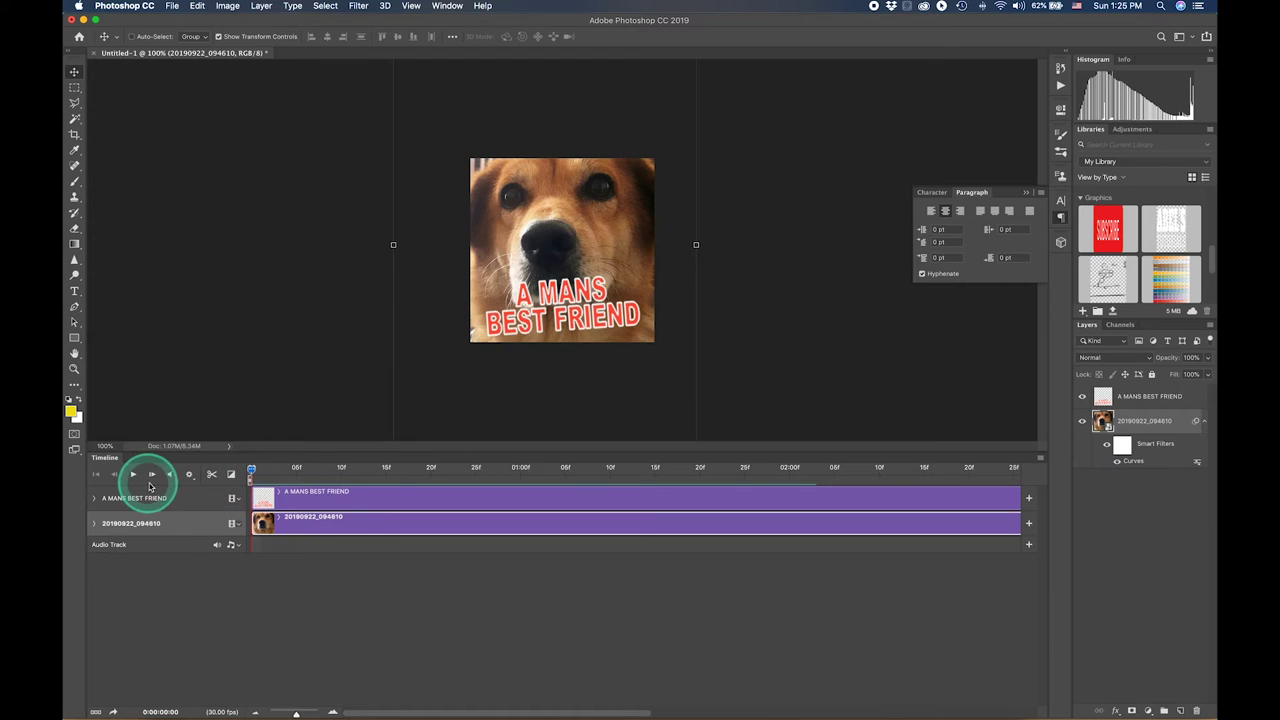
click(231, 476)
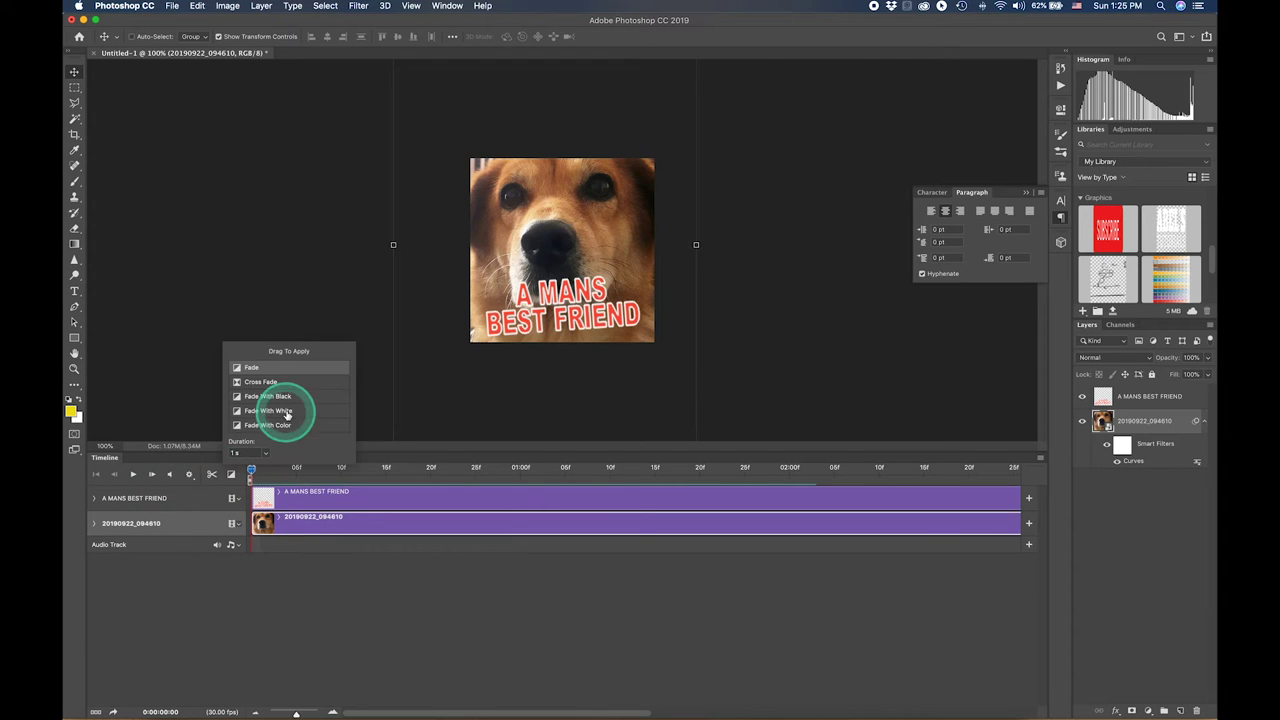
click(231, 455)
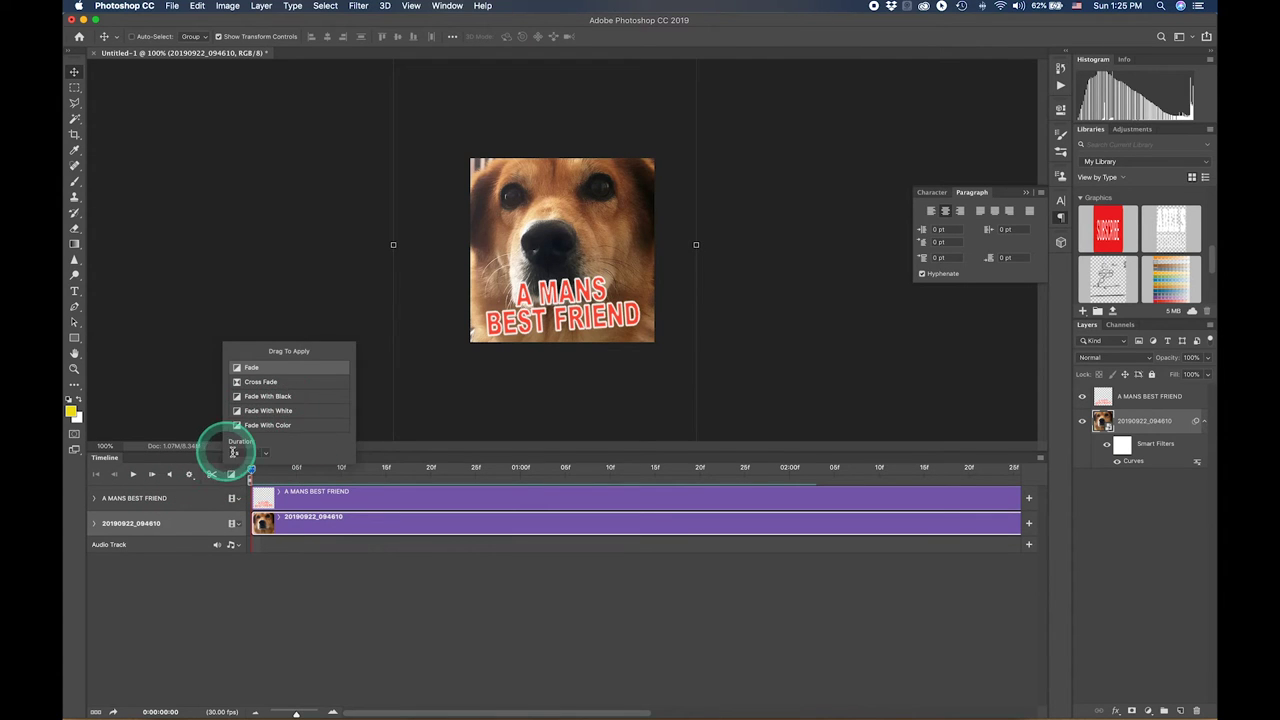
drag(234, 455, 241, 455)
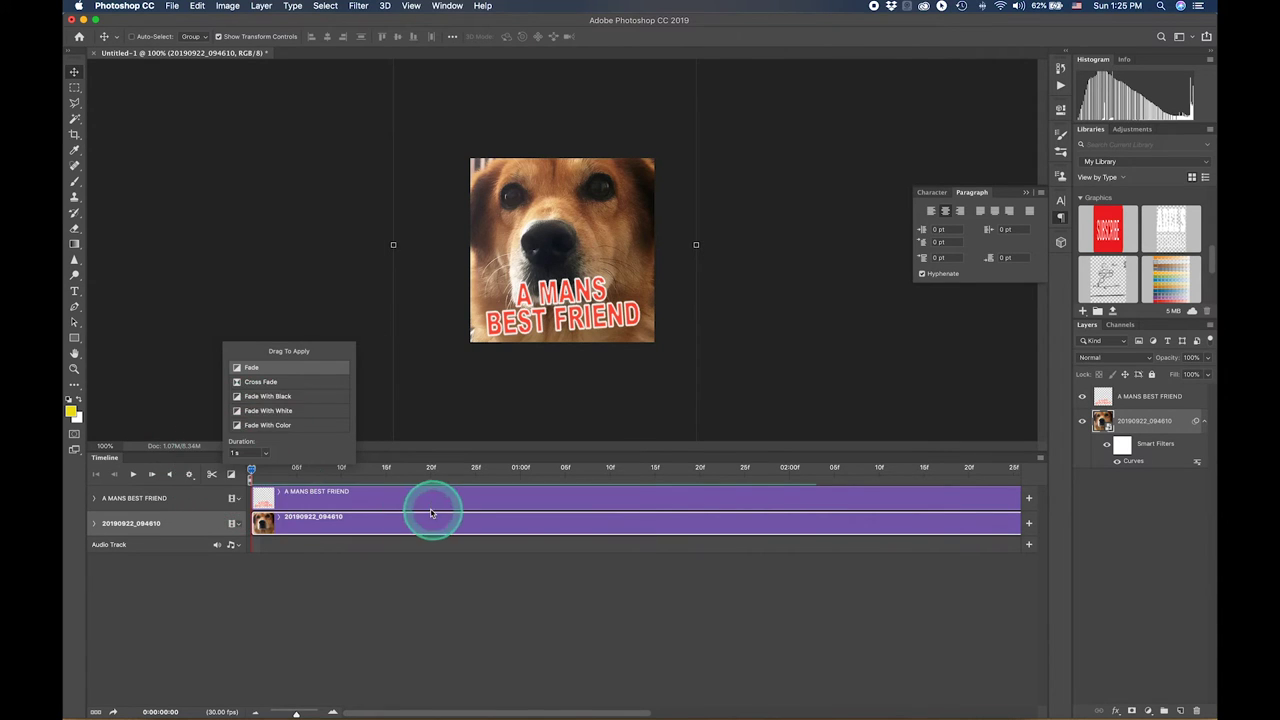
click(235, 577)
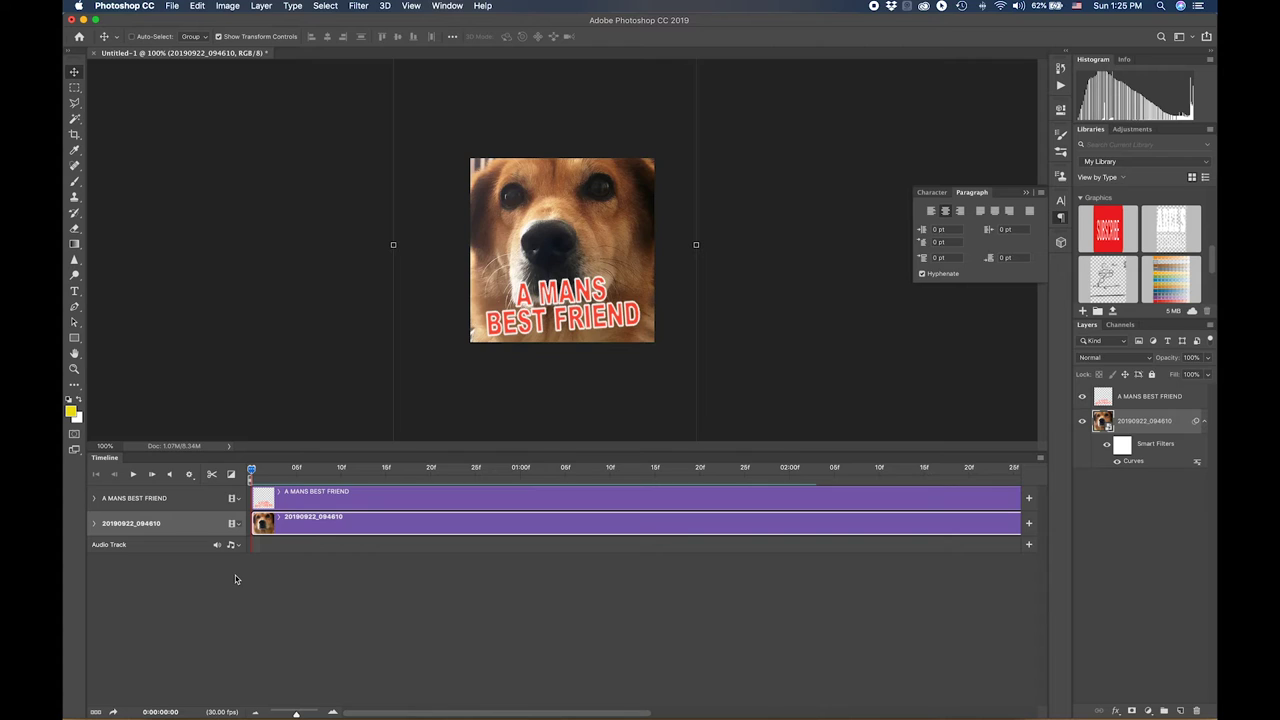
Zoom the timeline and pull the work-area end back to 02:00f.
click(236, 573)
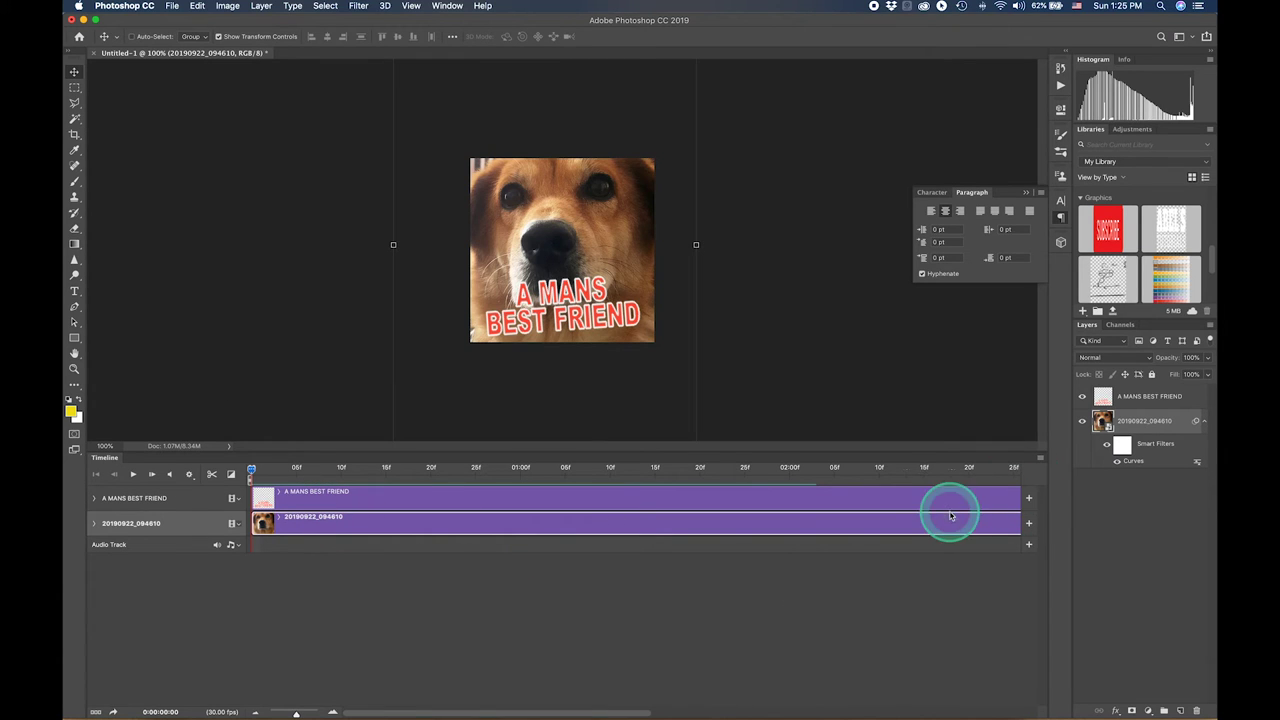
click(280, 712)
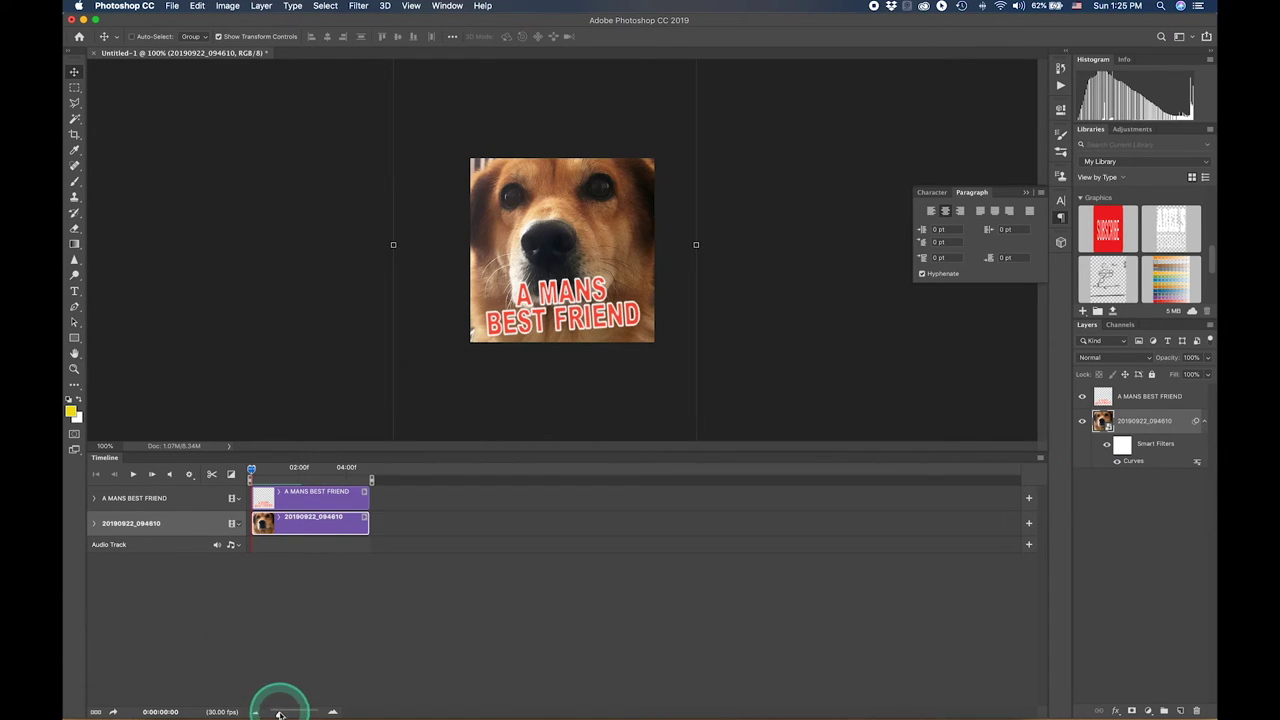
drag(280, 712, 290, 712)
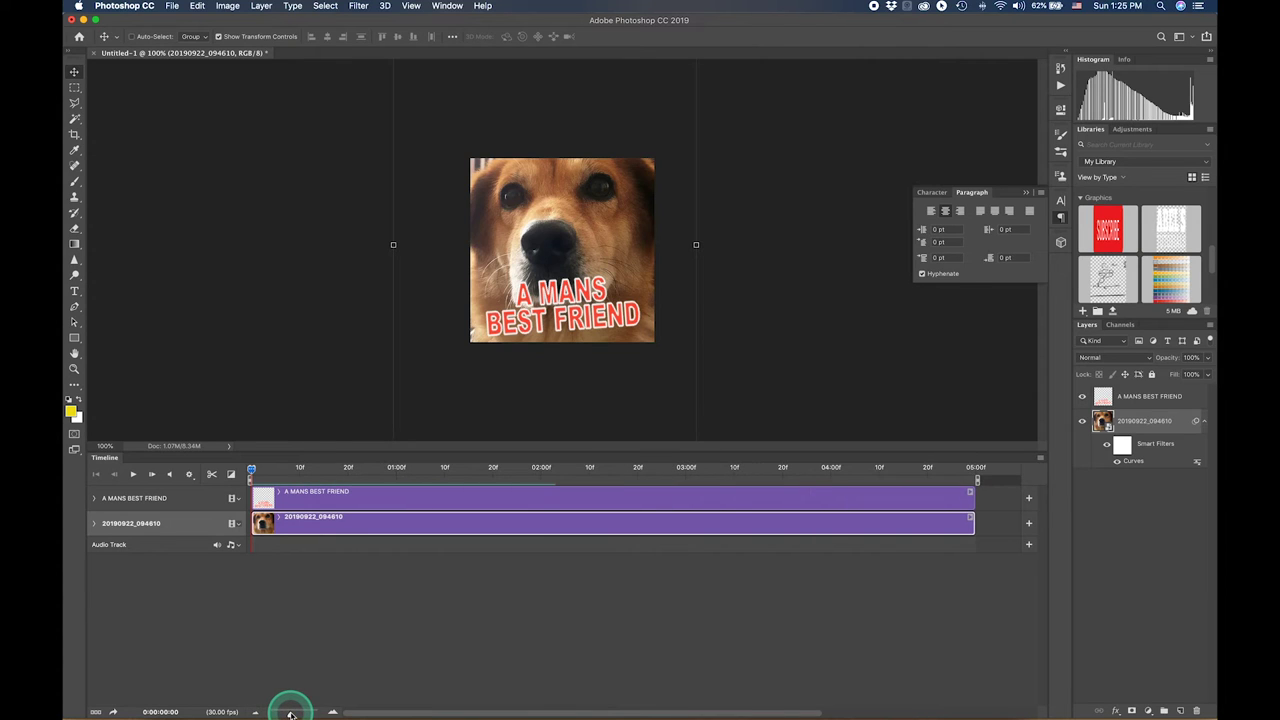
click(977, 481)
drag(977, 481, 535, 479)
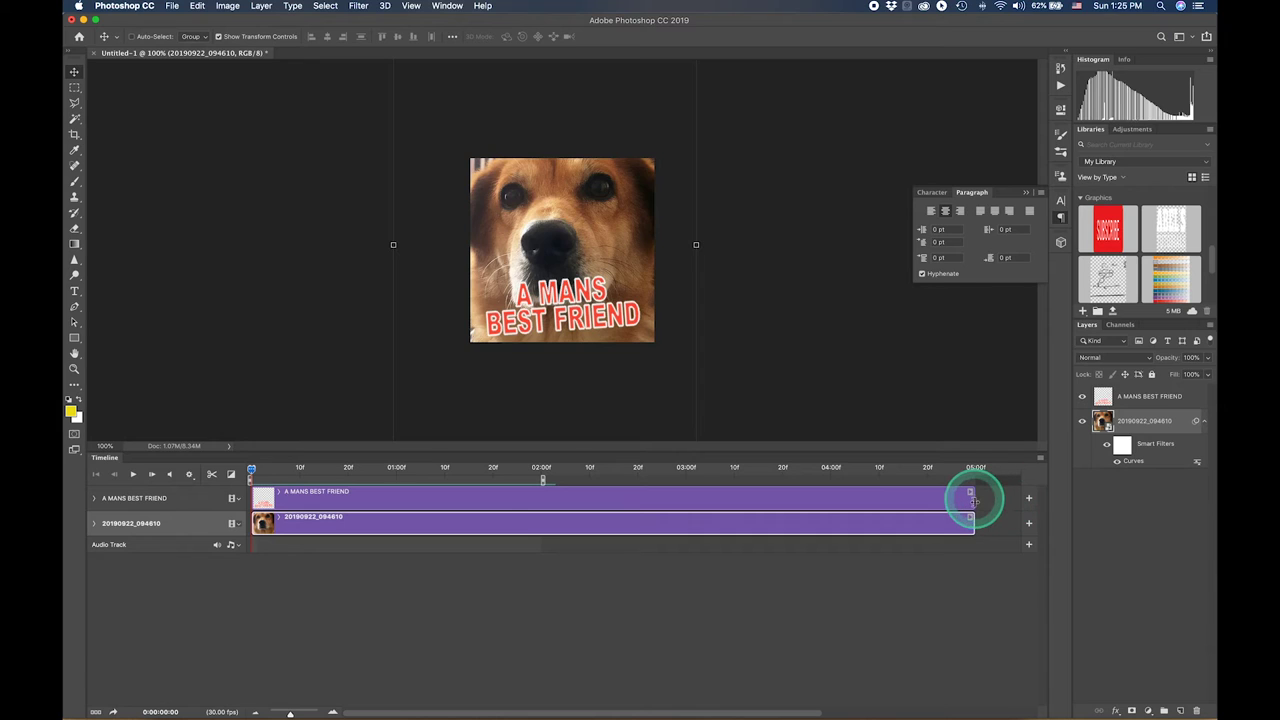
Trim the caption and dog-photo clips so both end at 02:00.
click(503, 504)
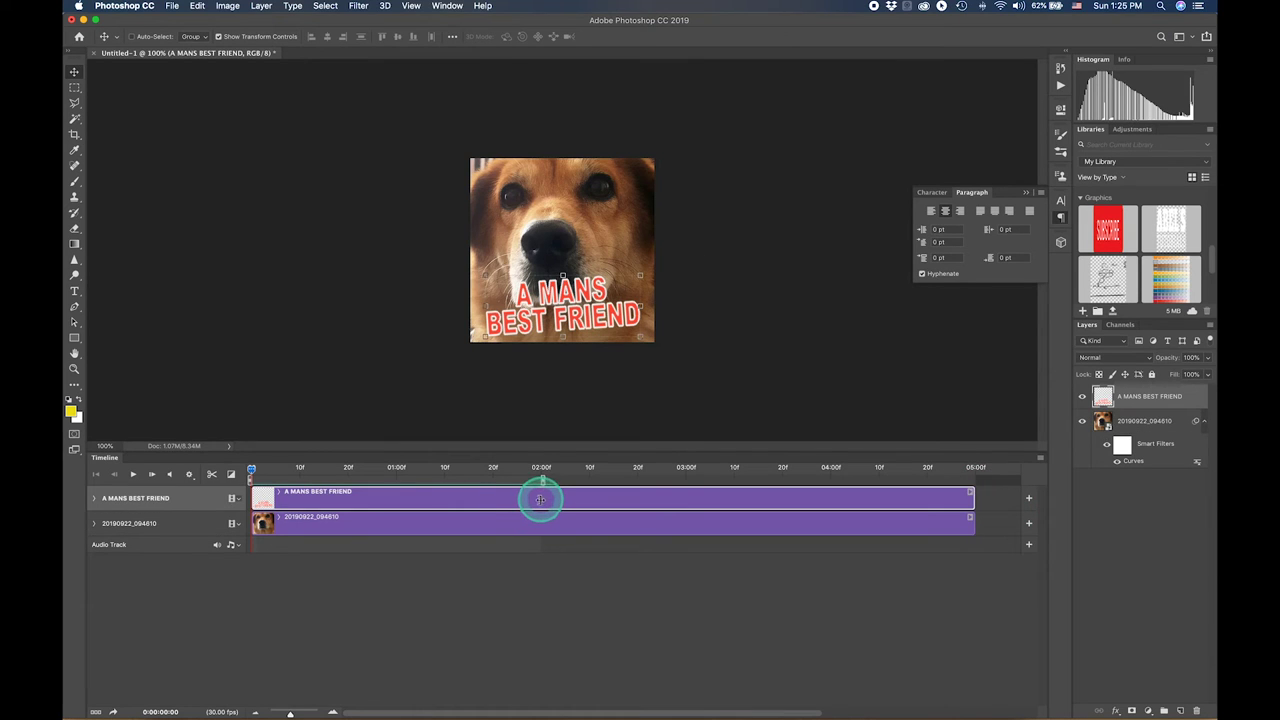
drag(540, 499, 538, 499)
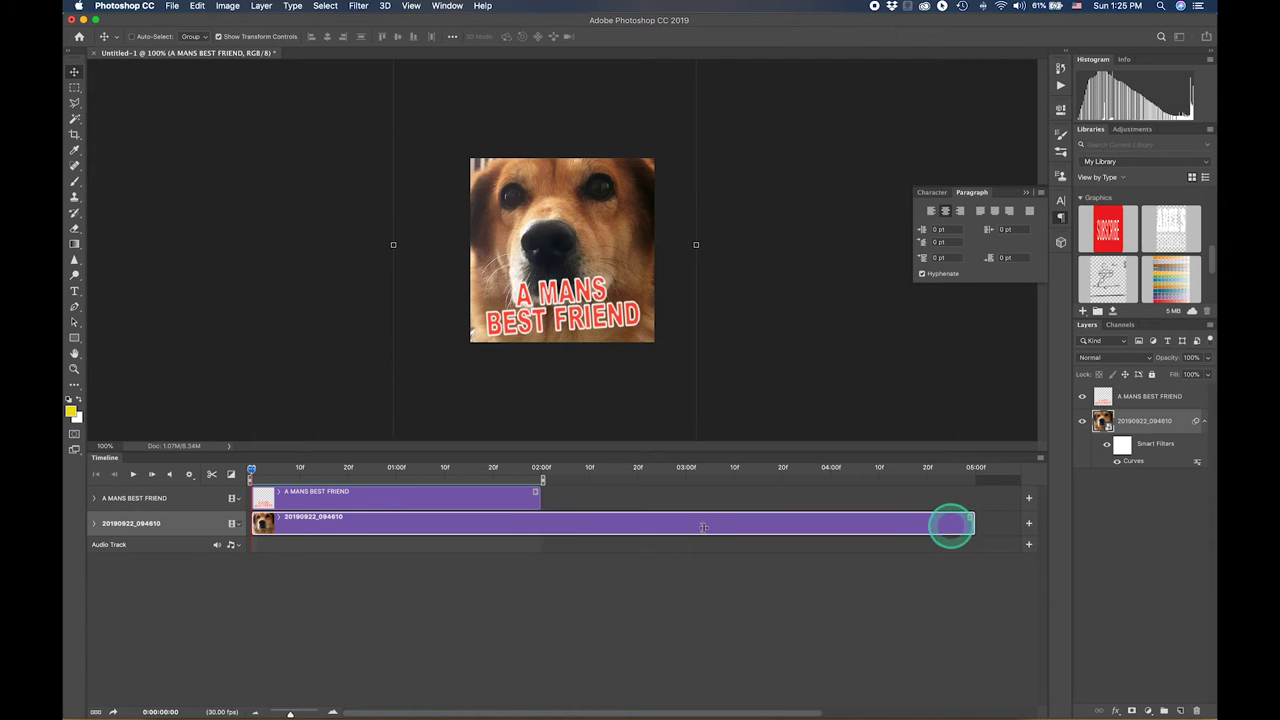
drag(972, 522, 535, 527)
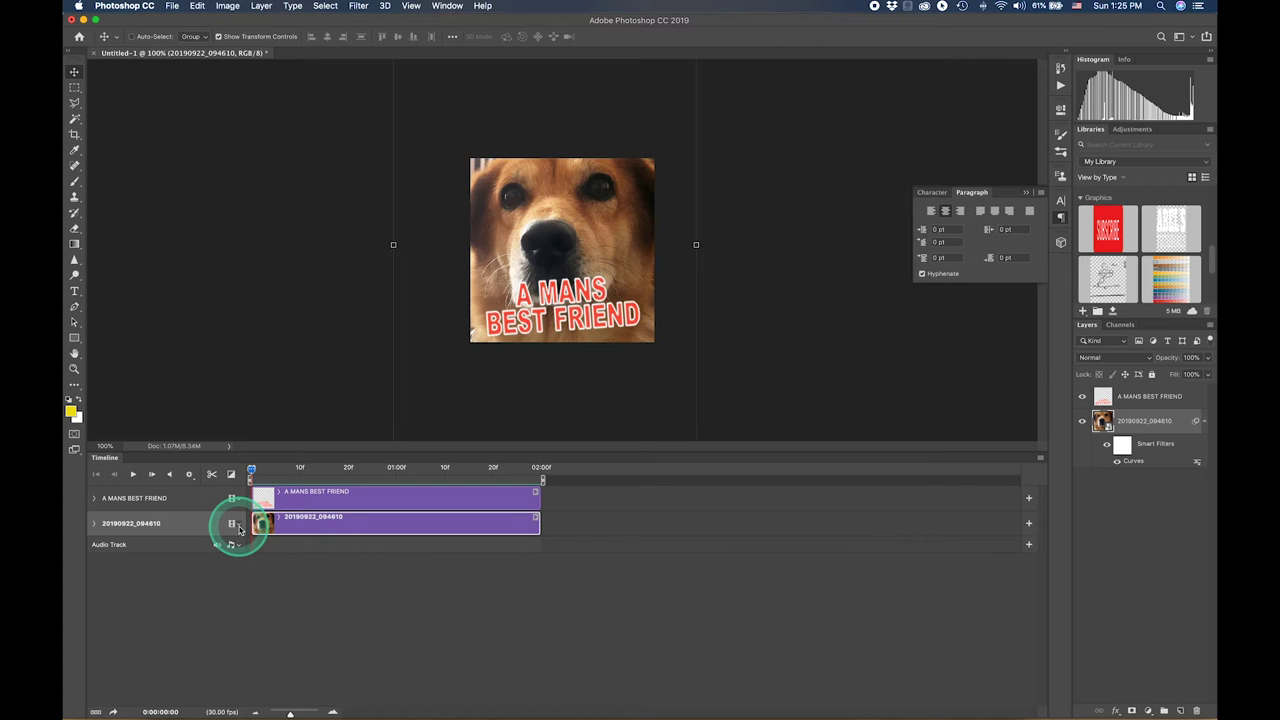
Keyframe the photo's Transform at frame 0 and 02:00f, shifting it right, then preview the motion.
click(95, 526)
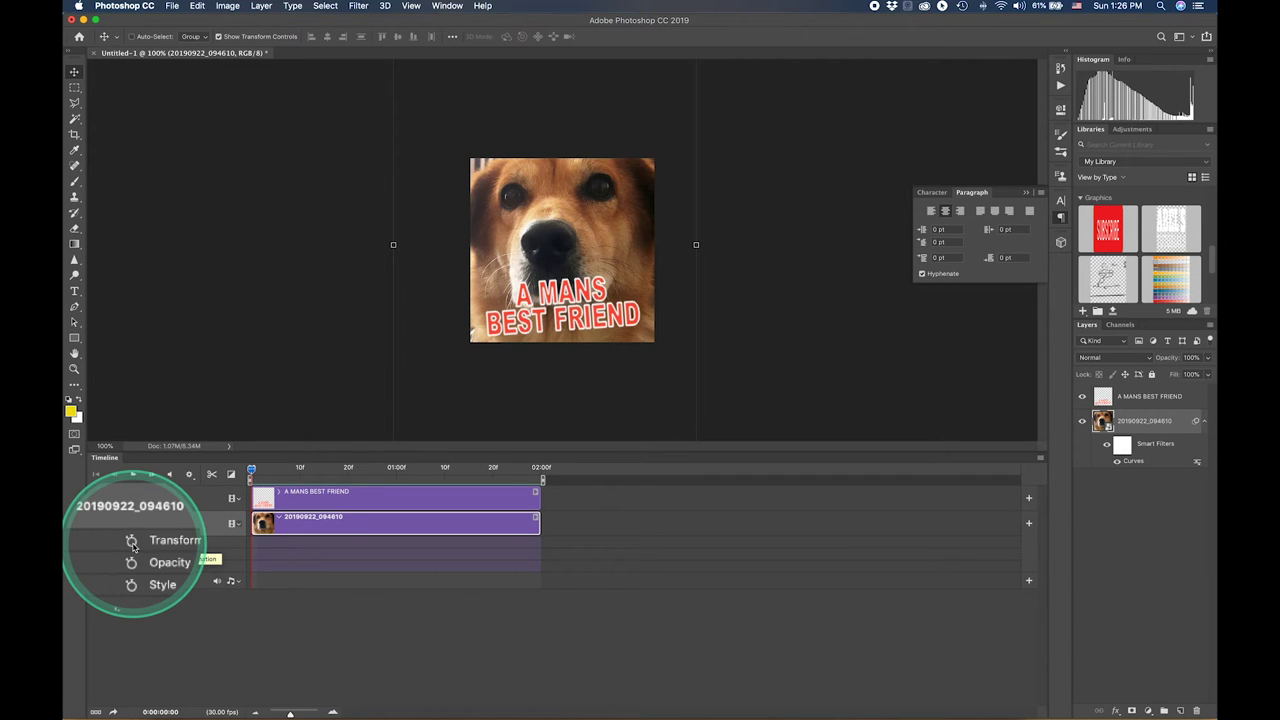
click(132, 543)
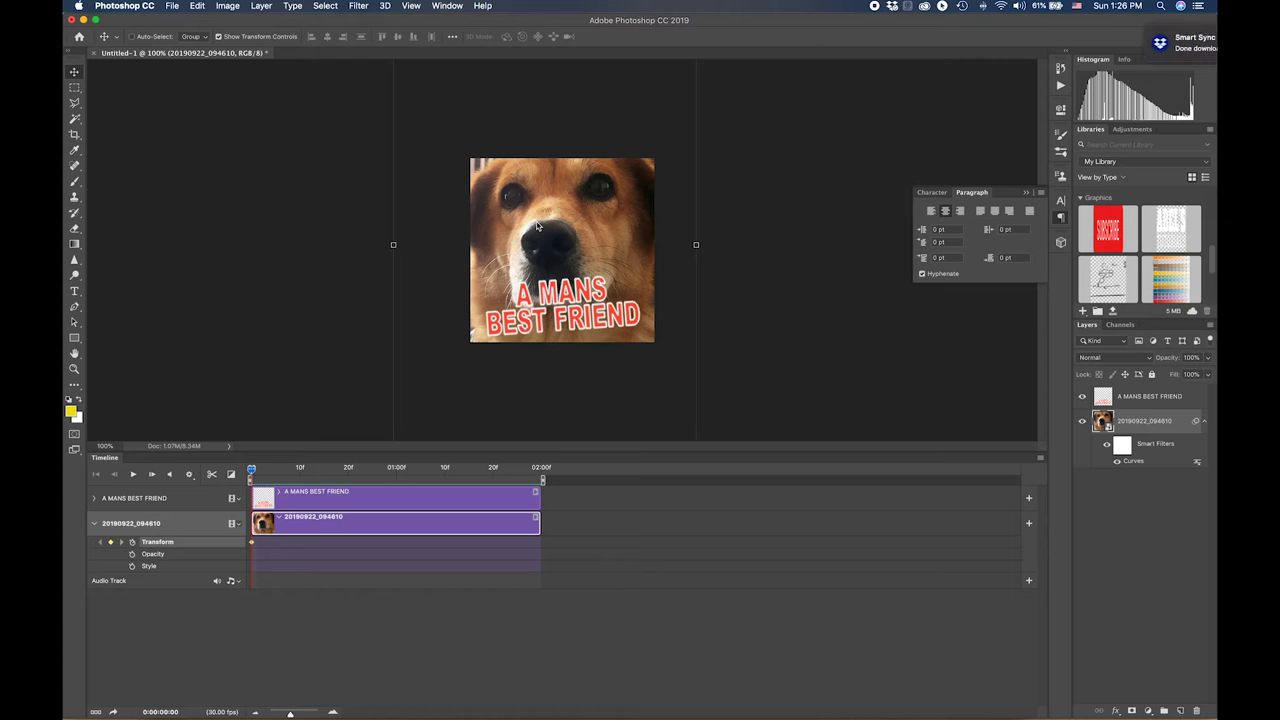
click(532, 470)
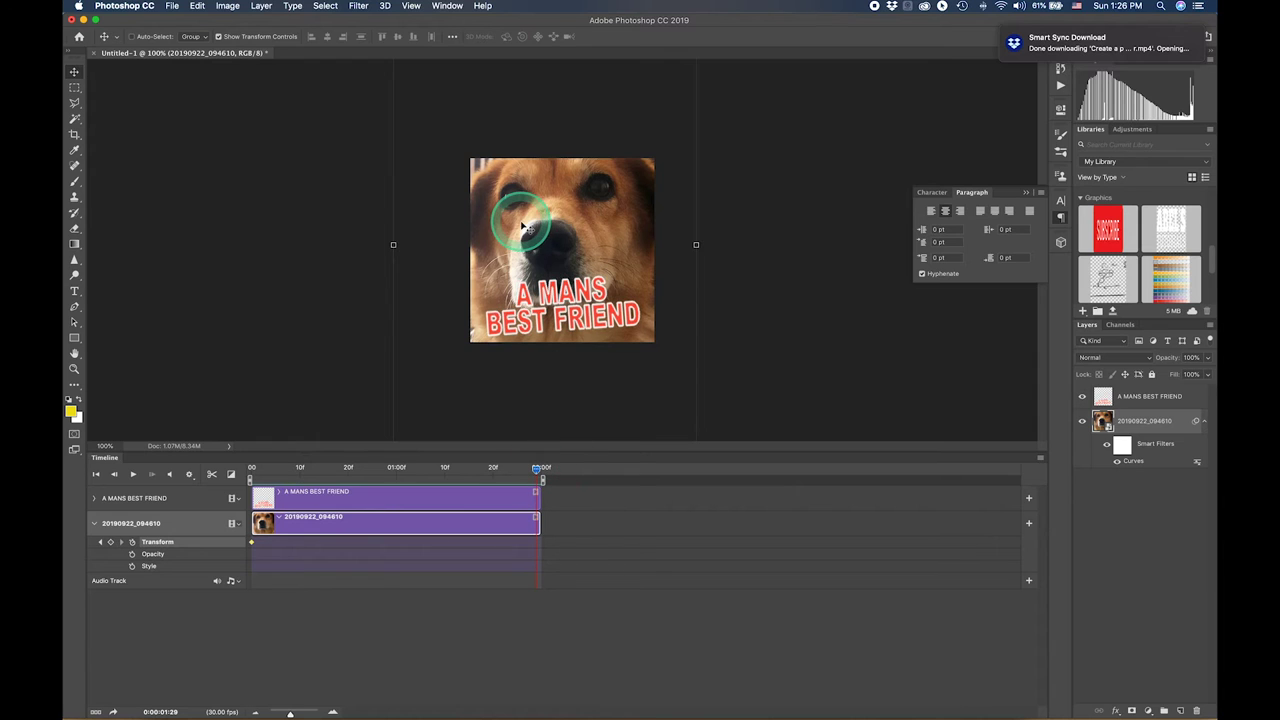
drag(530, 224, 595, 224)
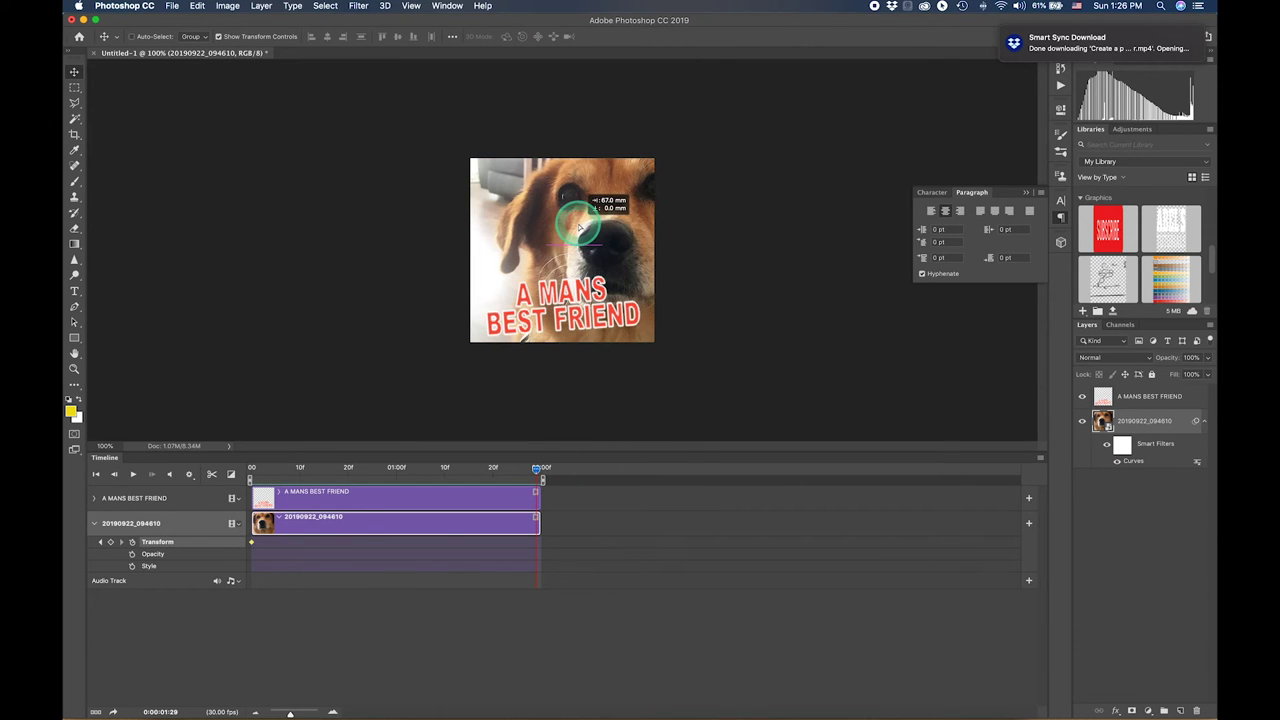
click(251, 470)
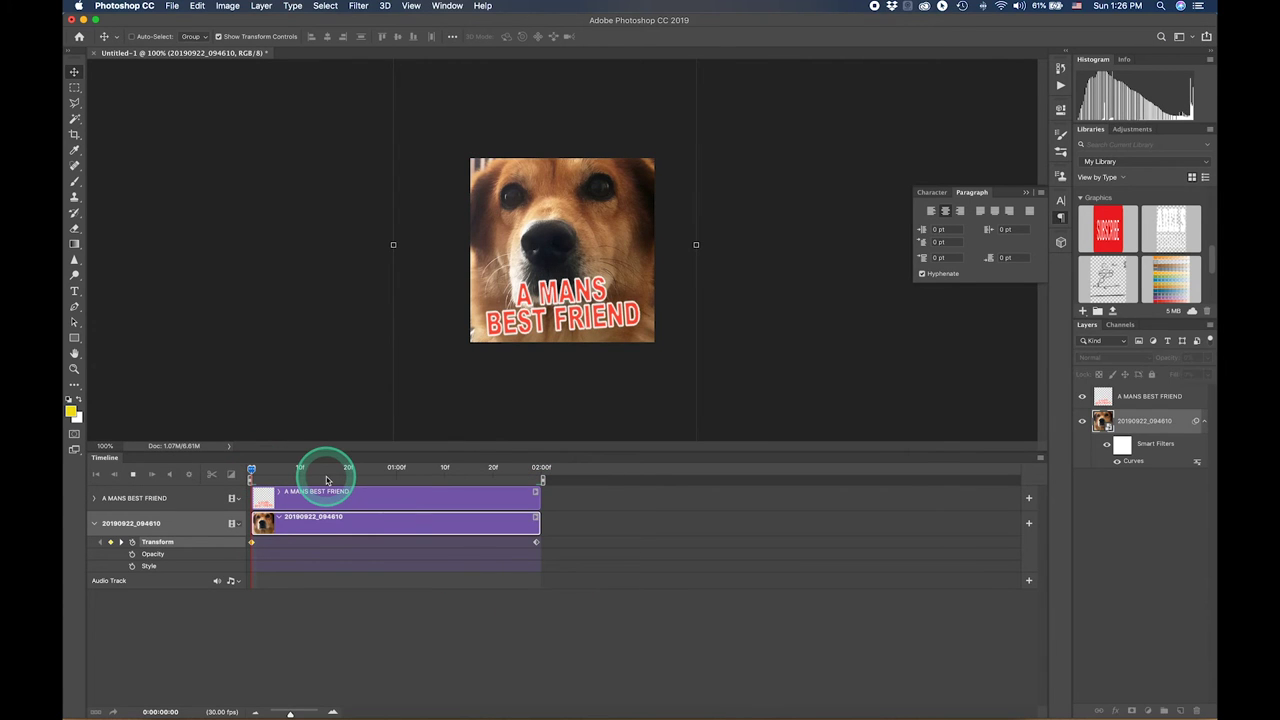
key(space)
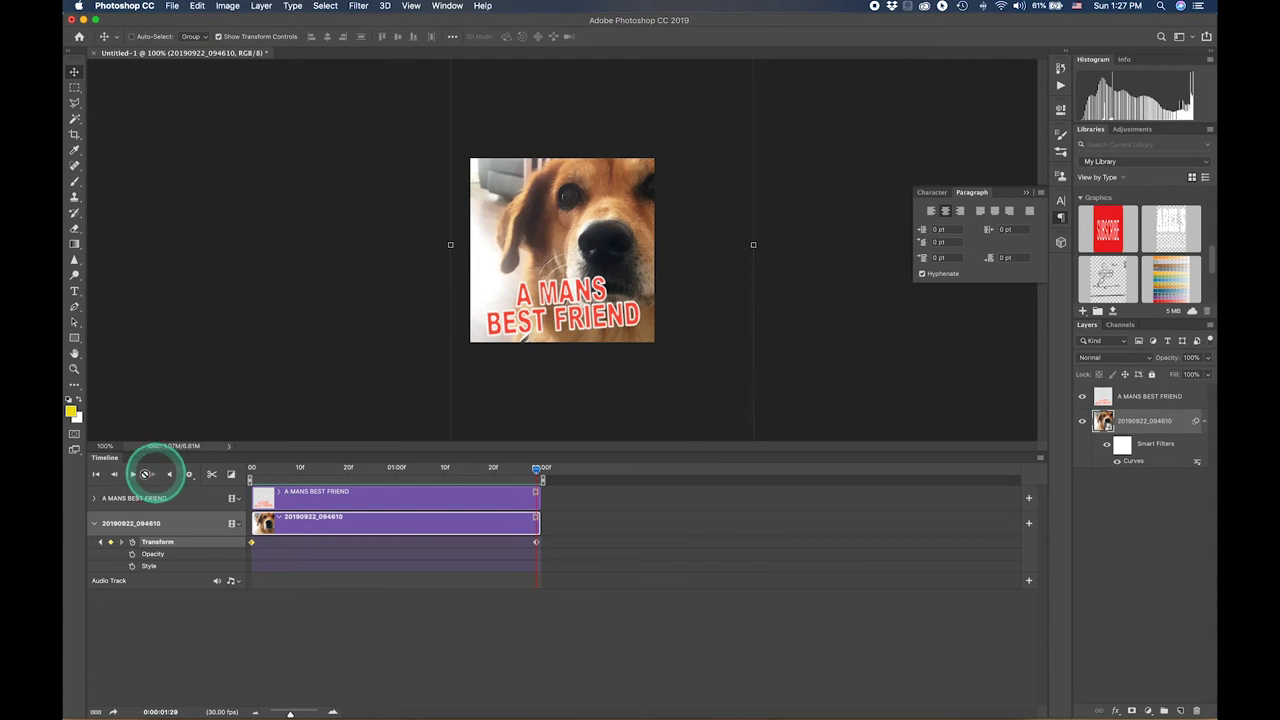
click(133, 476)
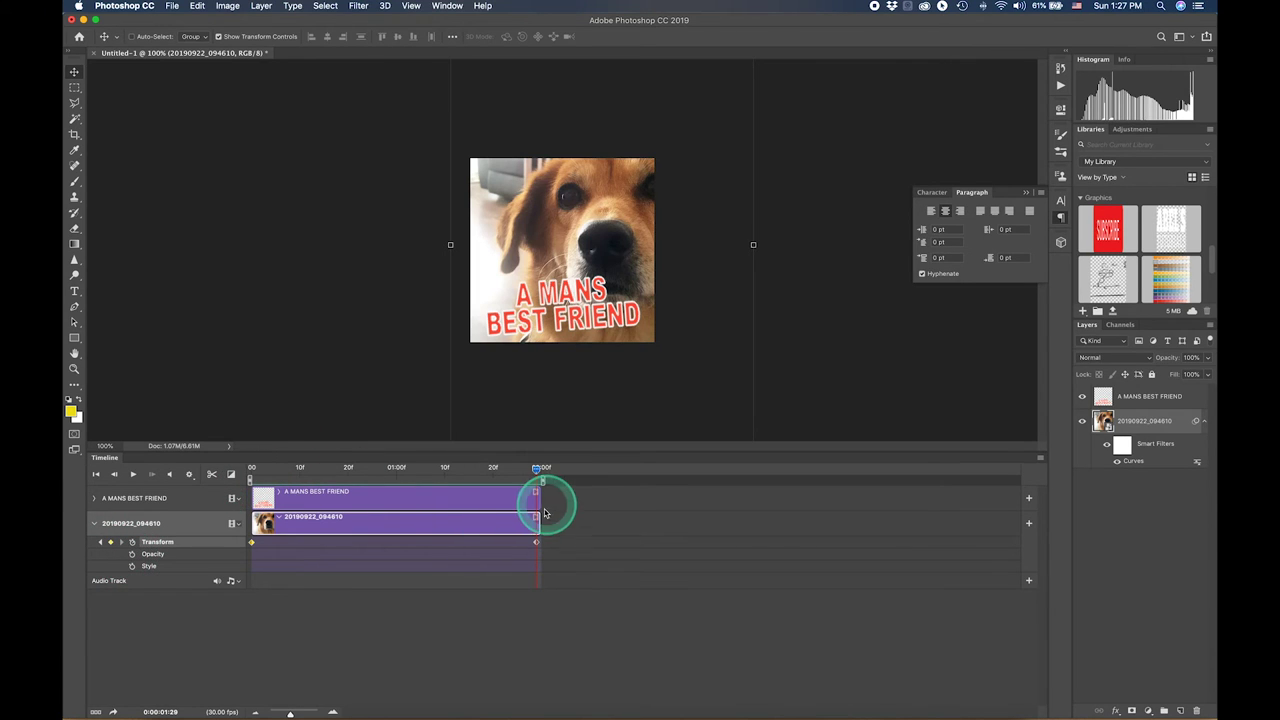
click(132, 555)
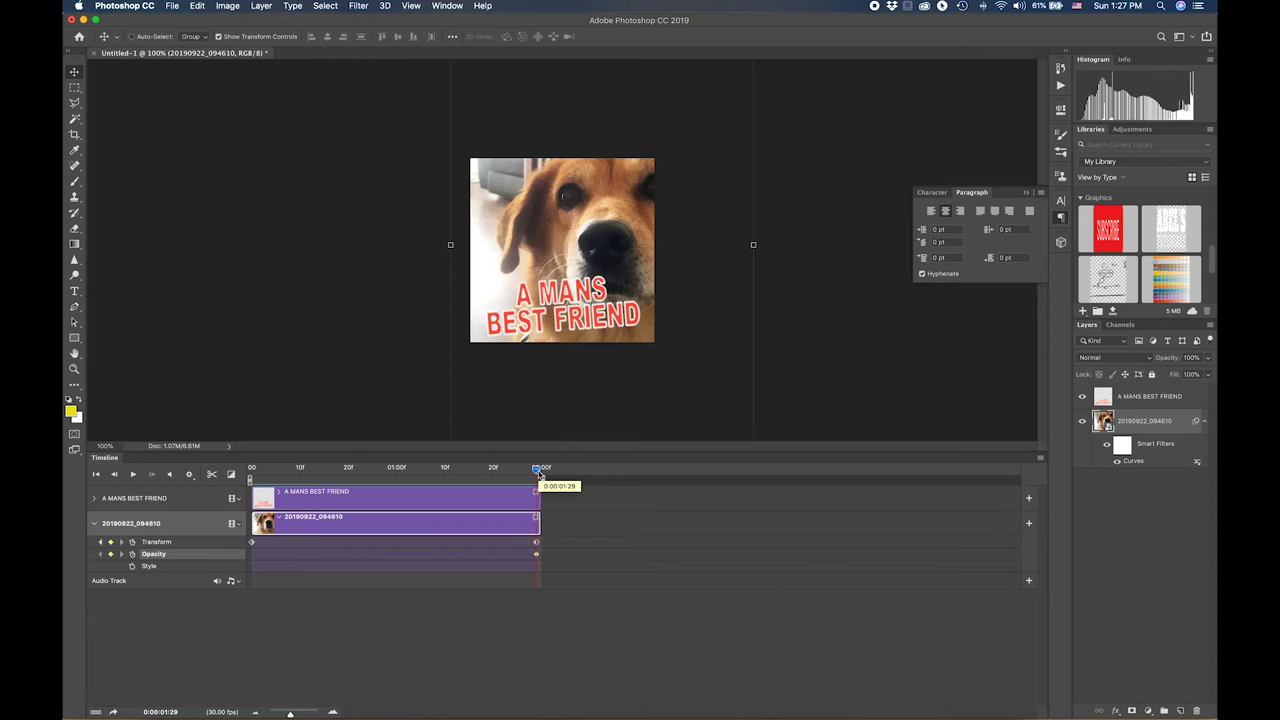
drag(537, 470, 252, 470)
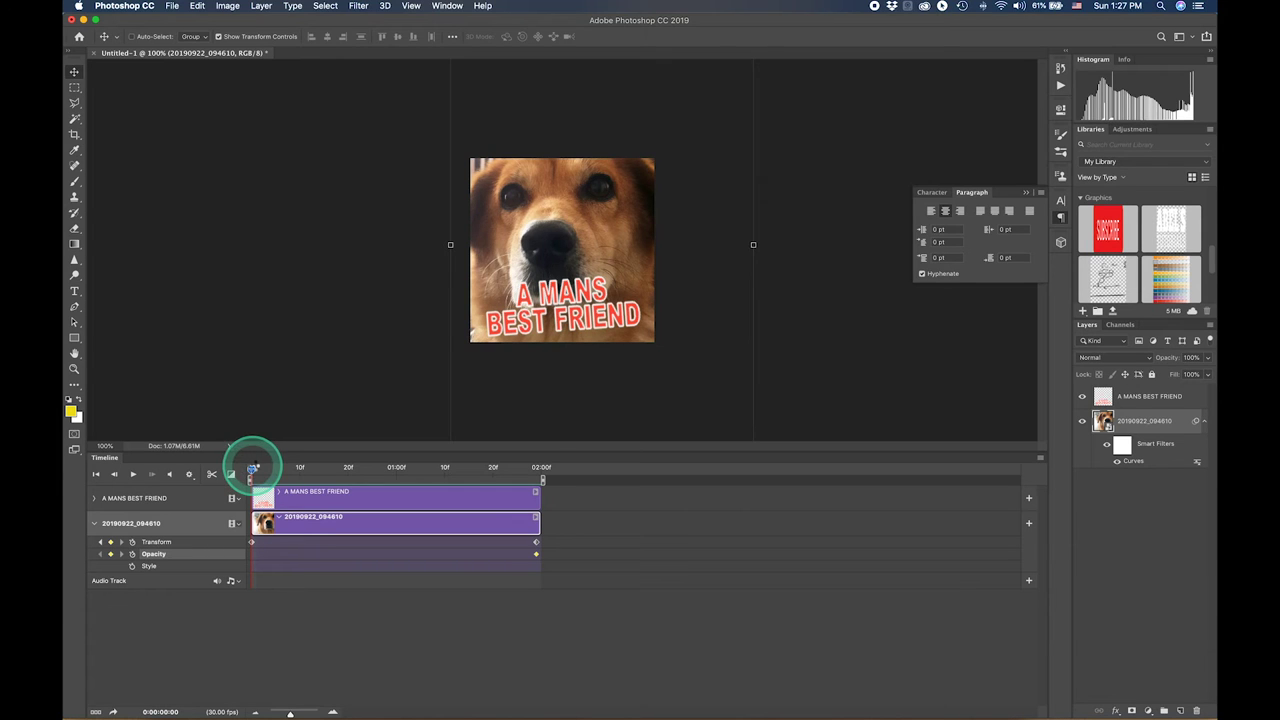
click(114, 561)
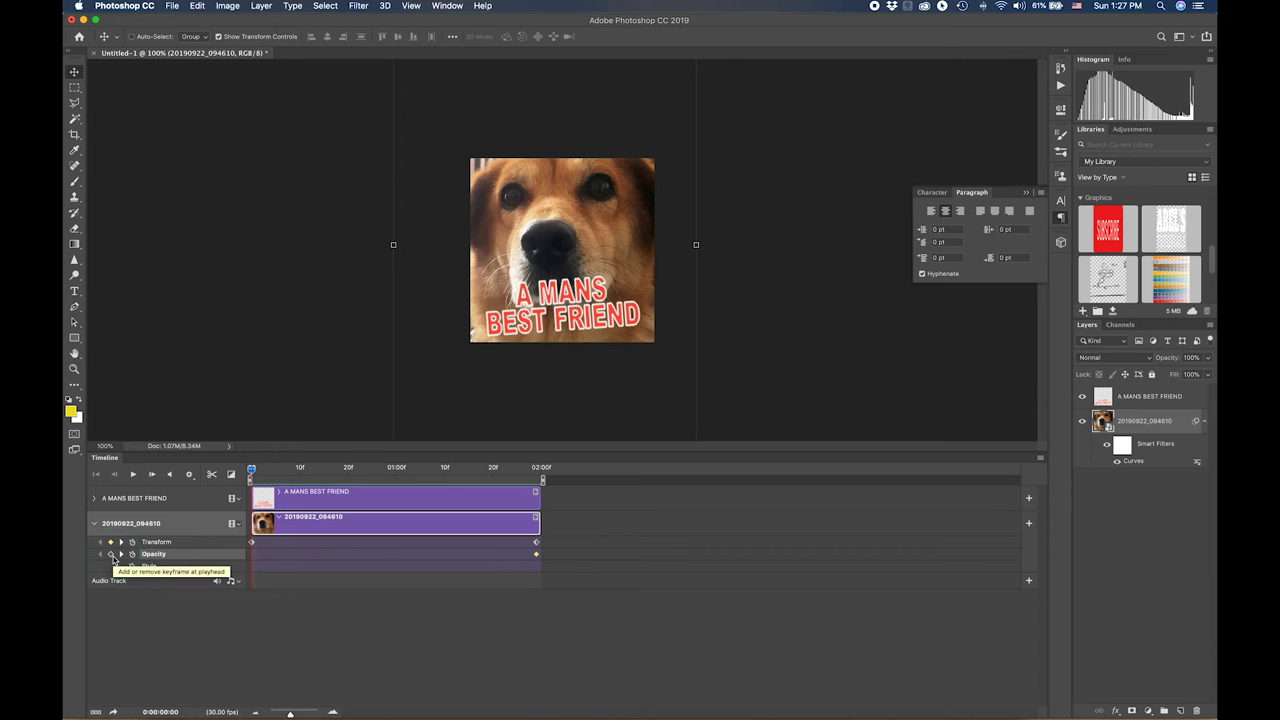
click(112, 556)
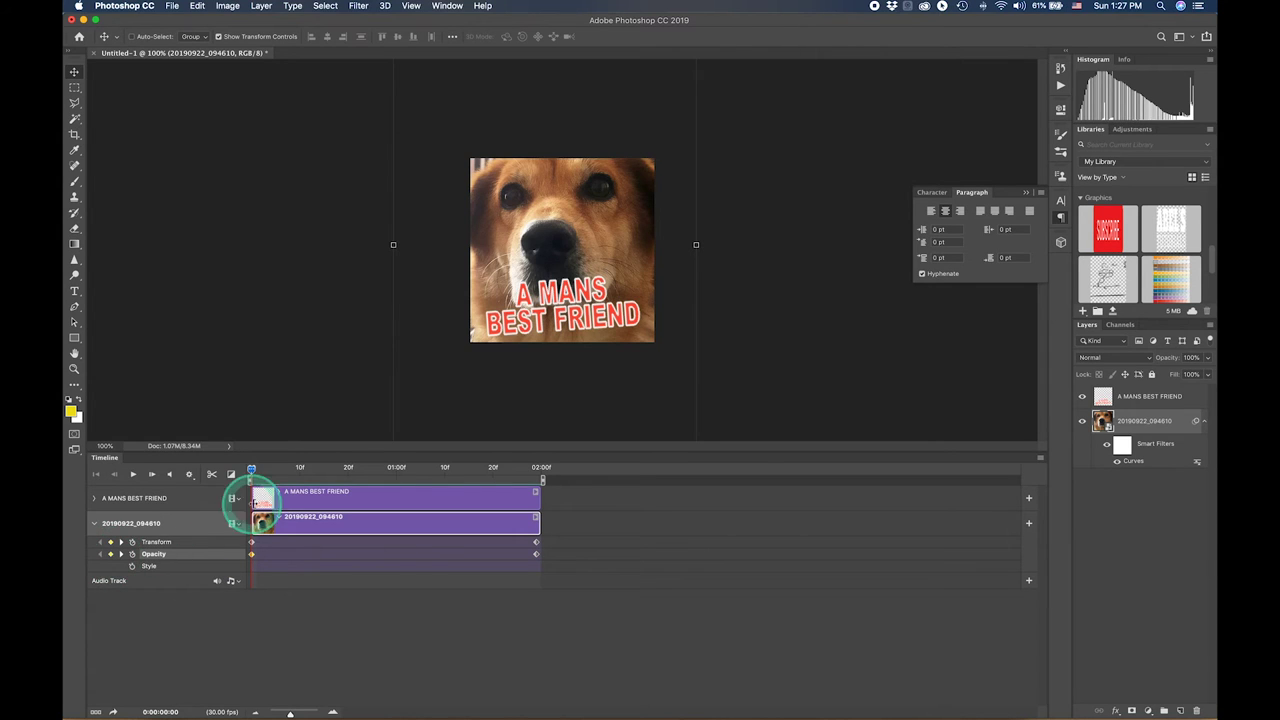
click(1208, 359)
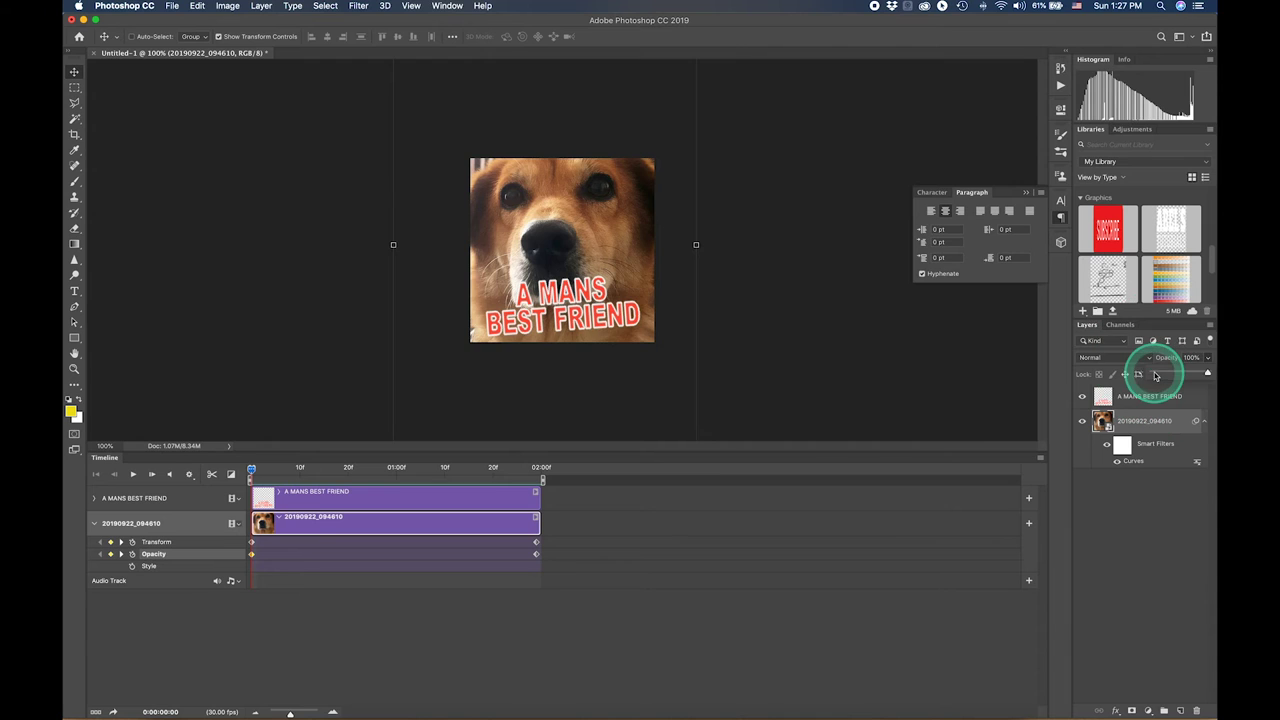
drag(1158, 375, 1142, 372)
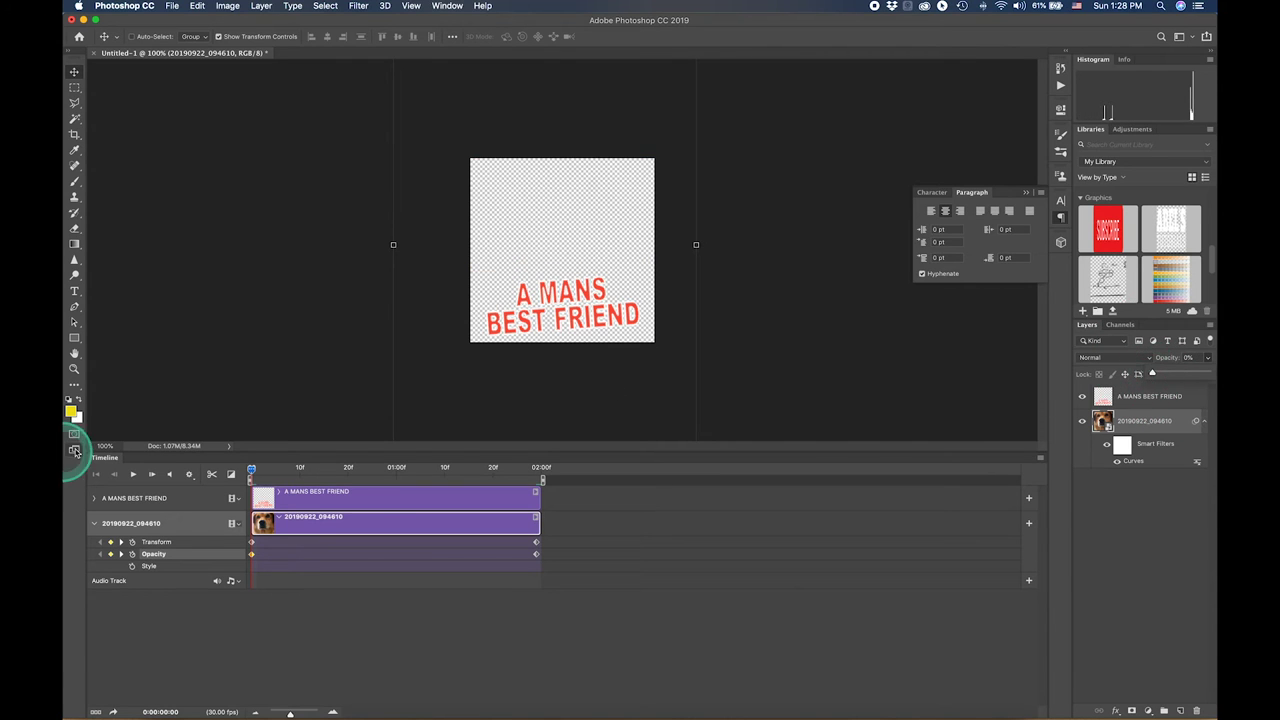
click(251, 471)
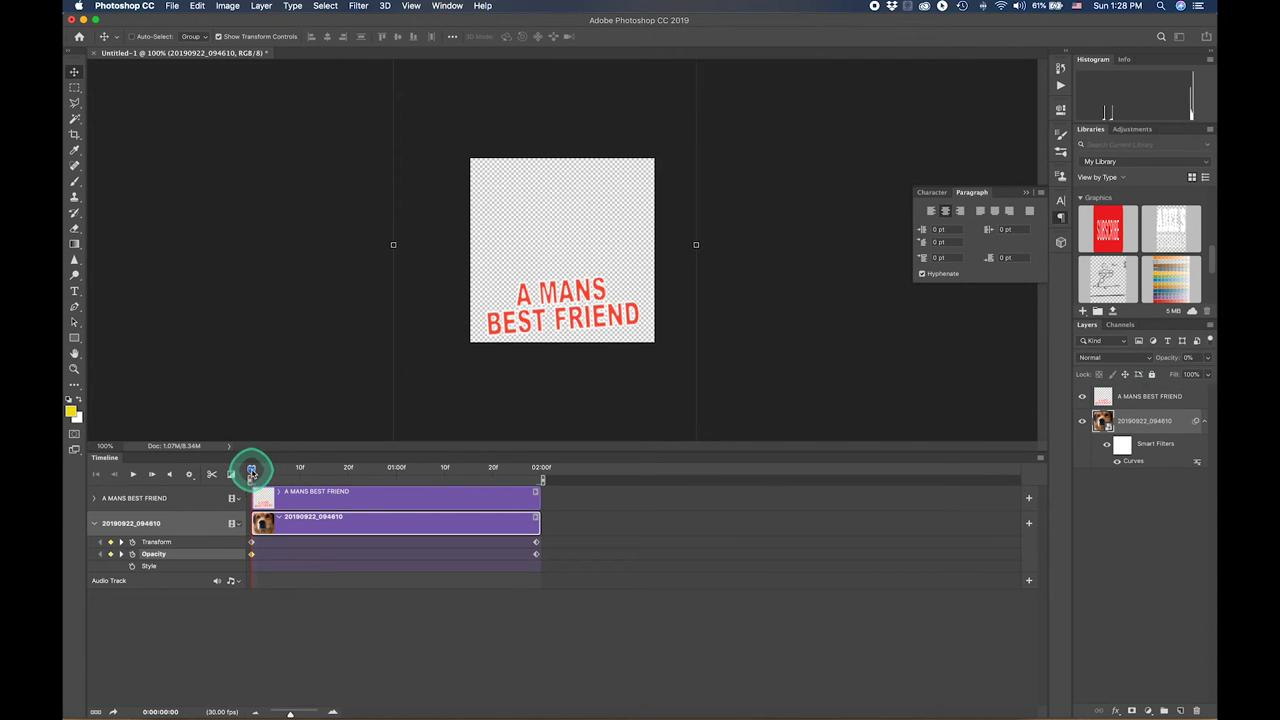
drag(254, 472, 264, 468)
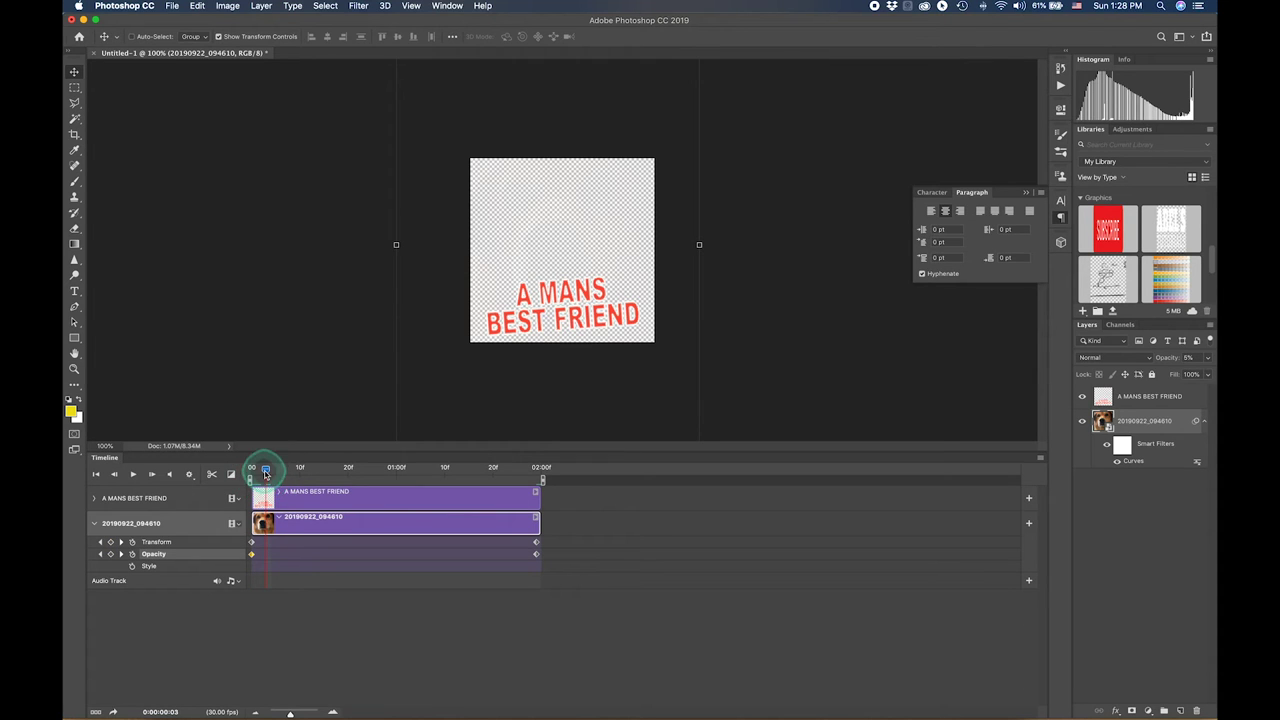
mouse_move(265, 472)
mouse_down()
mouse_move(548, 477)
mouse_move(256, 470)
mouse_move(133, 565)
mouse_move(251, 556)
mouse_up()
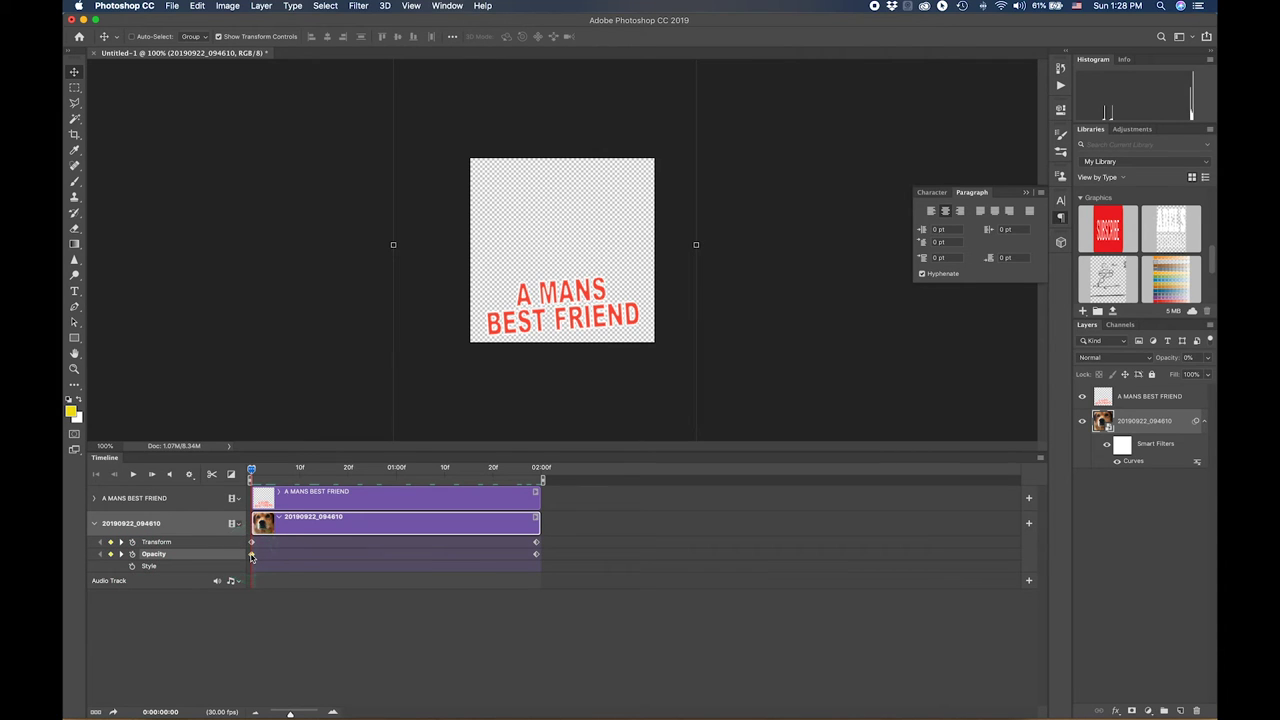
key(Delete)
drag(251, 558, 132, 558)
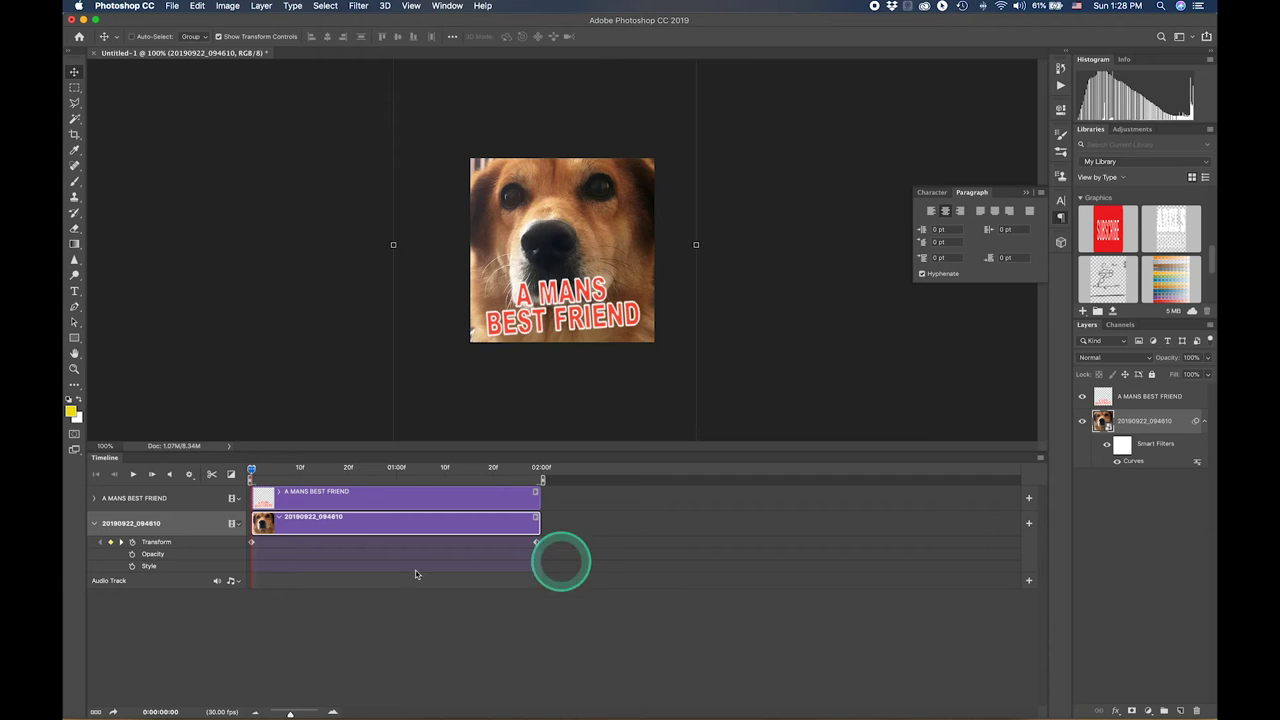
Shift the dog photo left near the animation's end and keyframe its position again.
key(space)
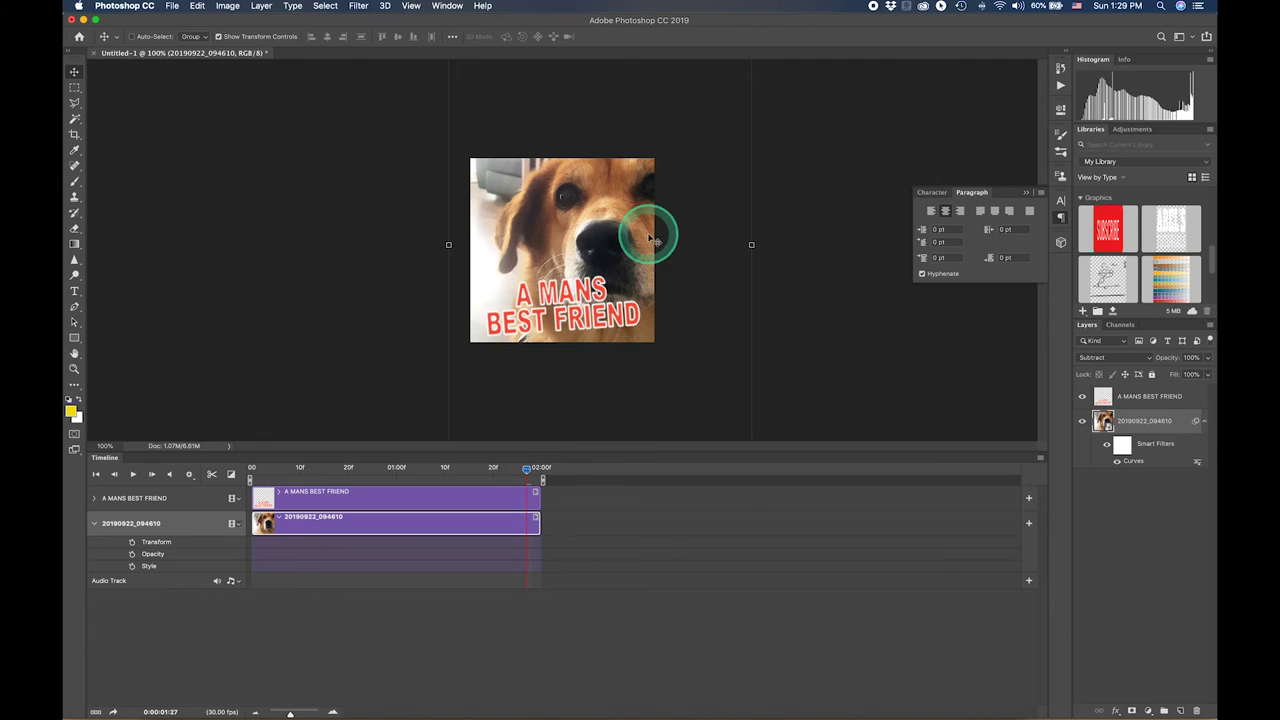
drag(641, 242, 596, 240)
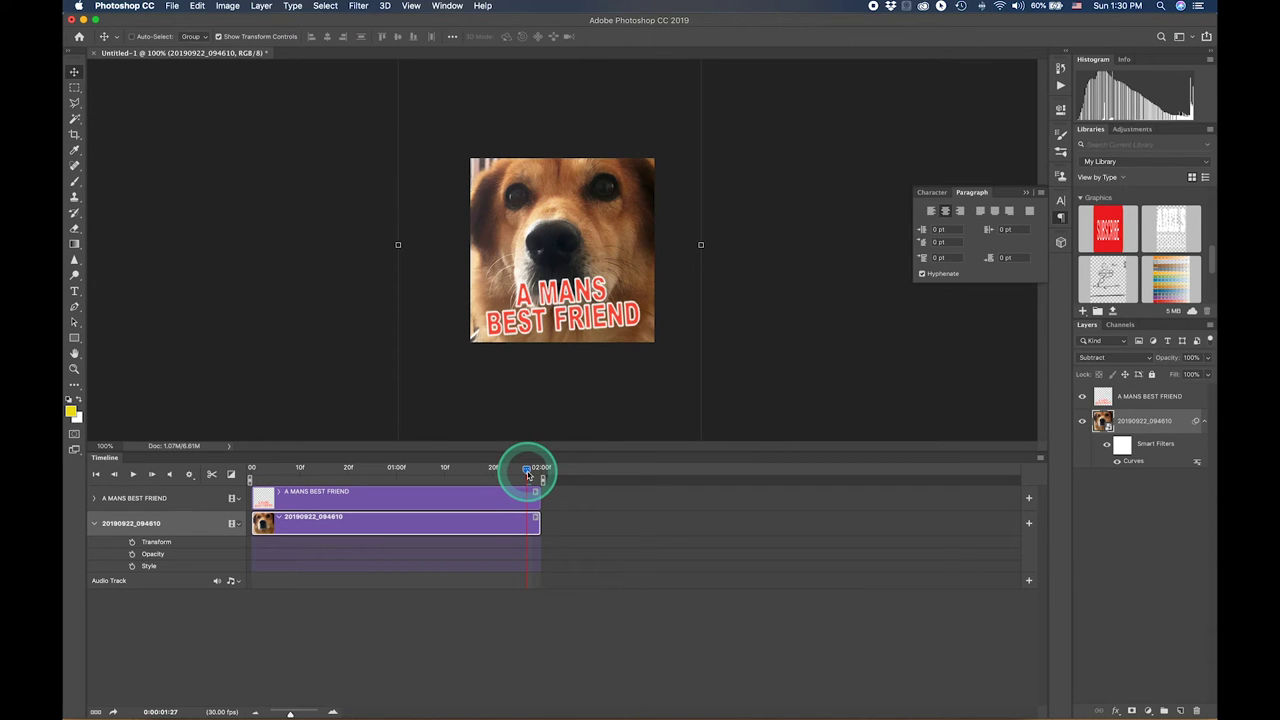
drag(527, 471, 533, 473)
click(132, 543)
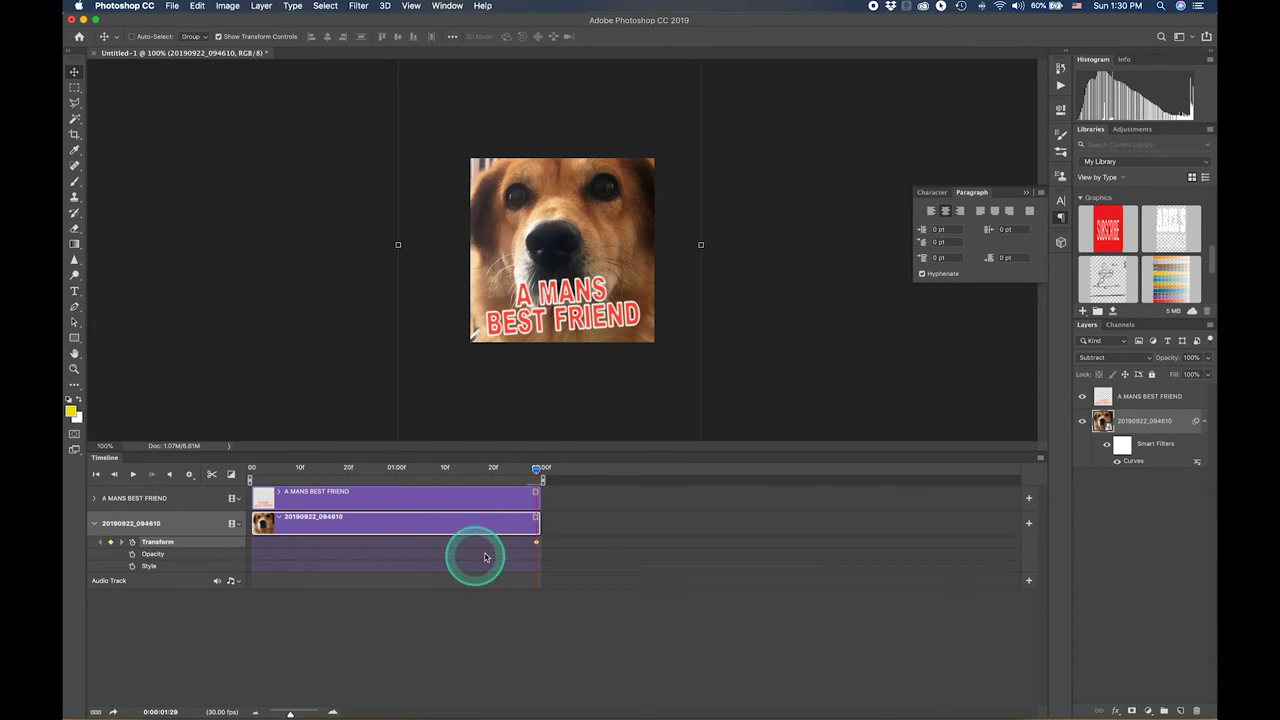
On frame 0, shrink the dog photo to about 20% scale and play back the zoom.
drag(266, 471, 249, 471)
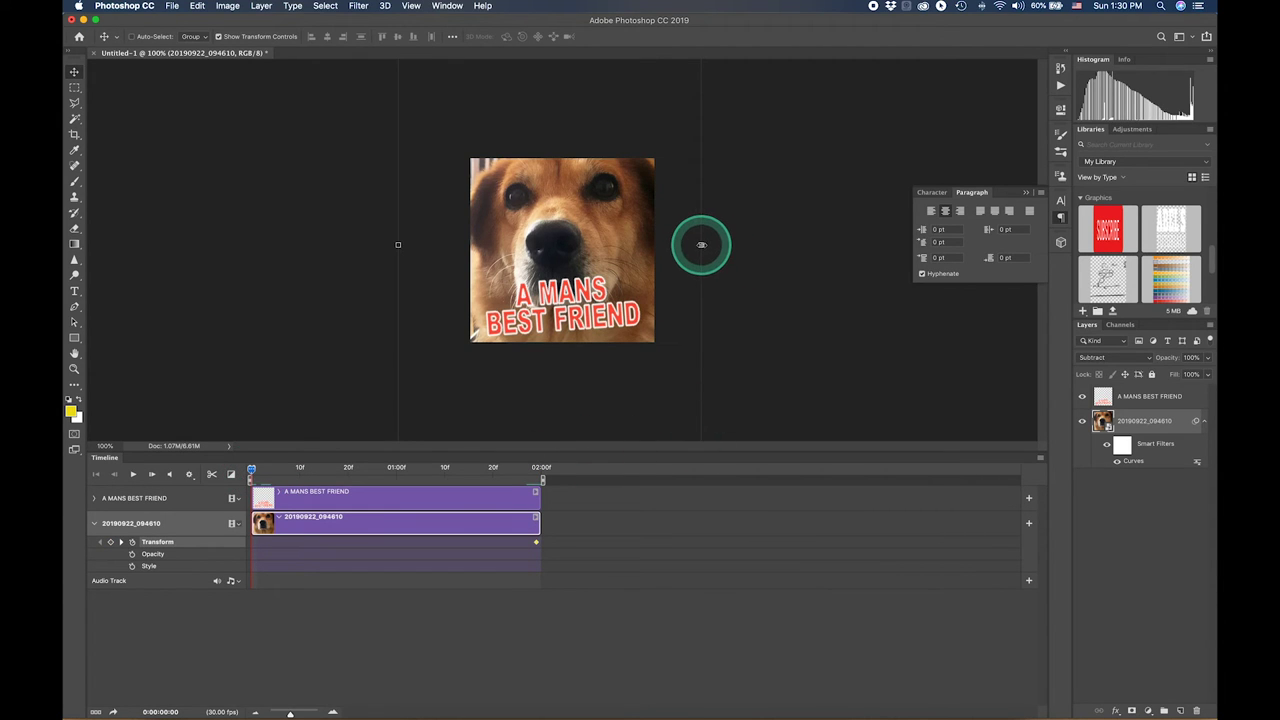
click(701, 244)
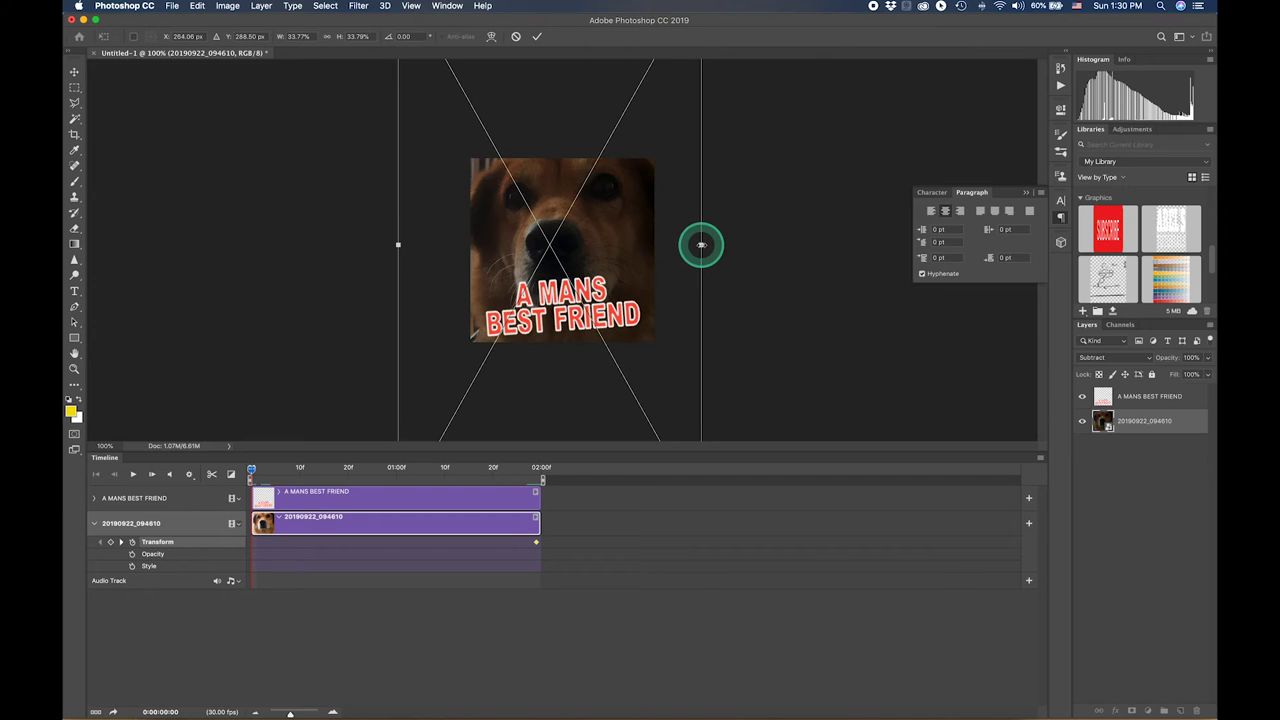
drag(701, 244, 653, 250)
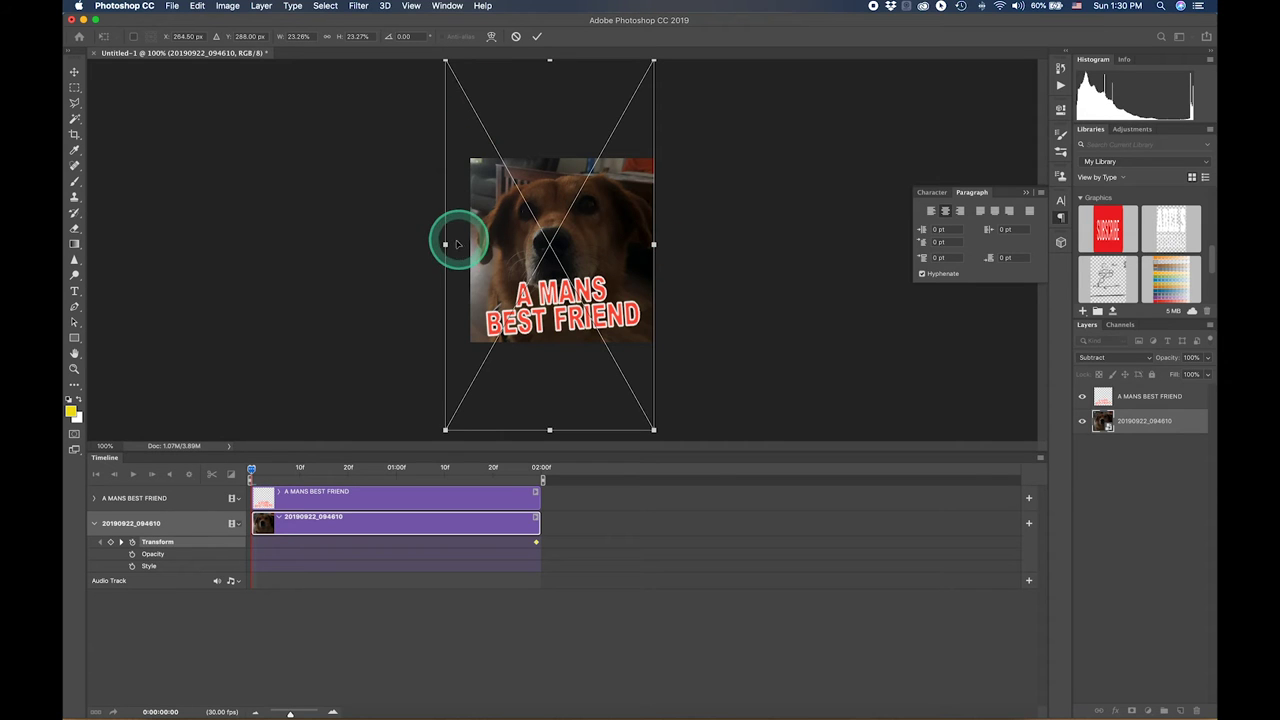
drag(446, 244, 468, 244)
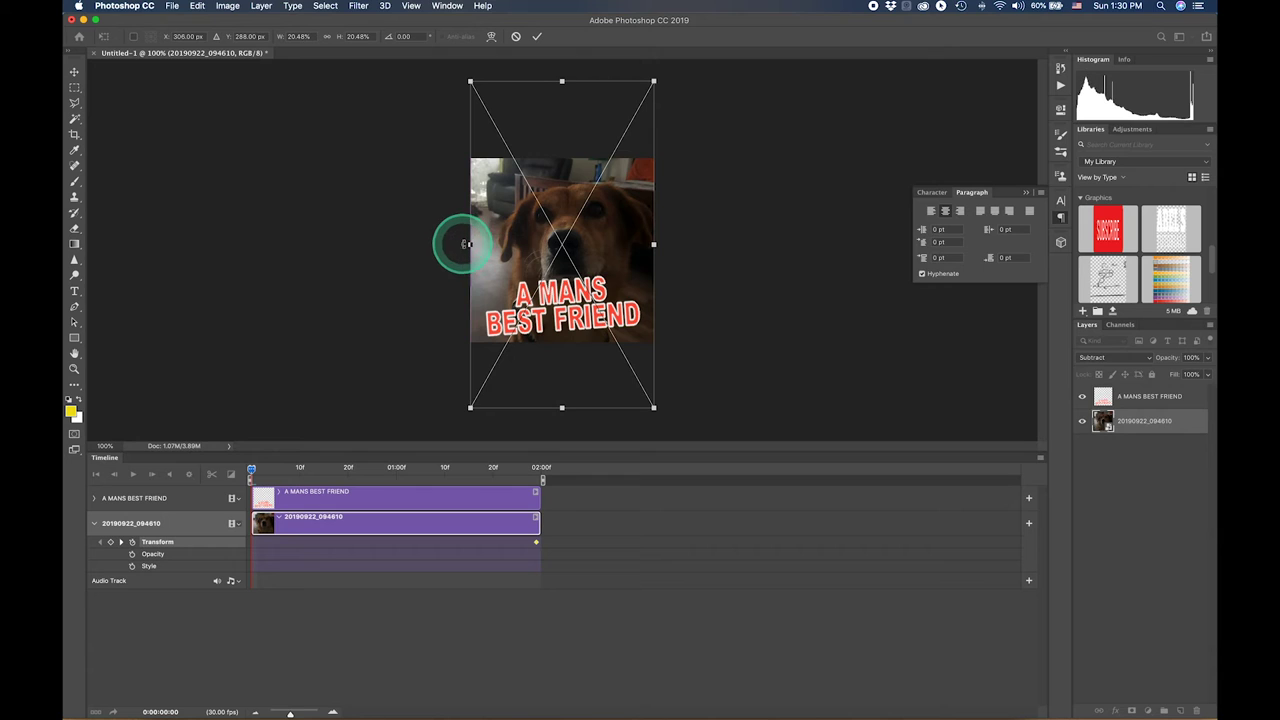
double_click(548, 244)
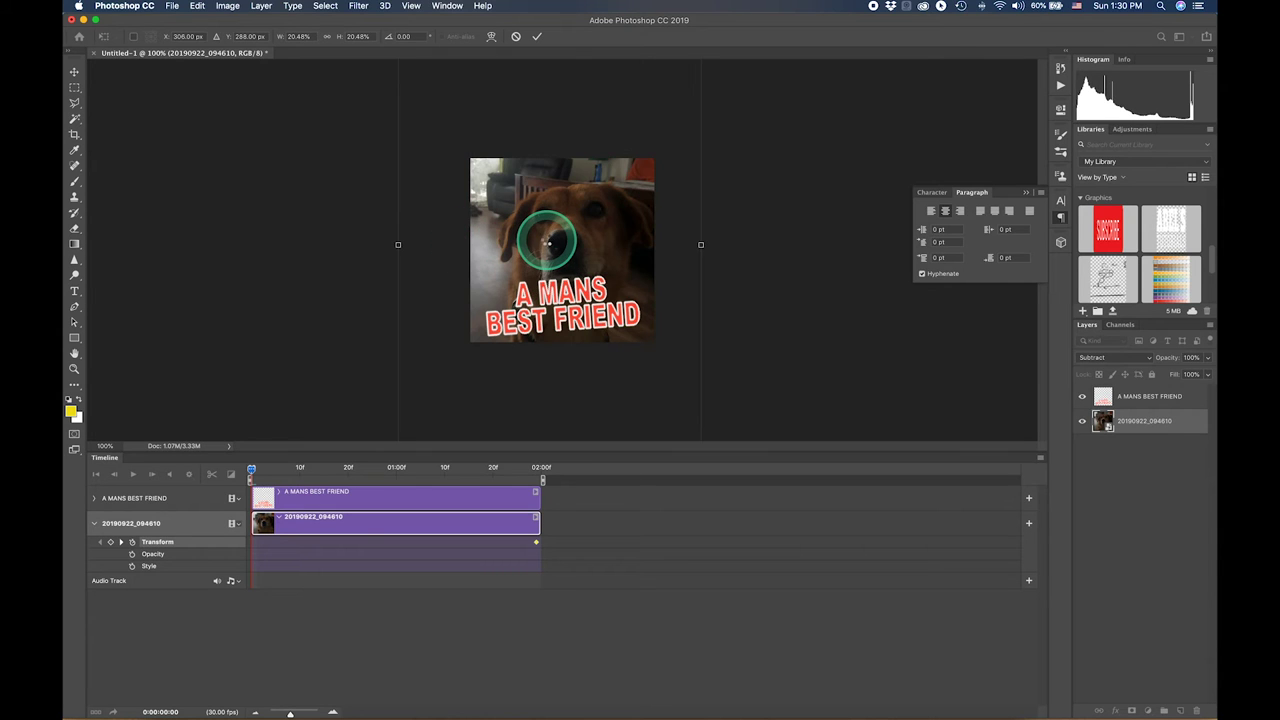
click(168, 502)
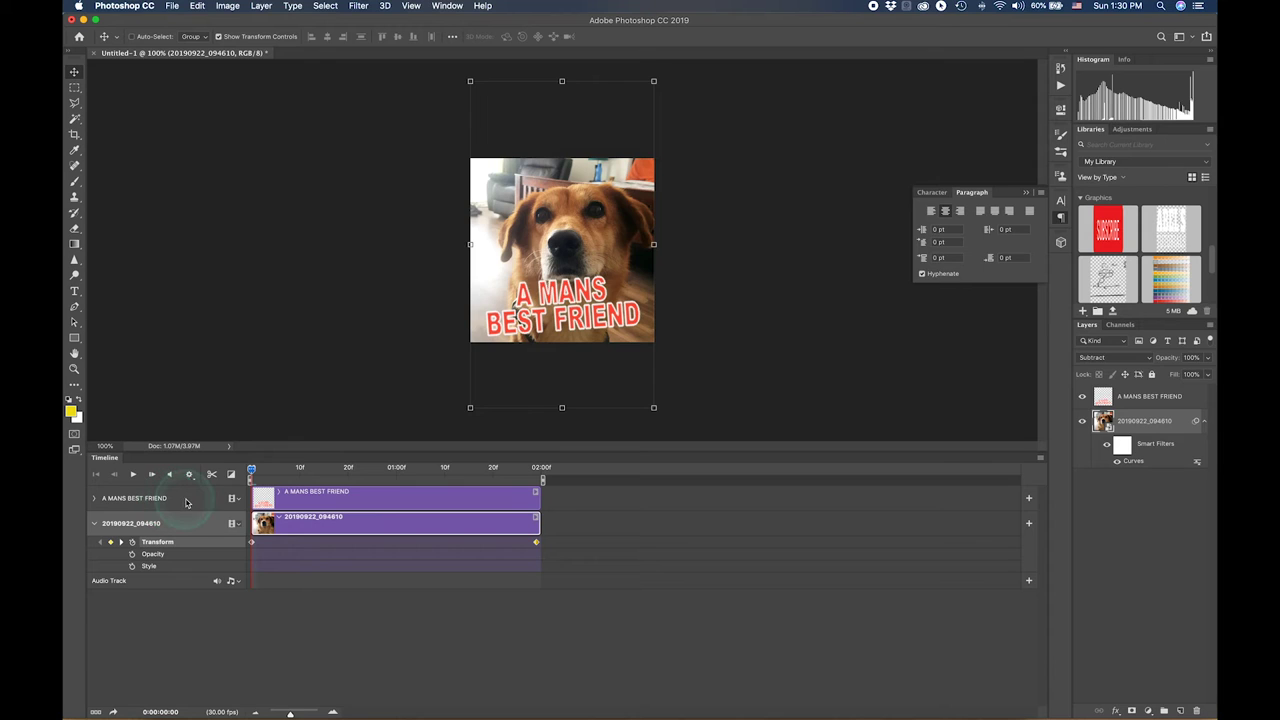
click(186, 501)
Play the zoom preview, then stop with the playhead at the clip's end, 0:00:01:29.
key(space)
click(232, 498)
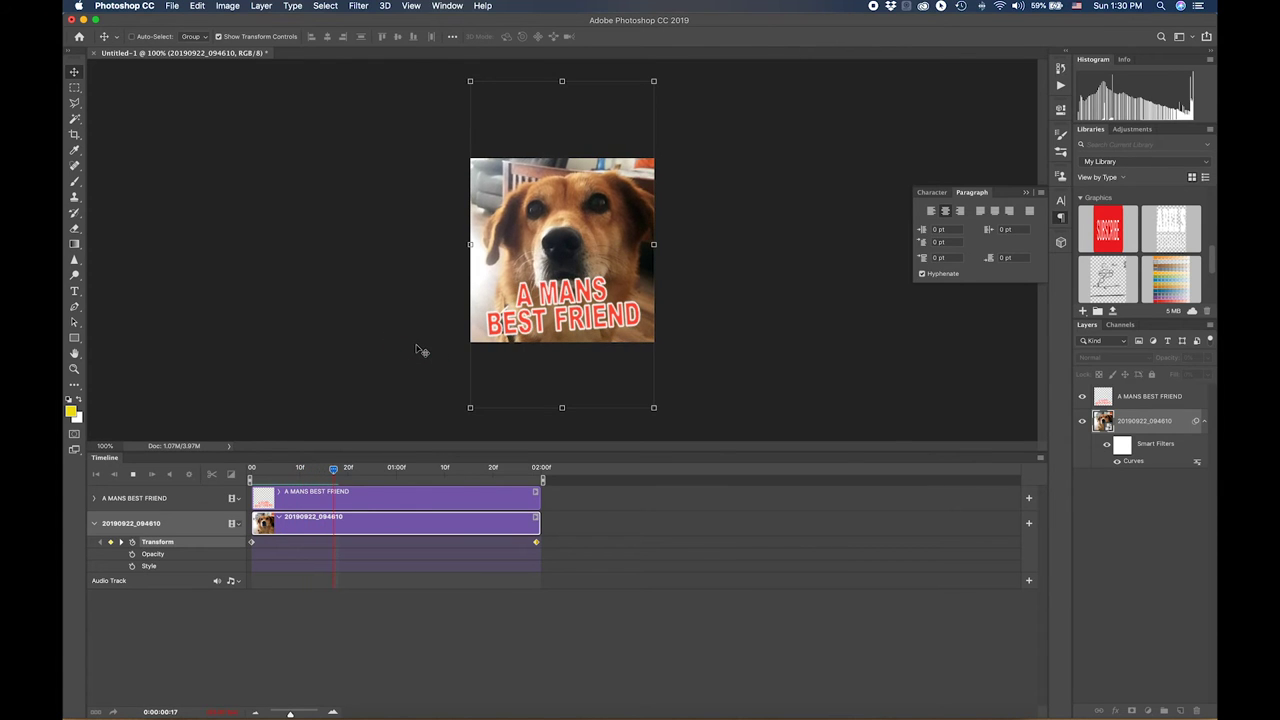
click(418, 348)
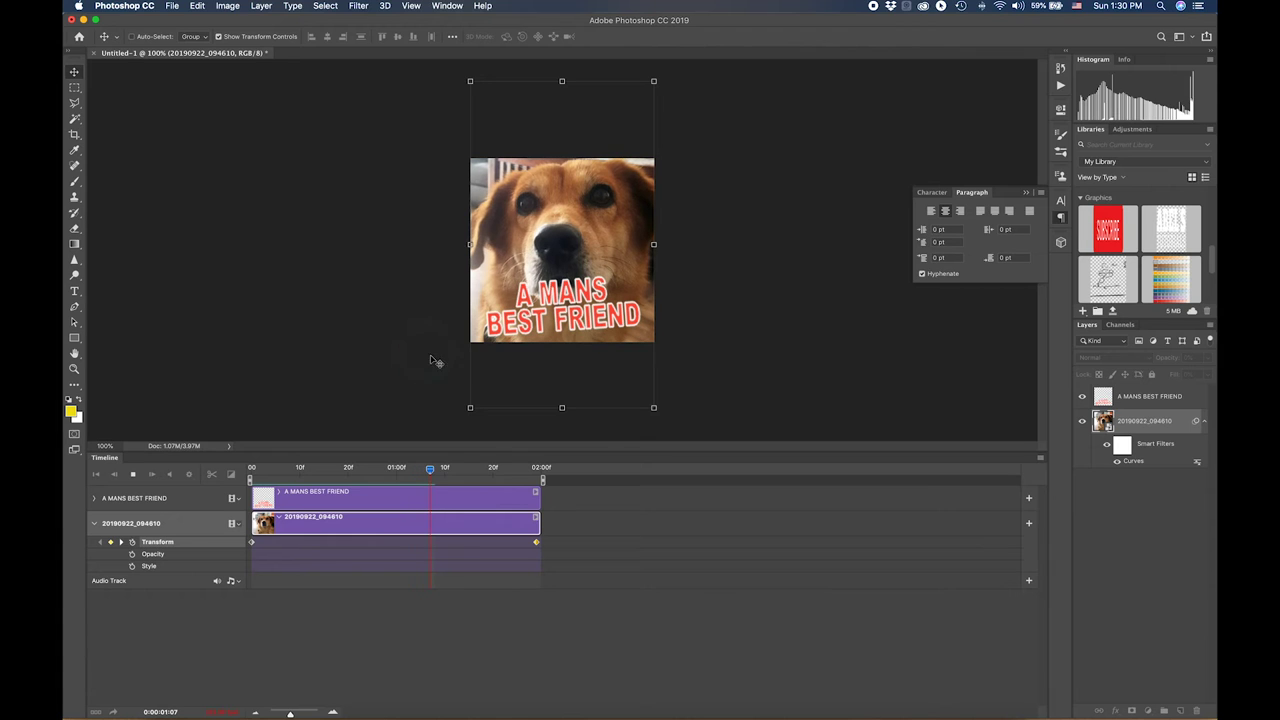
click(514, 490)
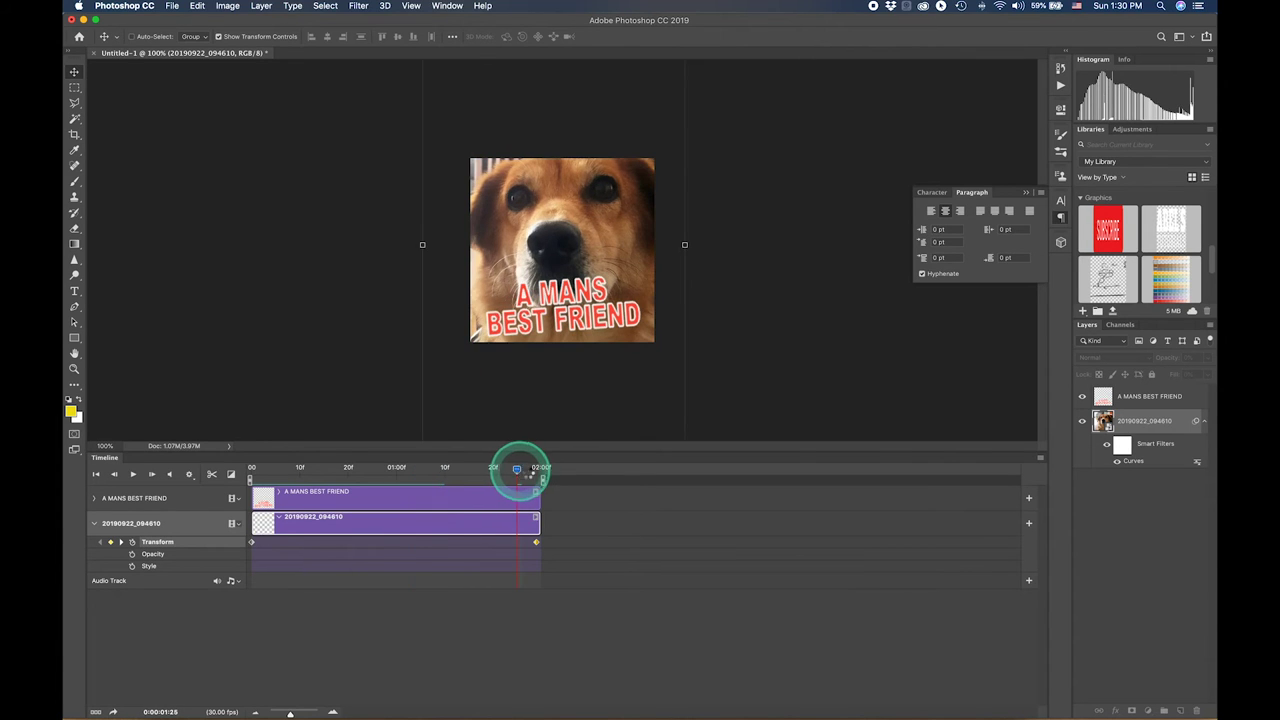
drag(517, 474, 537, 544)
click(516, 473)
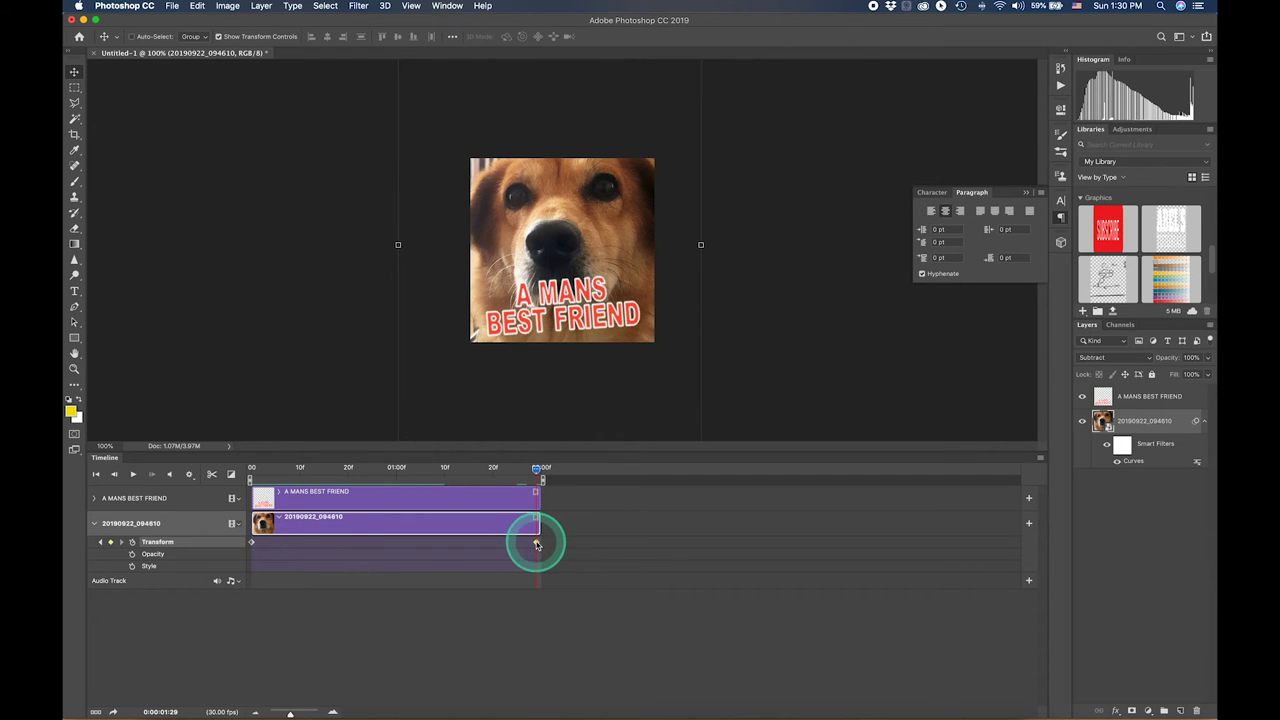
Move the photo's end Transform keyframe to 01:29 and enlarge the photo there to about 37%.
click(539, 544)
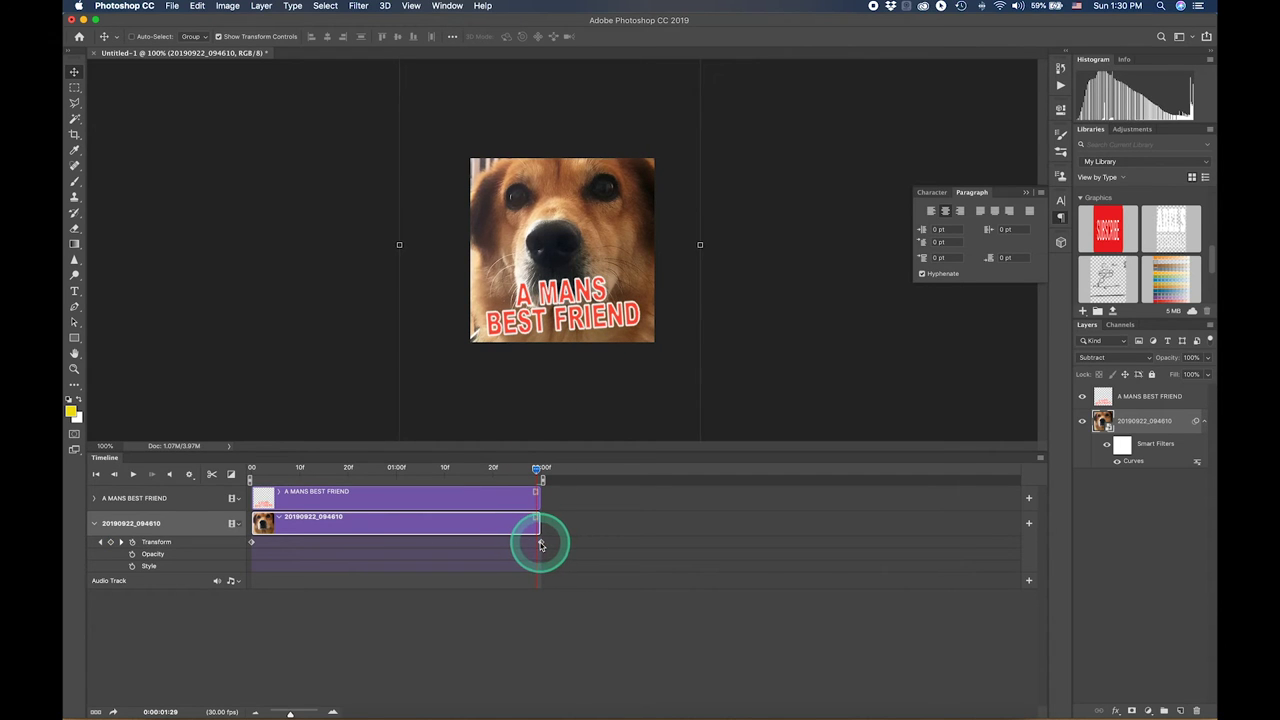
click(538, 544)
mouse_move(537, 544)
mouse_down()
mouse_move(542, 400)
mouse_move(711, 250)
mouse_move(711, 264)
mouse_up()
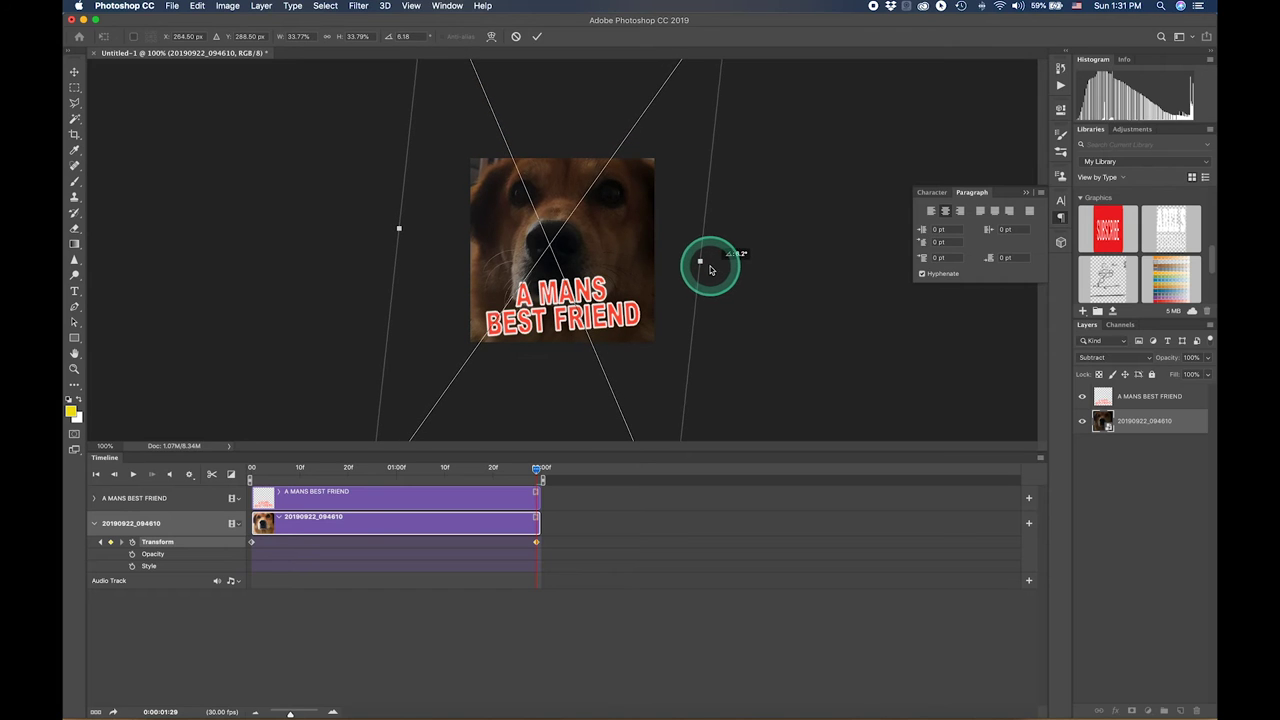
drag(711, 264, 709, 263)
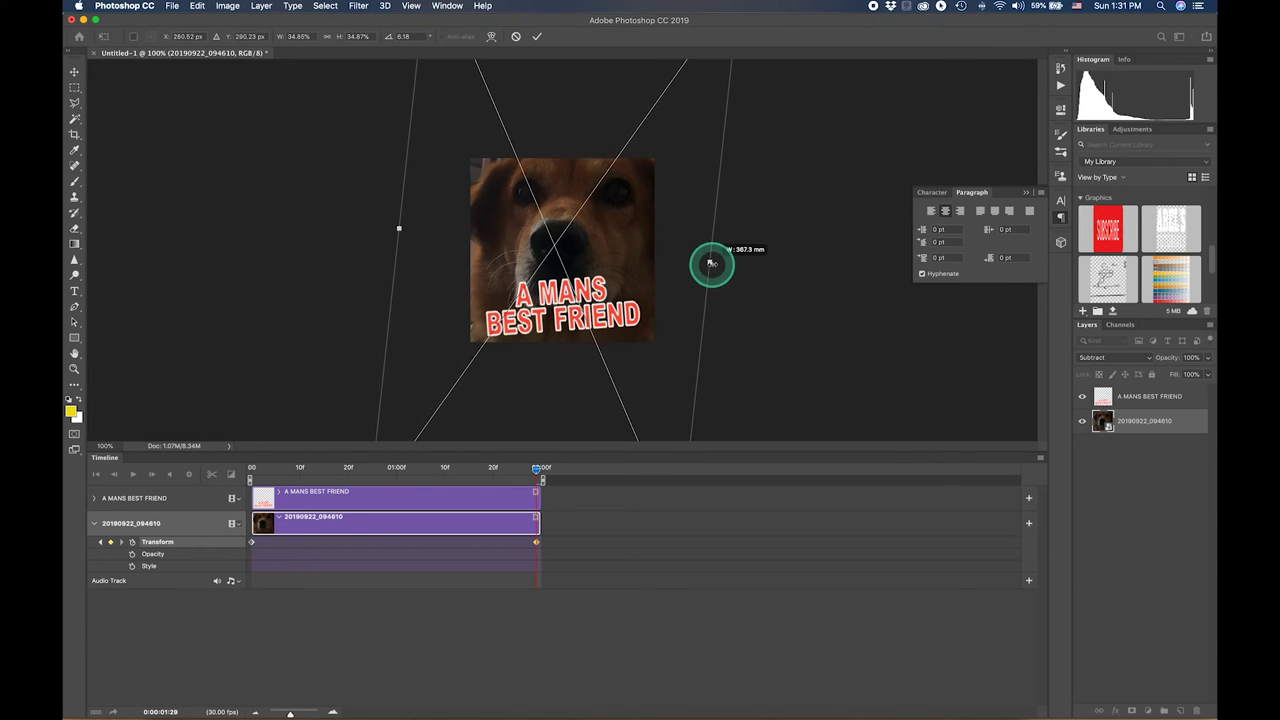
drag(396, 227, 381, 225)
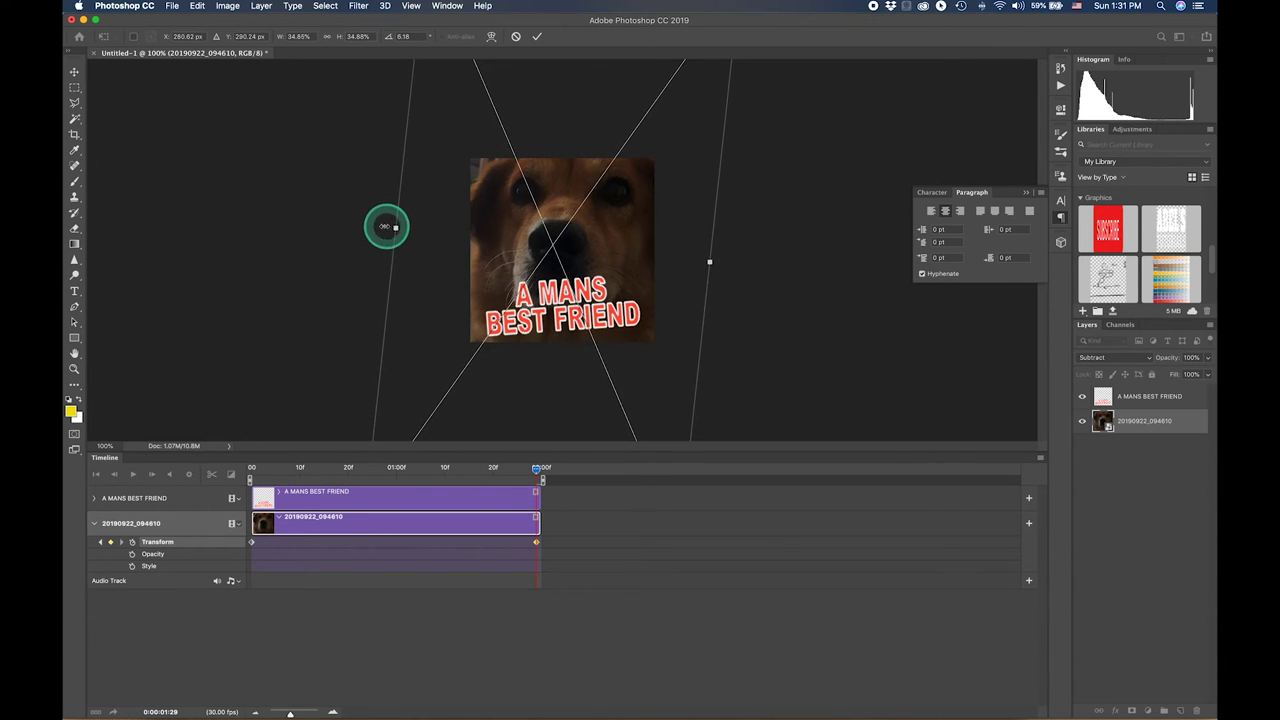
click(555, 233)
click(558, 234)
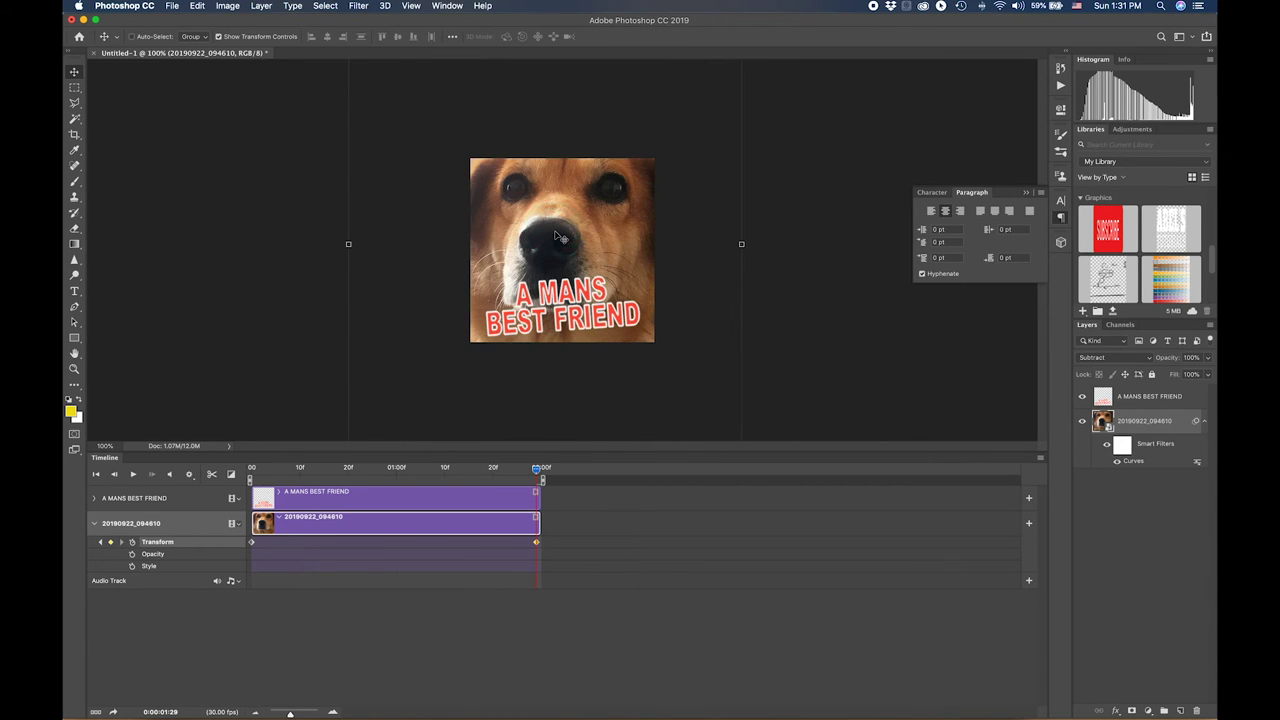
Expand the A MANS BEST FRIEND caption track to show its animatable properties.
click(76, 74)
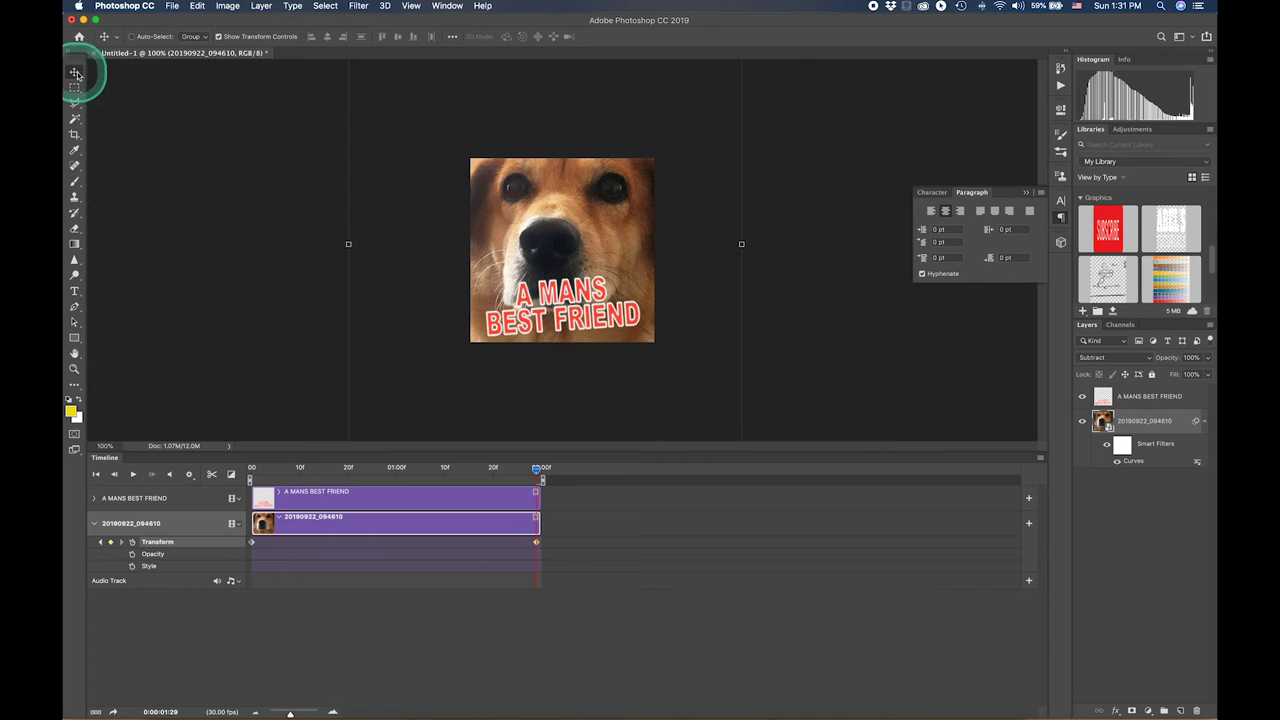
click(96, 499)
click(95, 559)
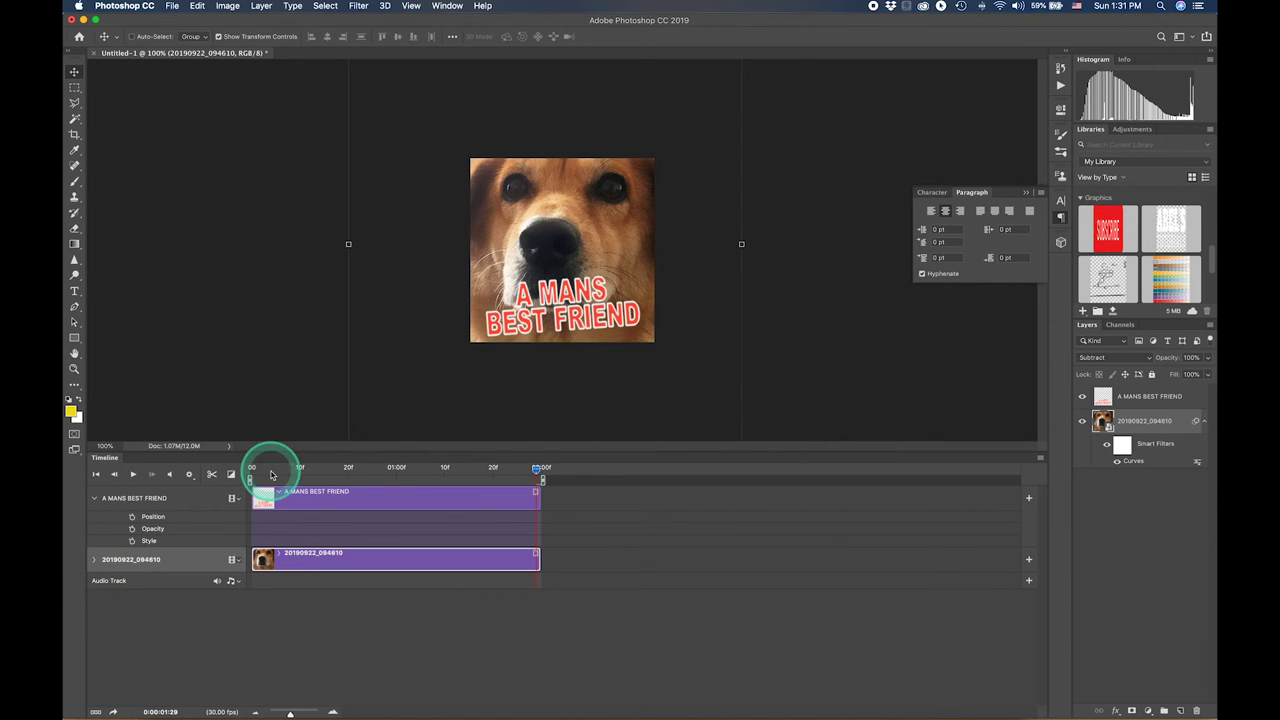
Select the caption layer, tilt it slightly, and turn on its Position keyframing.
drag(271, 474, 512, 472)
drag(556, 277, 556, 299)
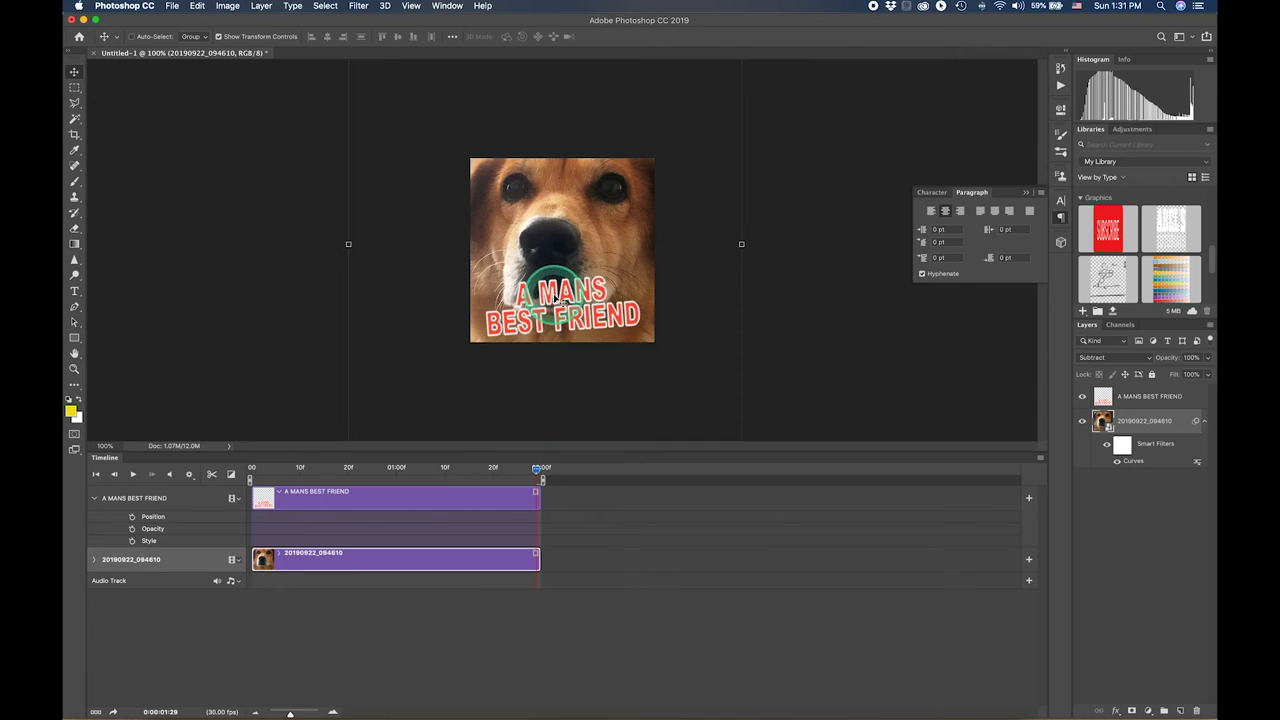
click(290, 495)
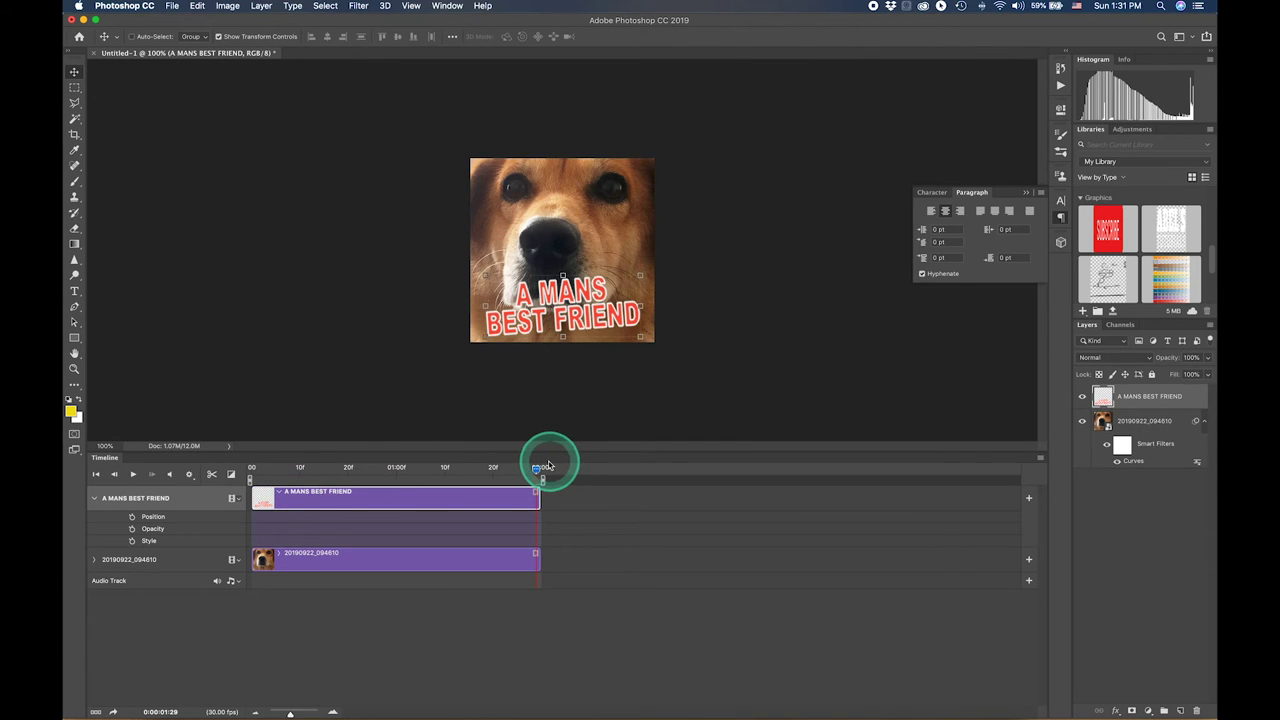
drag(548, 466, 540, 470)
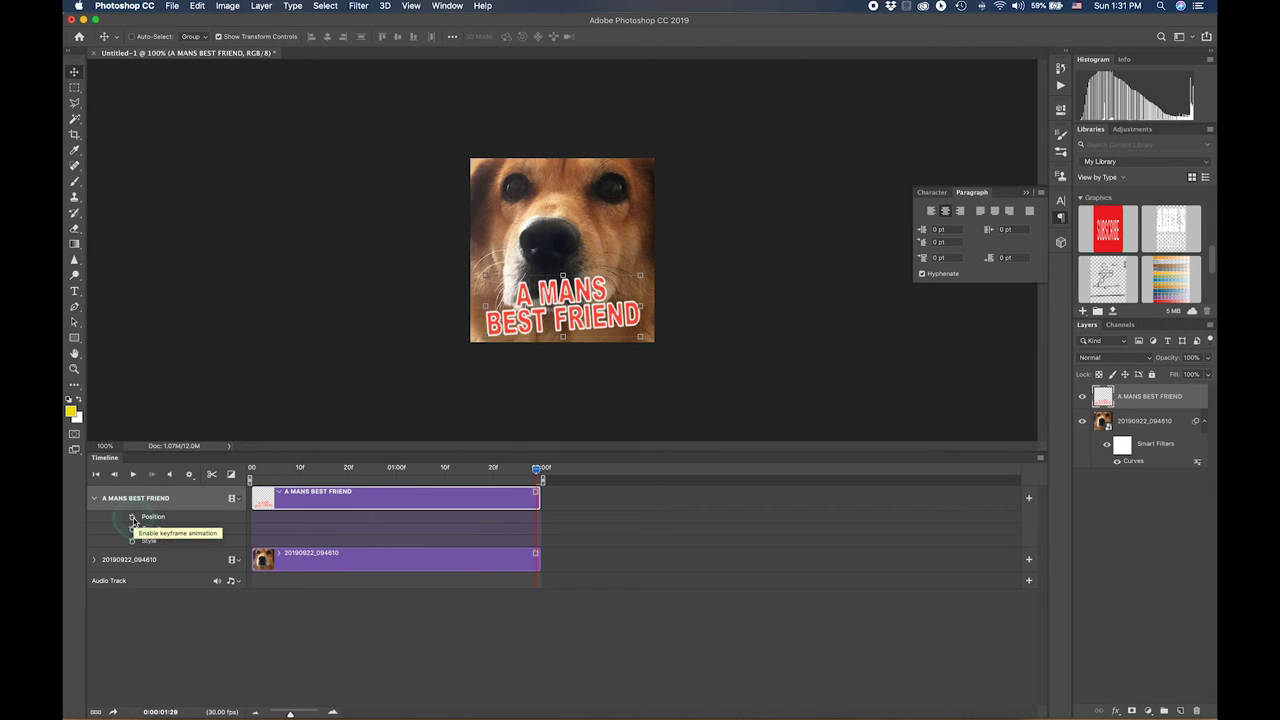
click(132, 517)
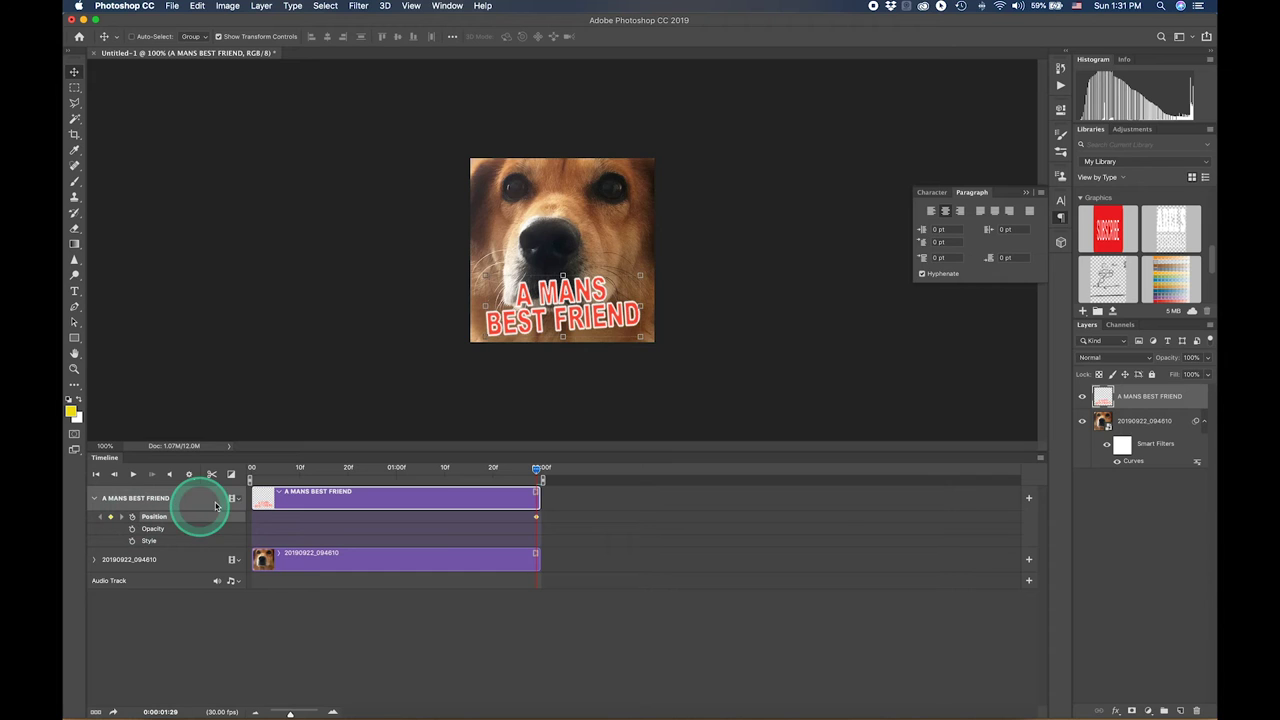
Scrub the playhead back to frame 0, then jump to the clip's last frame.
click(259, 471)
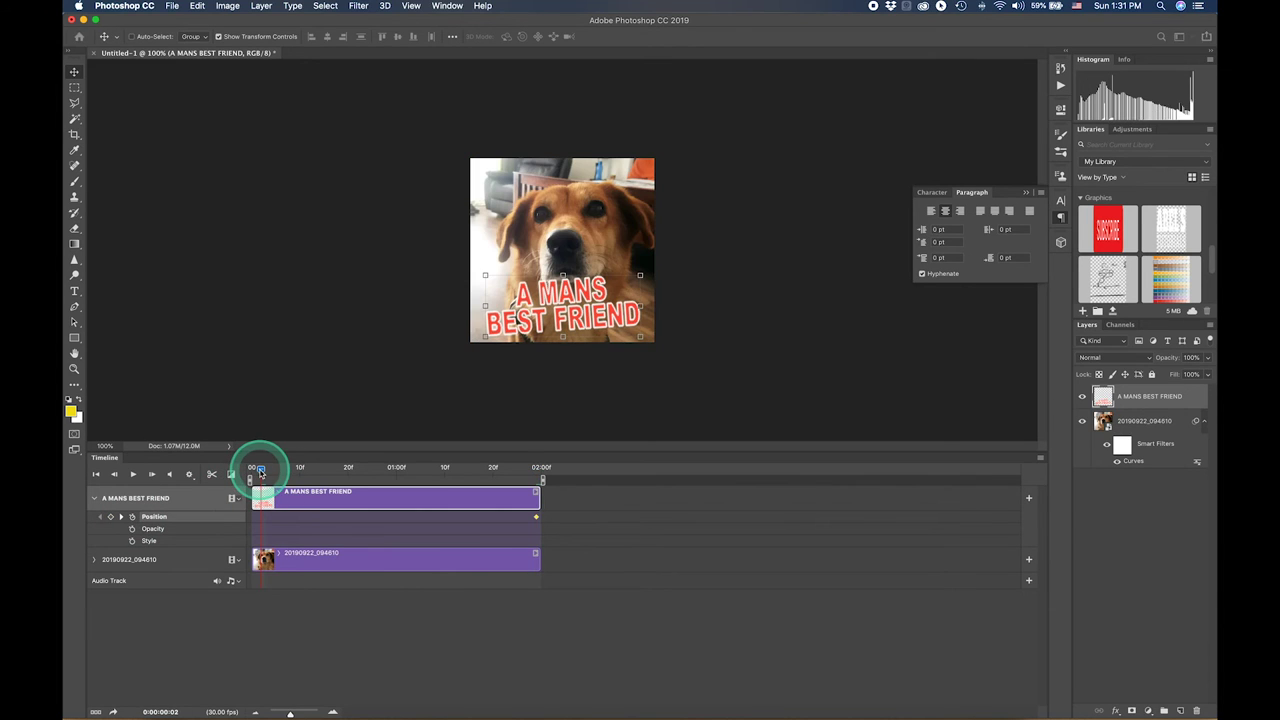
drag(259, 471, 250, 472)
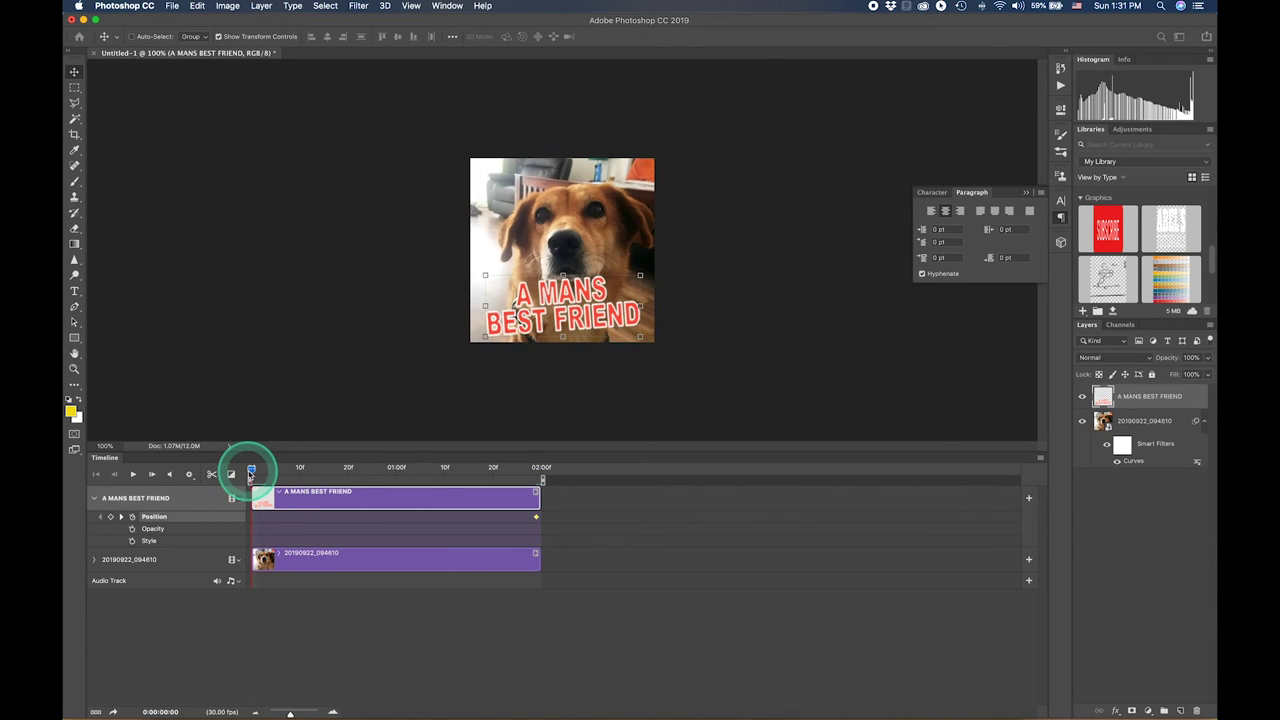
key(End)
Keyframe the caption's Opacity on the last frame and at frame 12 with 0% opacity.
click(132, 528)
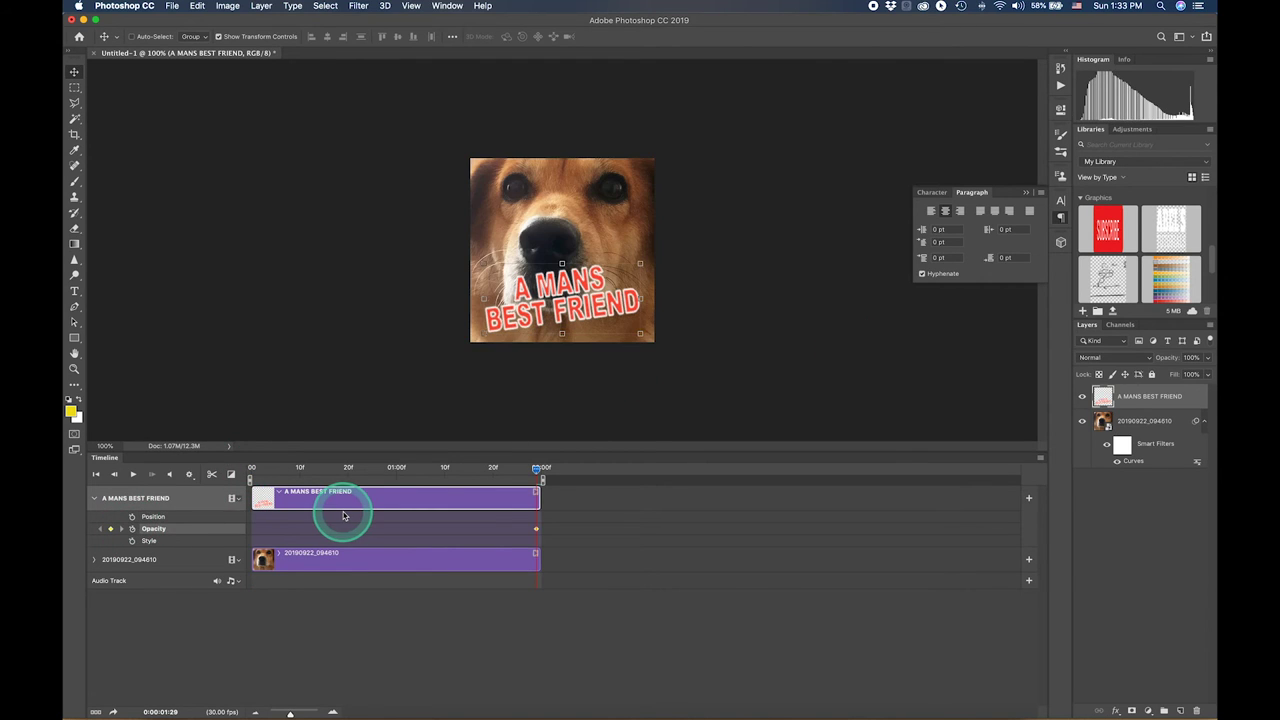
click(259, 468)
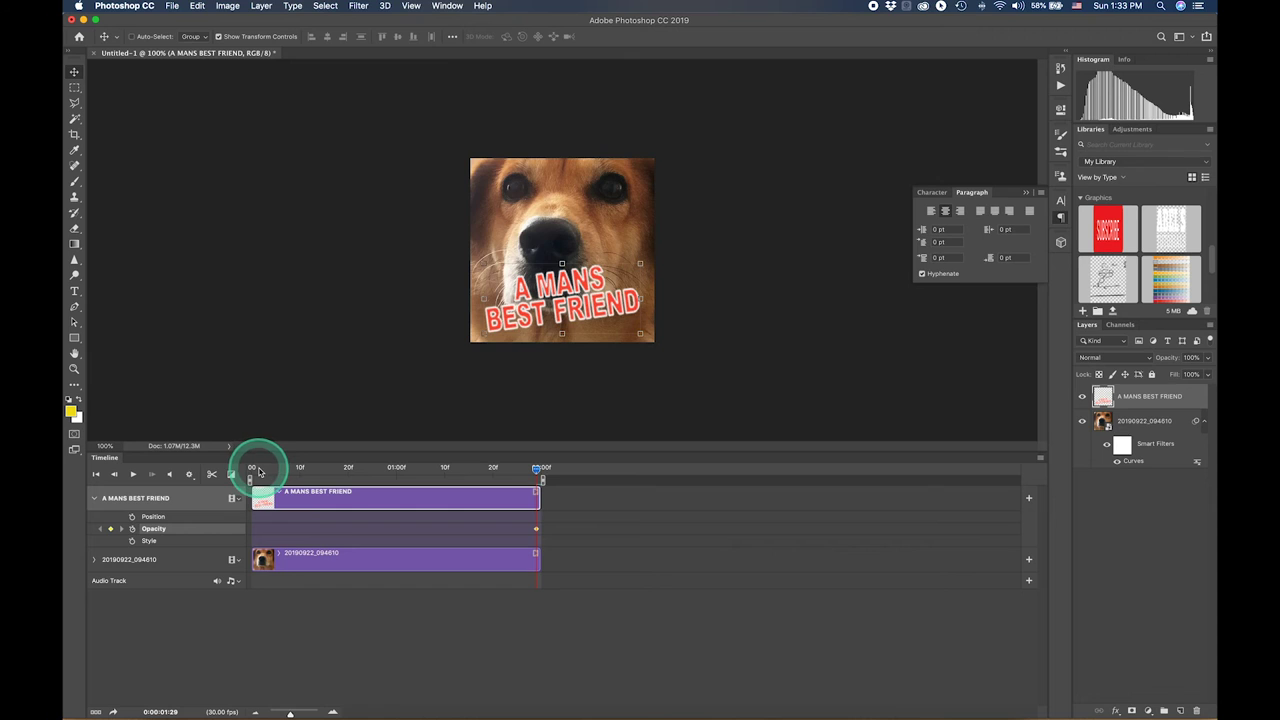
mouse_move(262, 468)
mouse_down()
mouse_move(251, 470)
mouse_move(309, 470)
mouse_up()
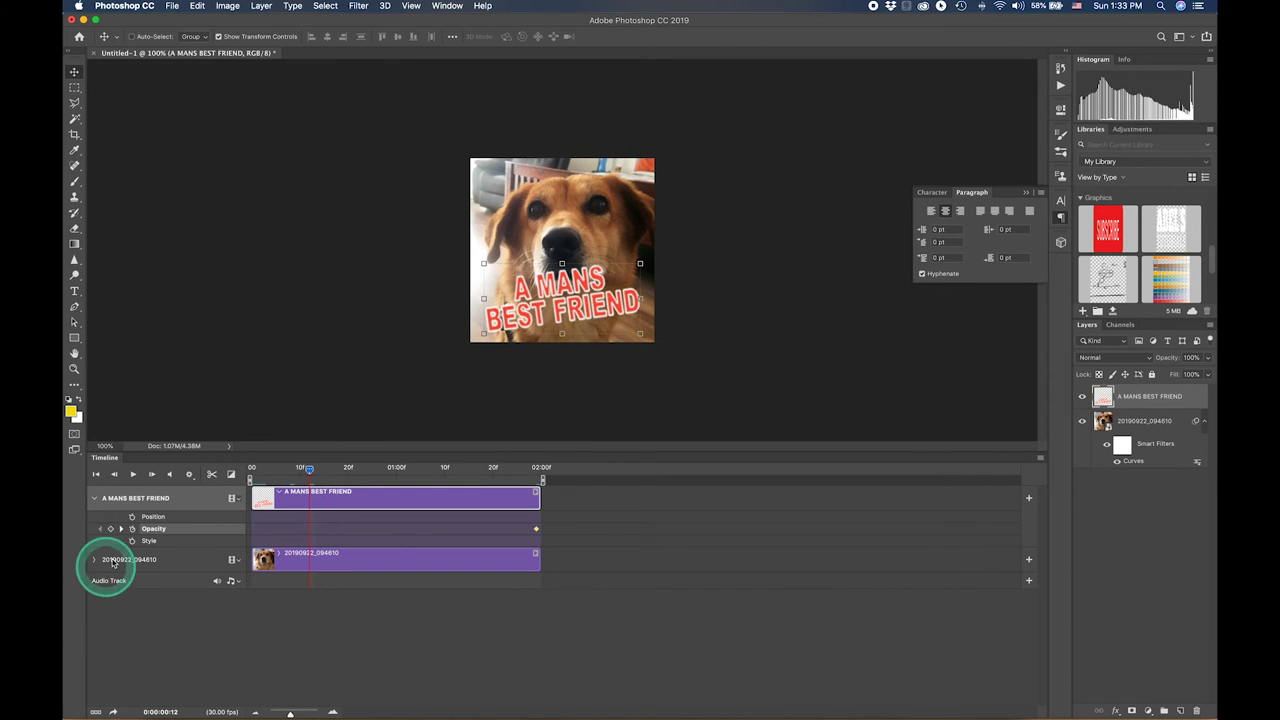
click(111, 528)
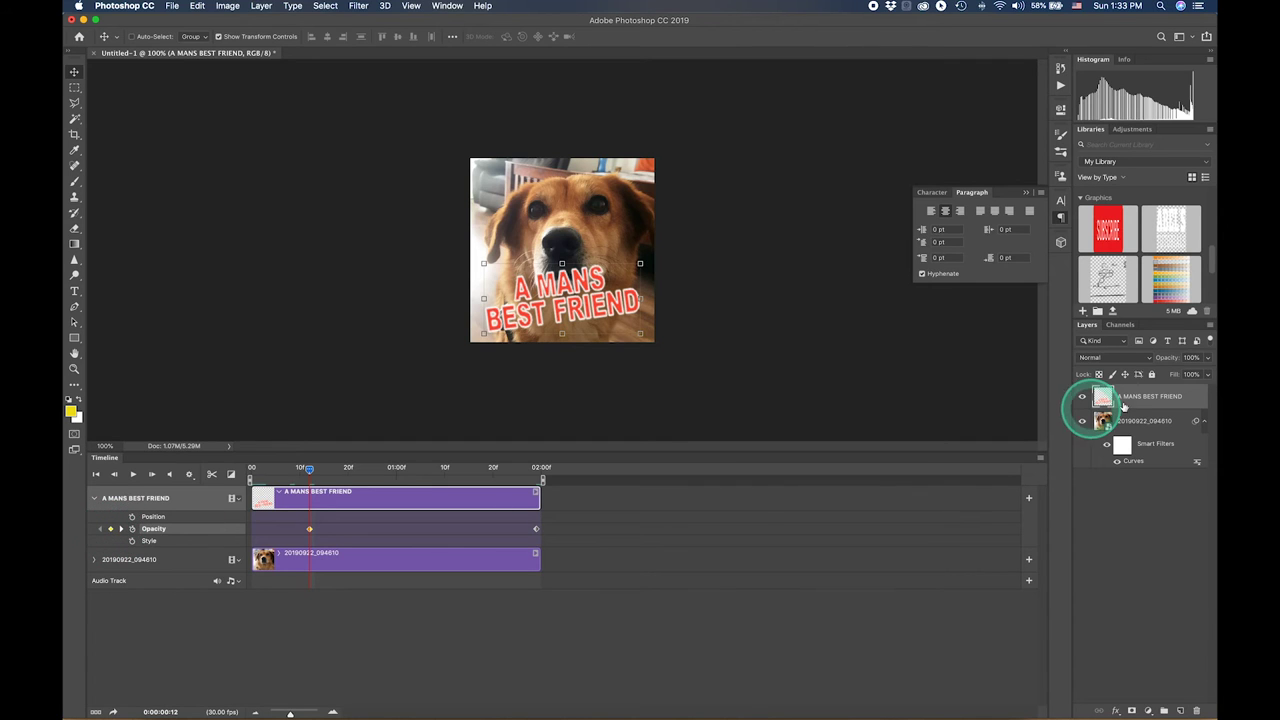
drag(1206, 362, 1141, 376)
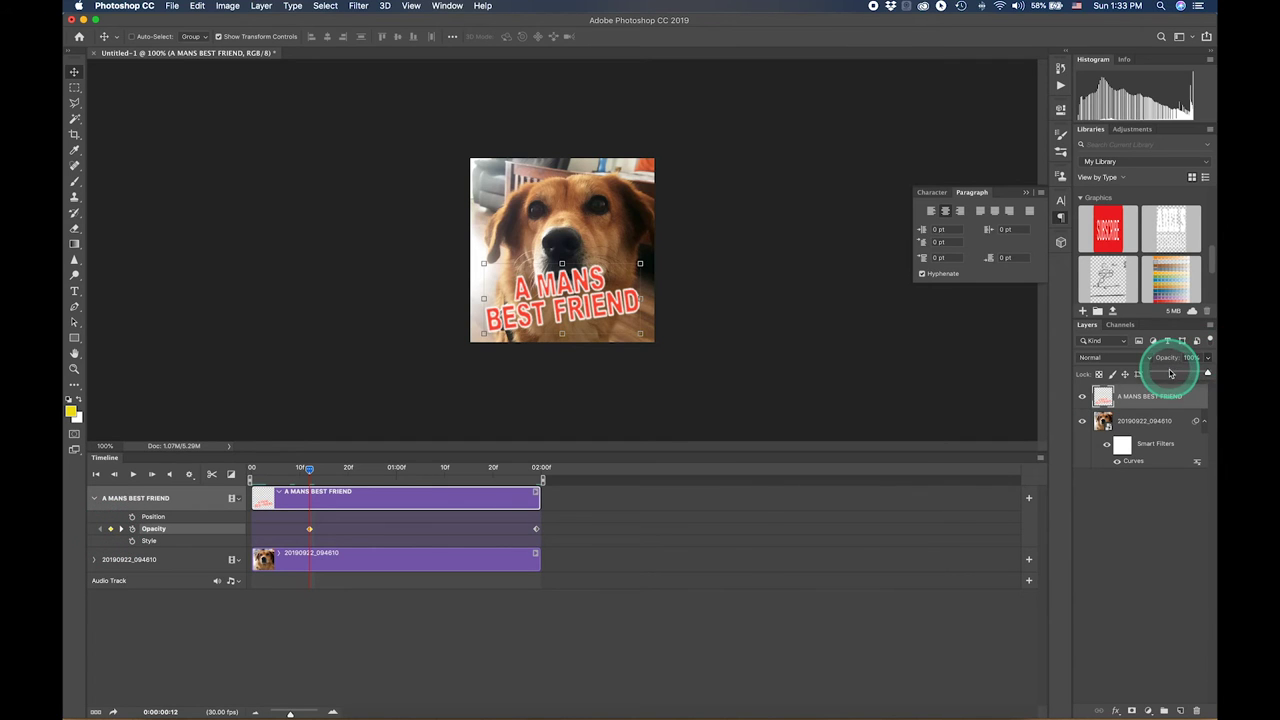
Scrub the early frames to confirm the caption is hidden and fades in.
drag(286, 471, 307, 472)
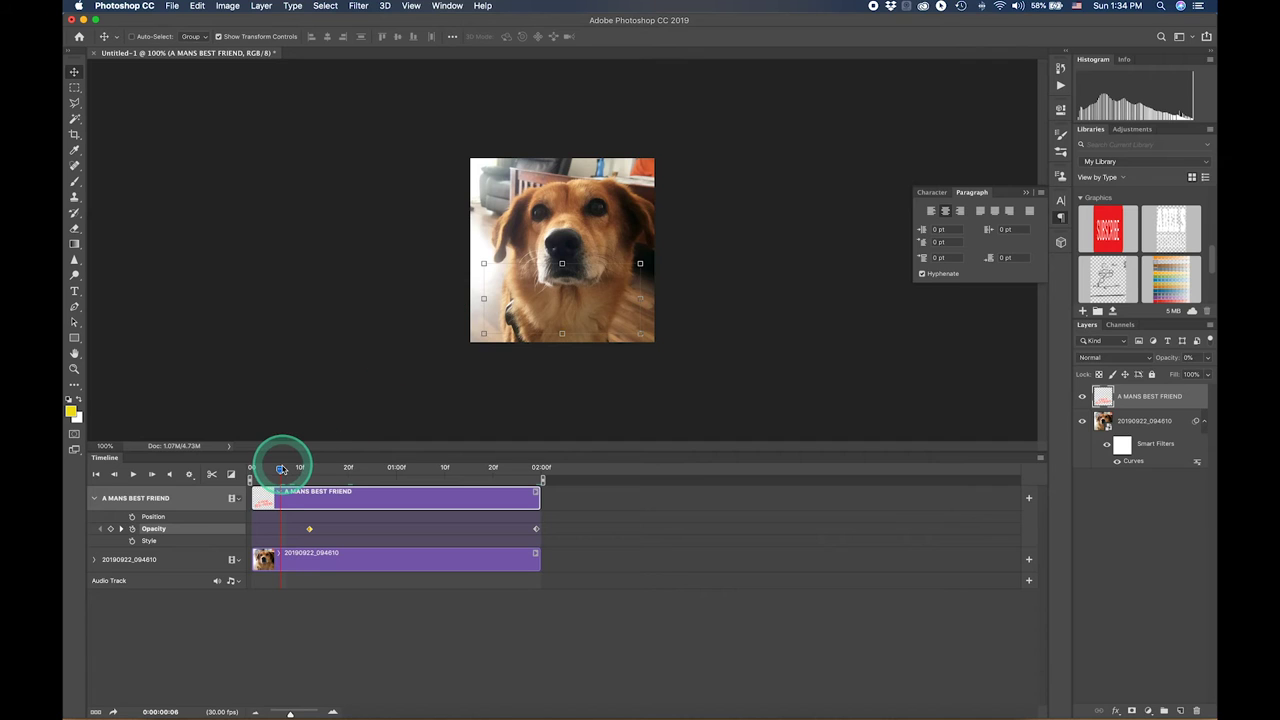
click(280, 472)
mouse_move(280, 472)
mouse_down()
mouse_move(255, 468)
mouse_move(537, 470)
mouse_up()
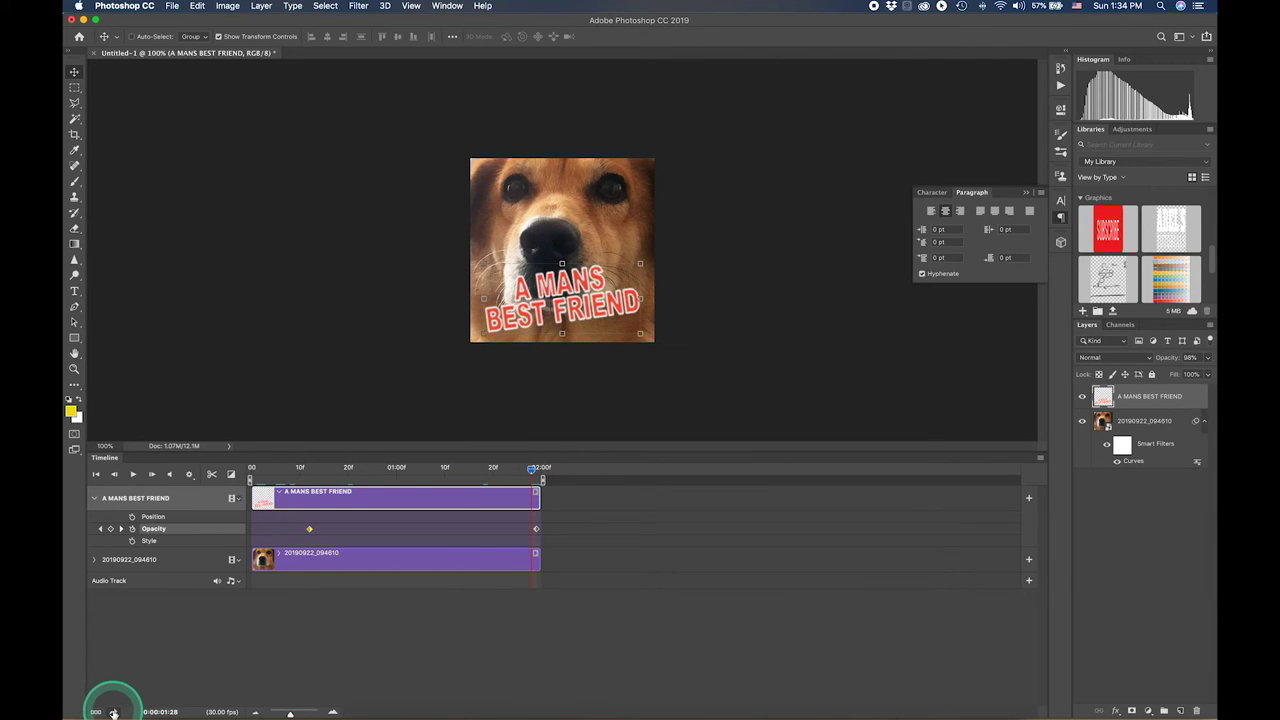
Set the Render Video output folder to Dropbox > tutorials > Meme Tutorial.
click(316, 661)
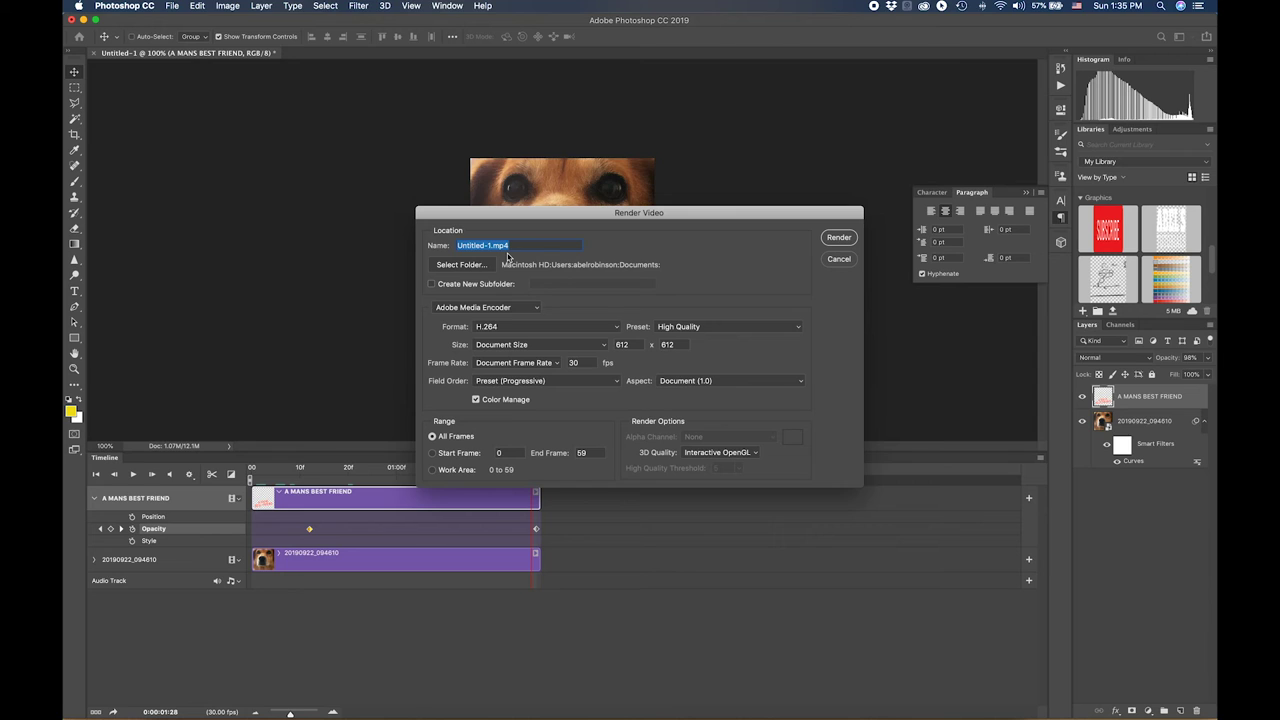
drag(510, 253, 538, 275)
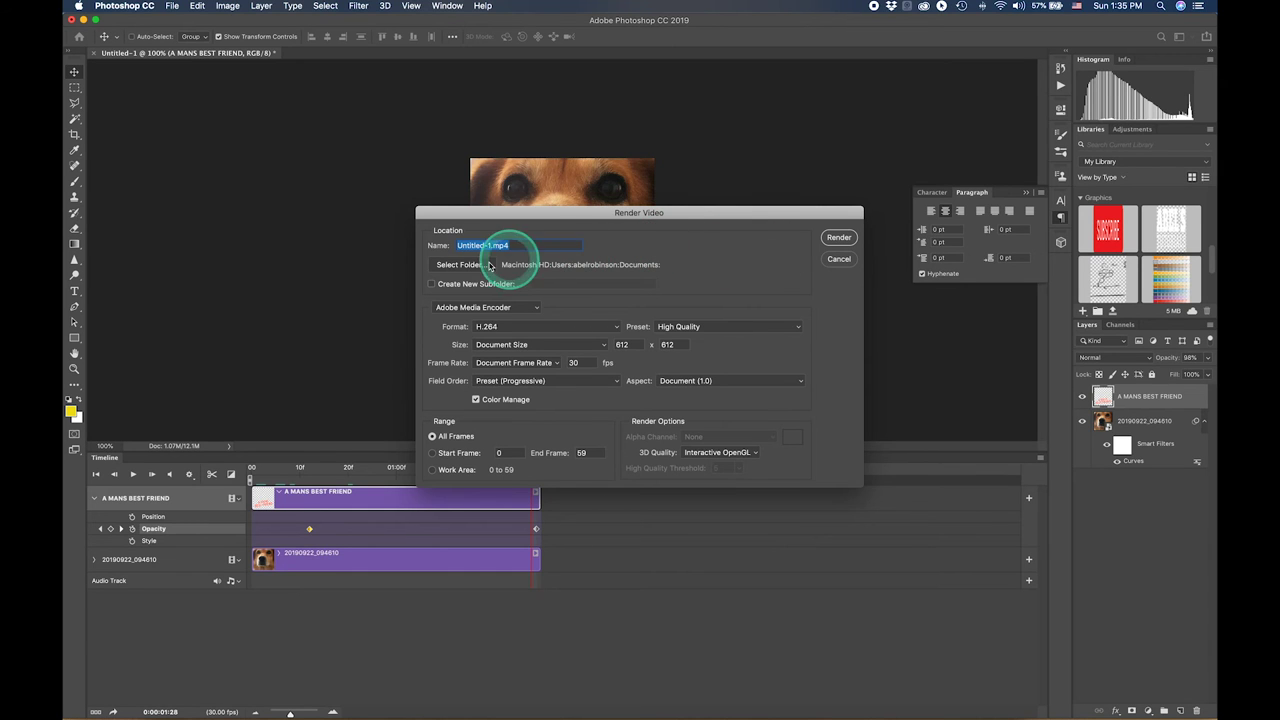
click(477, 266)
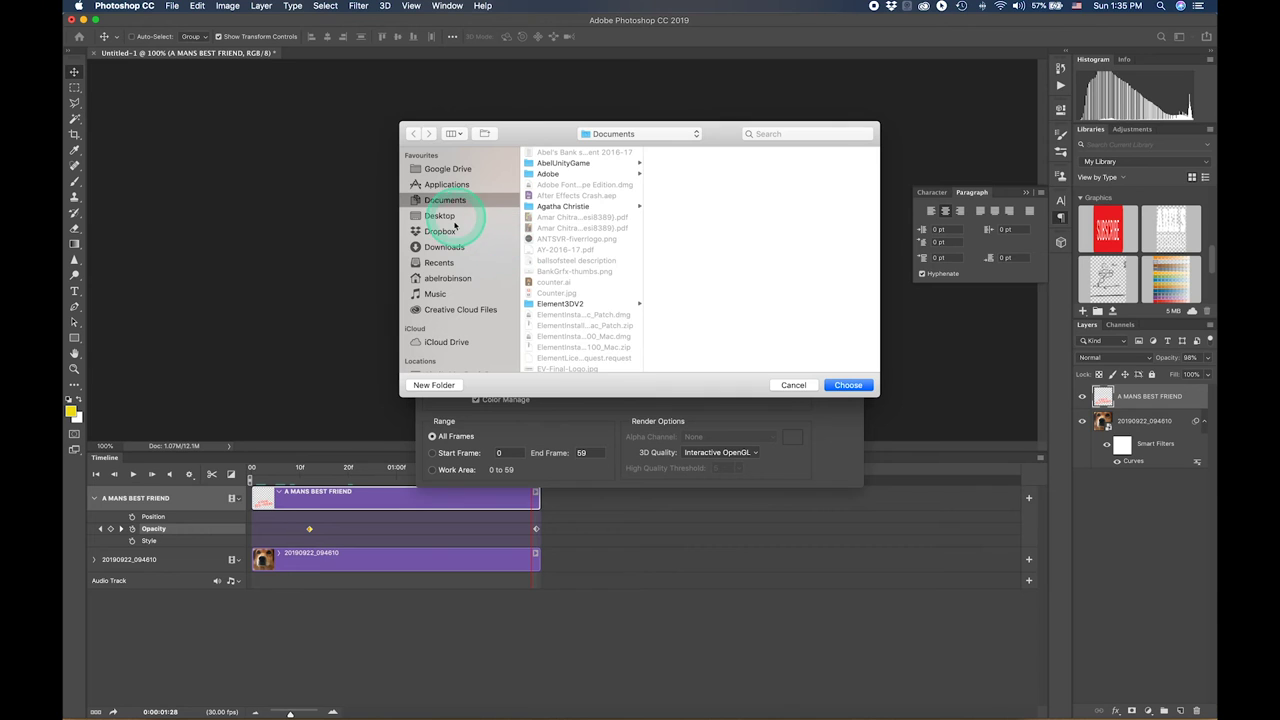
click(440, 231)
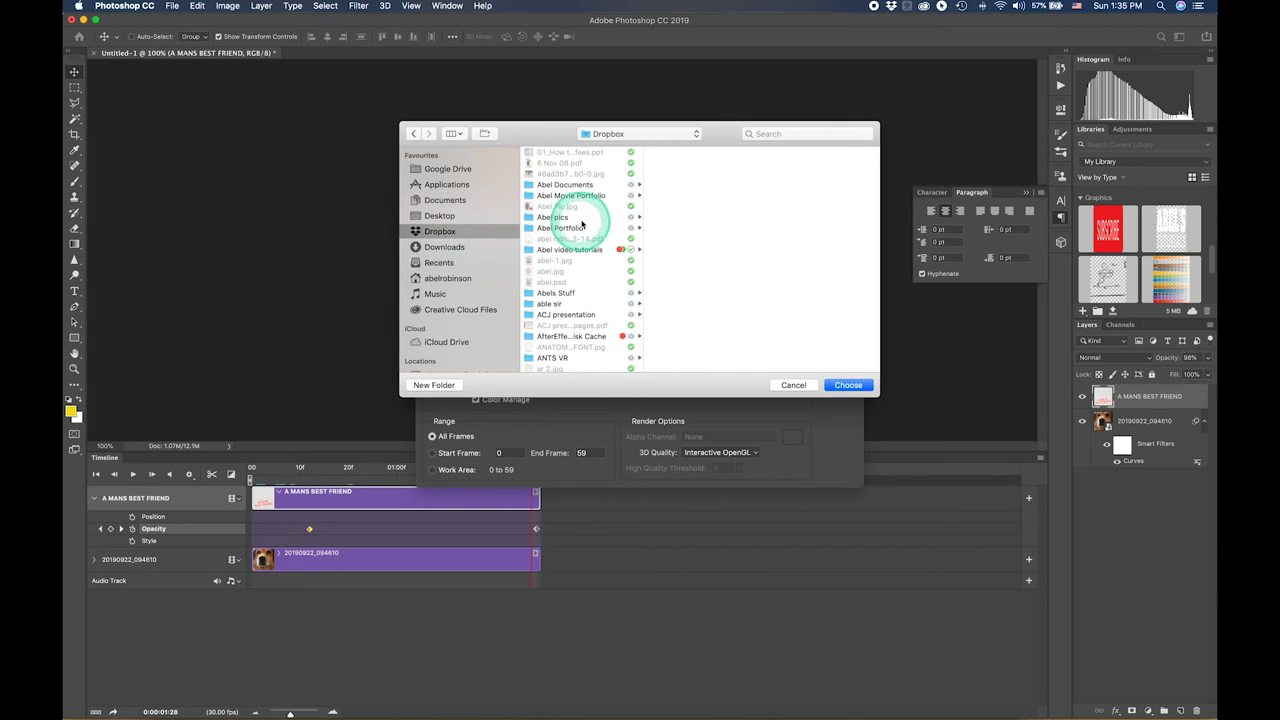
click(570, 249)
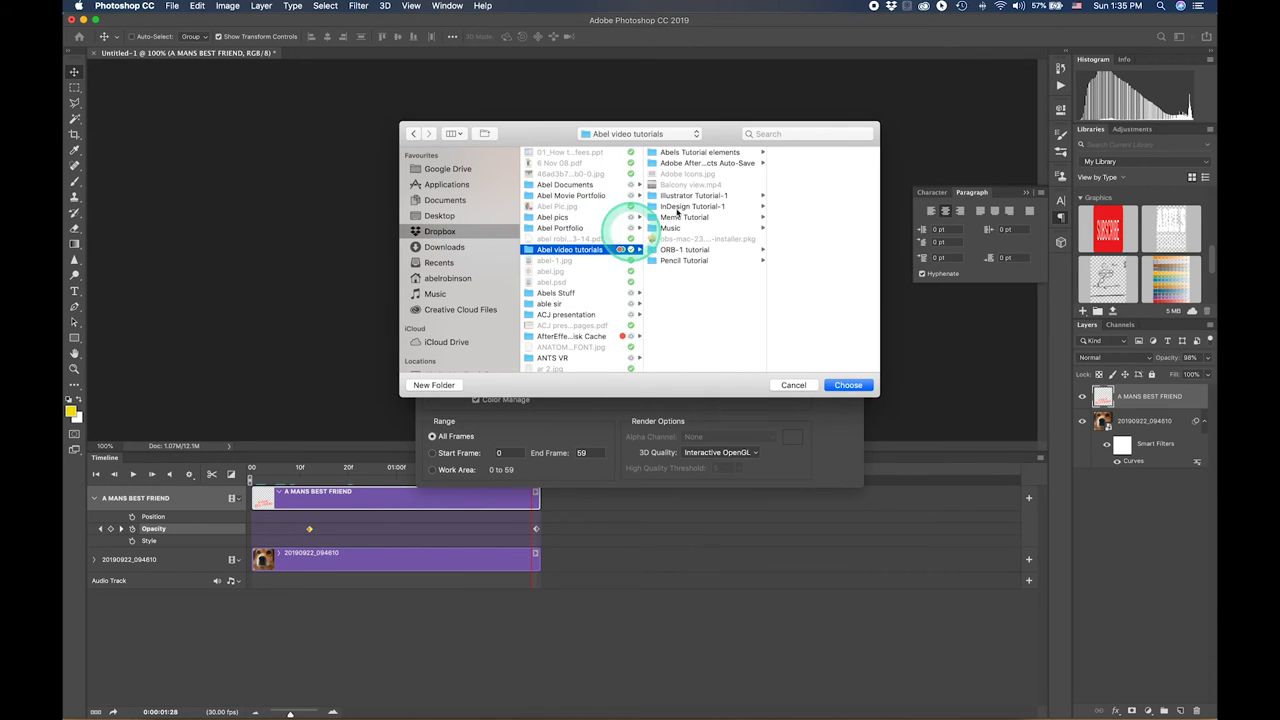
click(682, 218)
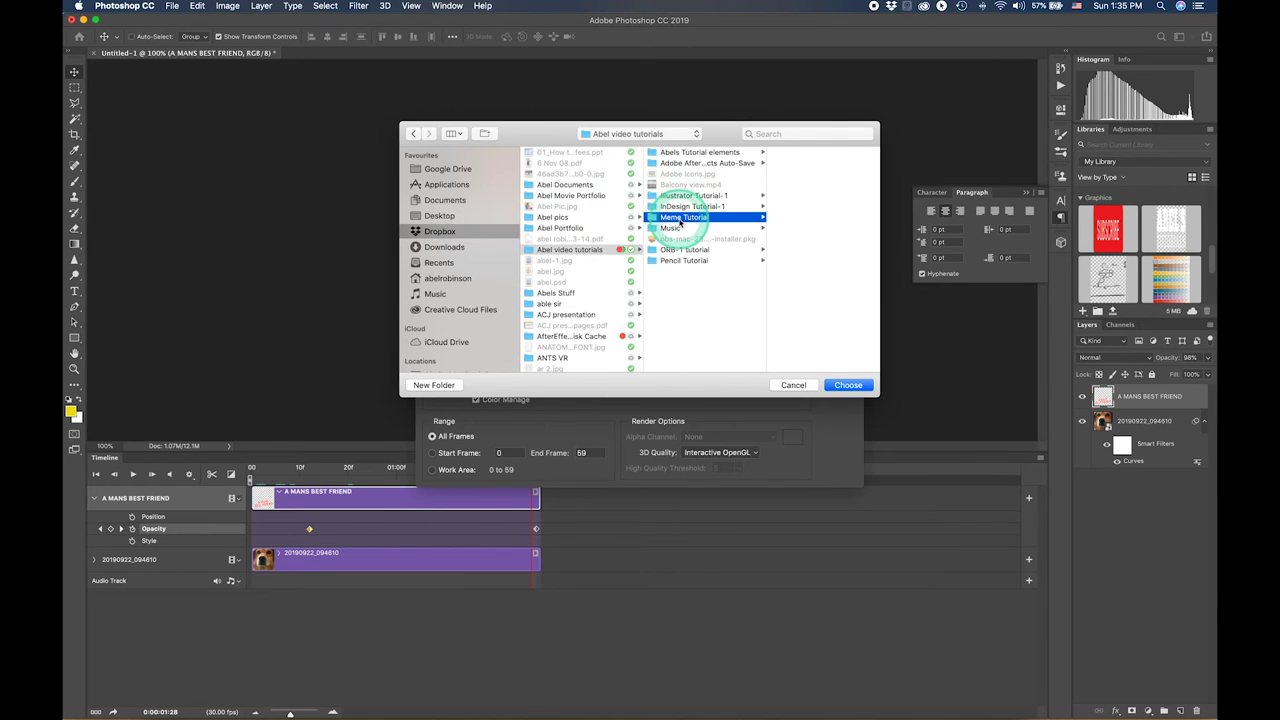
click(722, 300)
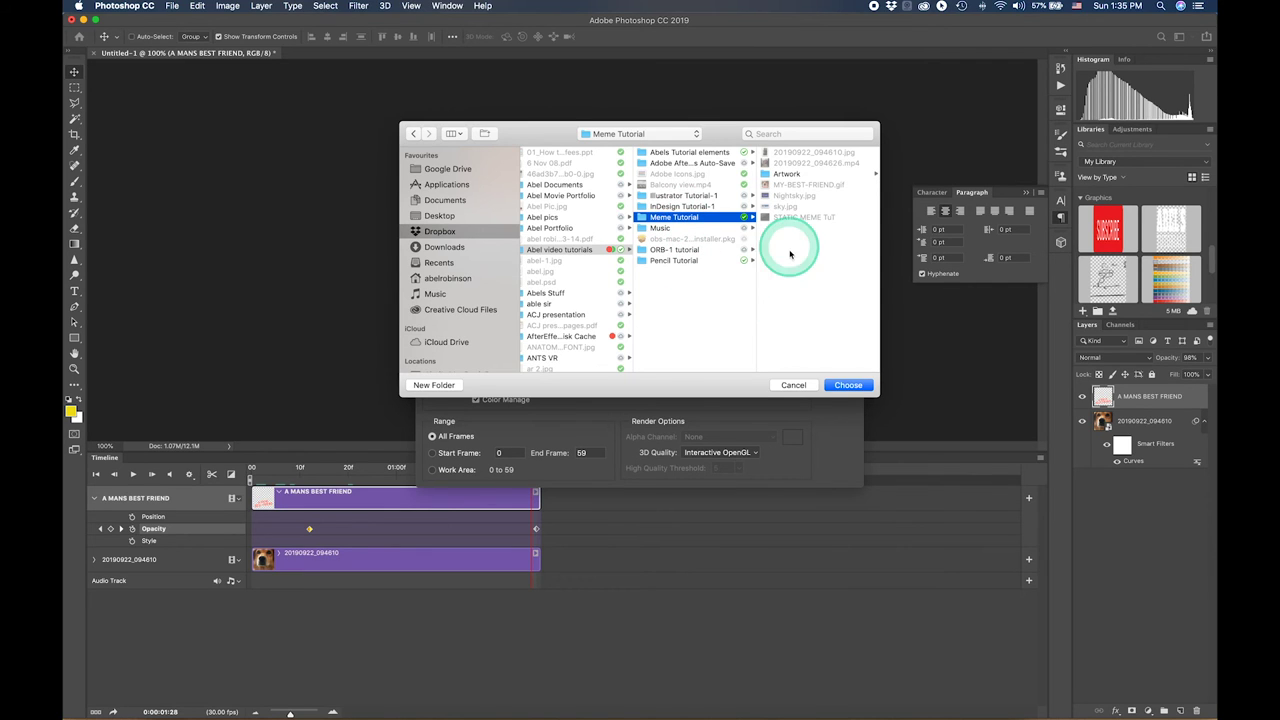
click(848, 386)
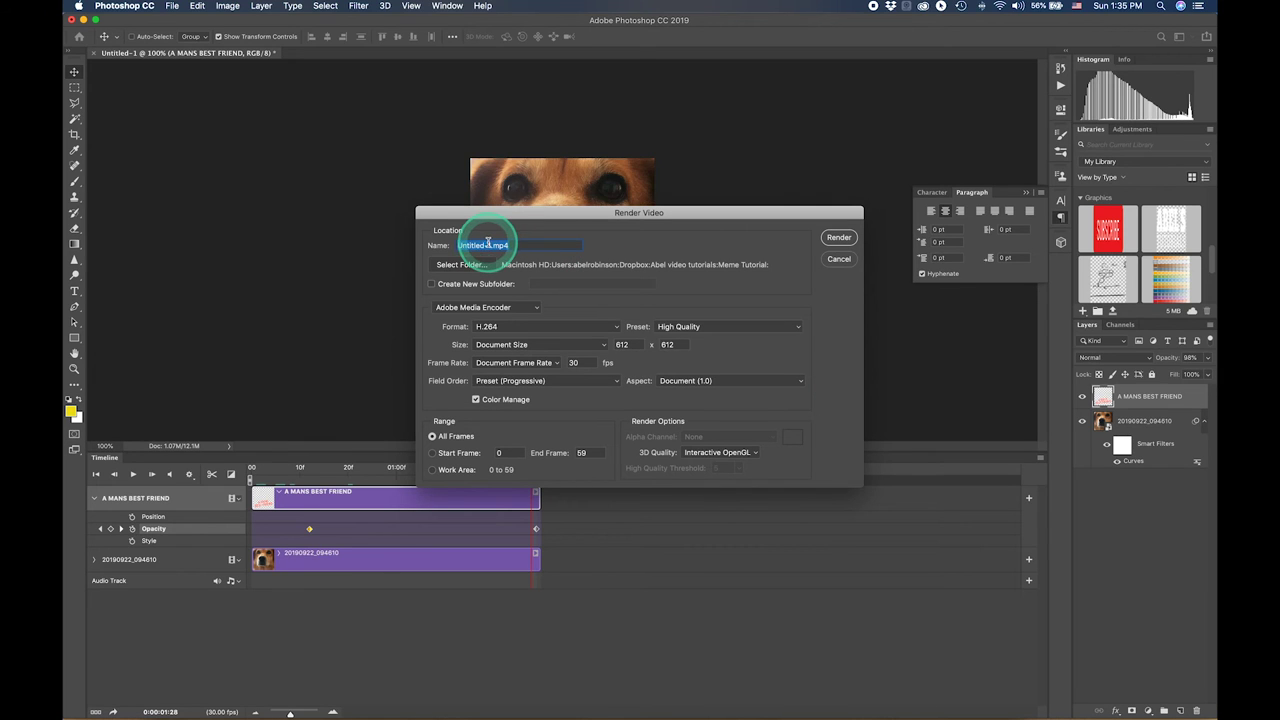
Name the output Meme-1.mp4 and render it as H.264 High Quality video.
click(491, 243)
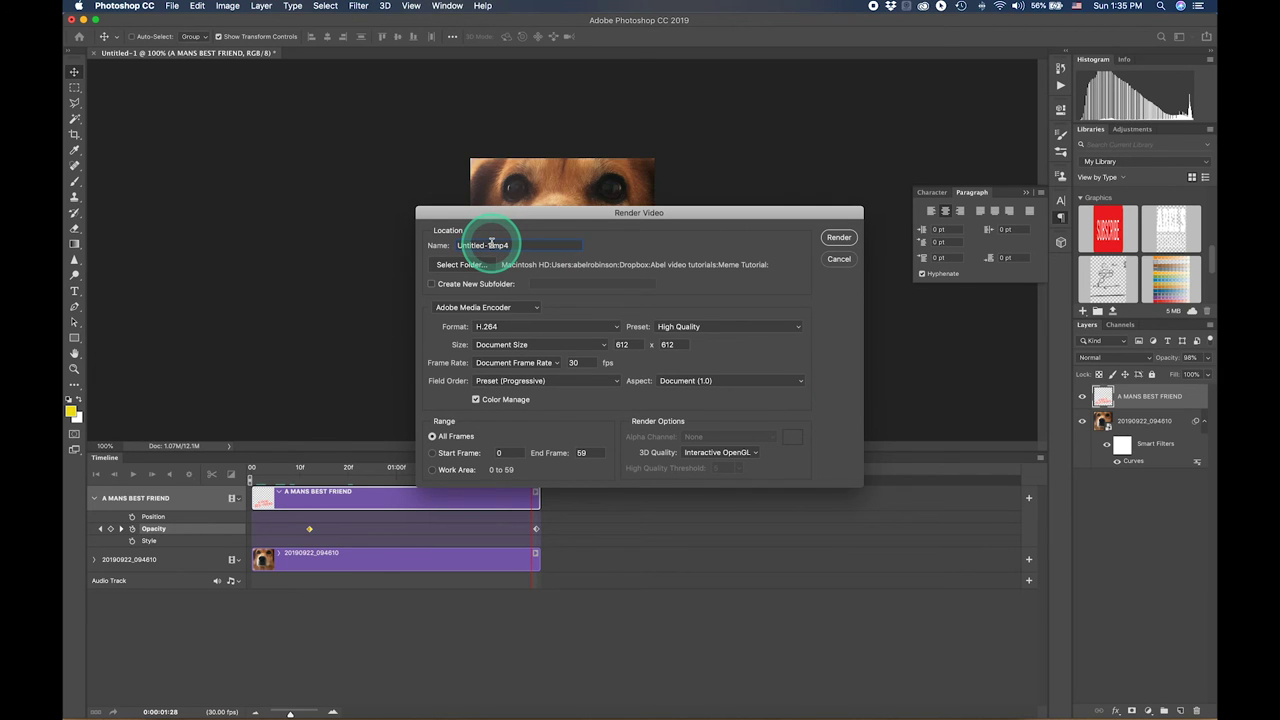
drag(489, 244, 446, 245)
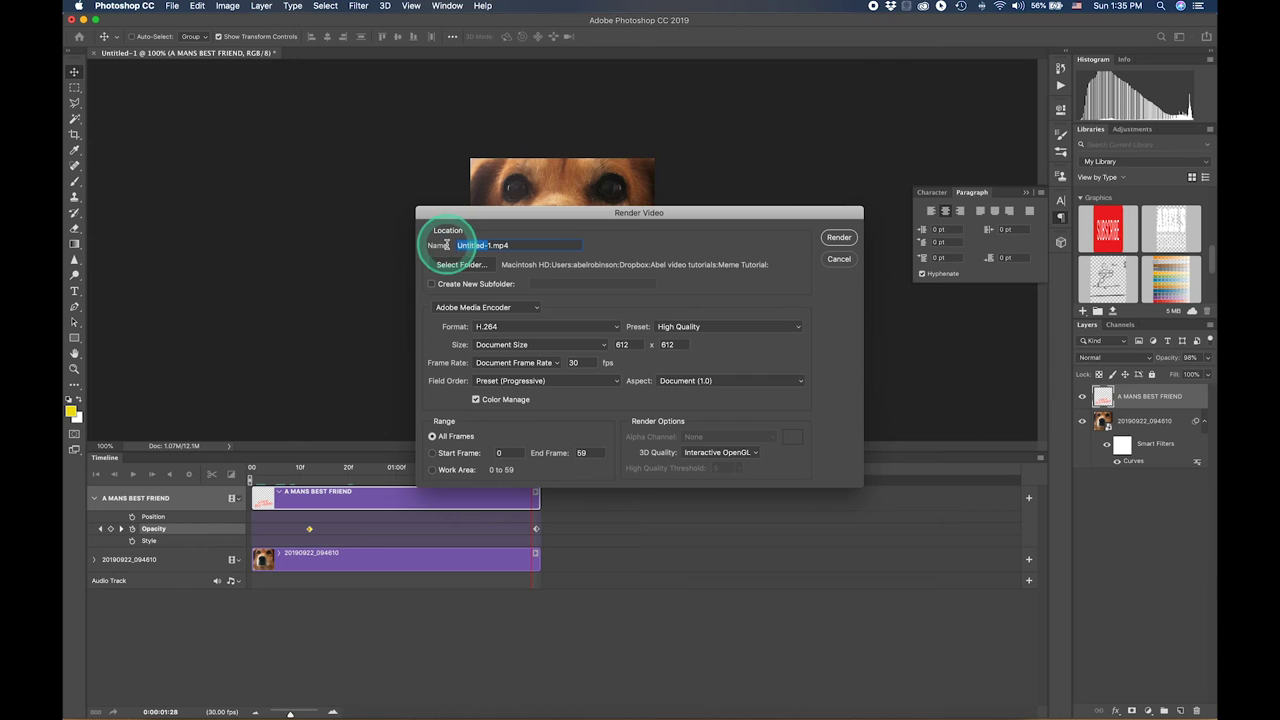
text(Meme1)
click(576, 270)
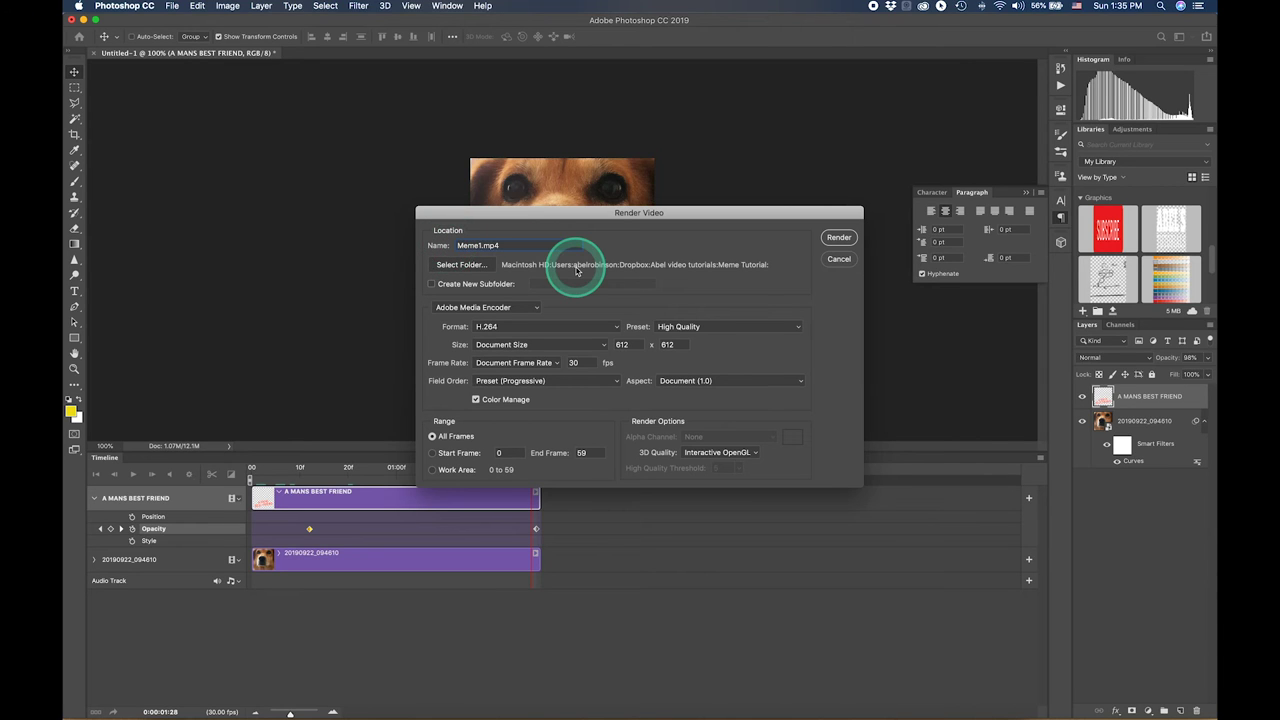
text(-)
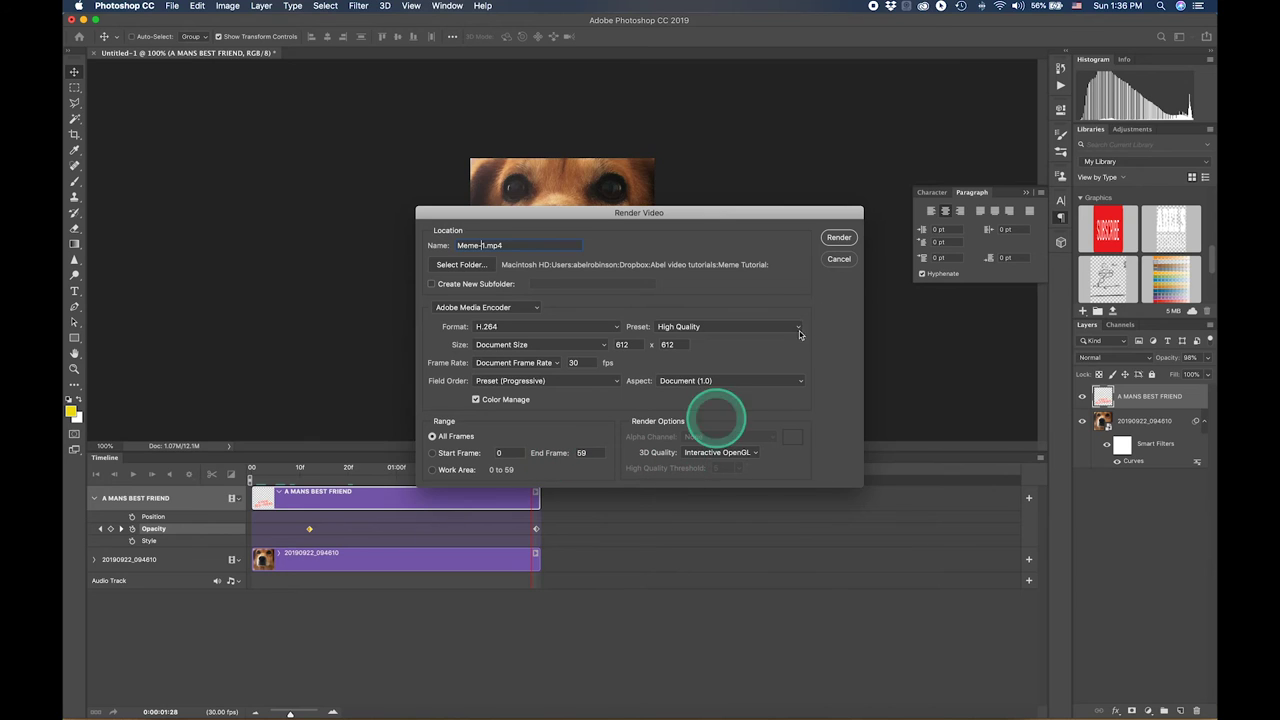
click(836, 242)
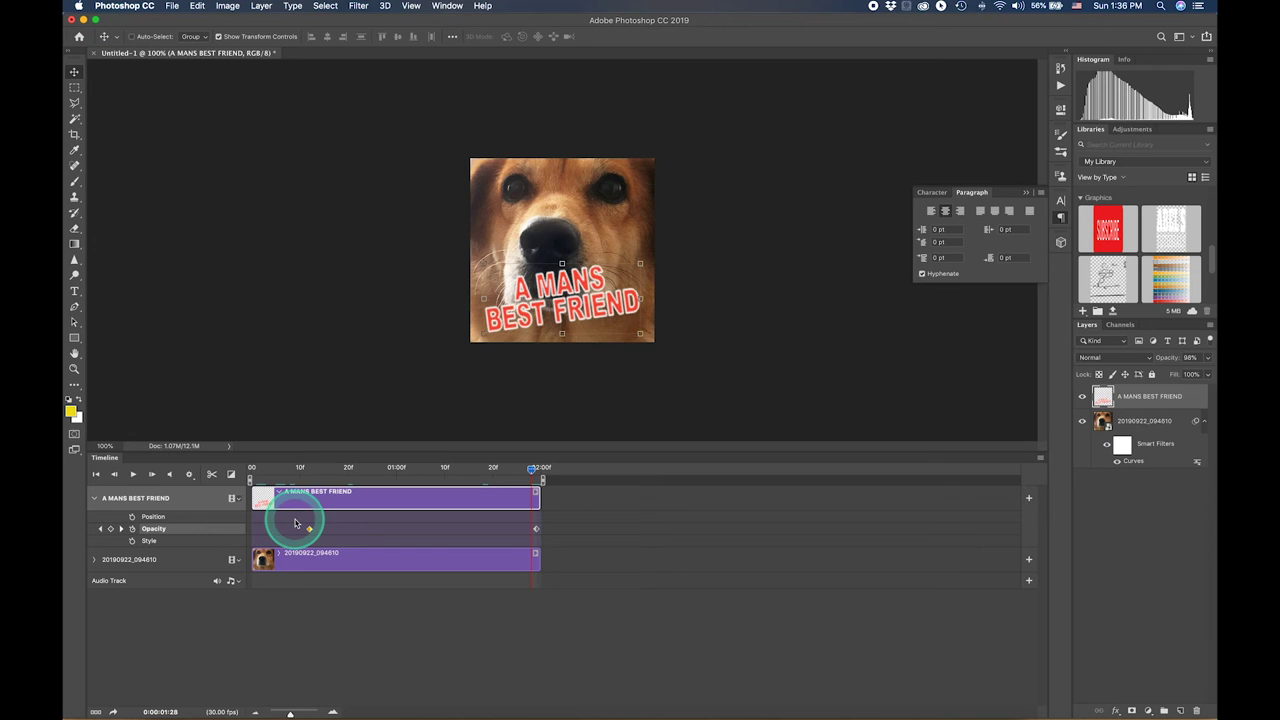
Open File > Export > Save for Web (Legacy) to preview the animation as a GIF.
click(173, 9)
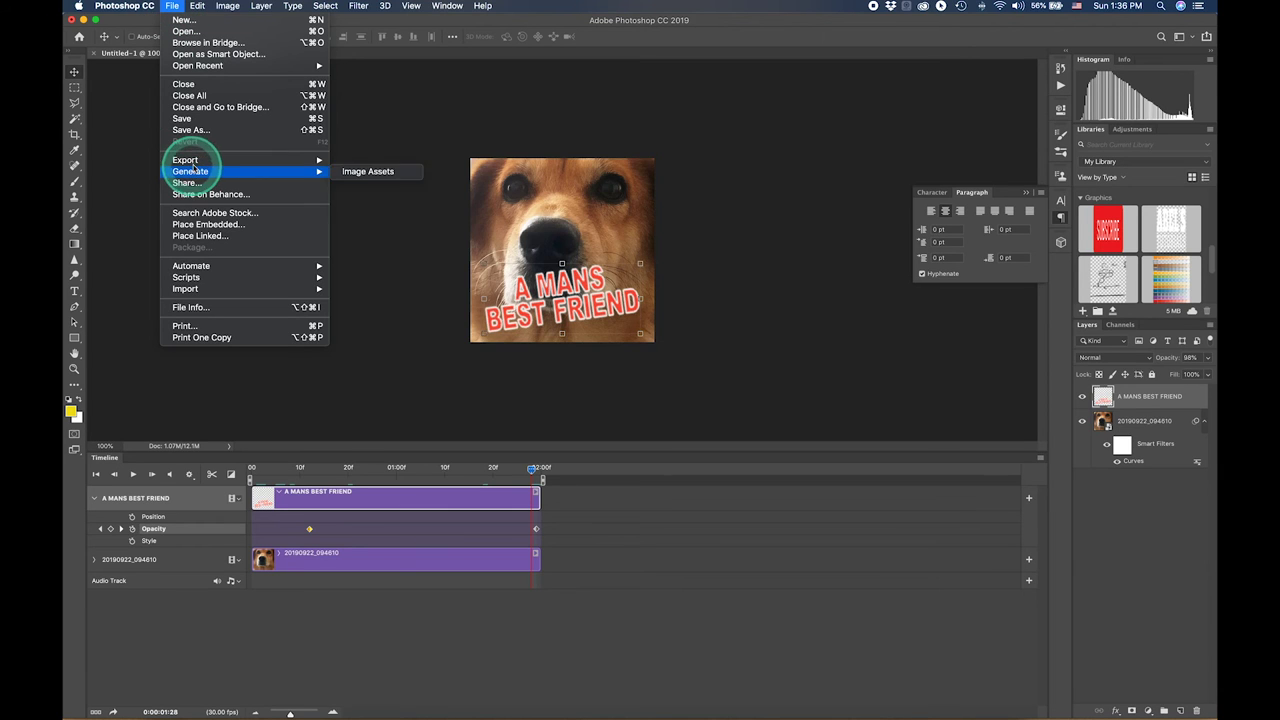
mouse_move(186, 160)
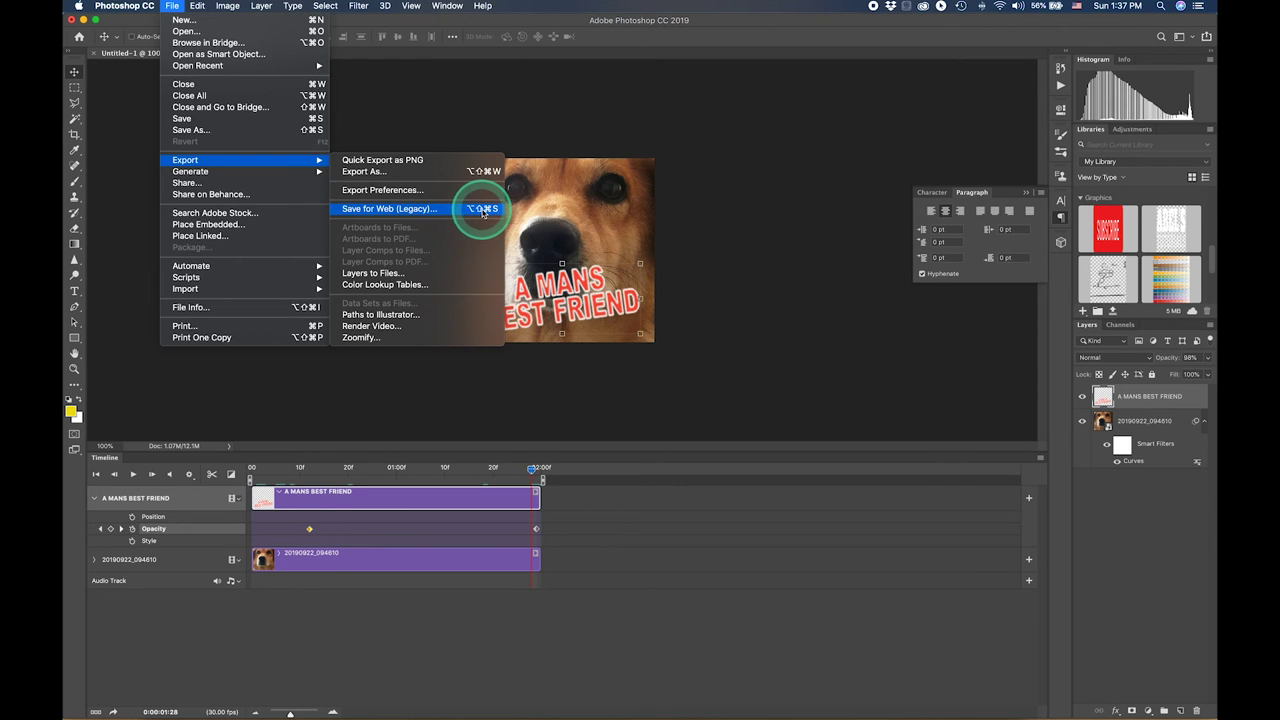
click(482, 210)
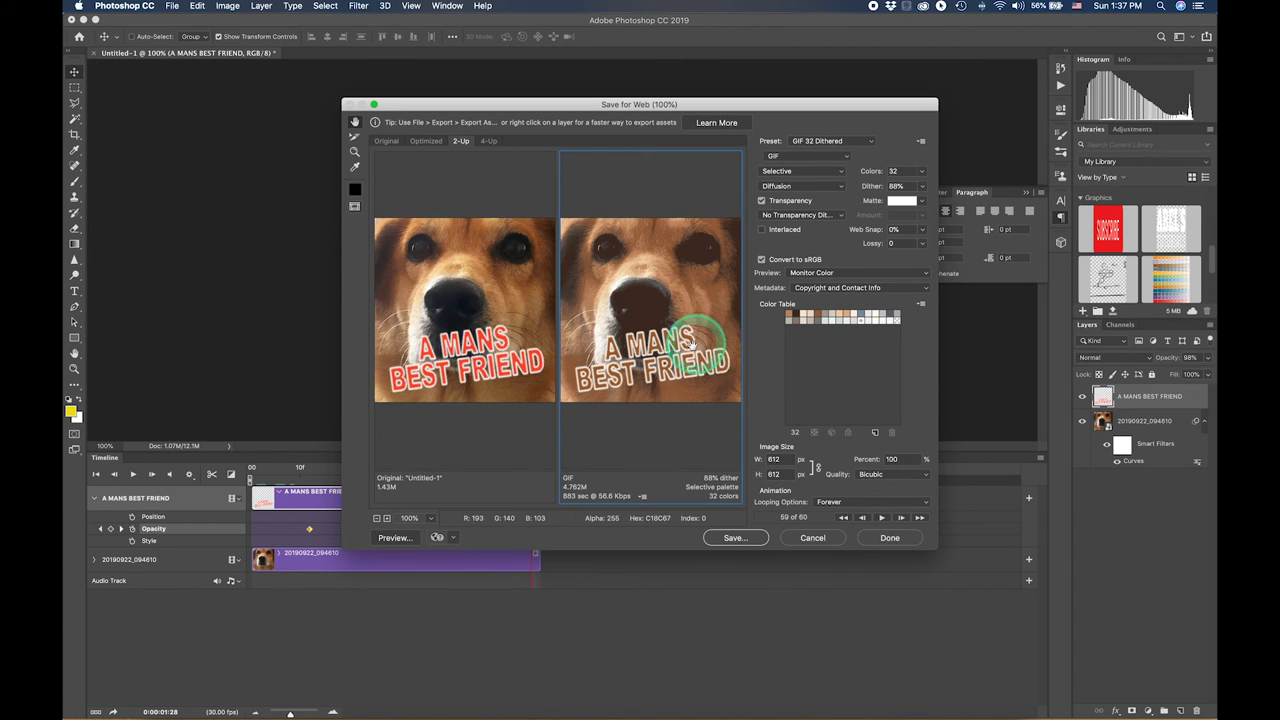
Choose the GIF 128 Dithered preset and play the animation preview.
click(862, 142)
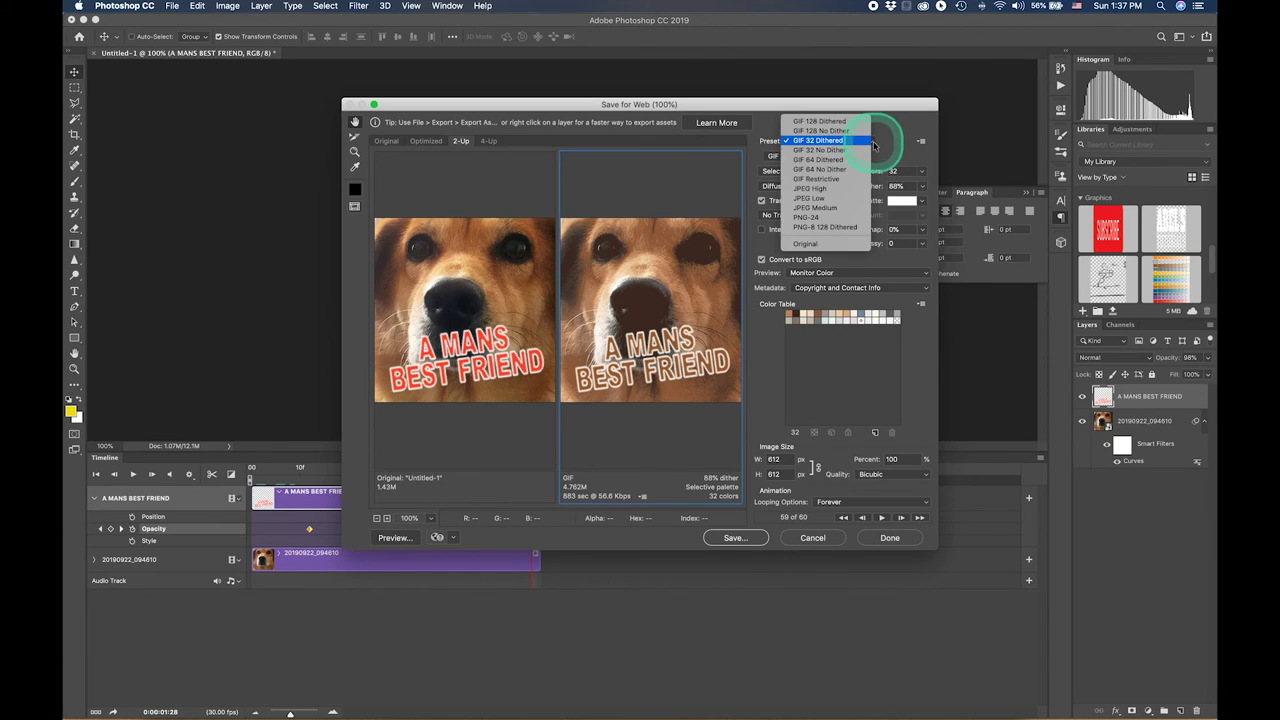
click(822, 122)
click(826, 122)
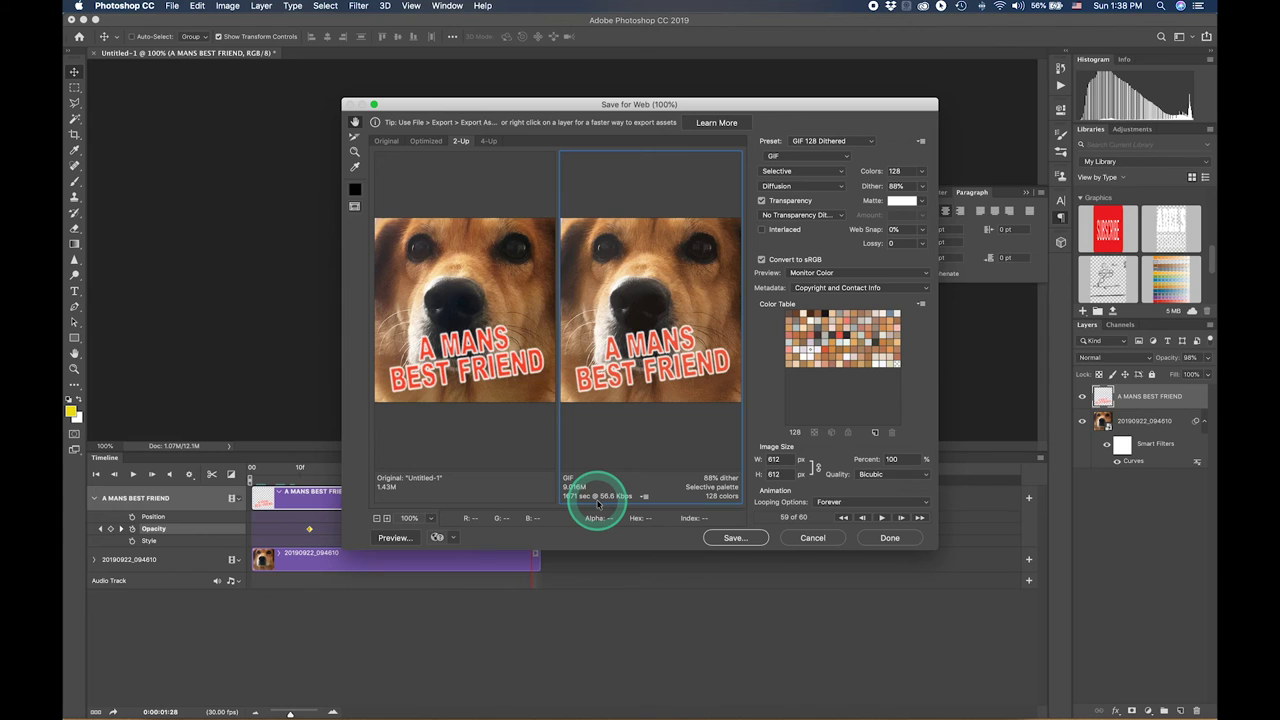
click(881, 518)
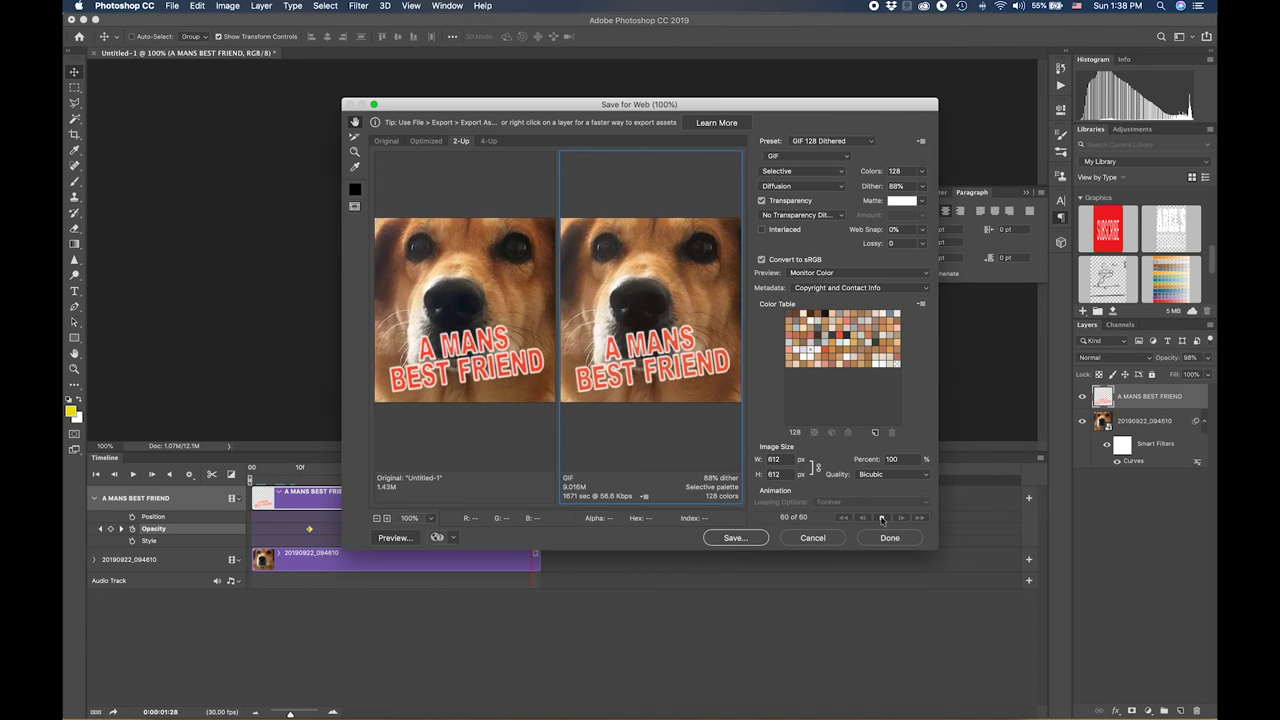
click(735, 538)
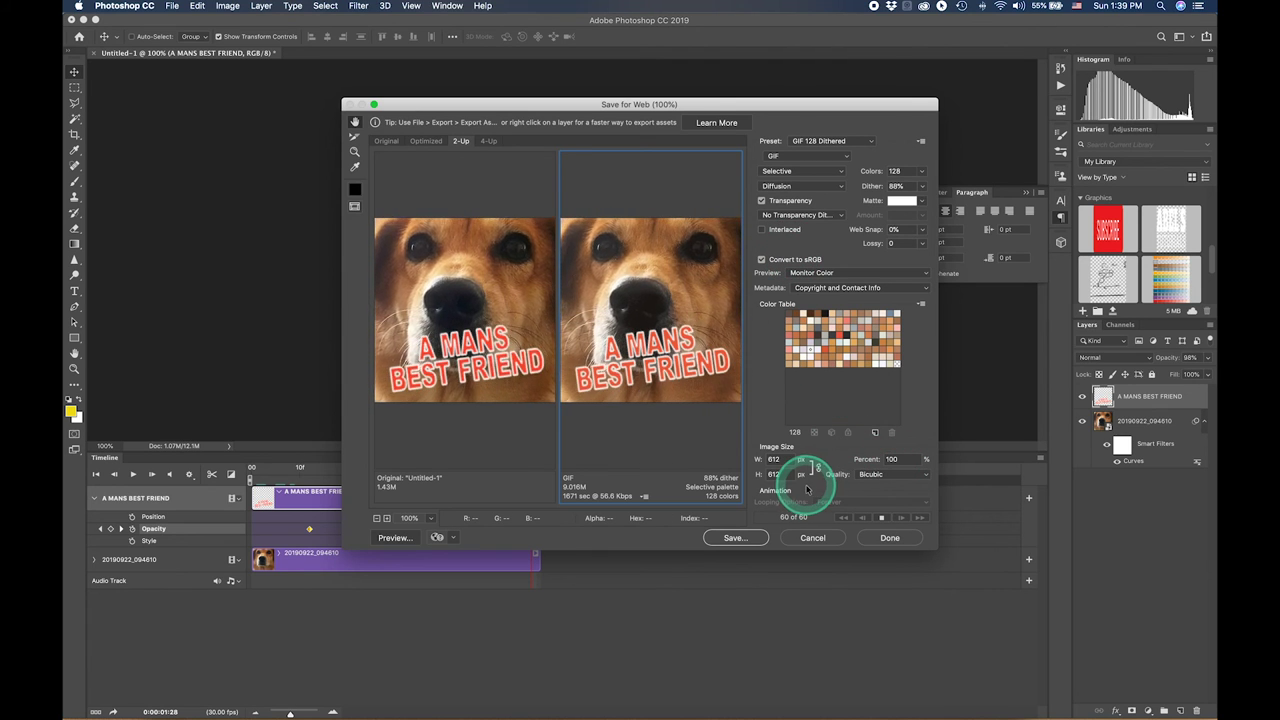
click(734, 538)
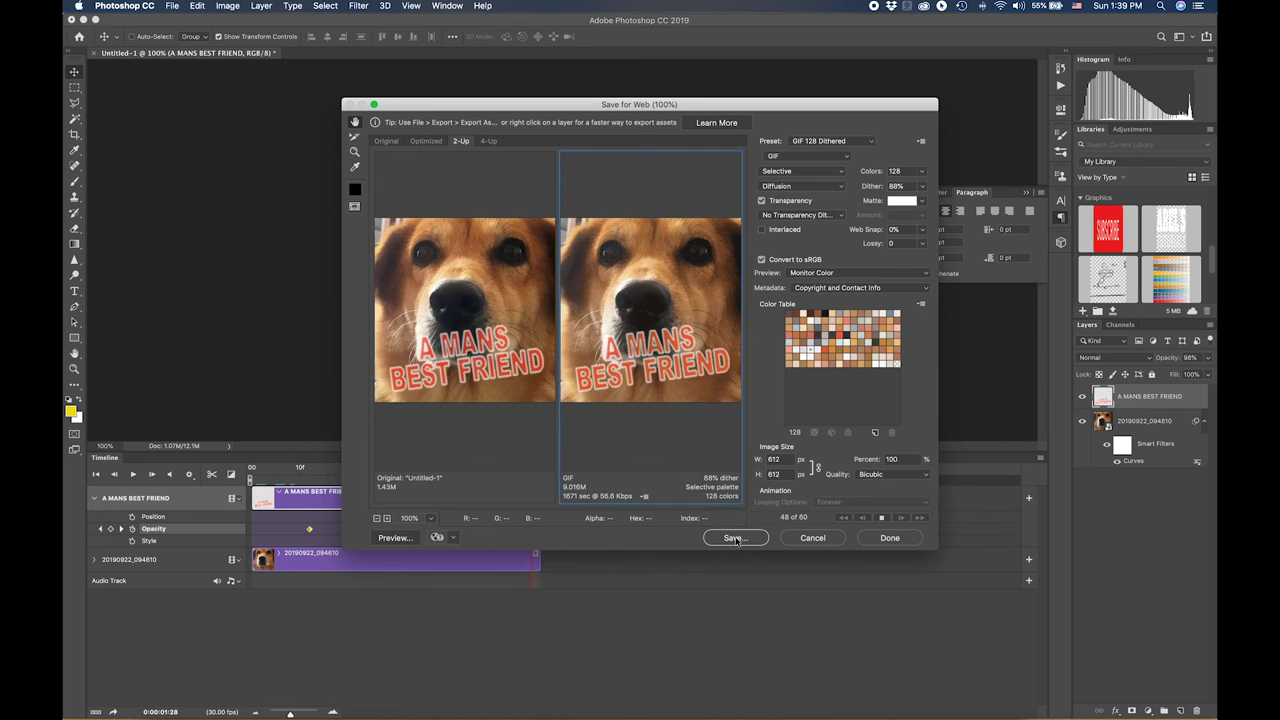
Name the optimized GIF Meme-1.gif and save it into the Meme Tutorial folder.
click(735, 539)
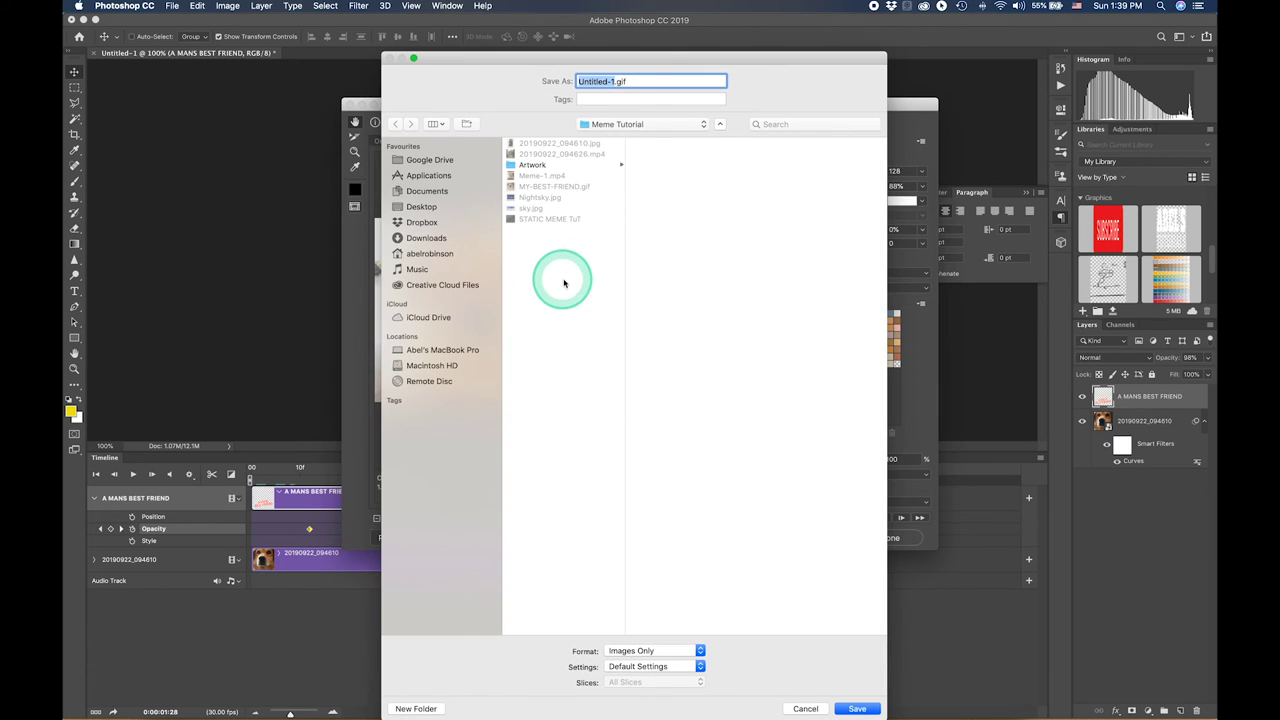
click(555, 173)
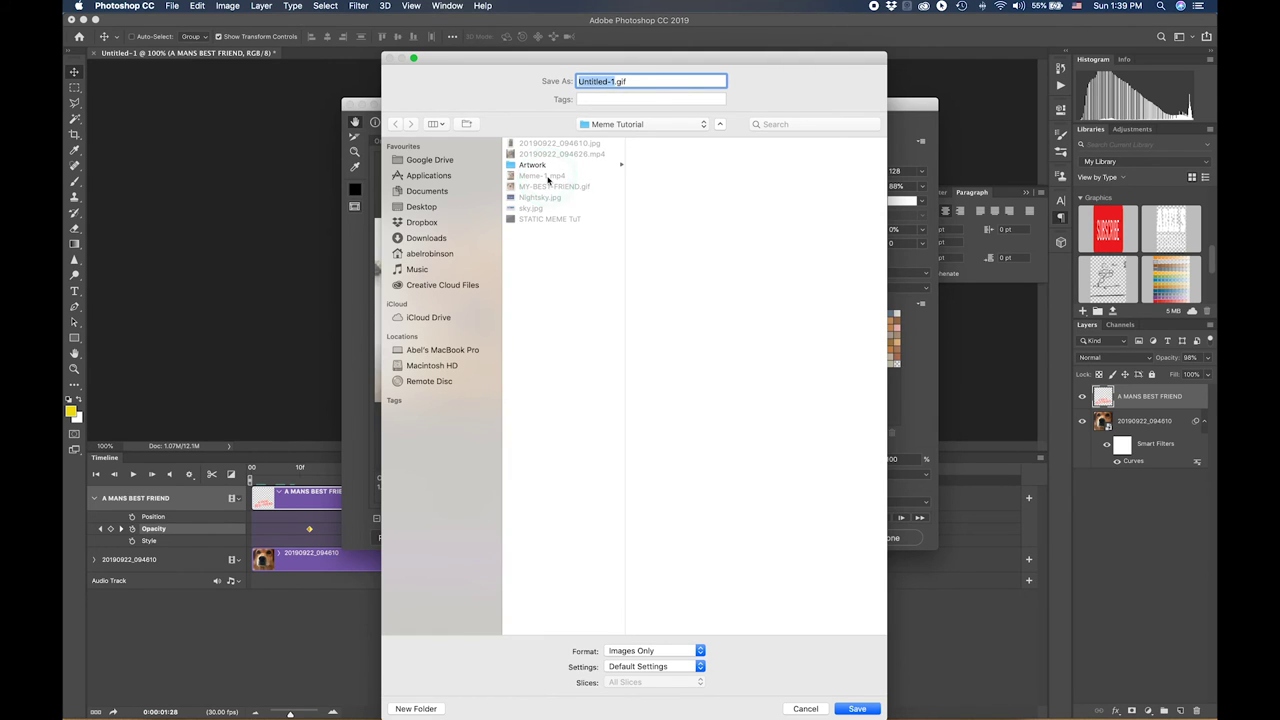
click(548, 180)
text(Meme-)
click(857, 708)
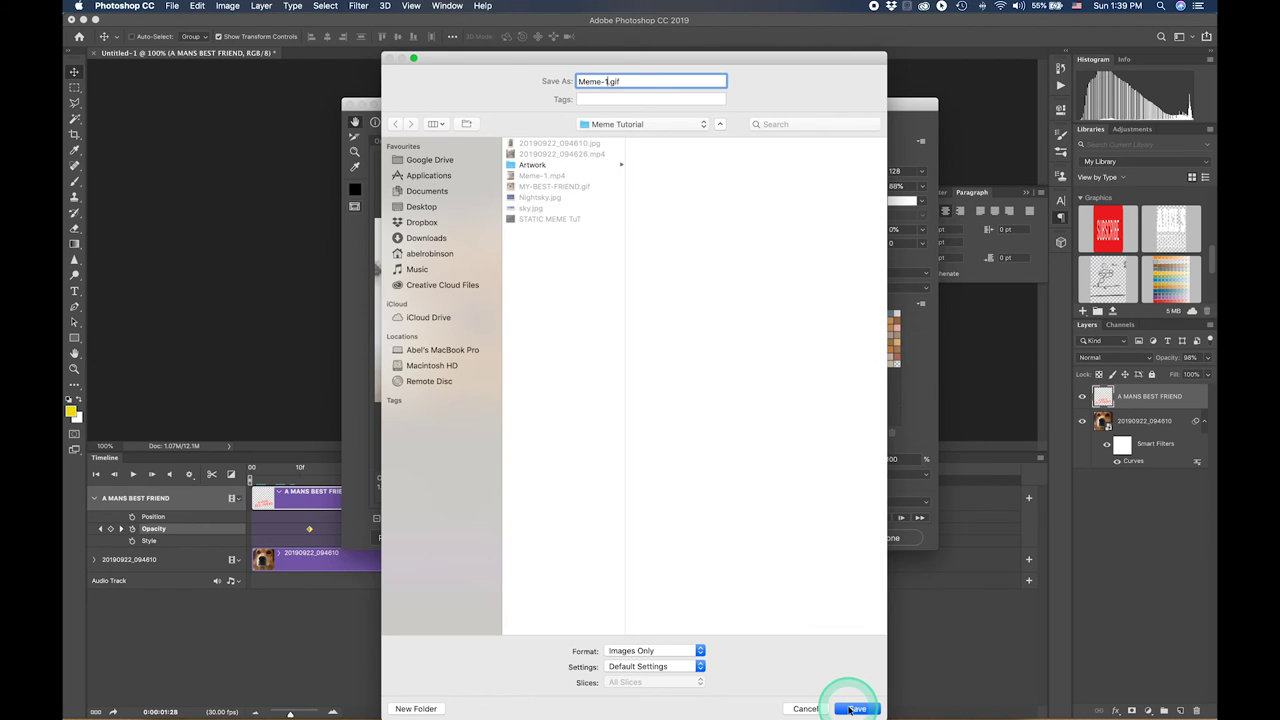
click(760, 557)
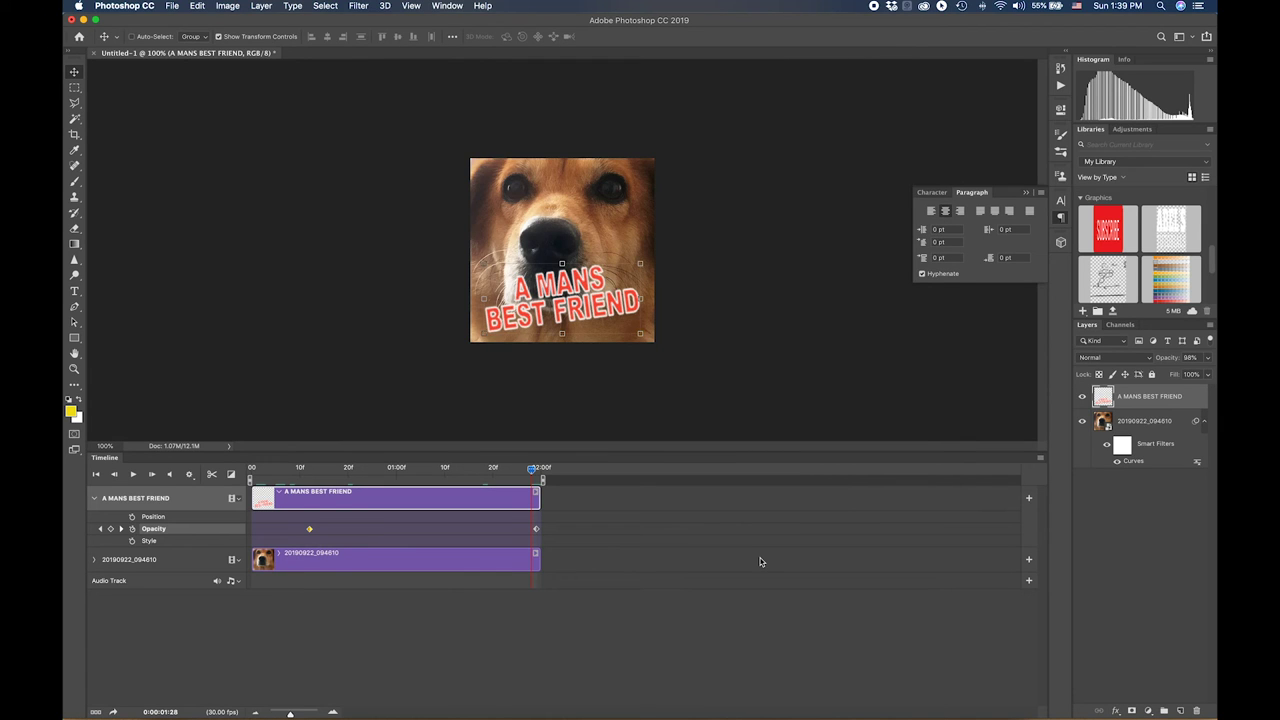
In Finder, preview Meme-1.gif and play Meme-1.mp4 to confirm both exports work.
key(super+Tab)
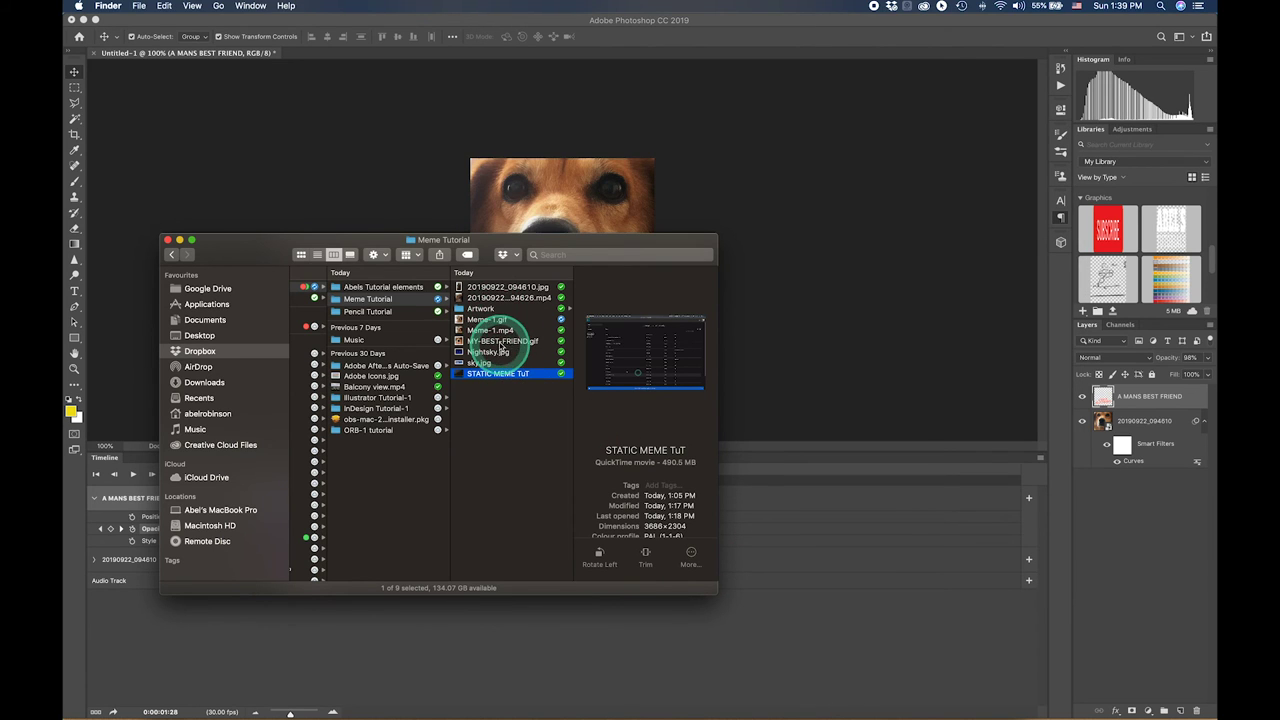
click(492, 320)
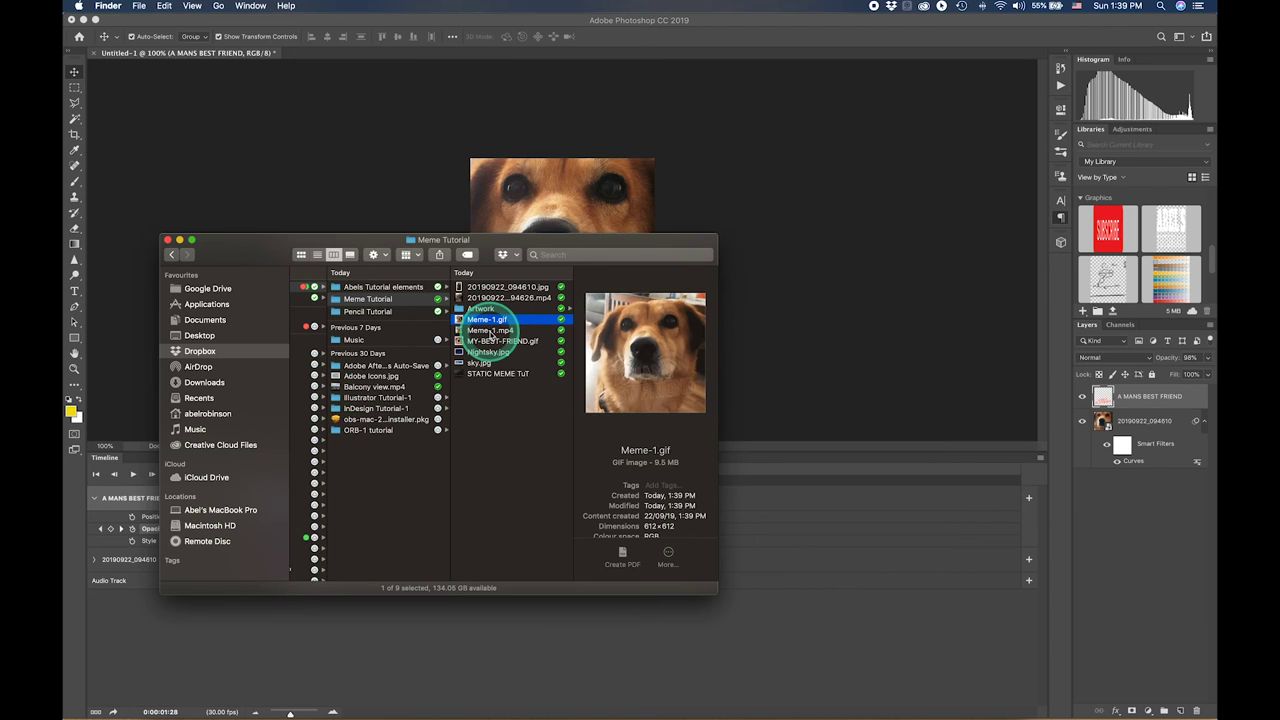
click(491, 331)
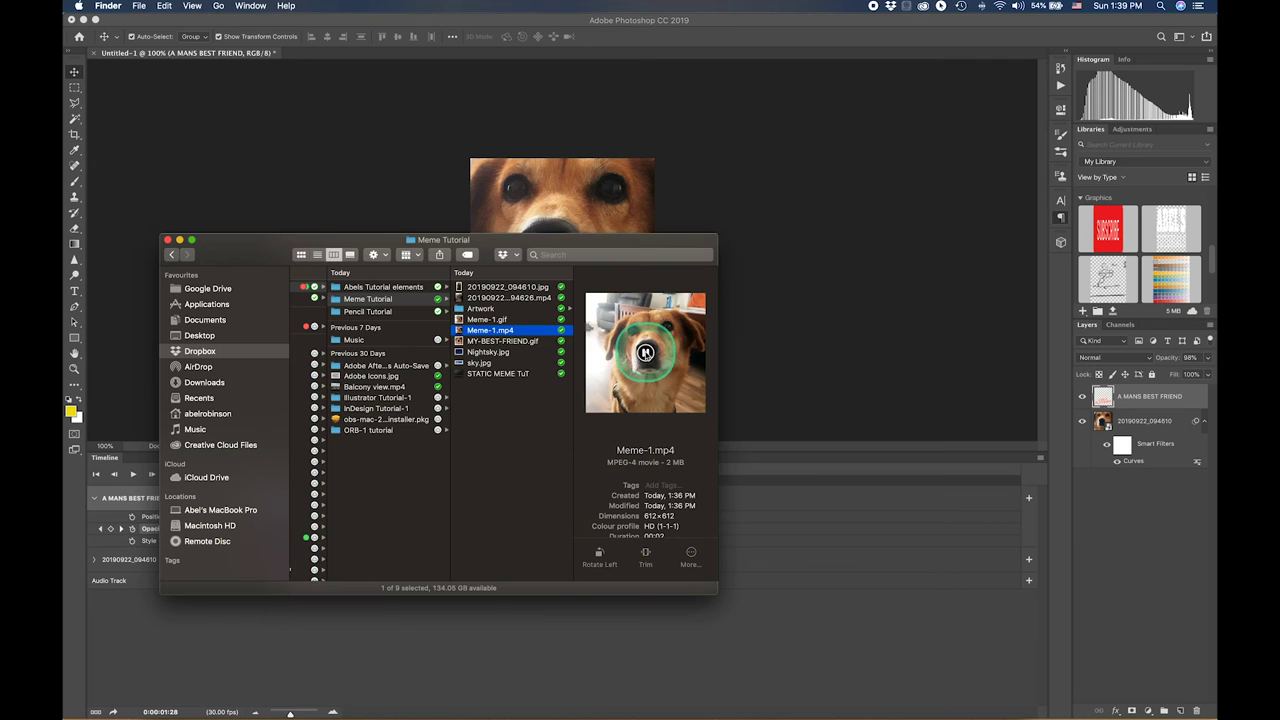
click(645, 352)
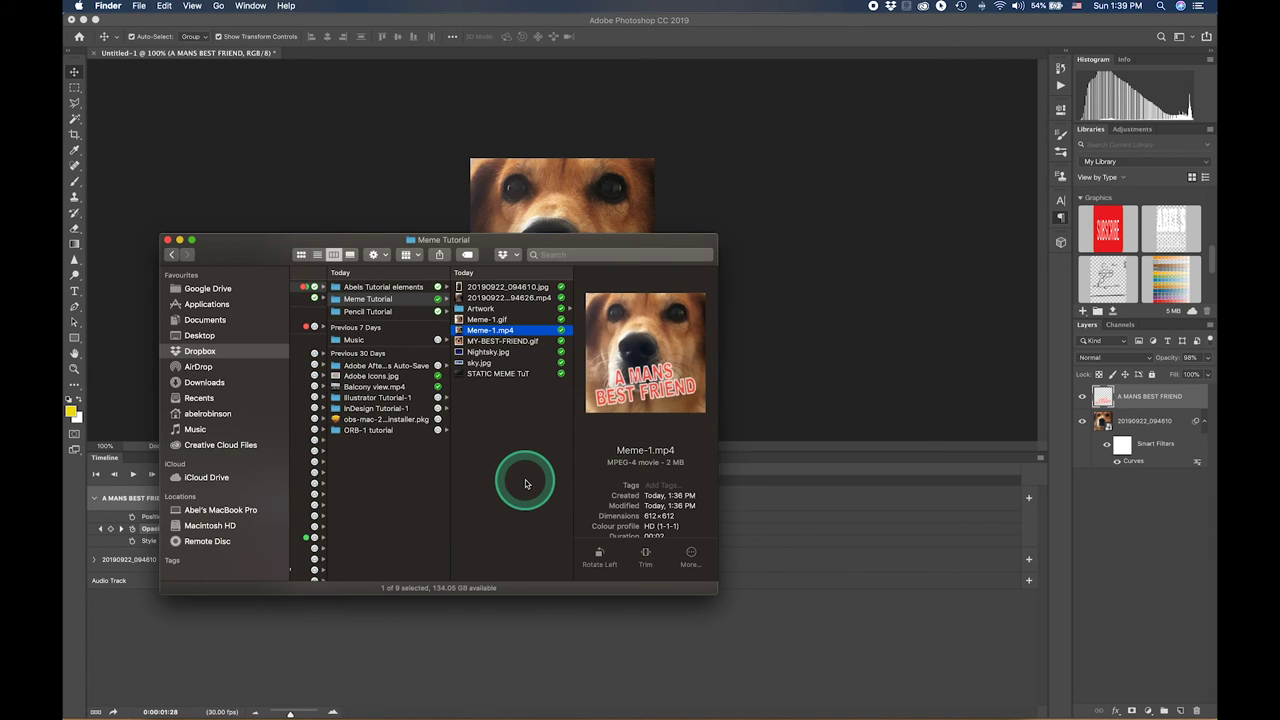
click(490, 319)
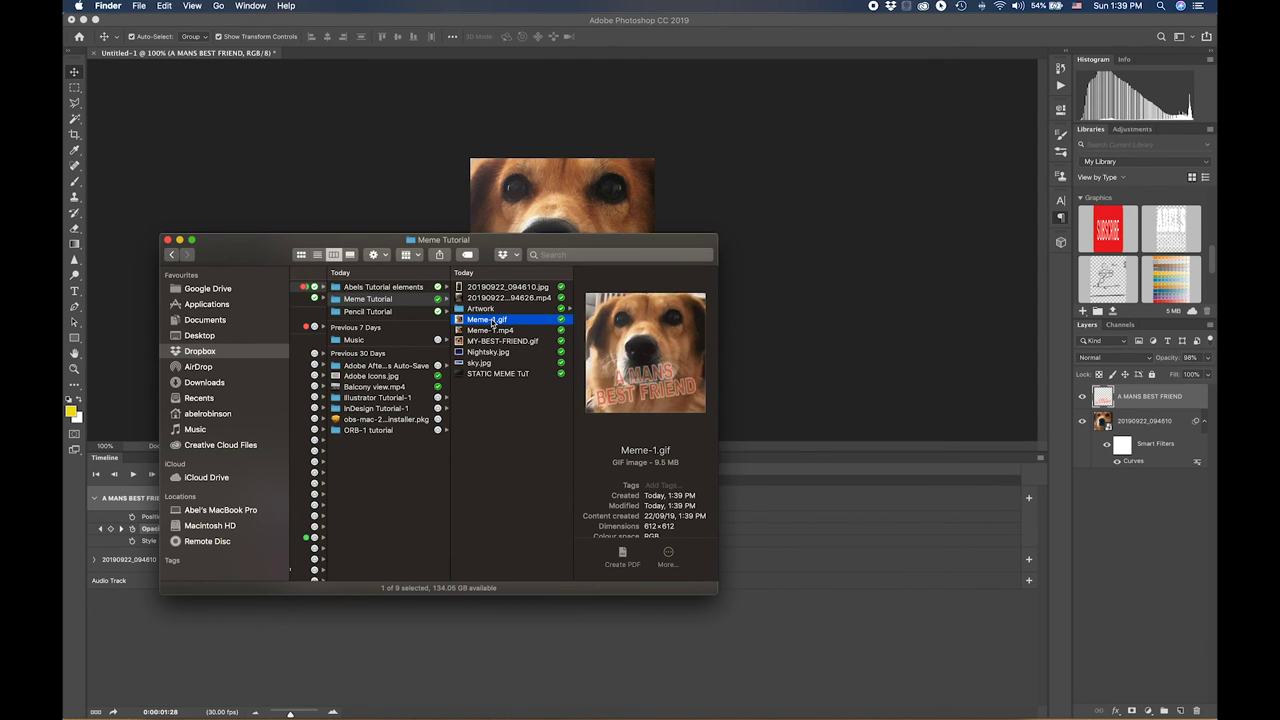
click(524, 461)
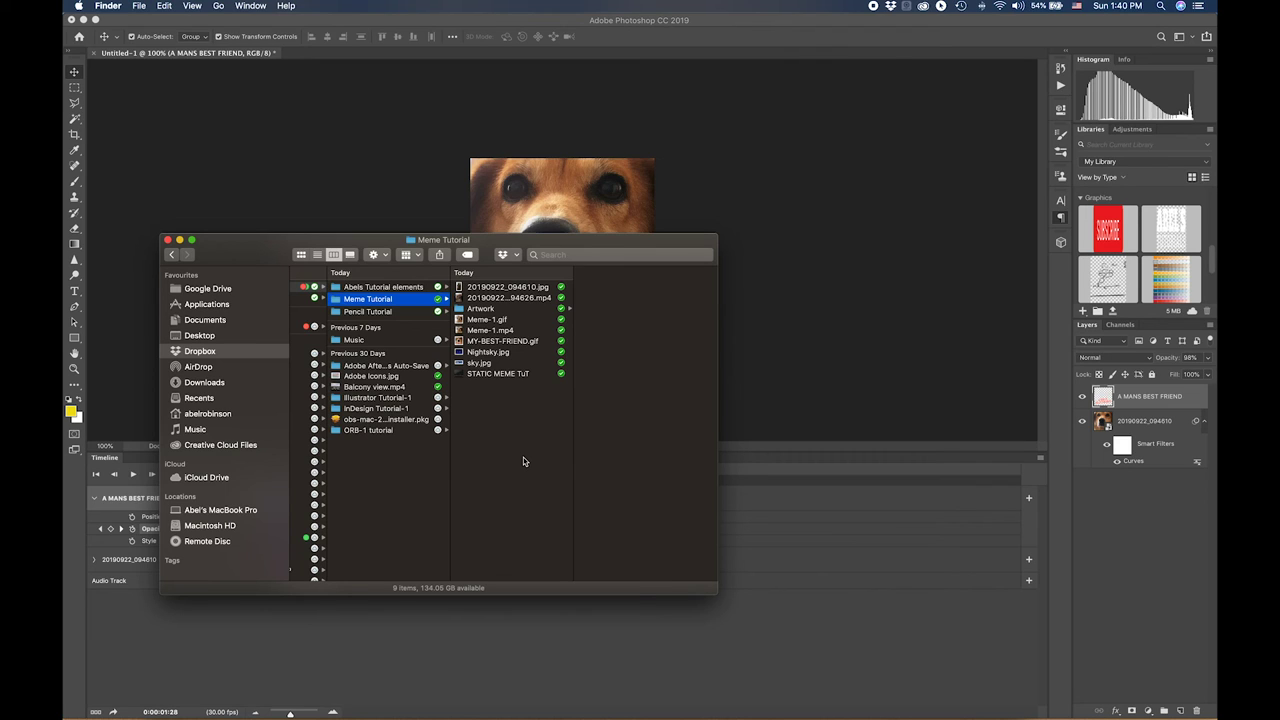
Back in Photoshop, hide and delete the dog photo layer, keeping only the A MANS BEST FRIEND text.
drag(523, 457, 840, 365)
click(840, 365)
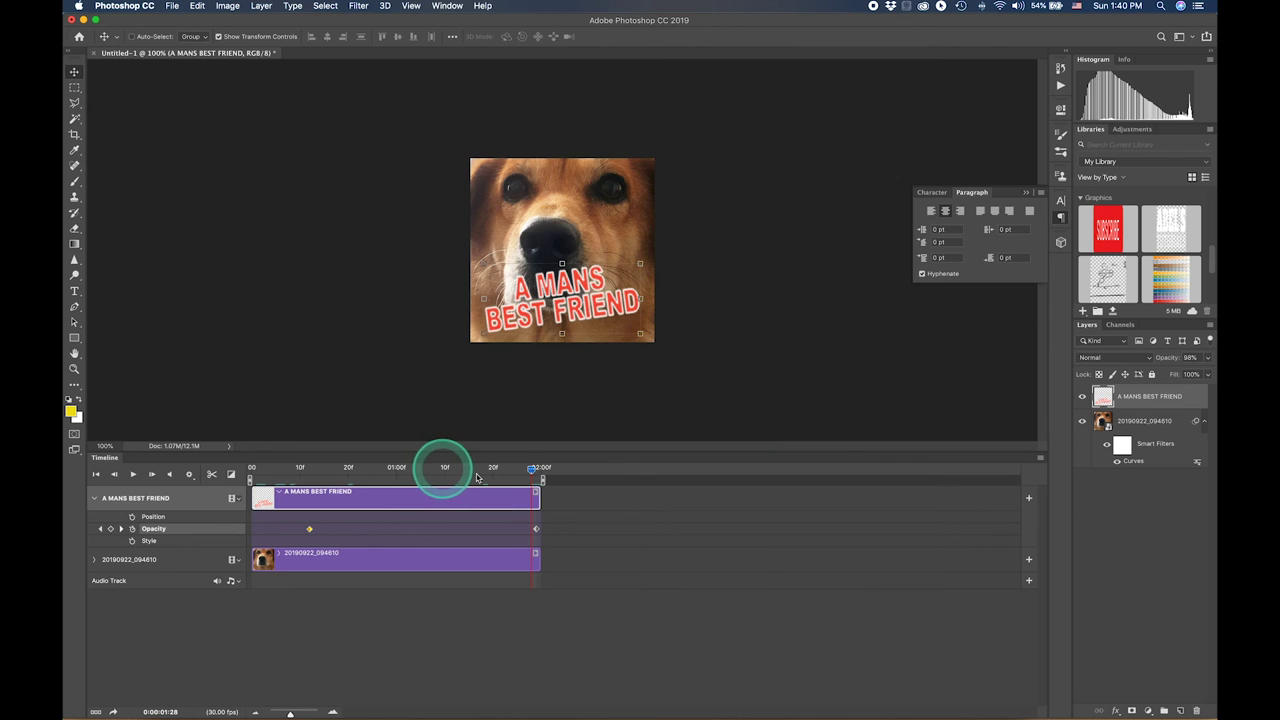
click(1083, 421)
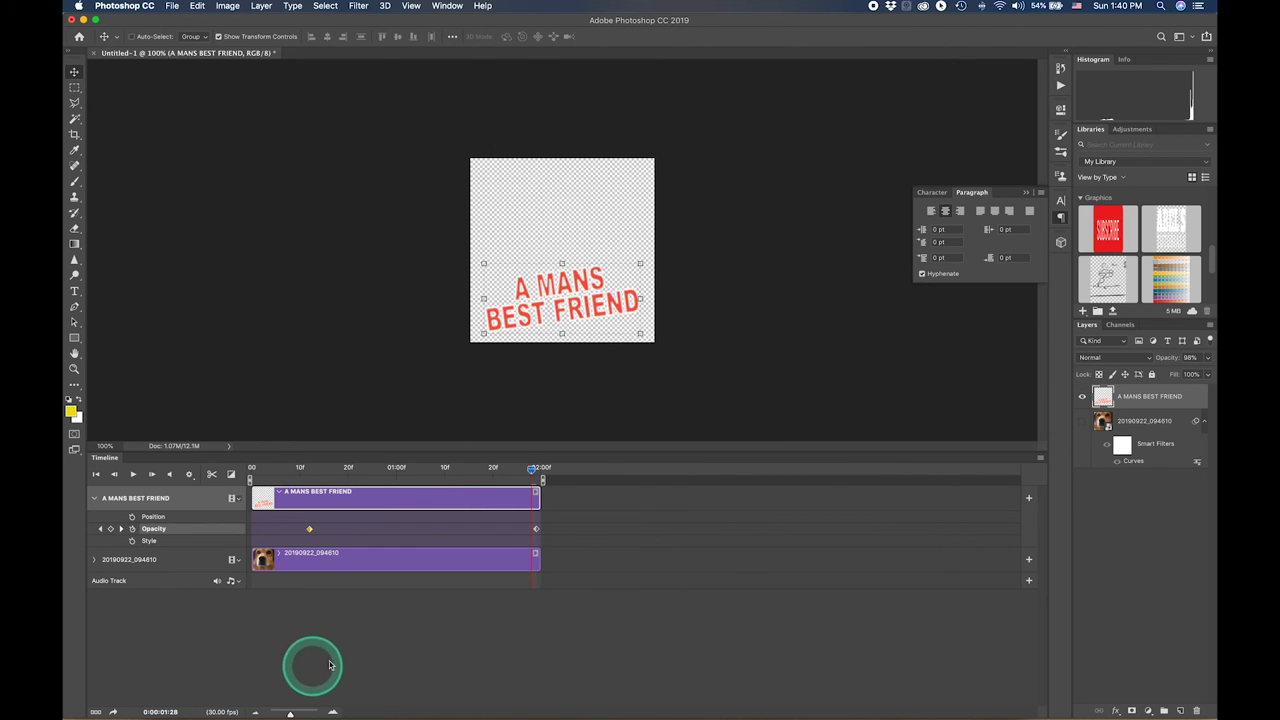
click(336, 610)
click(366, 572)
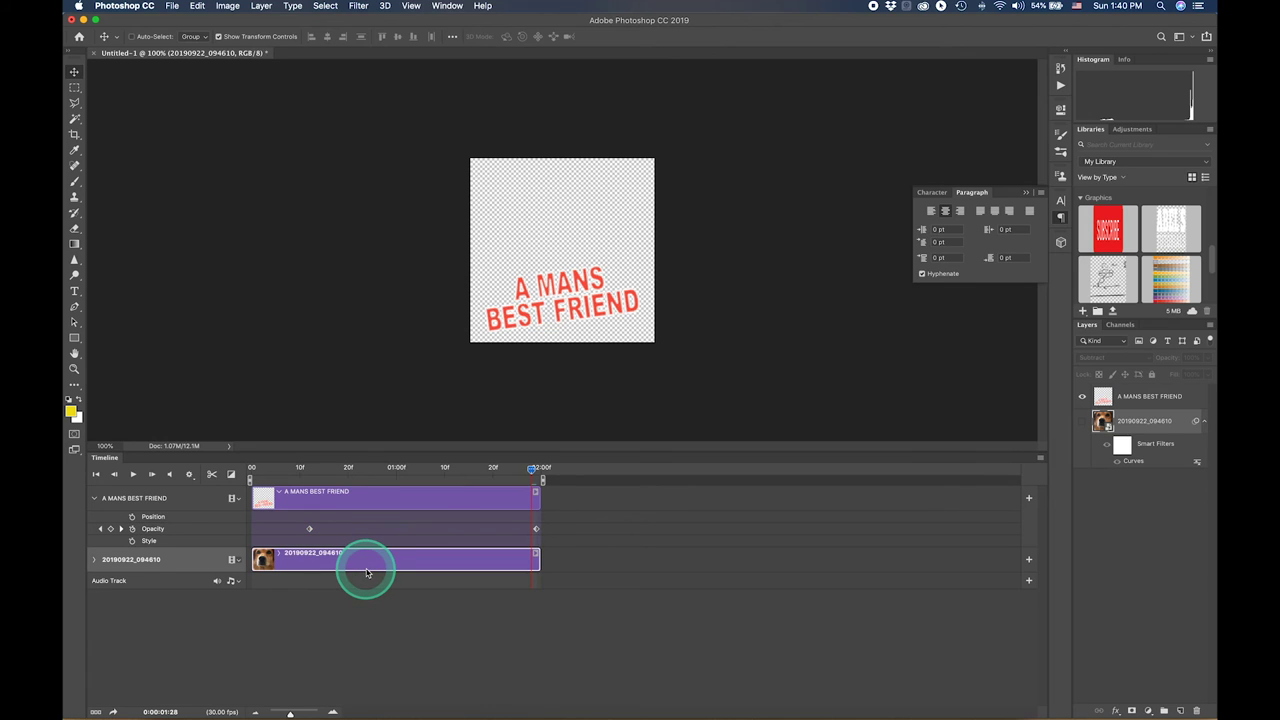
key(Delete)
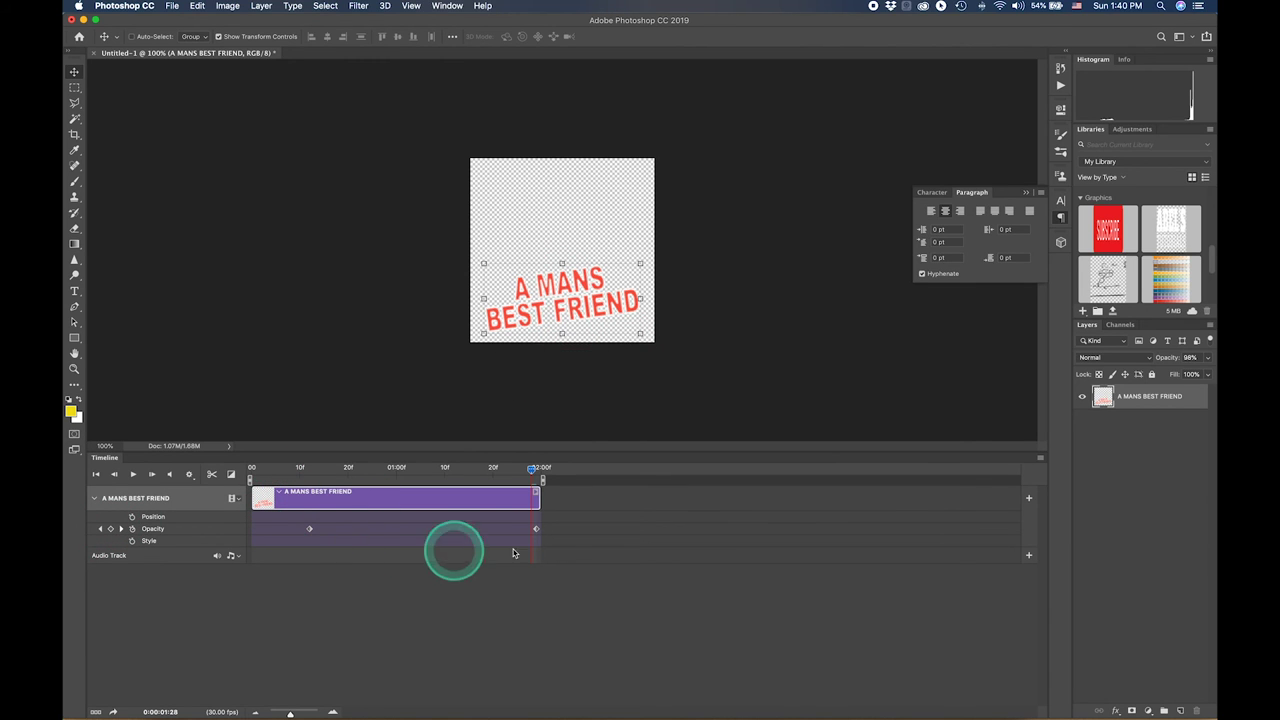
click(1190, 512)
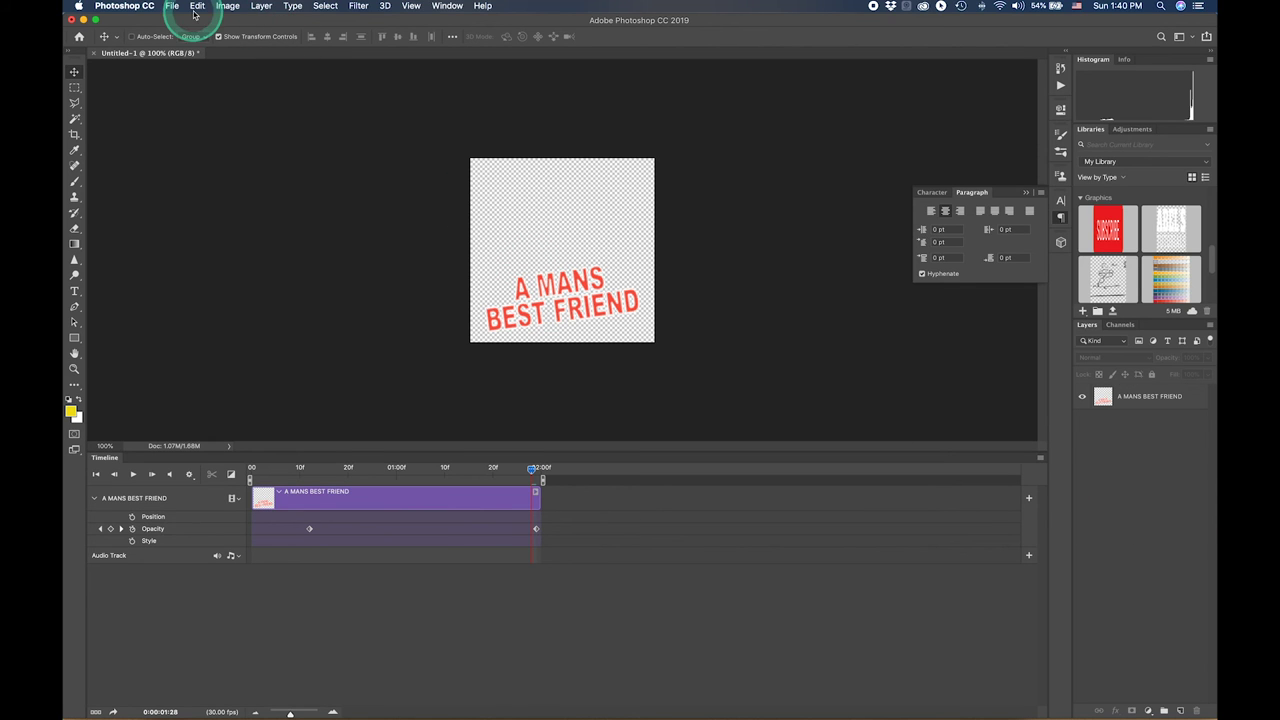
Place 20190922_094626.mp4 from Finder onto the canvas, scaled to 192.77% to fill the square.
key(super+Tab)
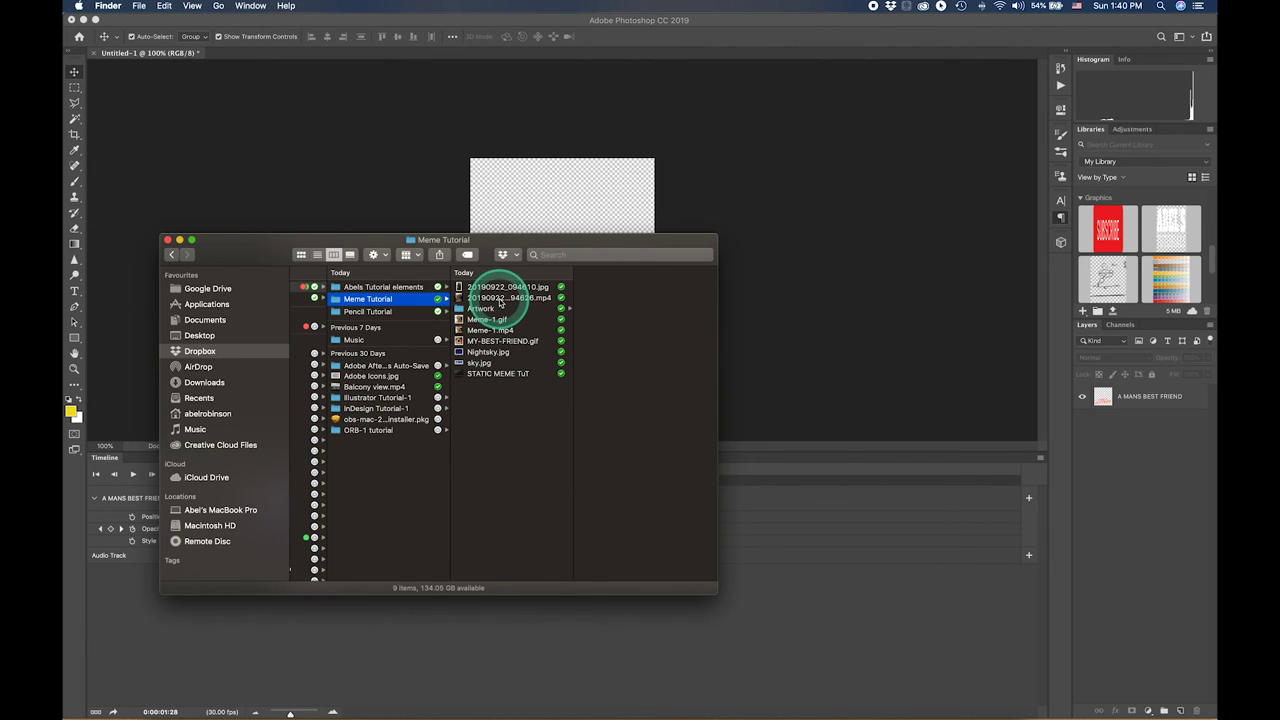
click(500, 299)
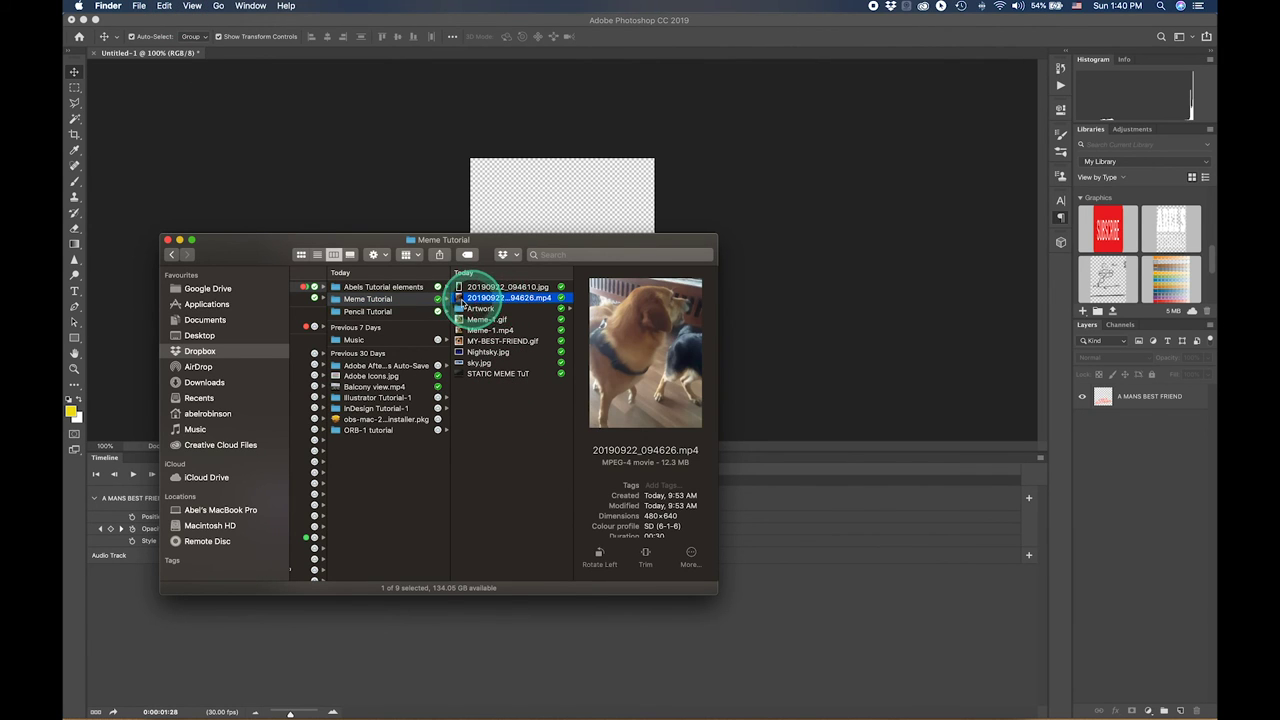
drag(460, 300, 600, 230)
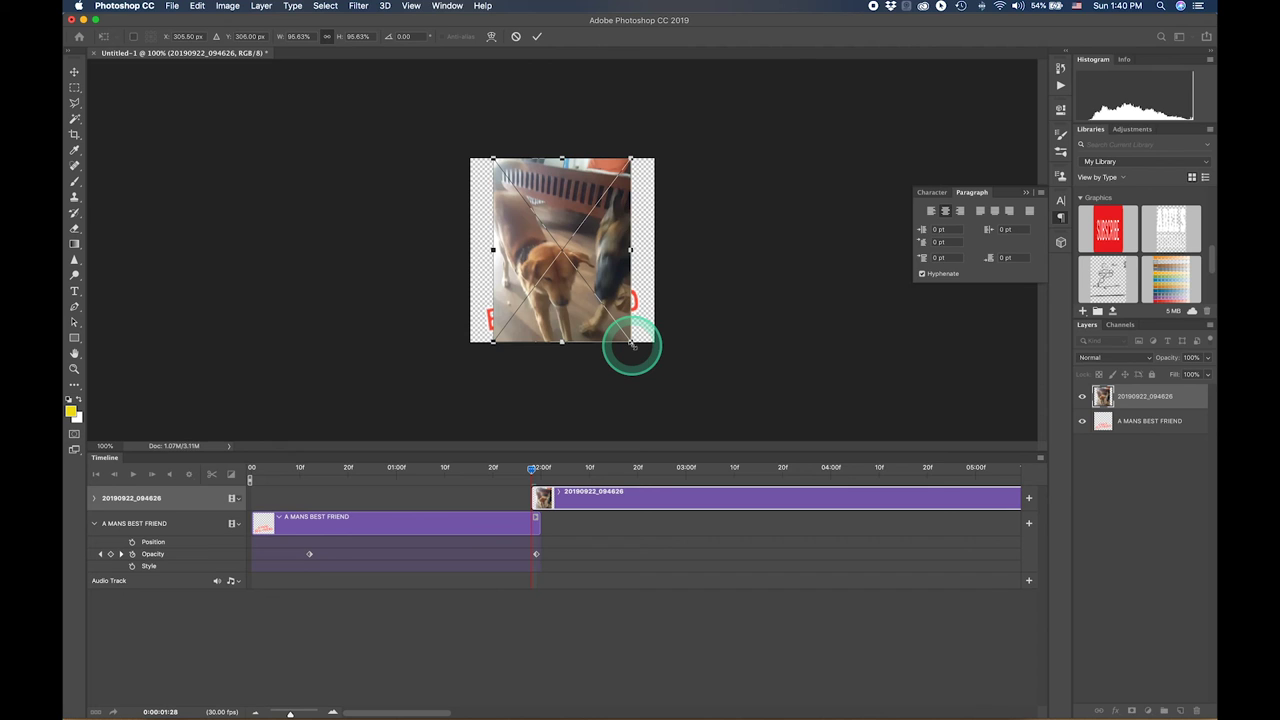
drag(631, 344, 707, 383)
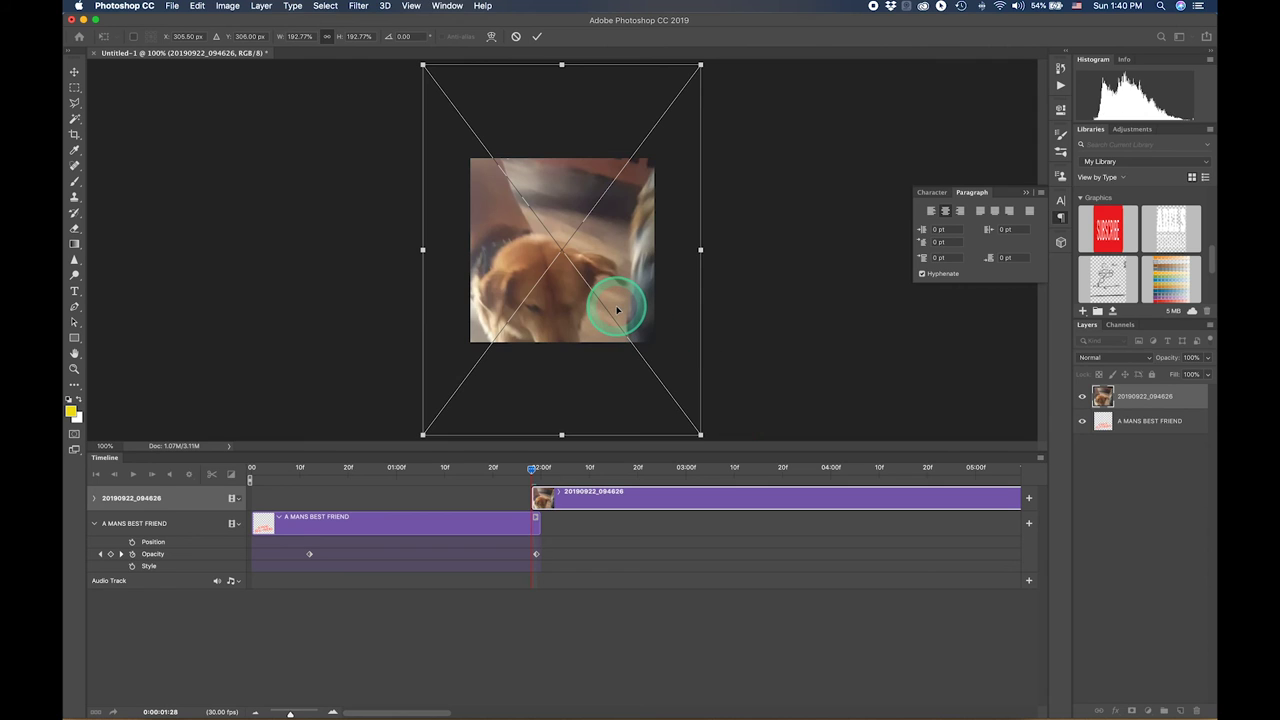
drag(617, 307, 604, 275)
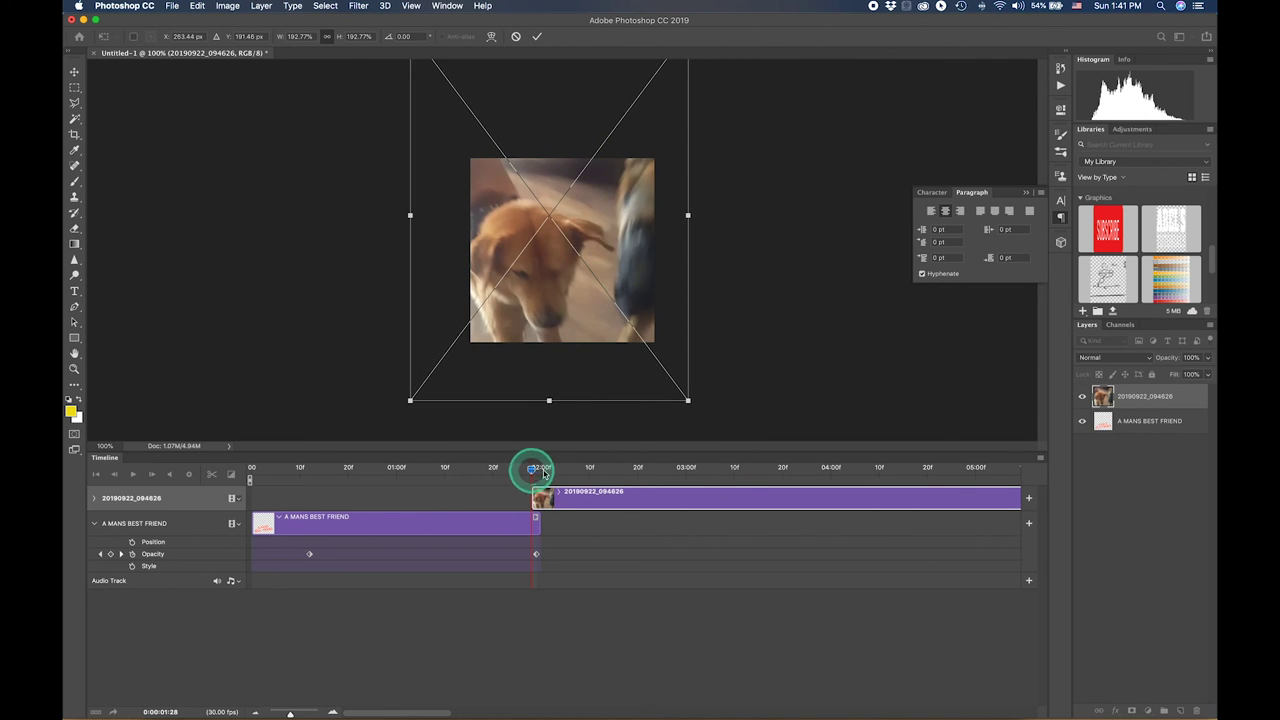
double_click(589, 309)
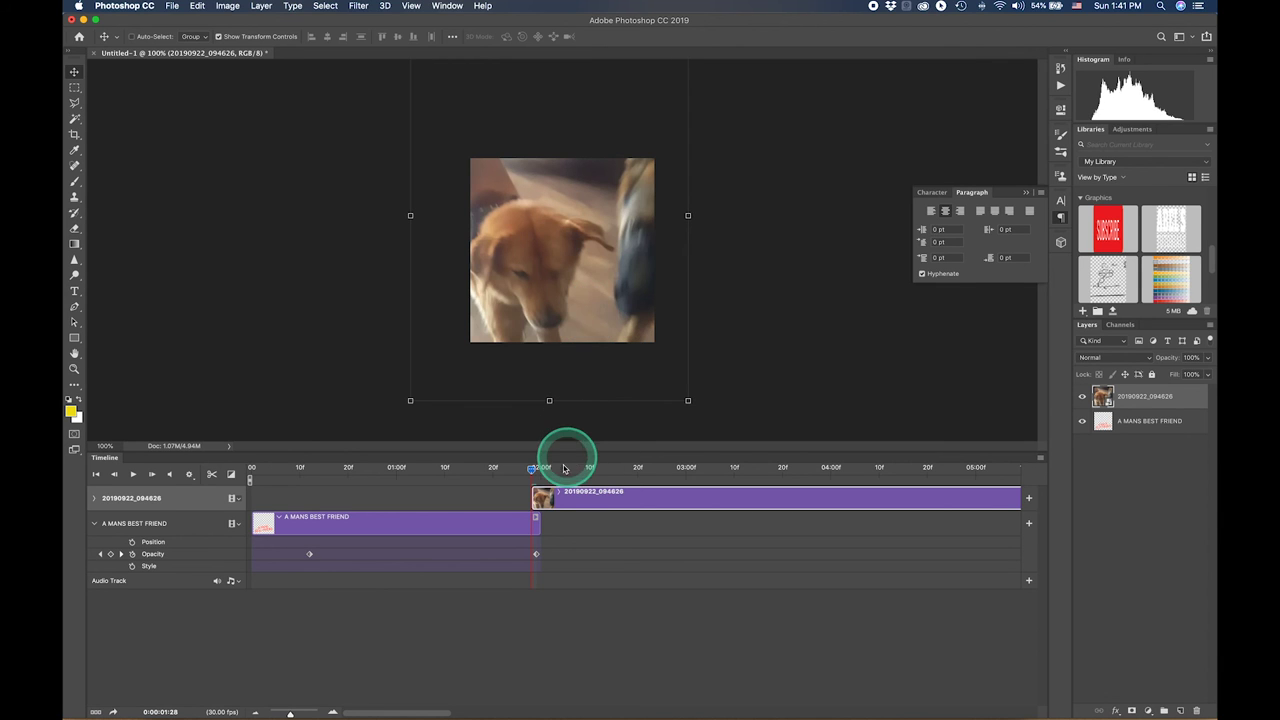
Scrub the dog clip forward through roughly 3, 5 and 7 seconds.
mouse_move(533, 472)
mouse_down()
mouse_move(1003, 473)
mouse_move(808, 468)
mouse_move(821, 468)
mouse_up()
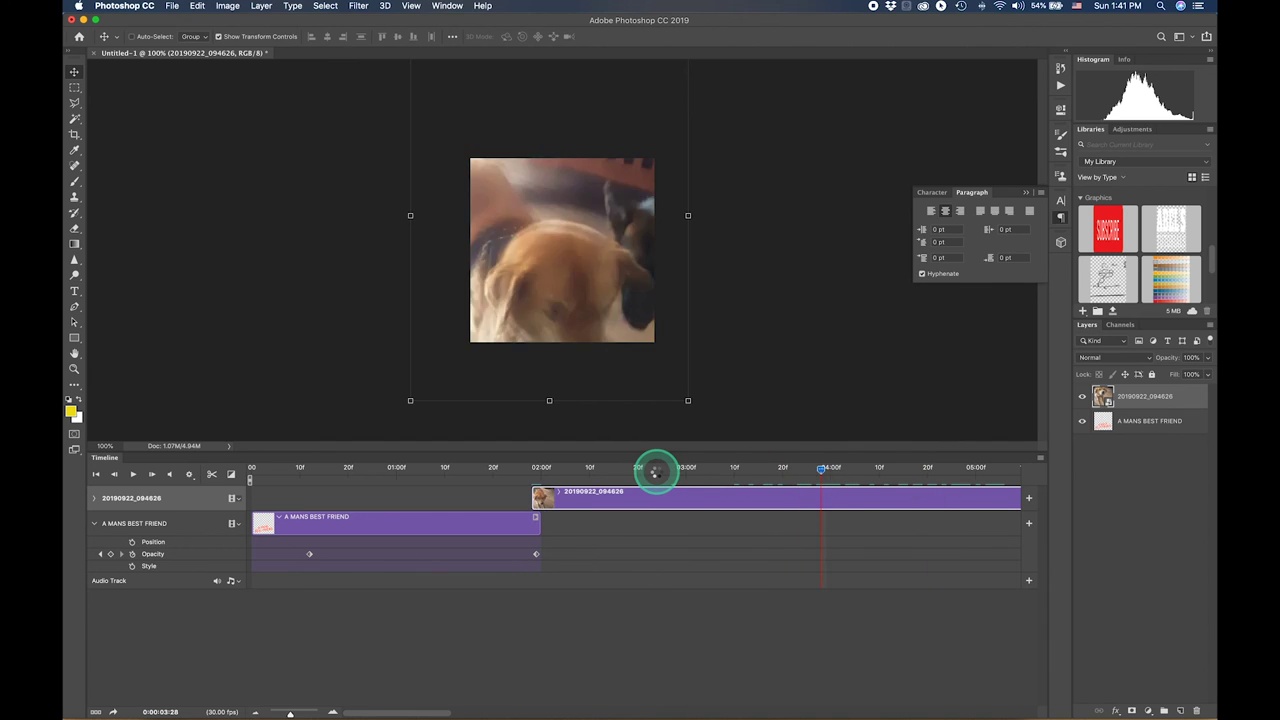
drag(655, 472, 1012, 472)
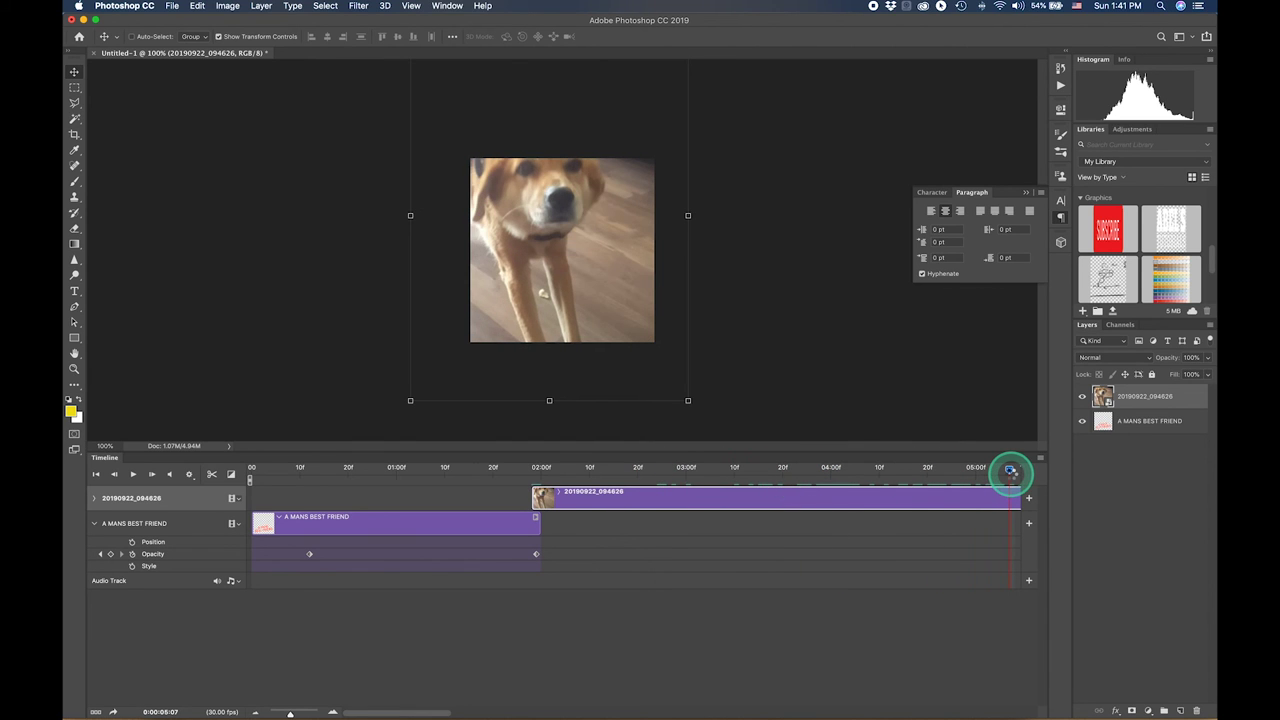
scroll(934, 506, right, 5)
scroll(934, 506, right, 1)
scroll(934, 506, right, 5)
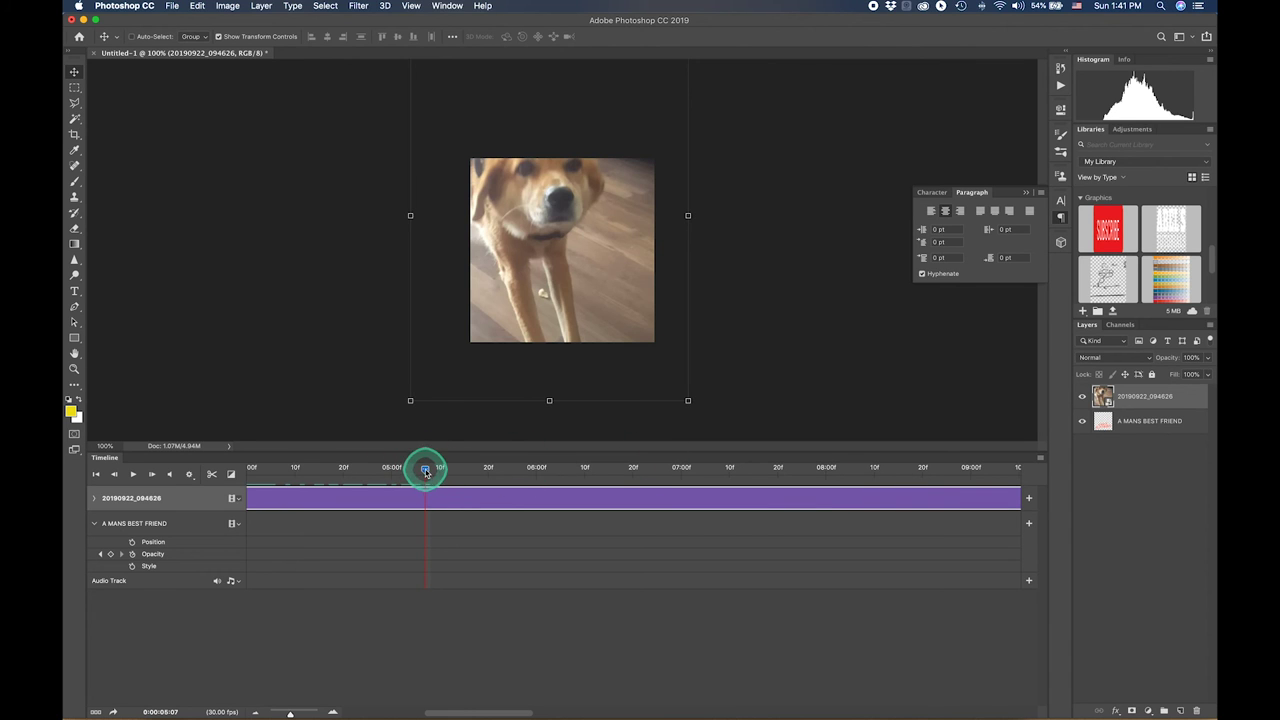
mouse_move(425, 470)
mouse_down()
mouse_move(962, 467)
mouse_move(957, 476)
mouse_up()
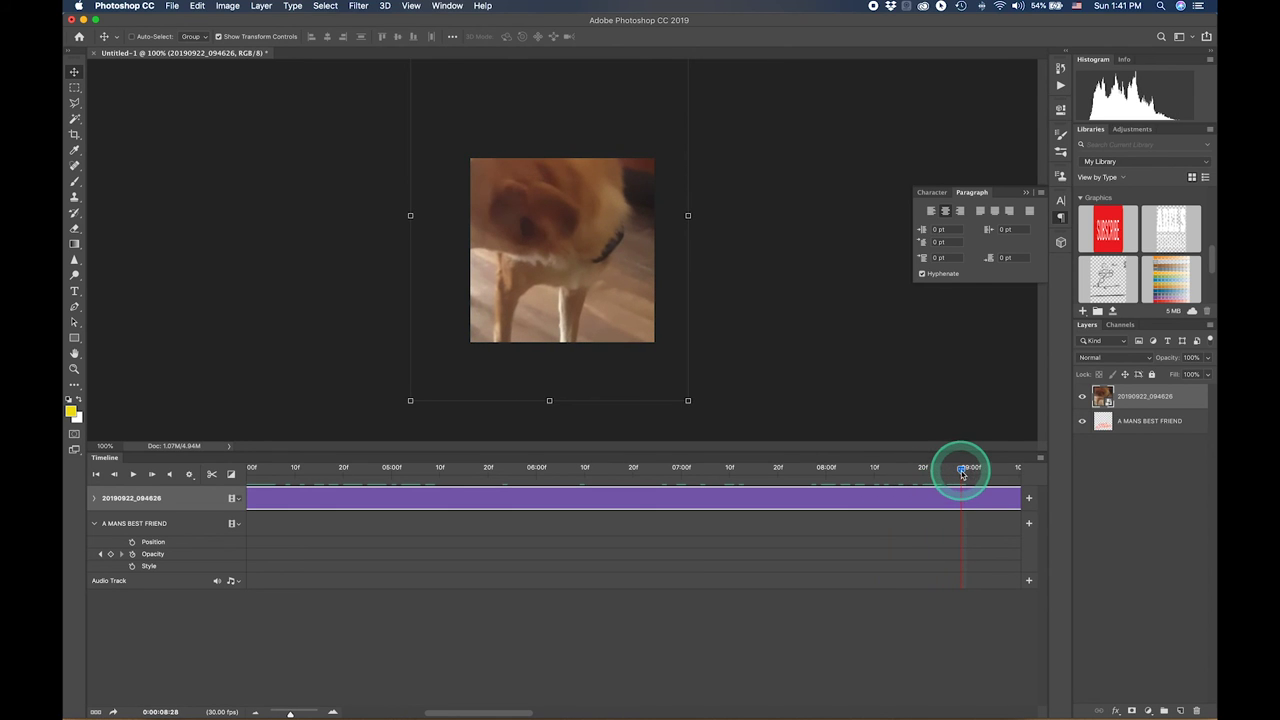
scroll(950, 472, right, 5)
scroll(935, 471, right, 1)
scroll(920, 470, right, 2)
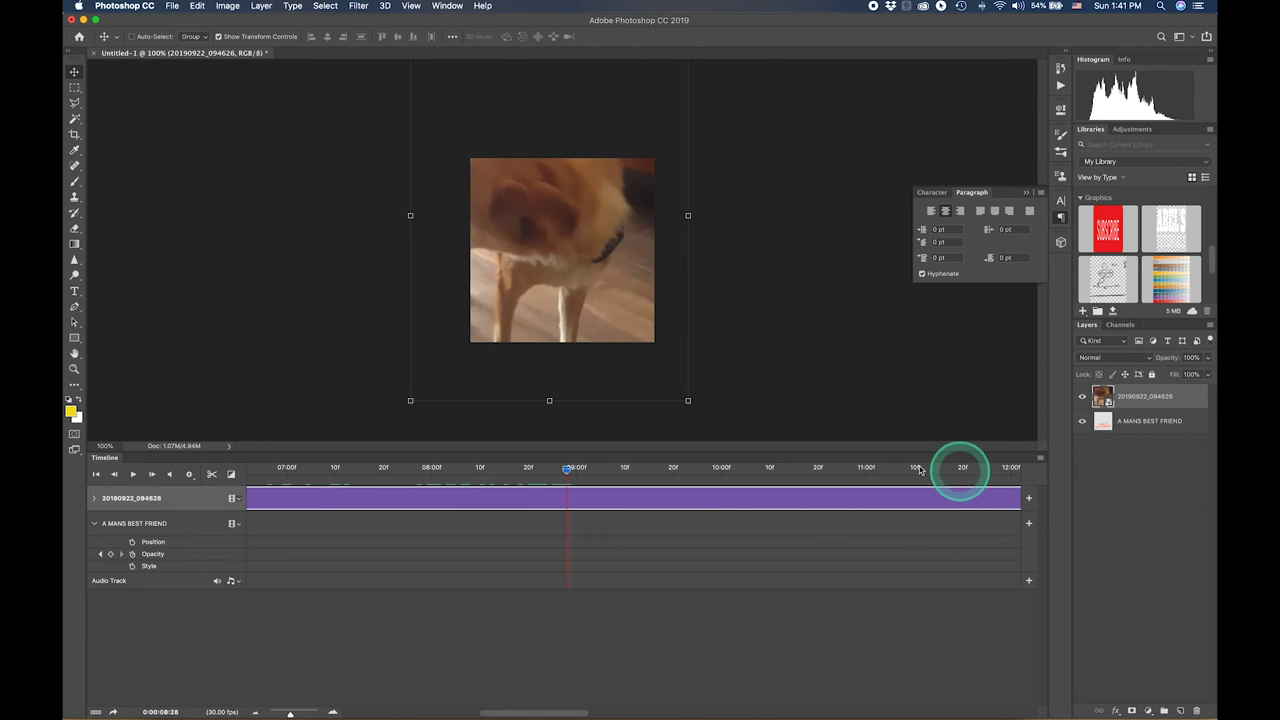
Keep scrubbing until the playhead sits near 0:00:23:12, where the dog faces the camera.
mouse_move(566, 467)
mouse_down()
mouse_move(471, 468)
mouse_move(981, 470)
mouse_up()
scroll(903, 497, right, 3)
scroll(903, 497, right, 3)
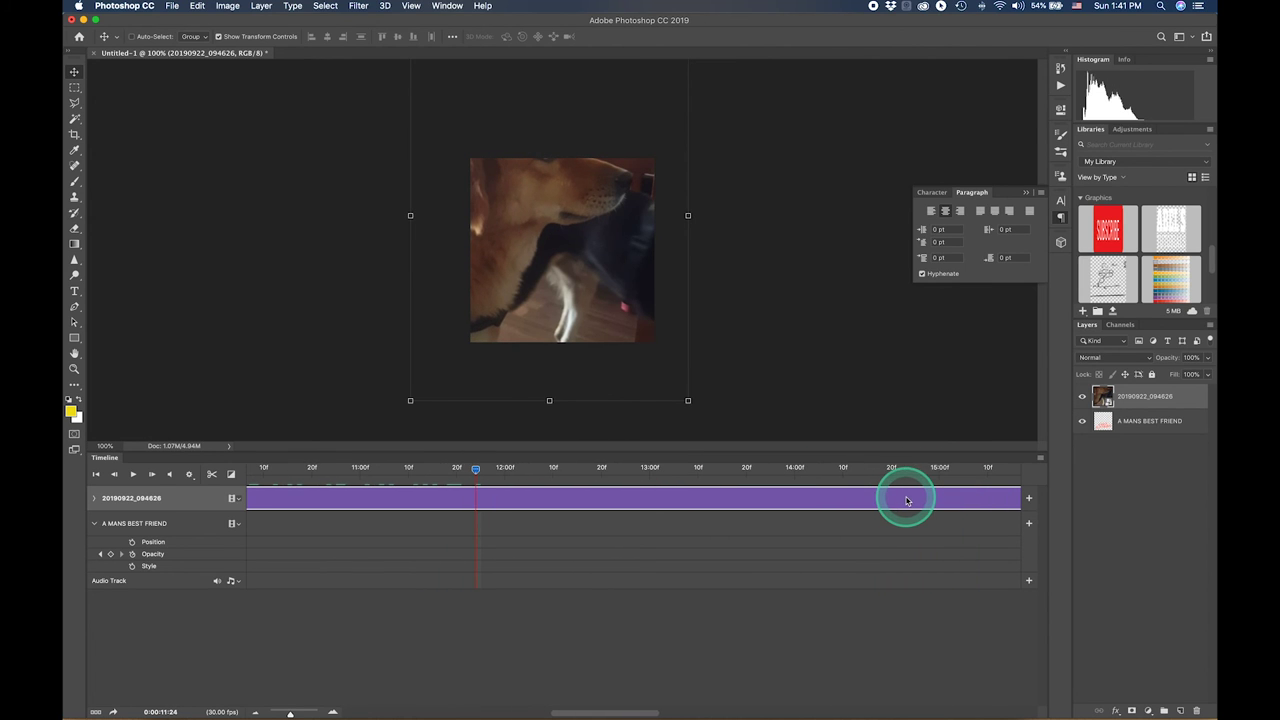
drag(476, 468, 910, 472)
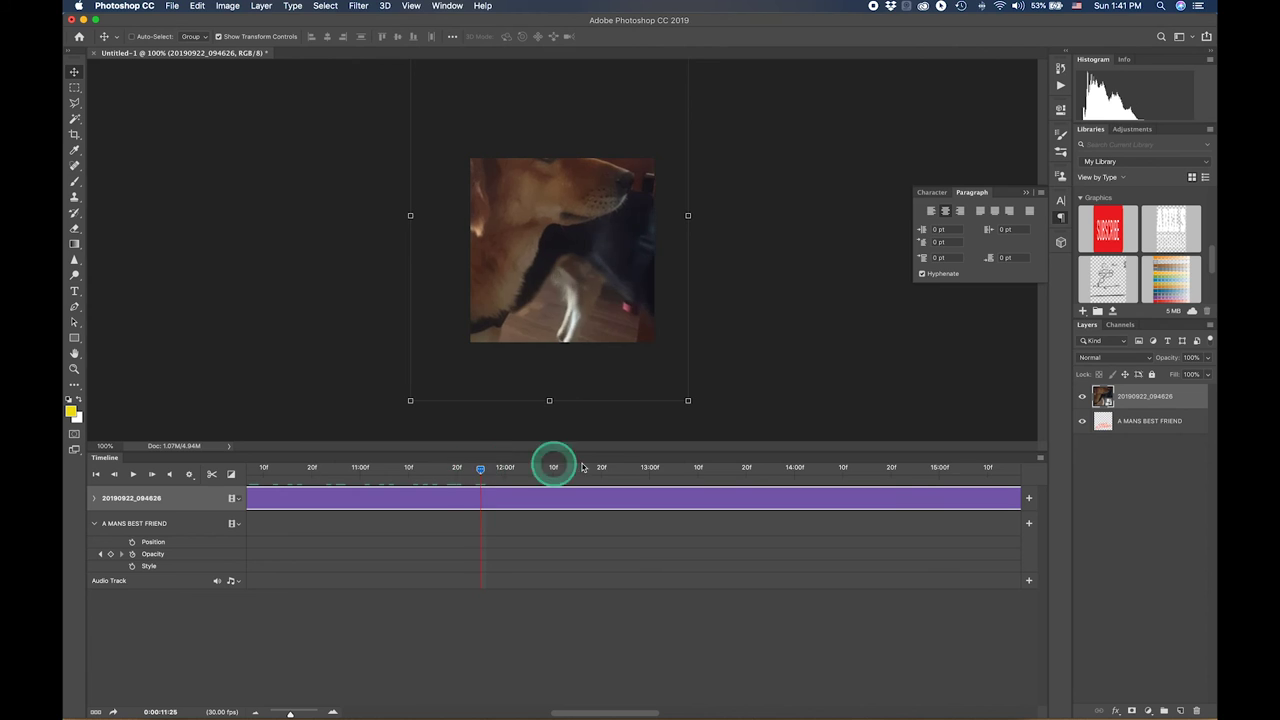
scroll(910, 472, right, 2)
scroll(910, 472, right, 2)
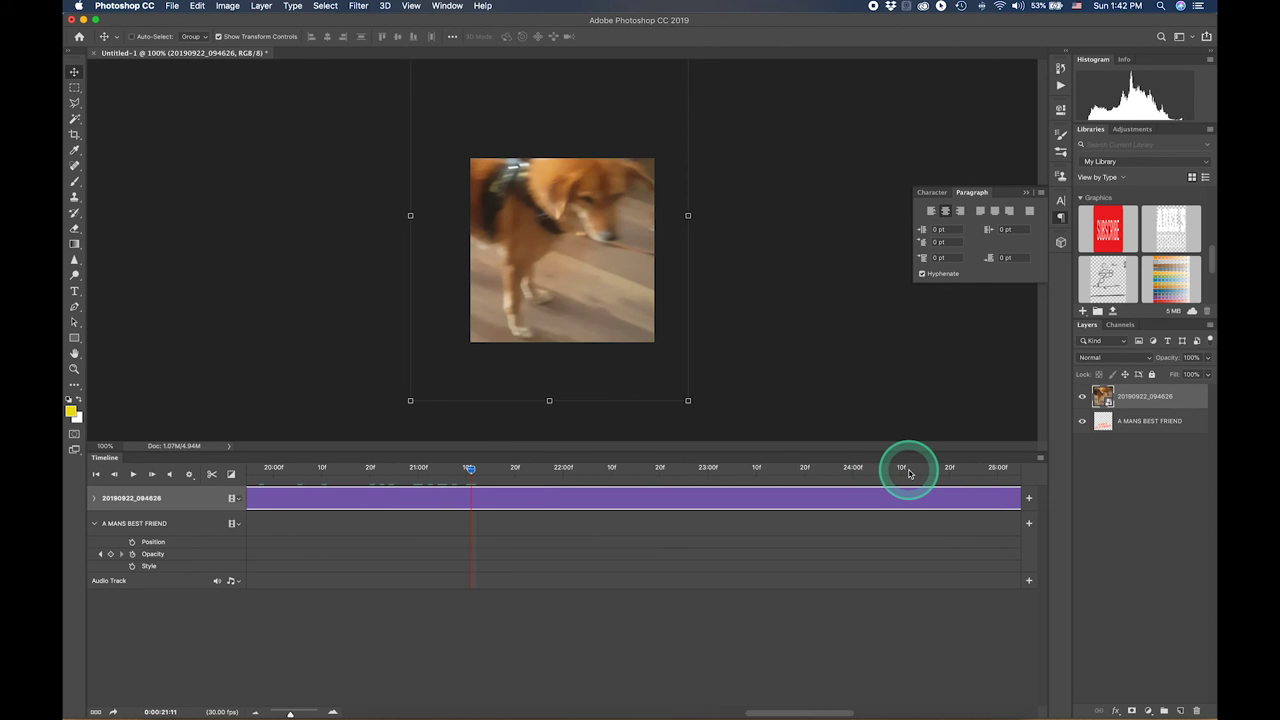
mouse_move(455, 472)
mouse_down()
mouse_move(905, 463)
mouse_move(731, 463)
mouse_move(751, 465)
mouse_up()
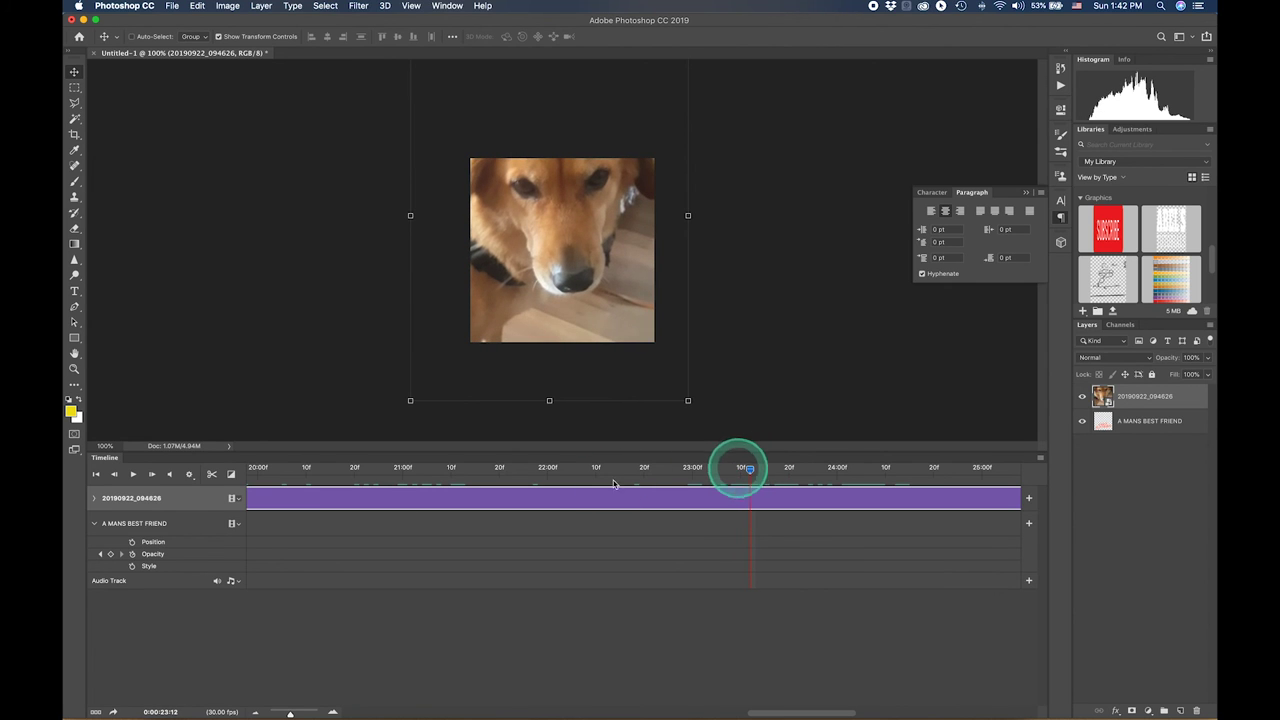
Split the dog clip at the playhead and delete the original dog video layer.
click(212, 476)
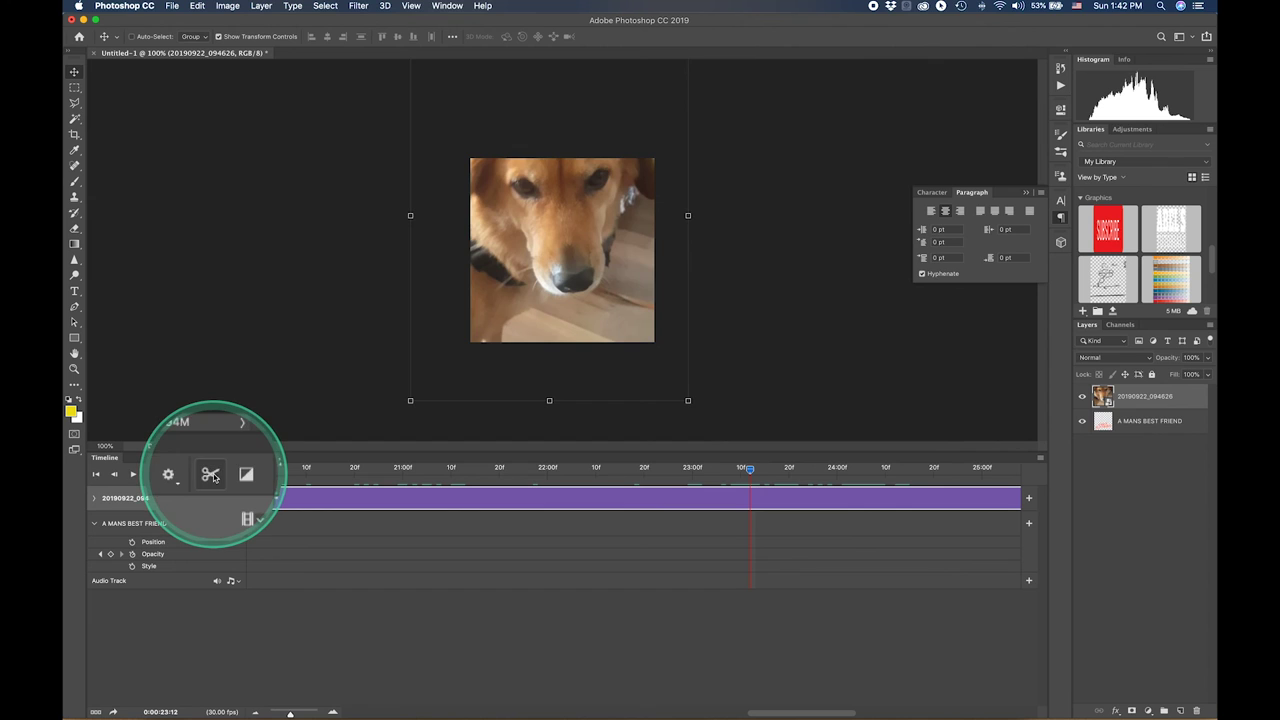
click(212, 476)
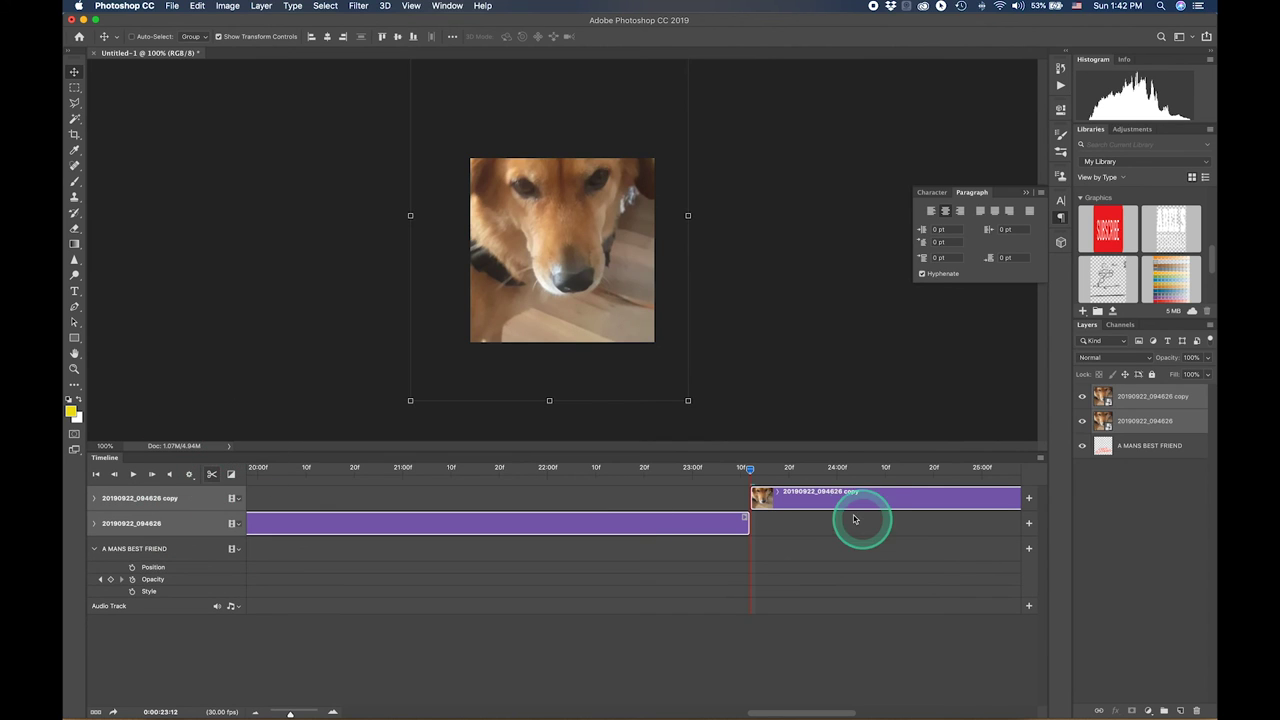
click(751, 474)
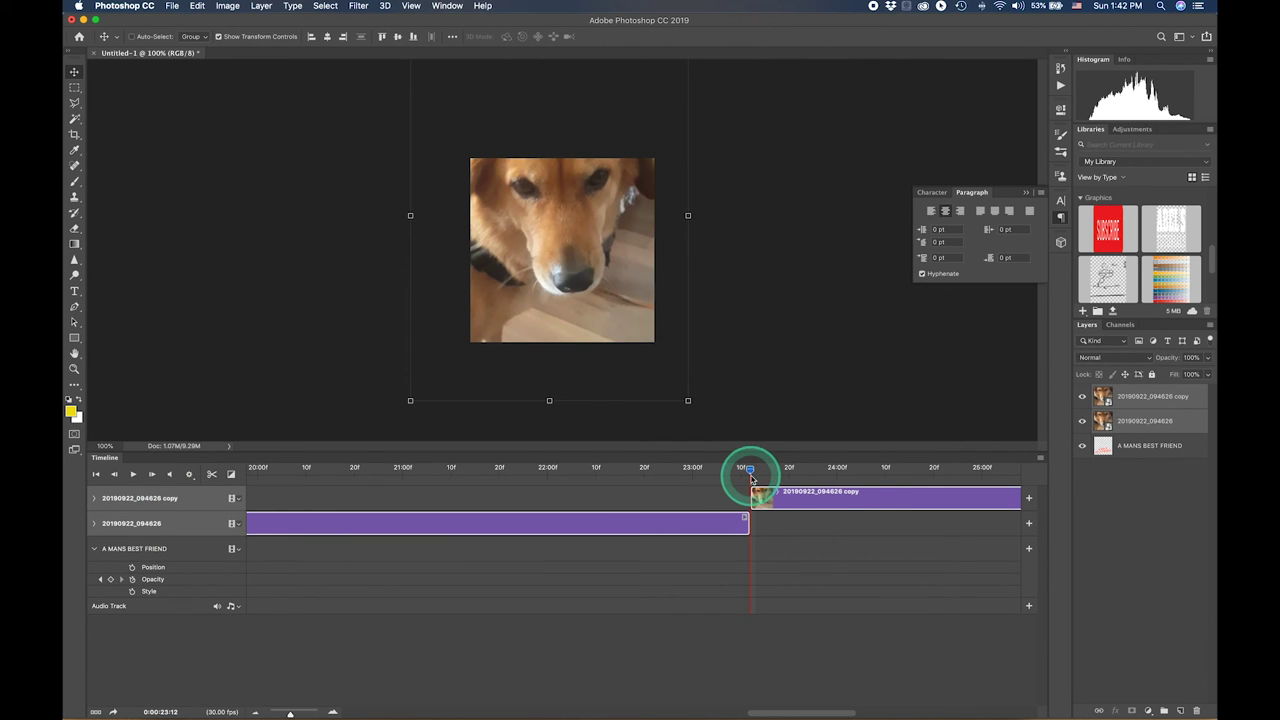
mouse_move(752, 477)
mouse_down()
mouse_move(754, 517)
mouse_move(722, 527)
mouse_up()
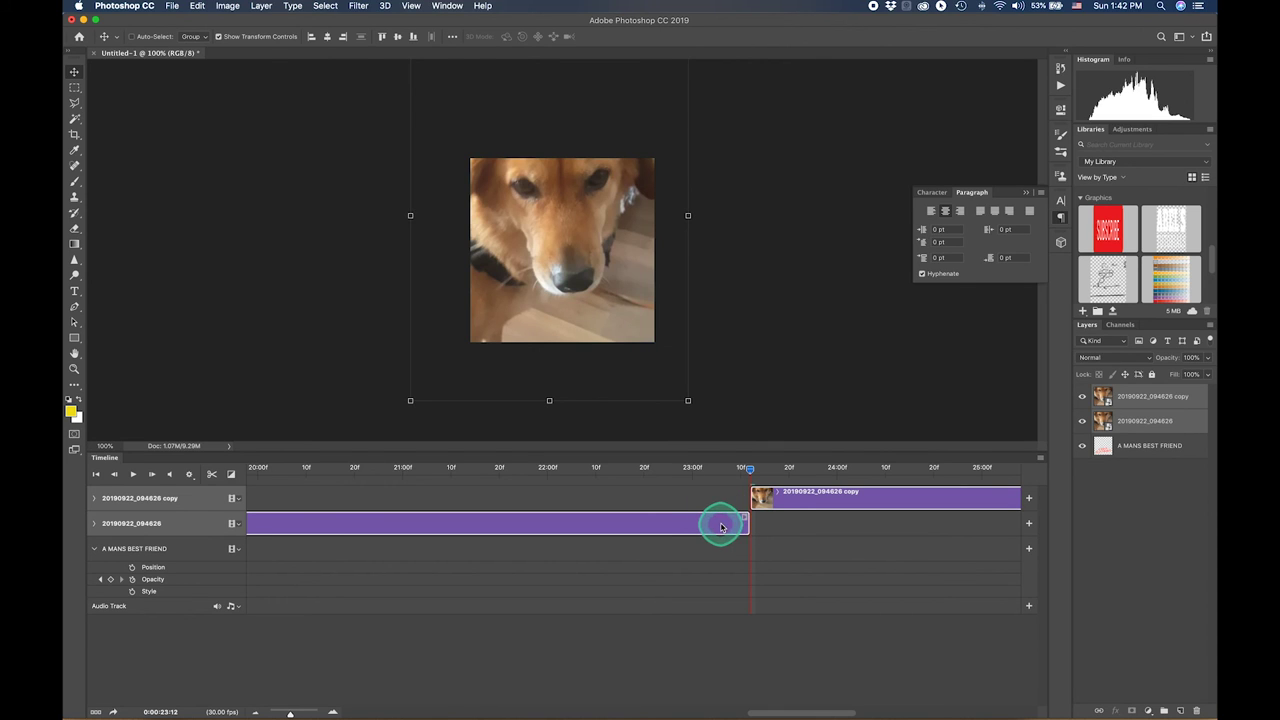
click(722, 527)
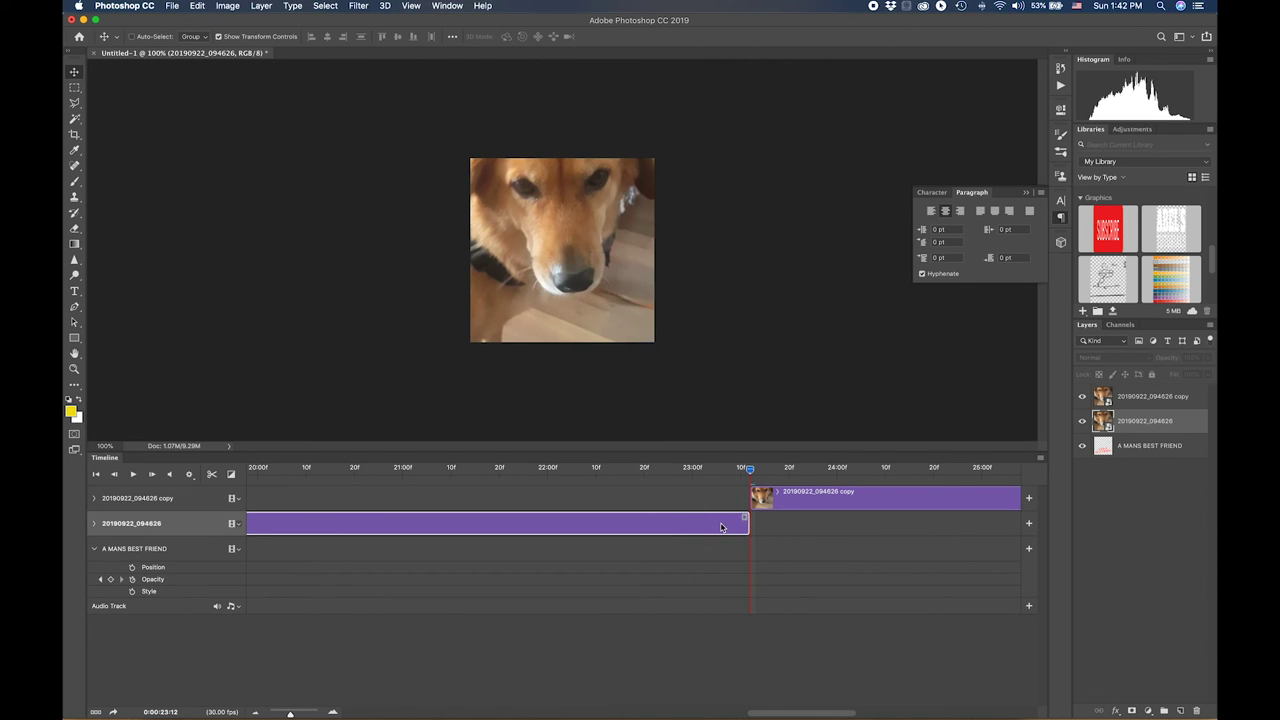
key(Delete)
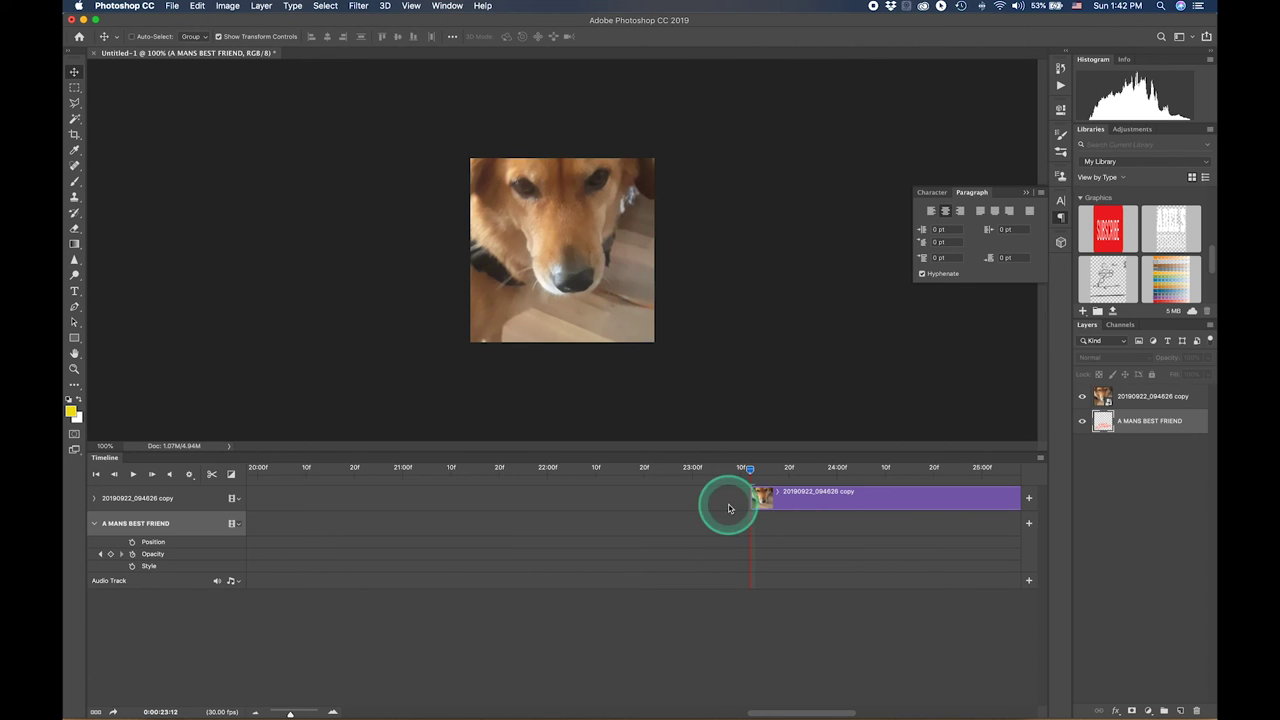
Shift the copied clip earlier, split it at 0:00:21:07 and delete the later portion.
mouse_move(823, 500)
mouse_down()
mouse_move(366, 500)
mouse_move(437, 473)
mouse_up()
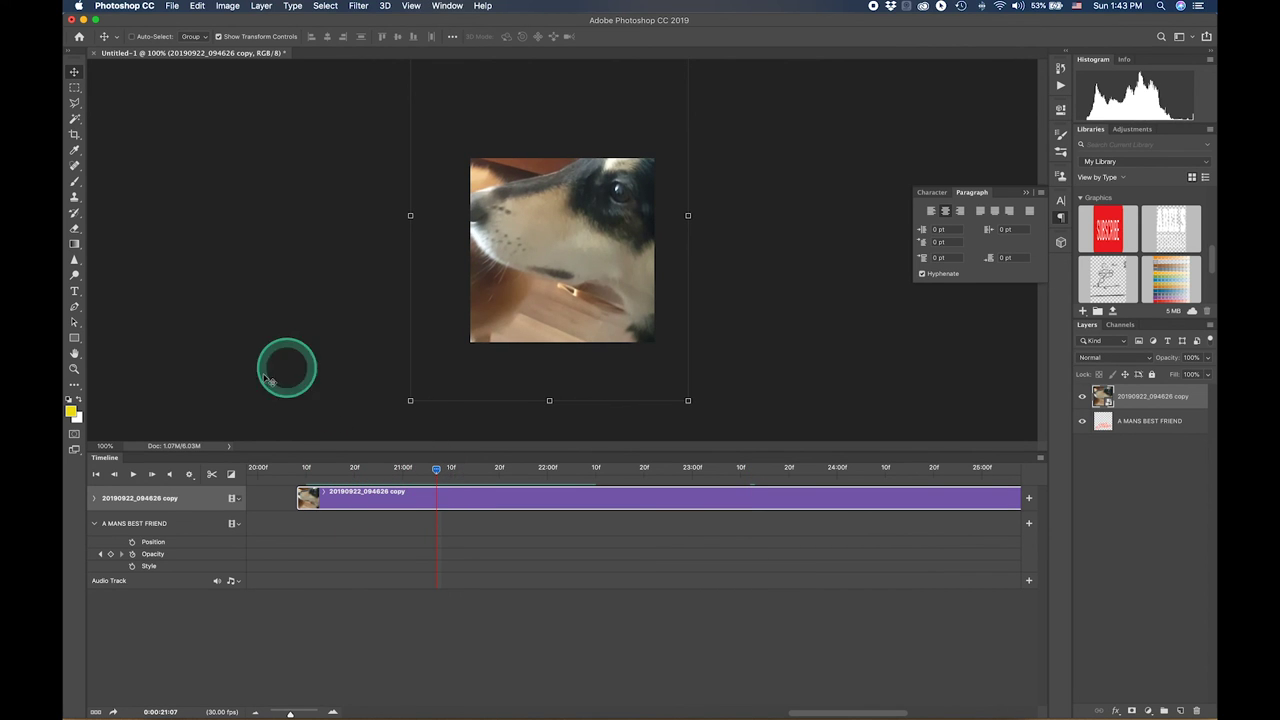
click(212, 477)
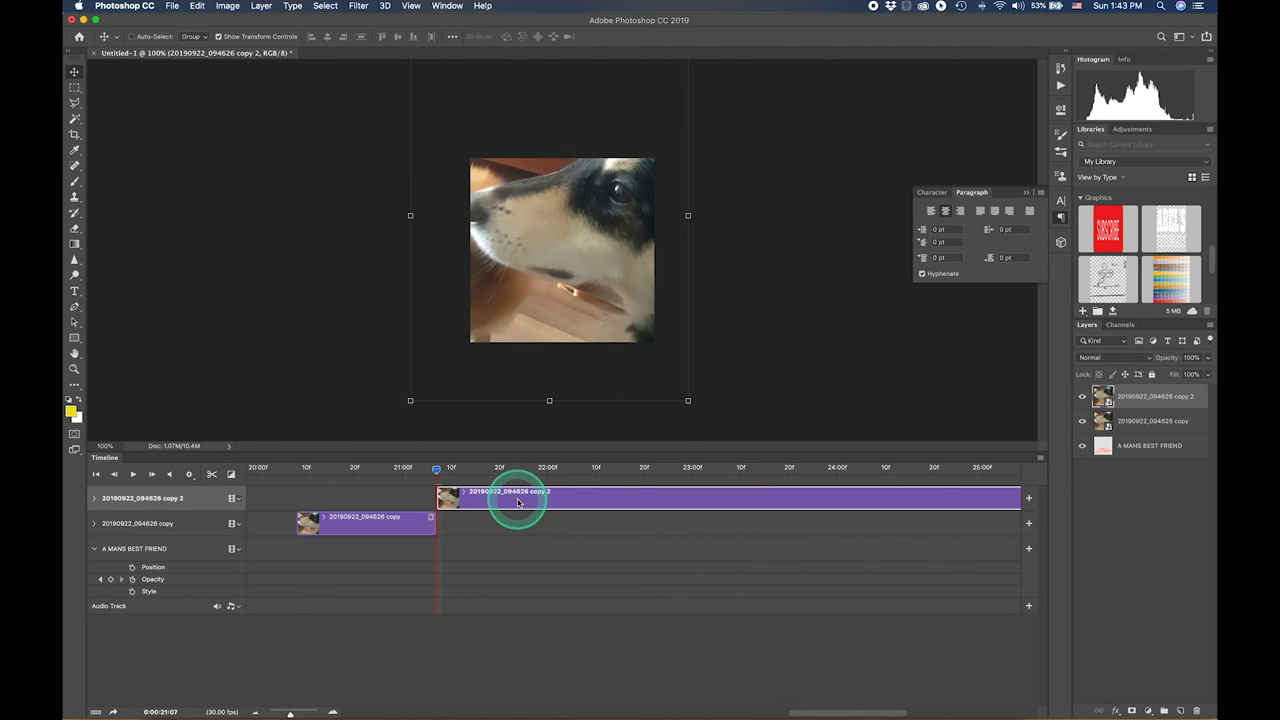
key(Delete)
Zoom the timeline out and move the short dog clip to the start of the animation.
click(332, 710)
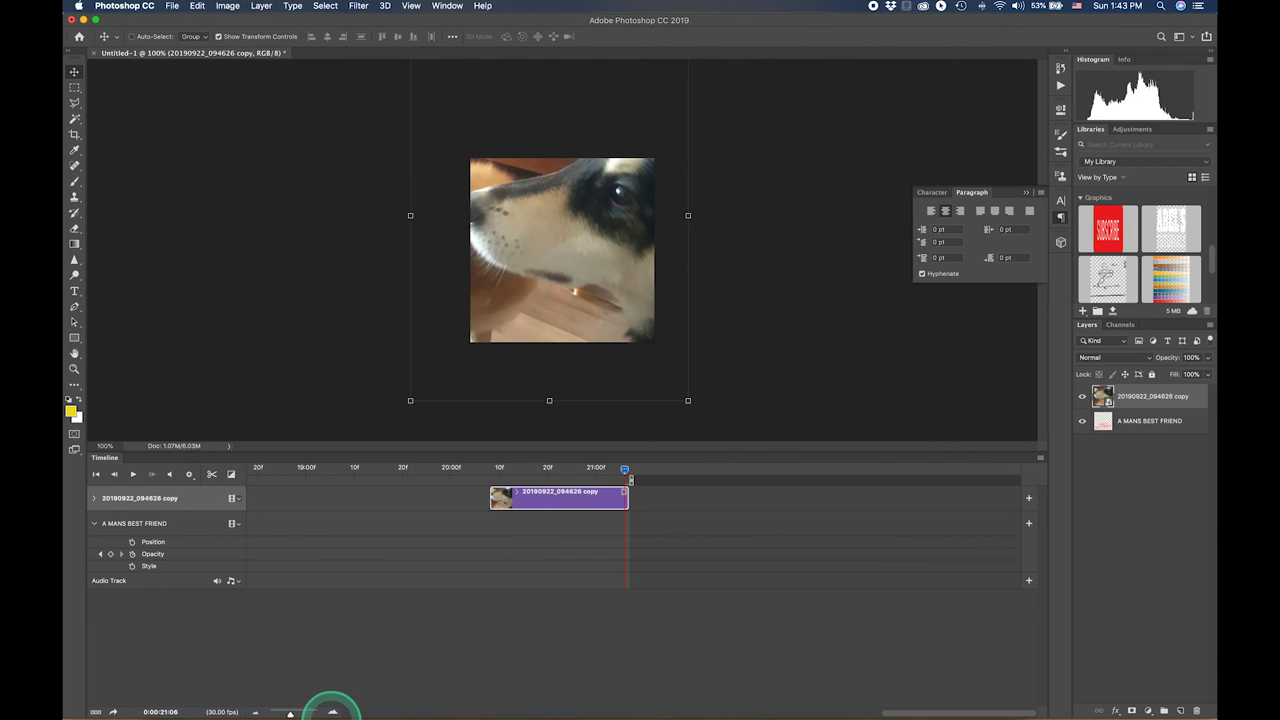
drag(286, 712, 278, 712)
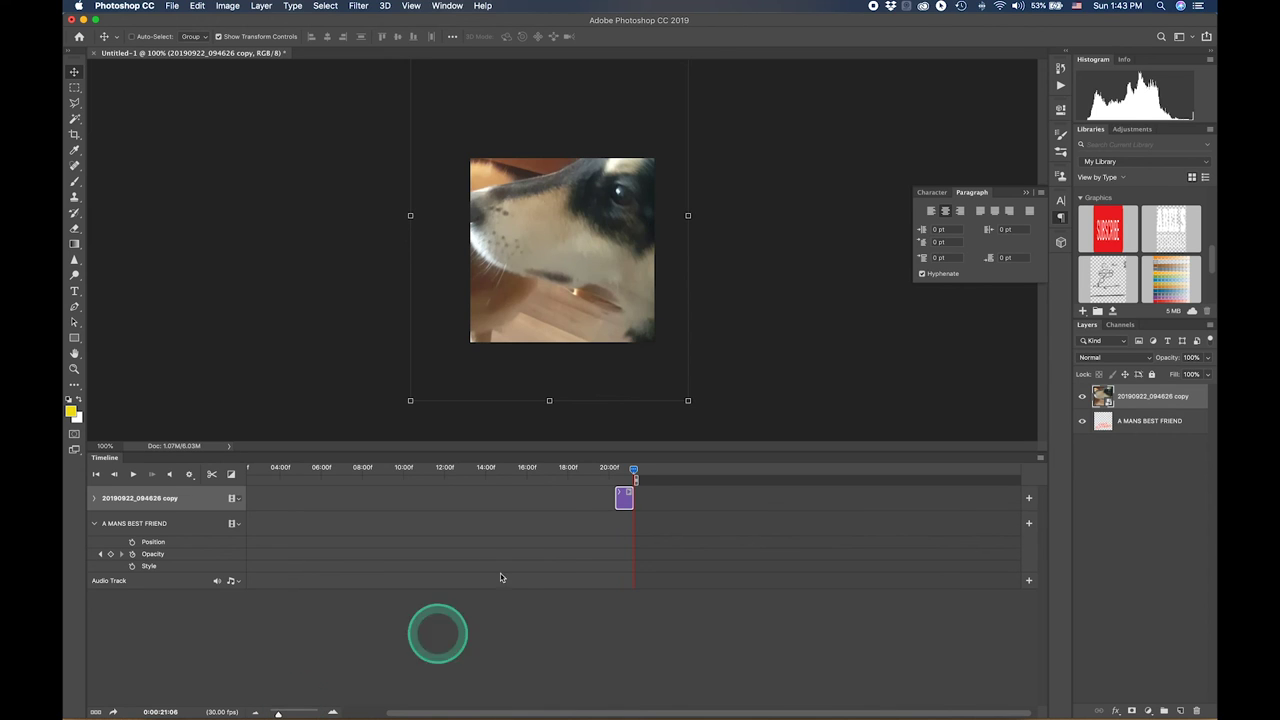
drag(624, 500, 372, 498)
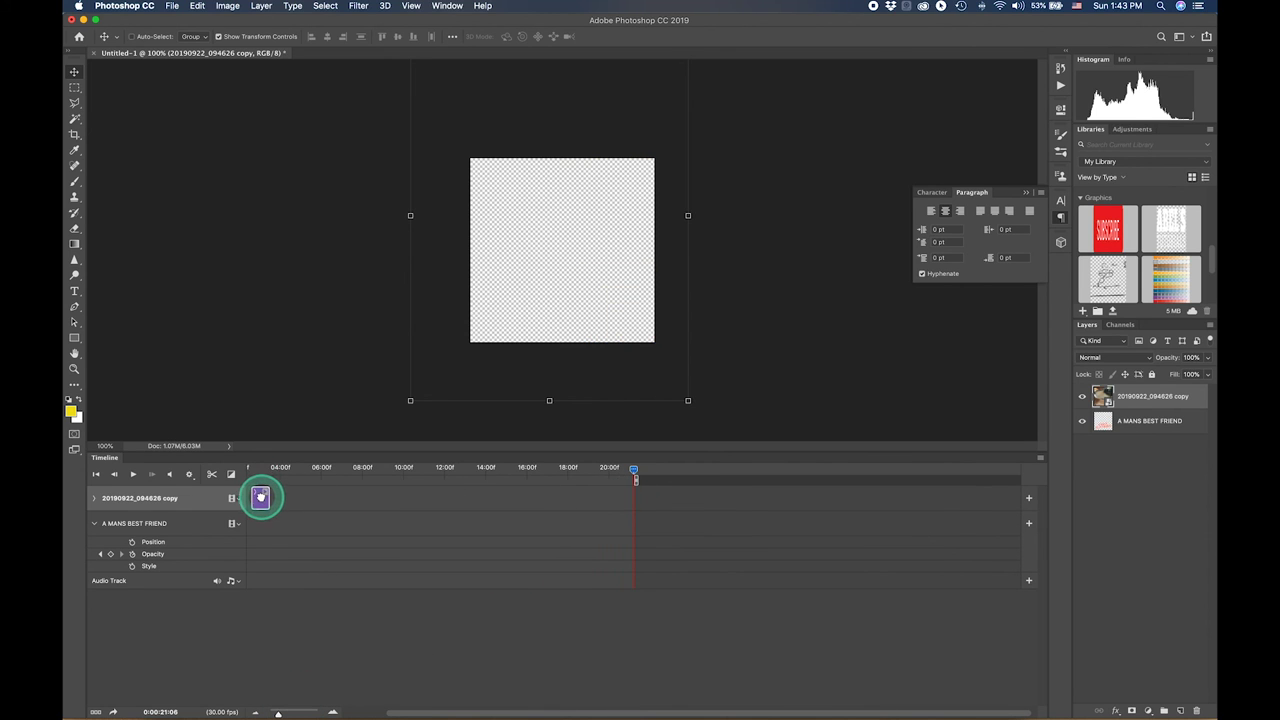
click(269, 512)
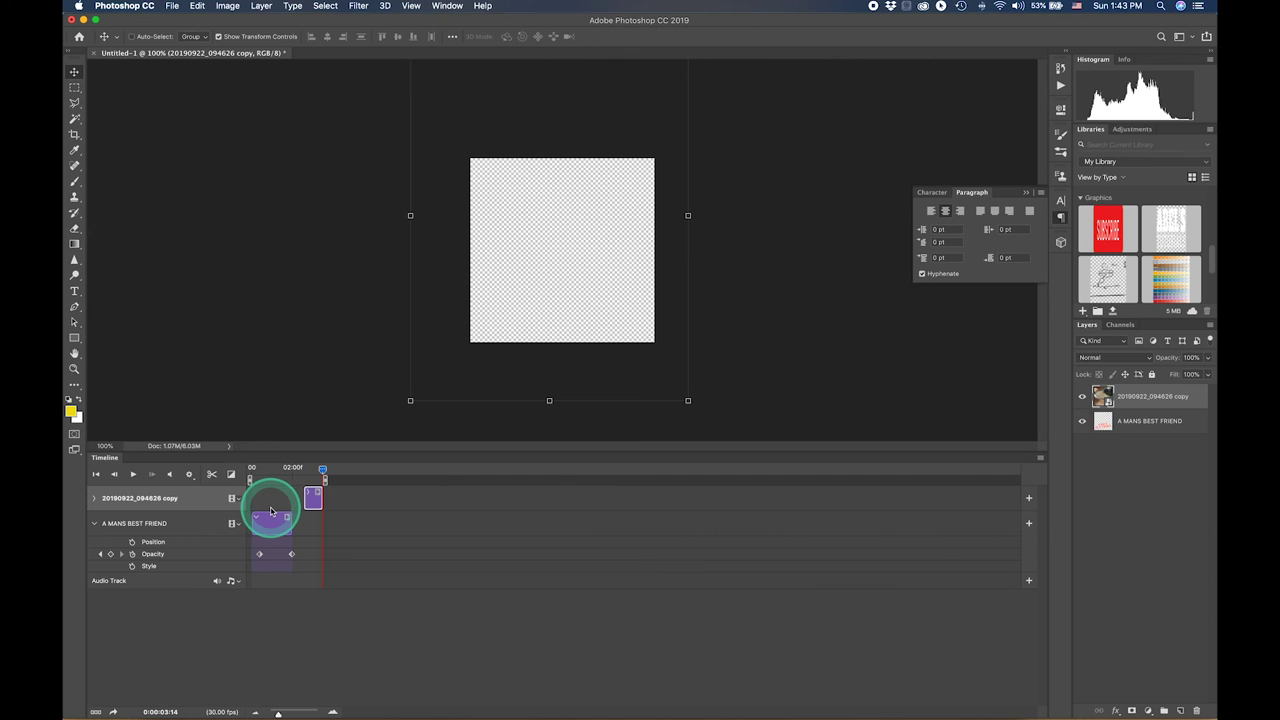
click(313, 500)
mouse_move(313, 500)
mouse_down()
mouse_move(264, 500)
mouse_move(258, 654)
mouse_move(278, 713)
mouse_move(331, 628)
mouse_up()
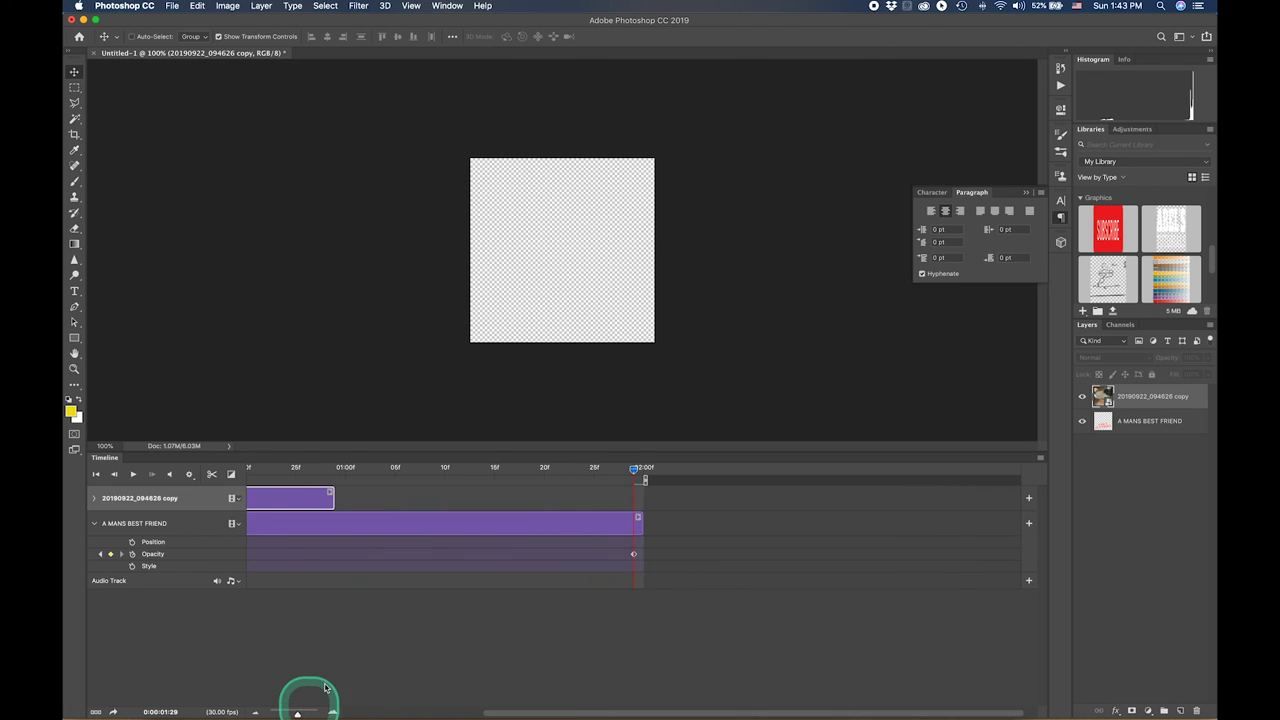
scroll(331, 628, left, 3)
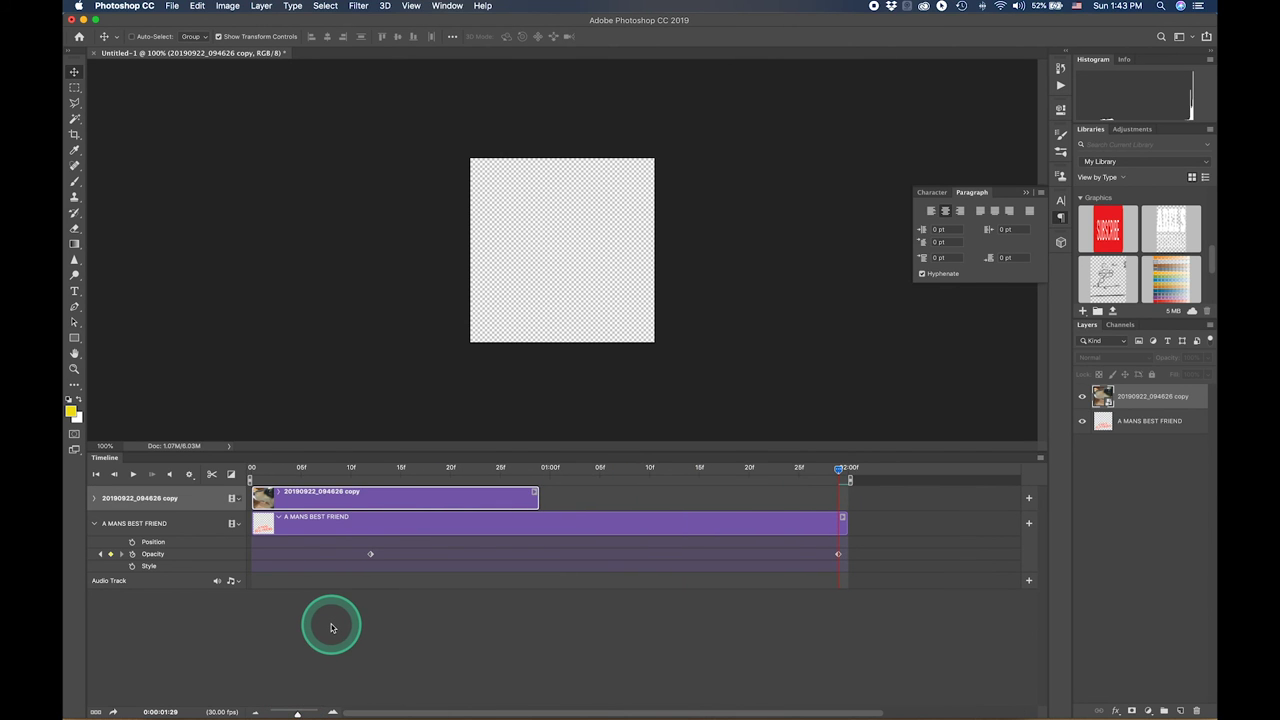
click(261, 467)
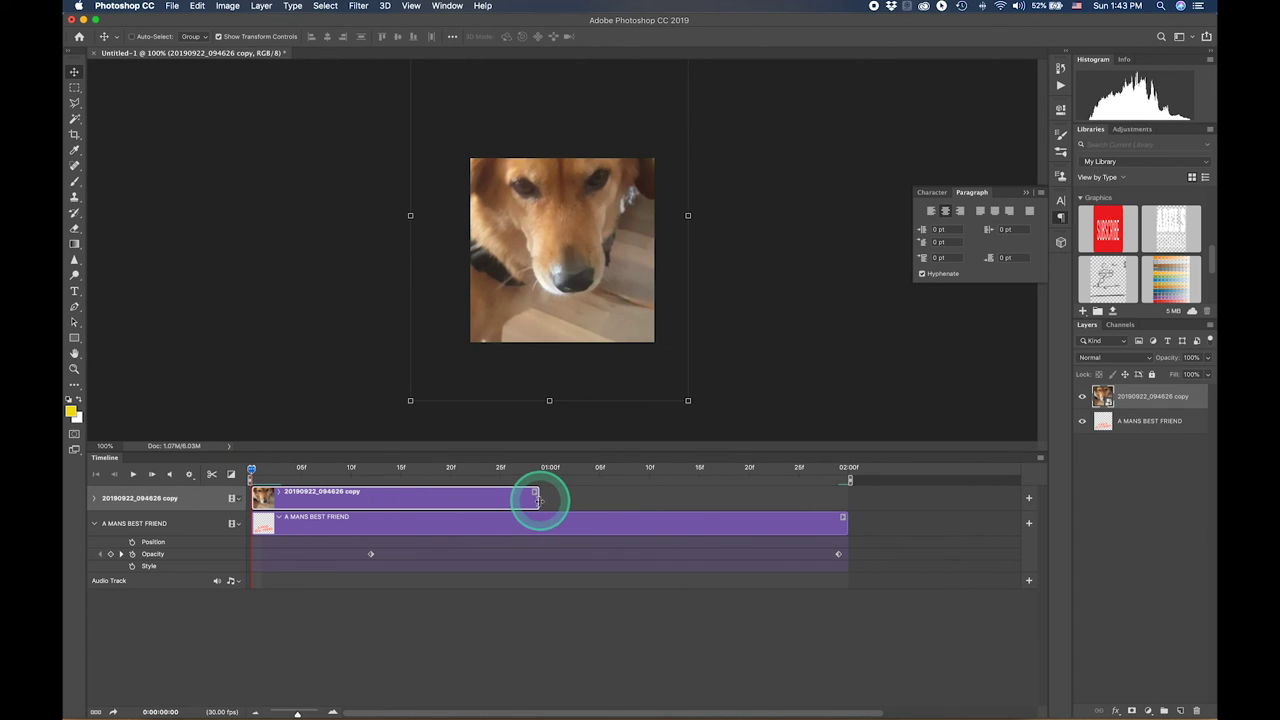
Trim the dog clip to a 01:01 duration and preview playback from the first frame.
drag(537, 497, 557, 500)
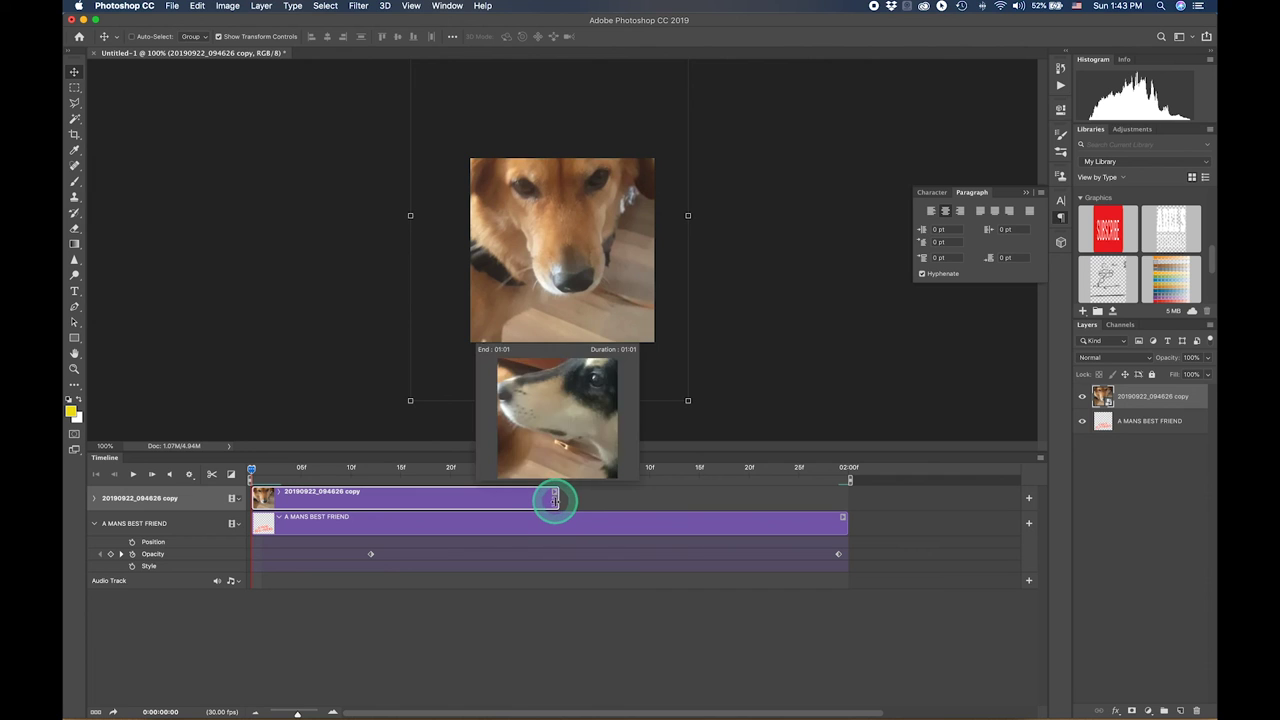
drag(555, 497, 548, 497)
click(252, 472)
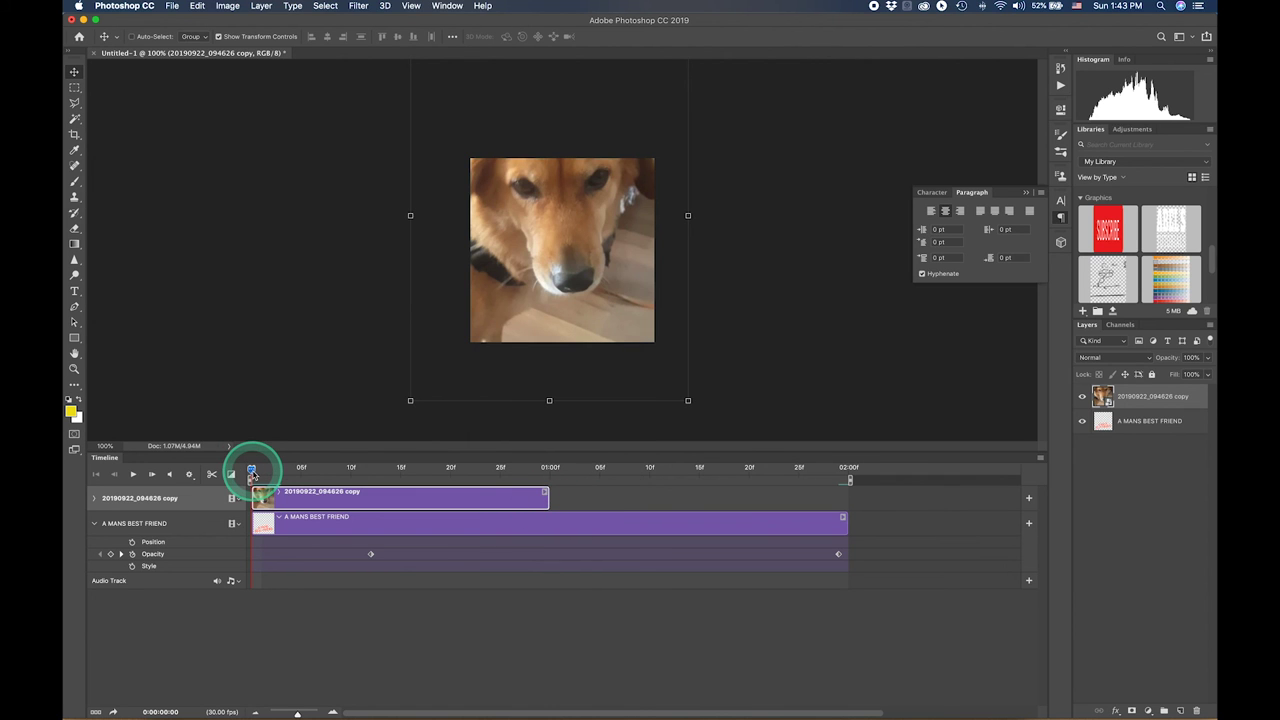
key(space)
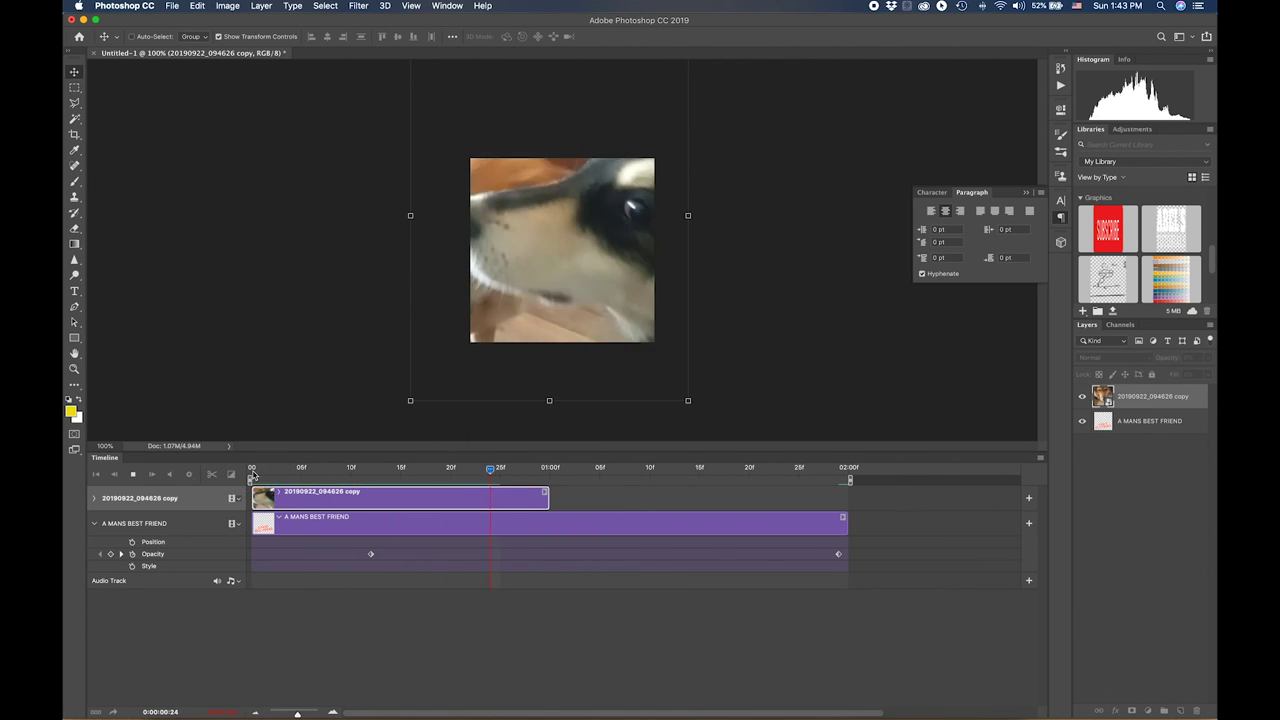
Stop playback and move the dog video track below the A MANS BEST FRIEND text track.
key(space)
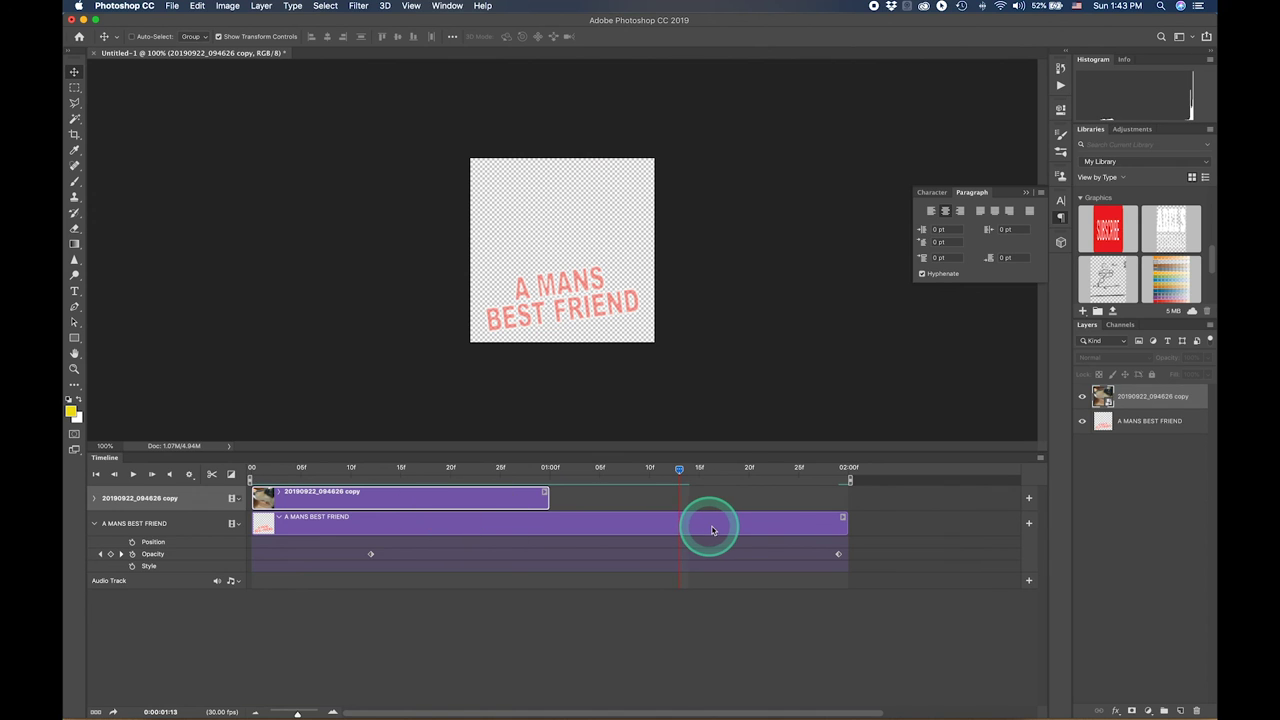
click(786, 533)
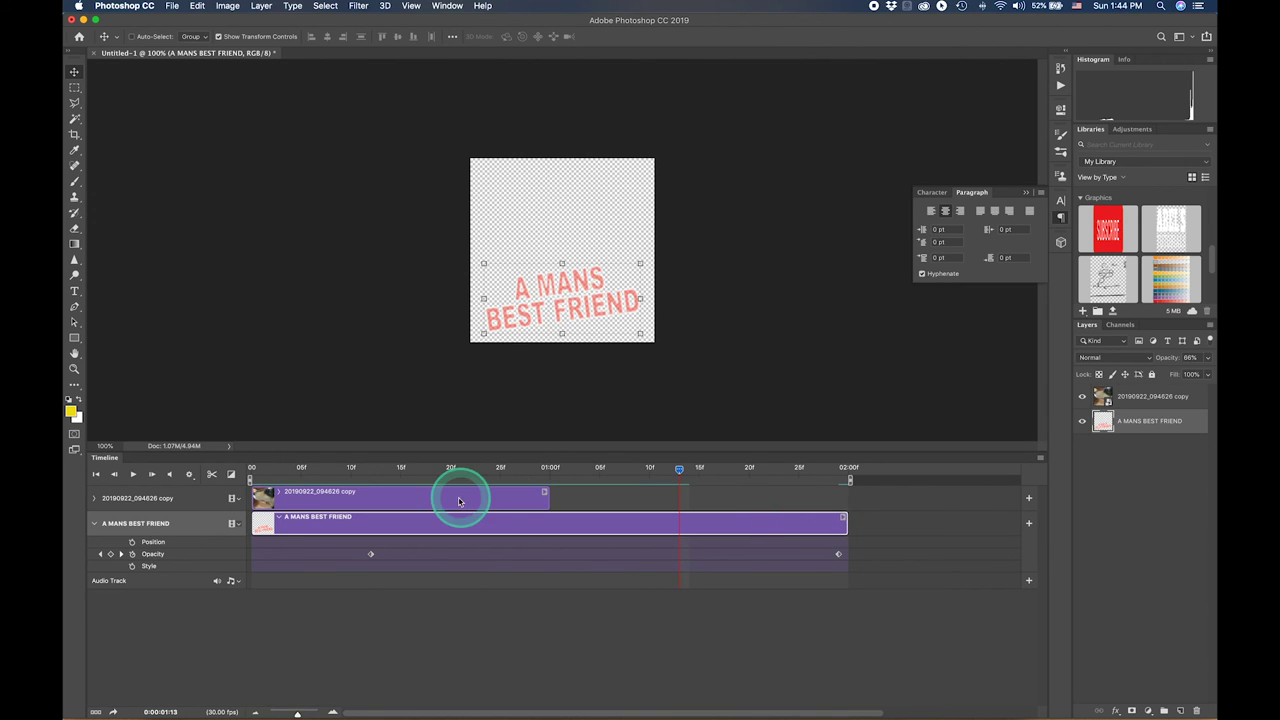
click(138, 498)
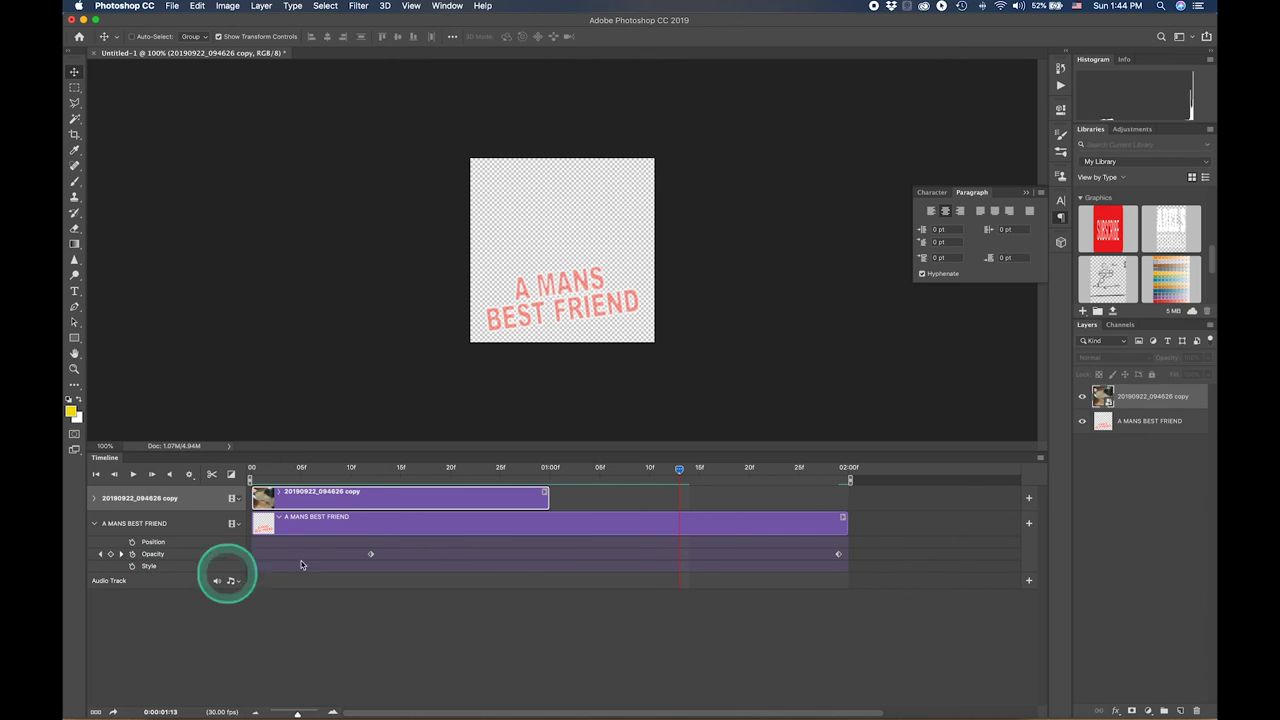
drag(366, 496, 347, 571)
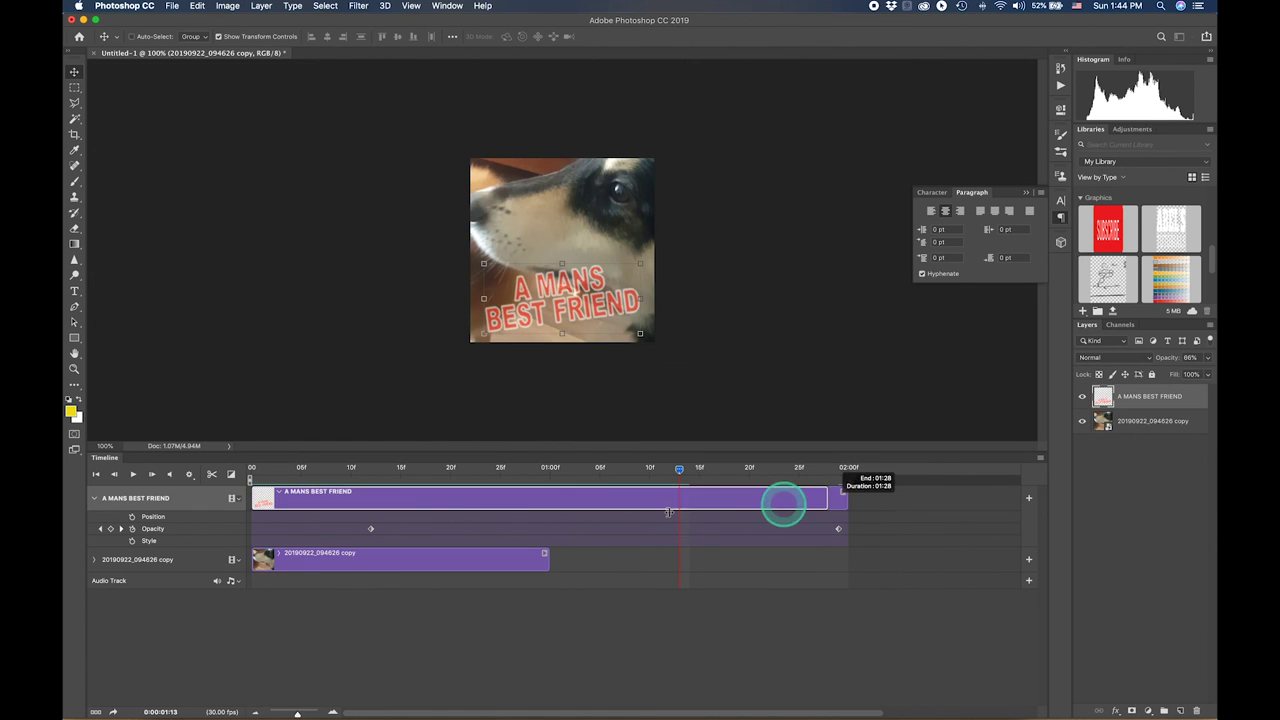
Trim the A MANS BEST FRIEND clip to end at 15f, with opacity keyframes at 00 and 15f.
mouse_move(845, 500)
mouse_down()
mouse_move(445, 500)
mouse_move(421, 470)
mouse_move(402, 469)
mouse_up()
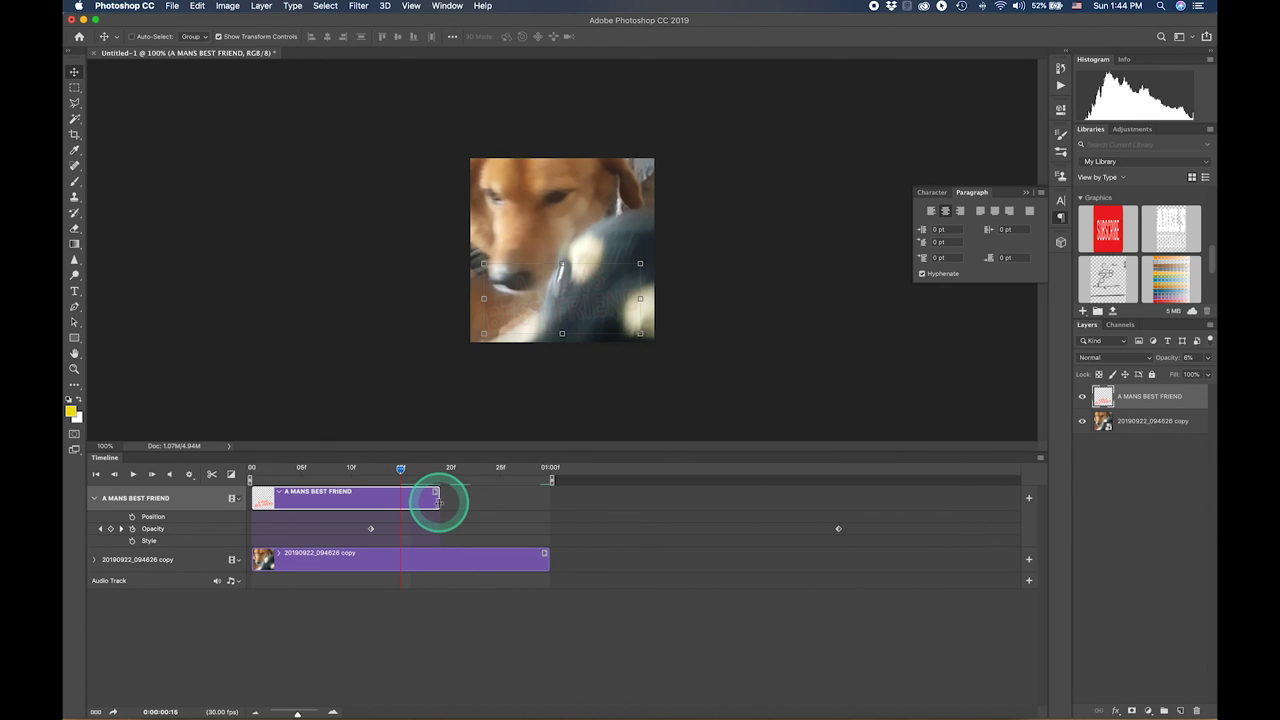
drag(438, 500, 398, 500)
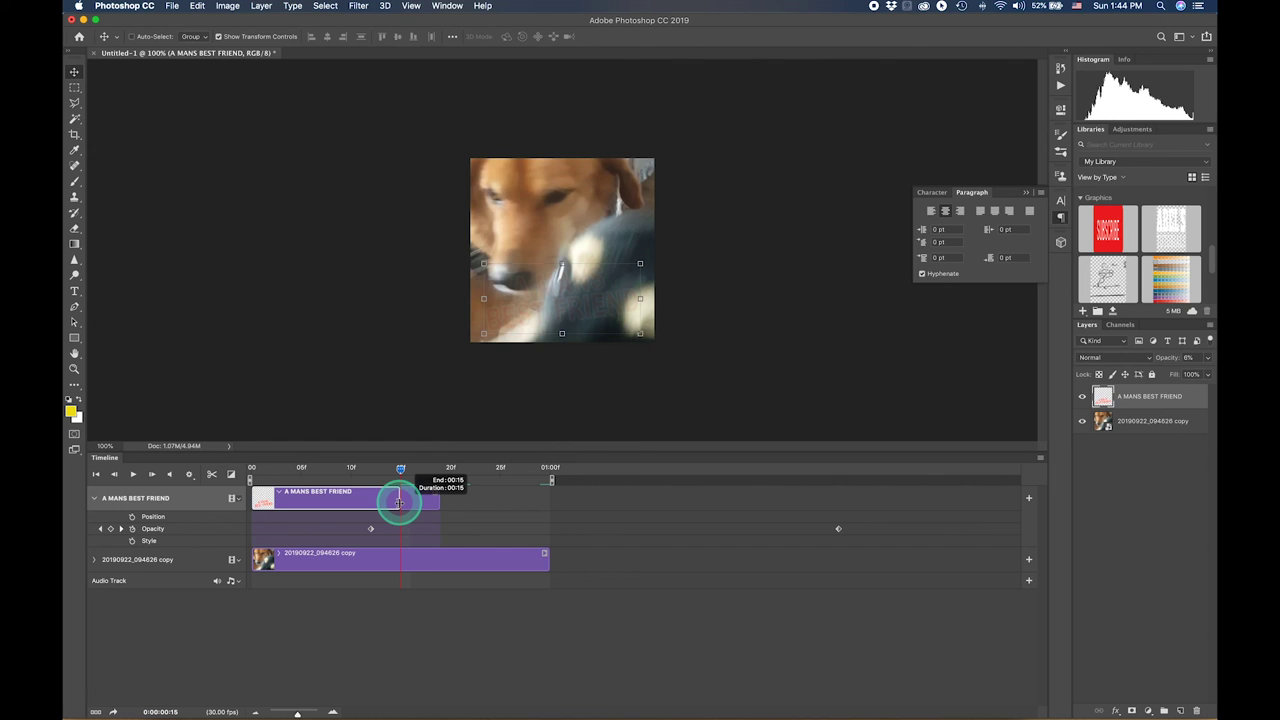
click(370, 529)
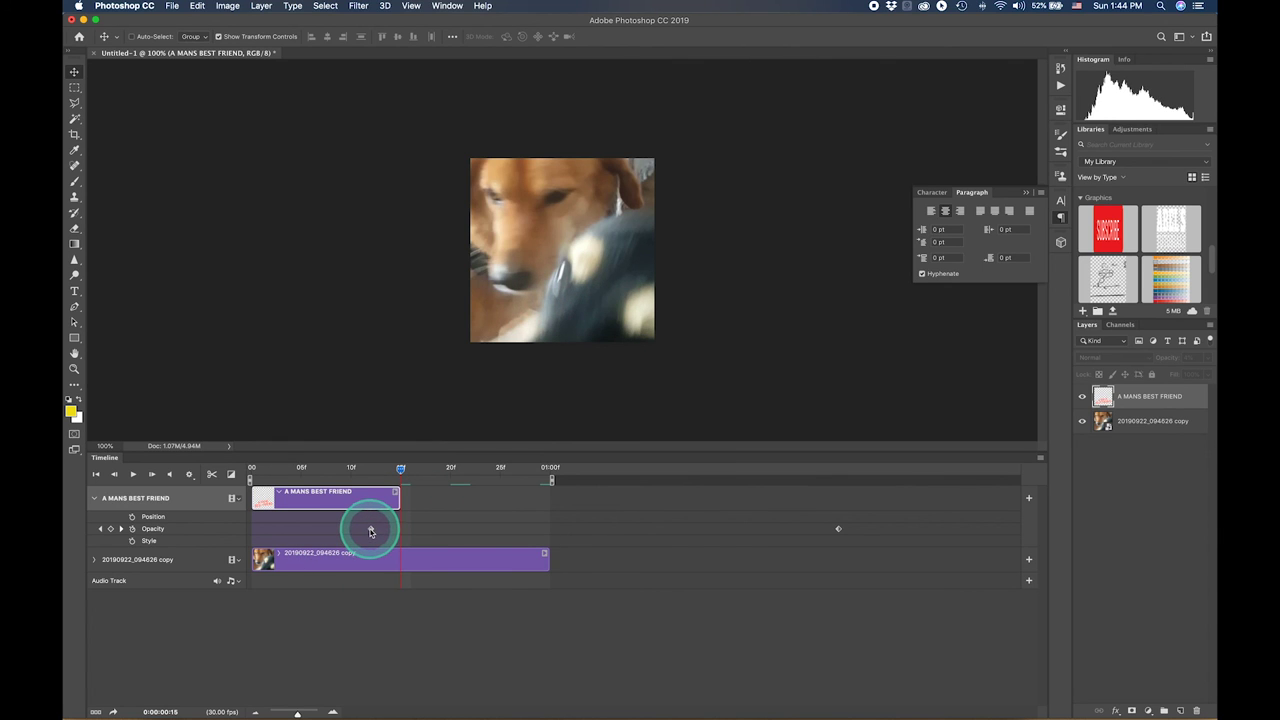
drag(370, 531, 254, 531)
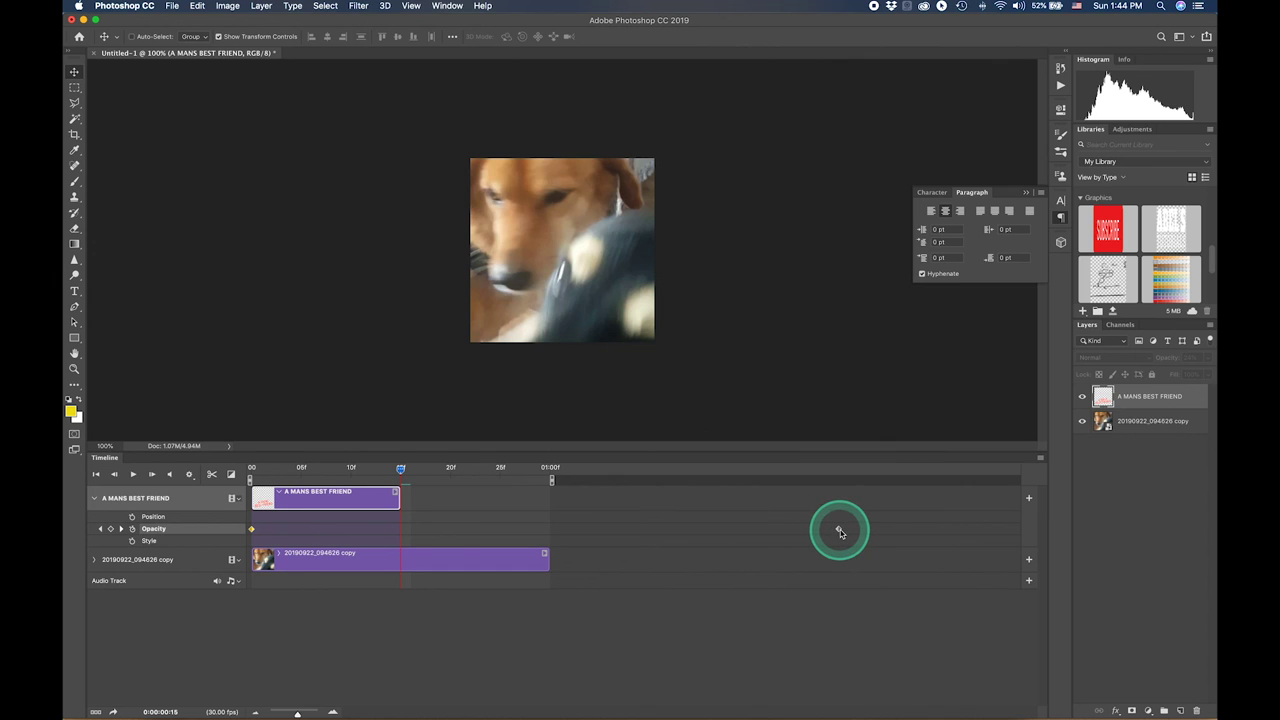
click(398, 531)
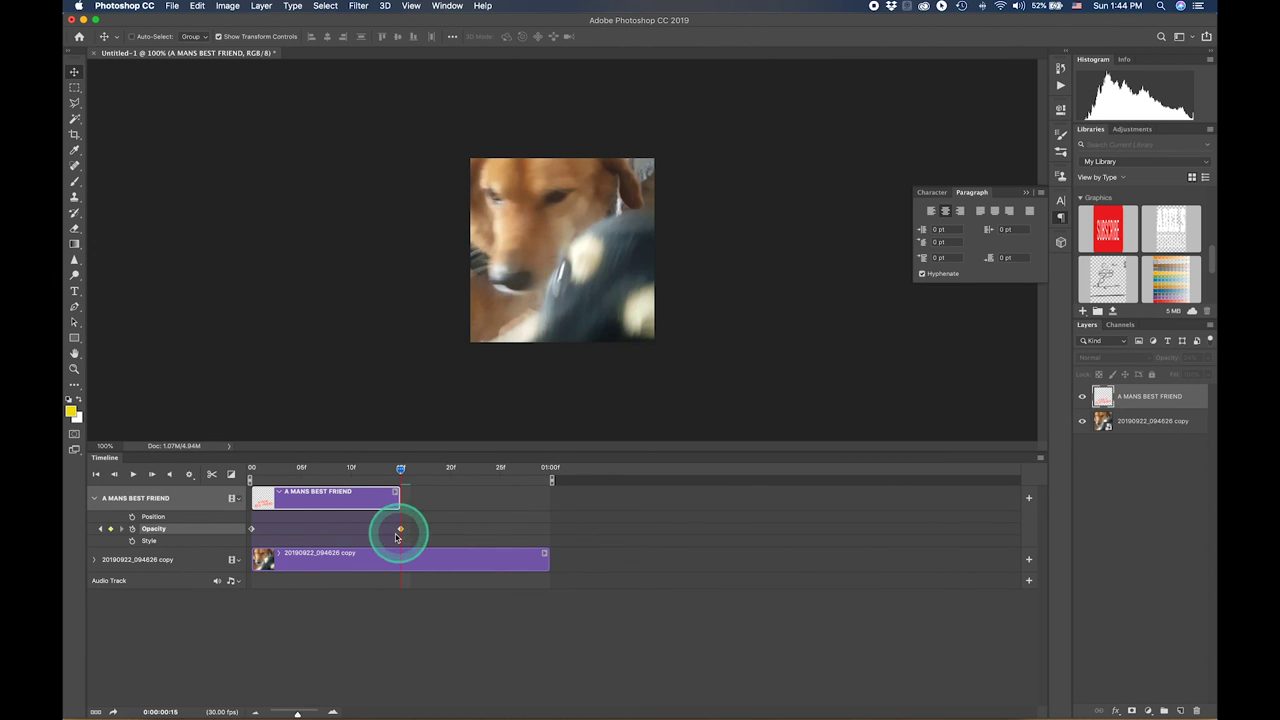
drag(400, 467, 402, 468)
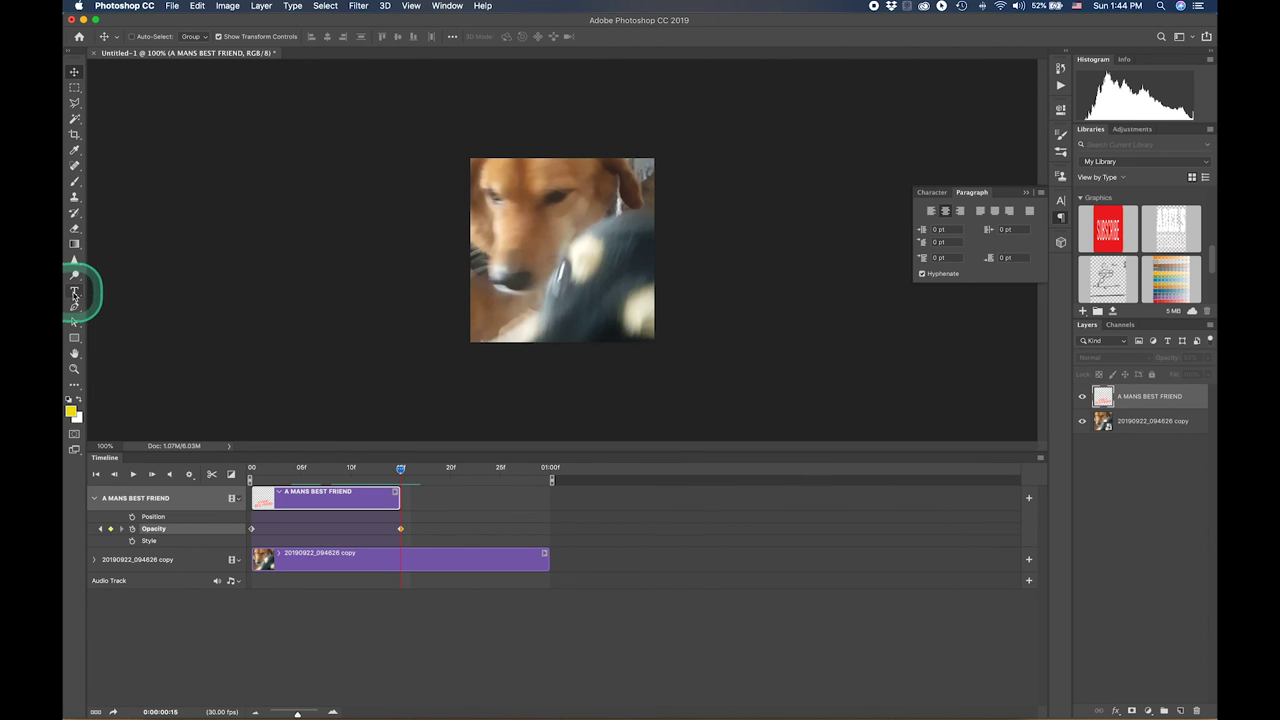
Add NAH! THAT'S ME text starting at 15f, scaled 268.96% and tilted 5.83° toward the lower right.
click(73, 295)
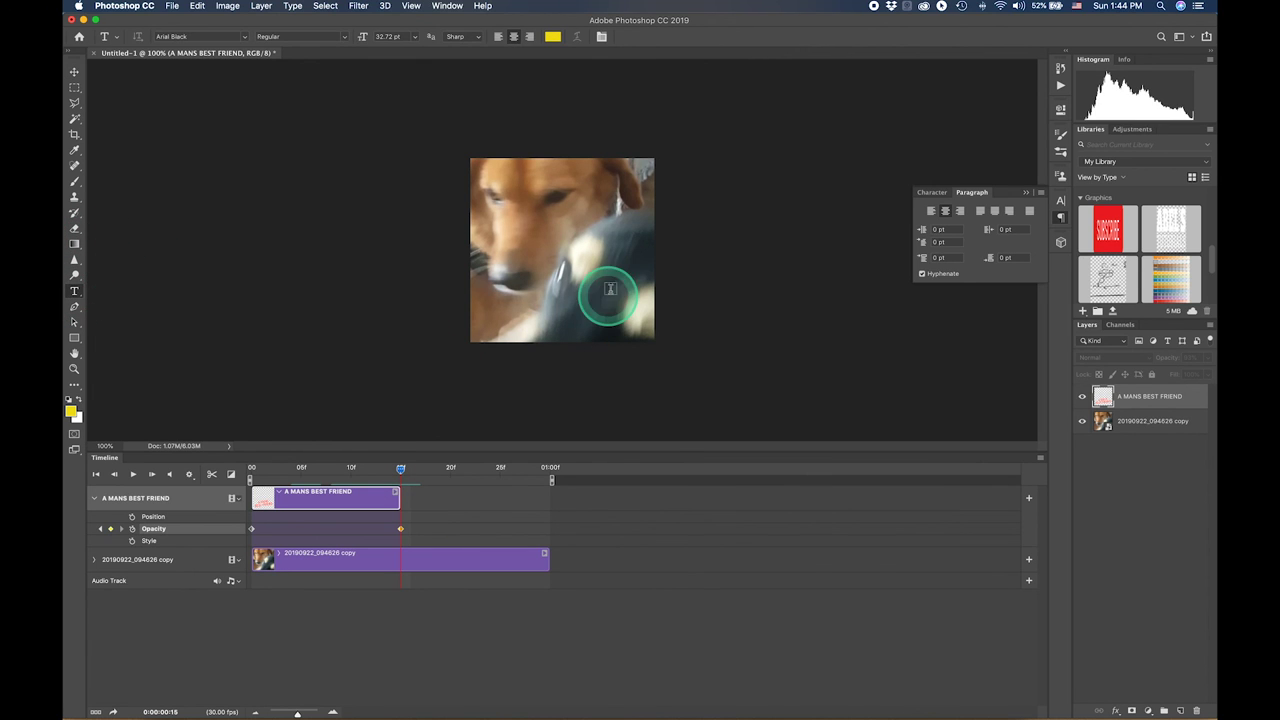
click(540, 263)
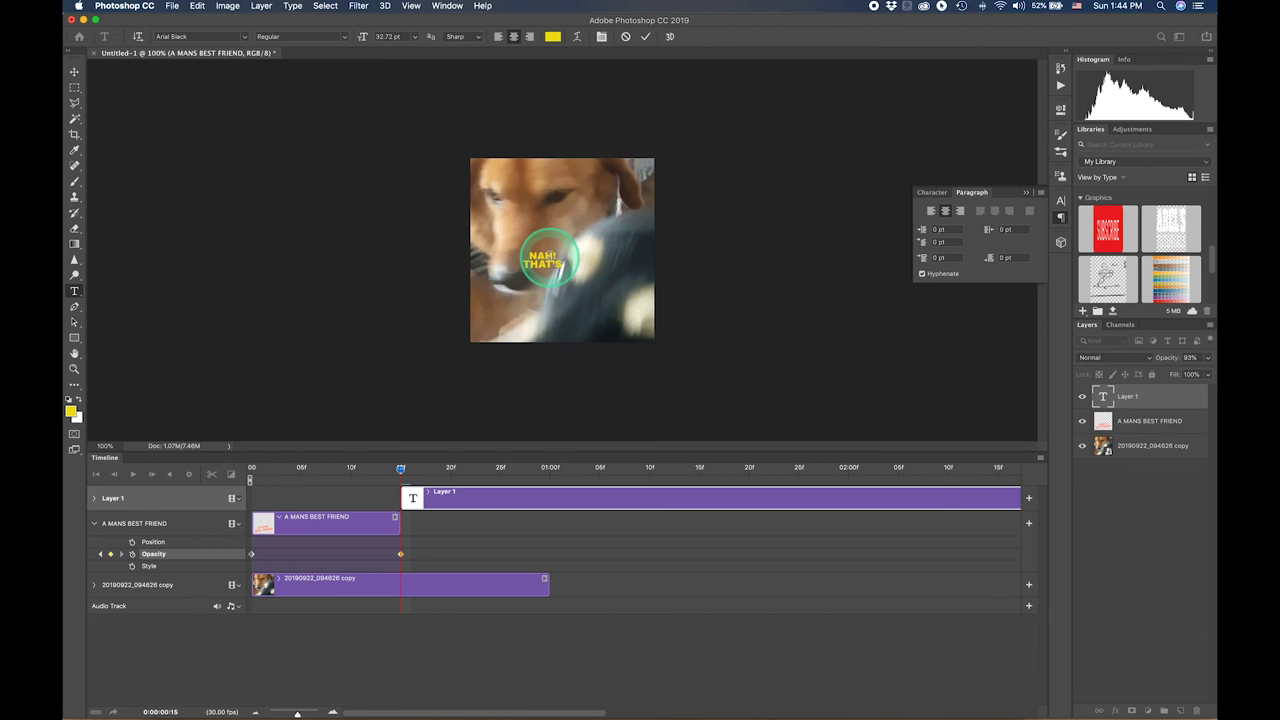
click(74, 74)
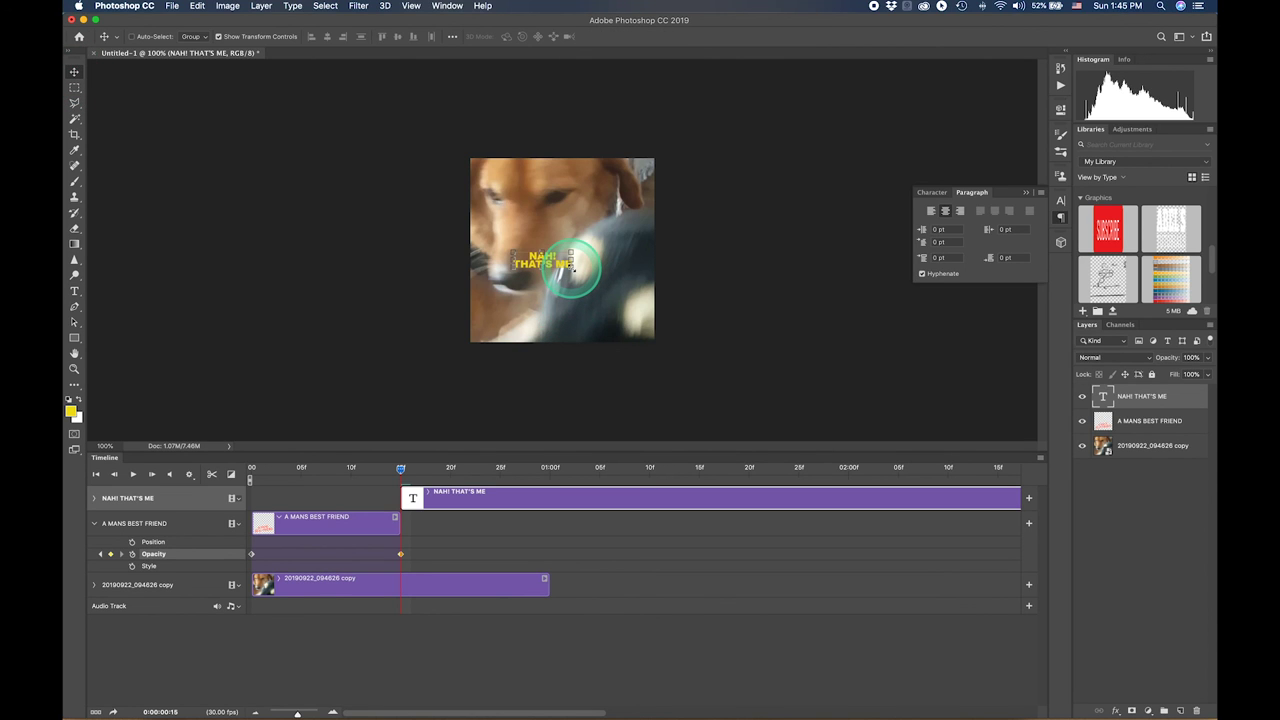
drag(572, 267, 616, 300)
mouse_move(466, 264)
mouse_down()
mouse_move(454, 262)
mouse_move(471, 262)
mouse_up()
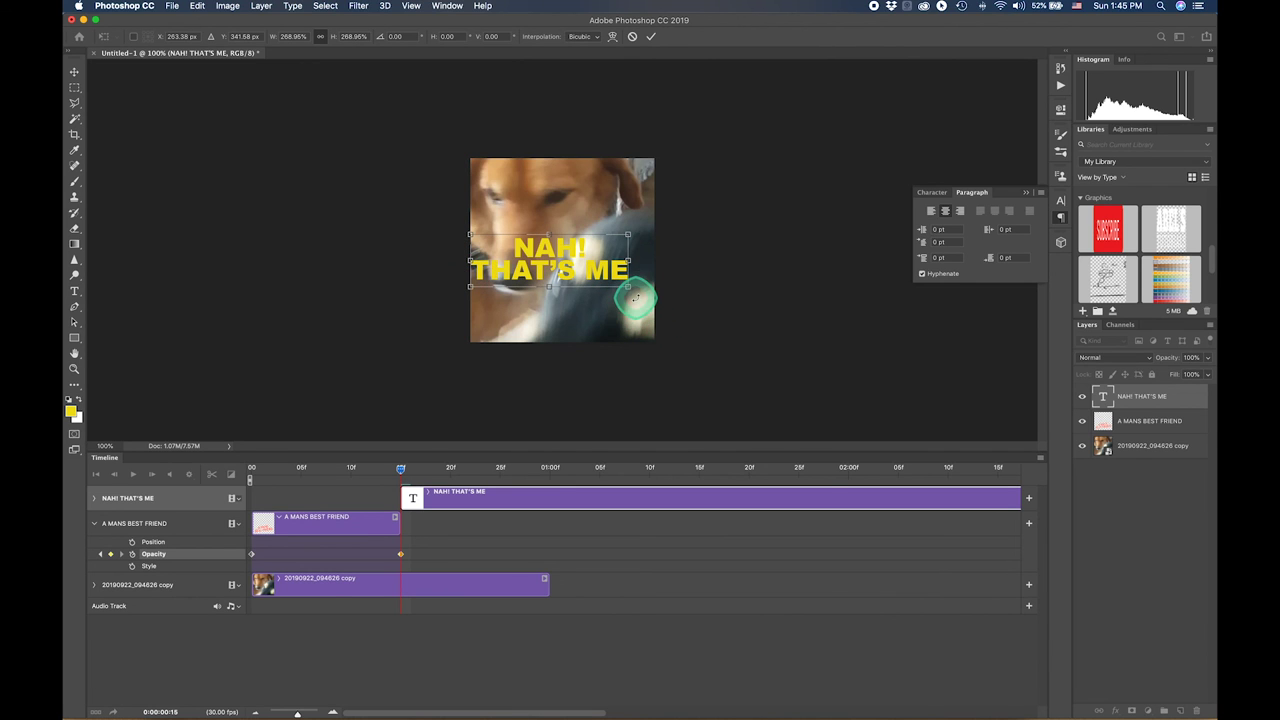
drag(633, 307, 620, 322)
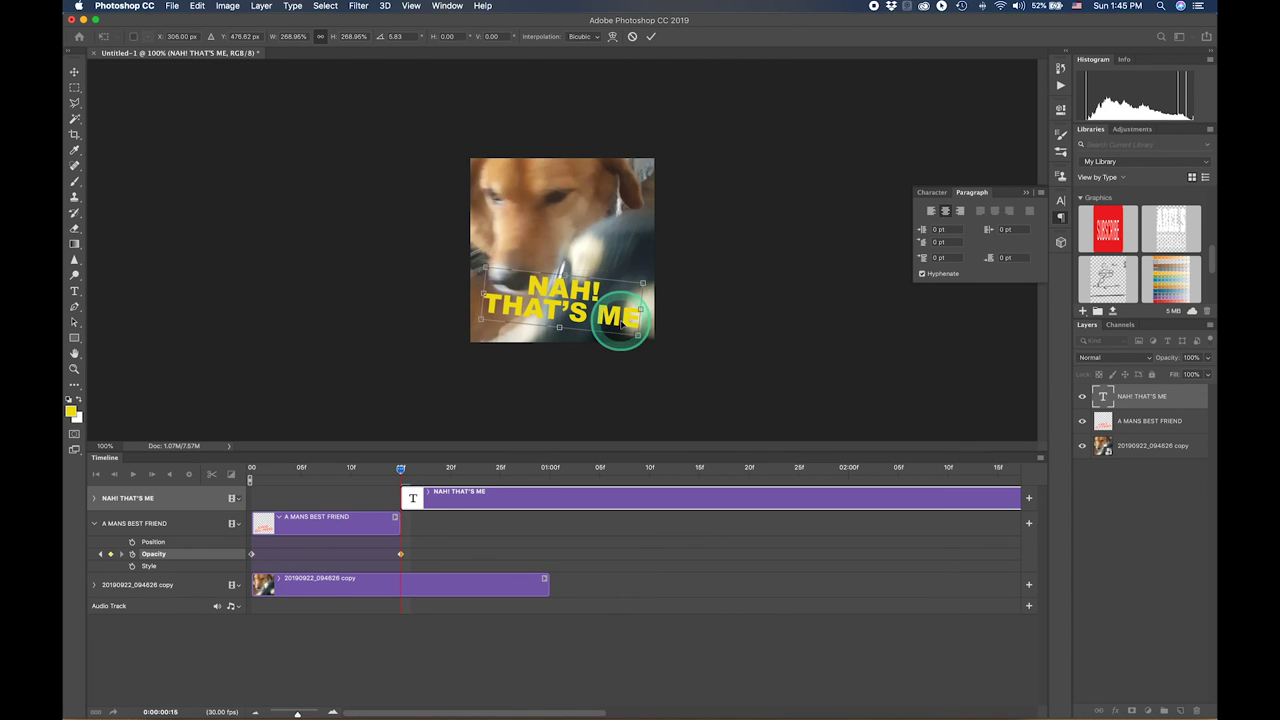
key(Return)
mouse_move(623, 440)
mouse_down()
mouse_move(570, 441)
mouse_move(342, 528)
mouse_up()
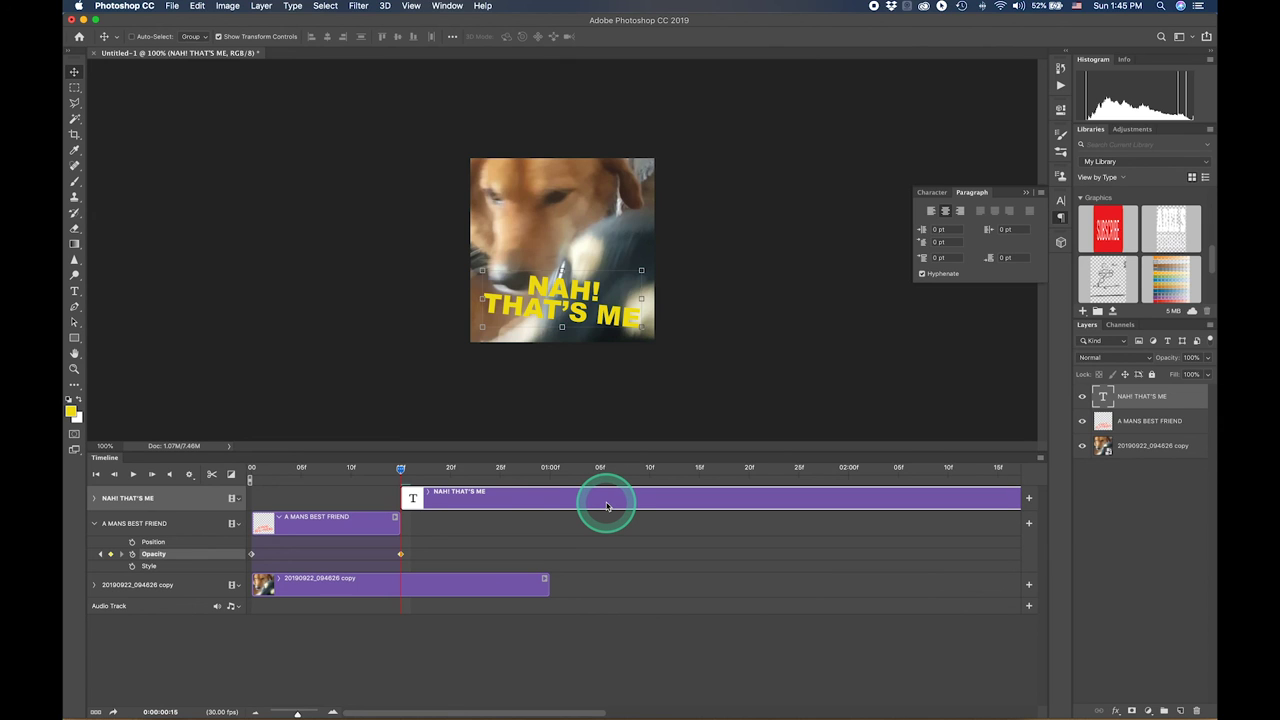
Trim the NAH! THAT'S ME clip to end at 01:00f, alongside the dog clip.
drag(297, 712, 282, 712)
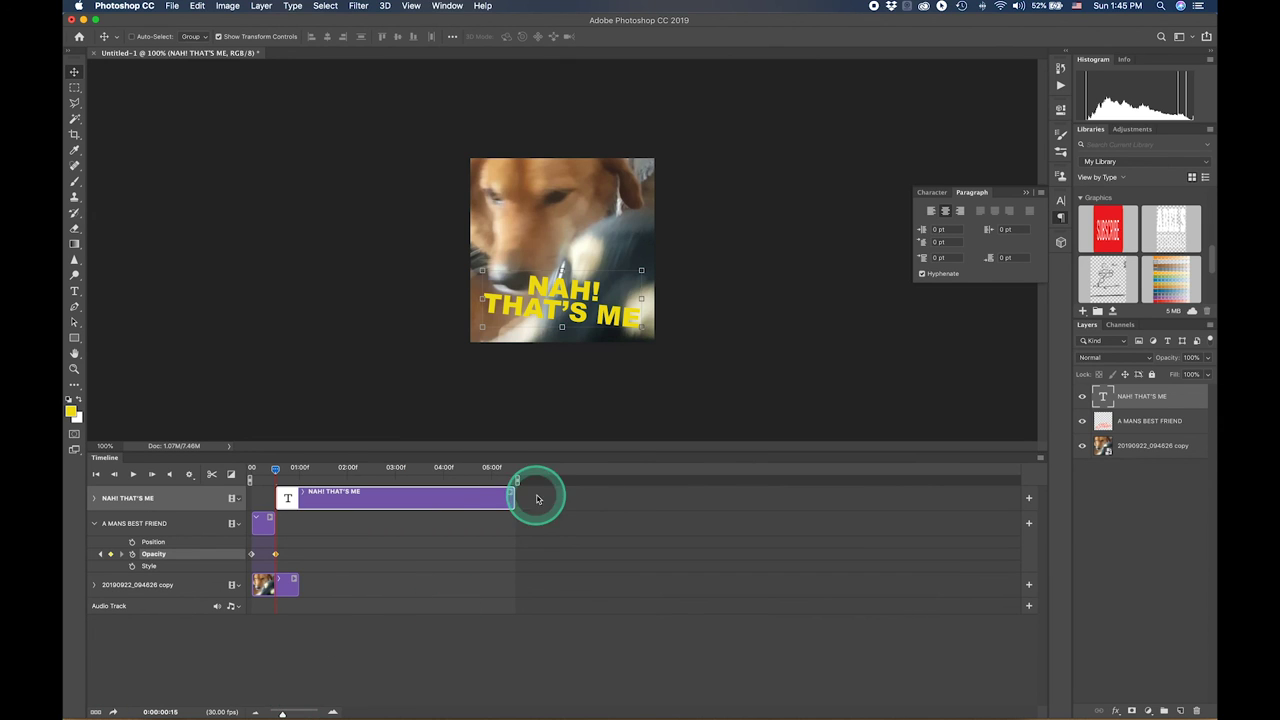
mouse_move(512, 494)
mouse_down()
mouse_move(288, 505)
mouse_move(300, 511)
mouse_up()
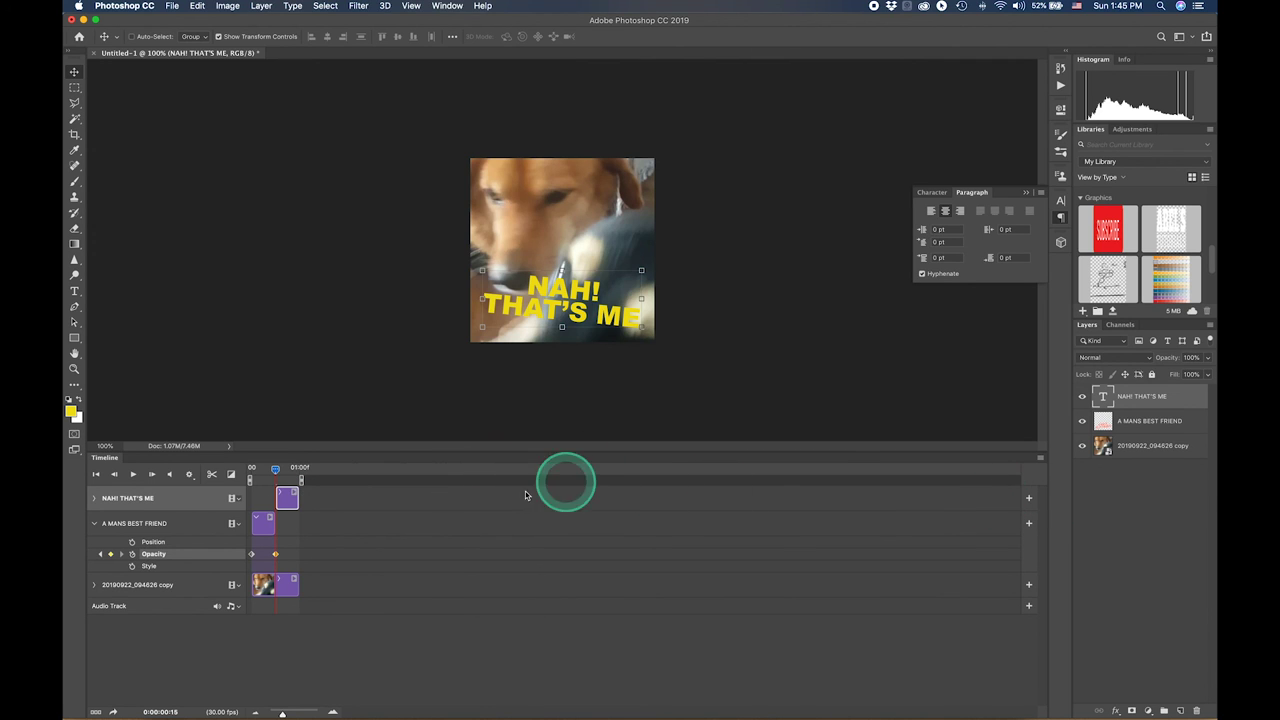
click(296, 712)
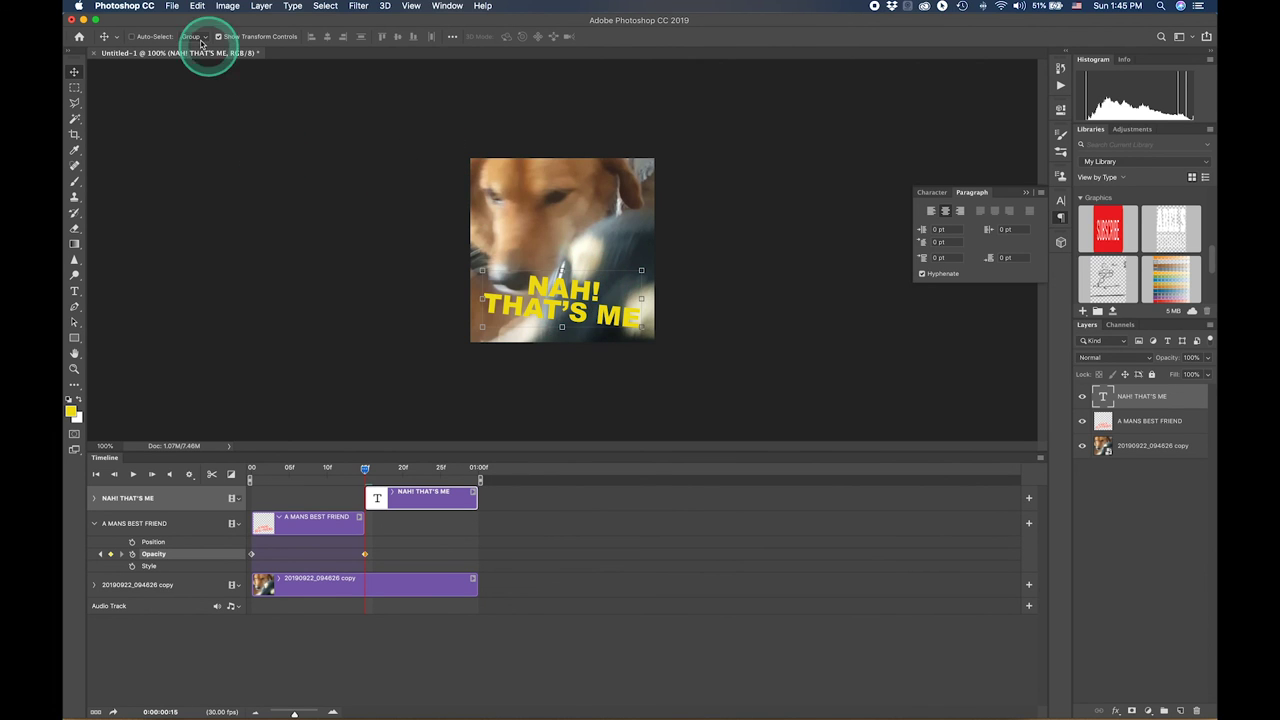
Render the animation as ViedoMeme-1.mp4, H.264 High Quality, 612 x 612 at 30 fps.
click(174, 6)
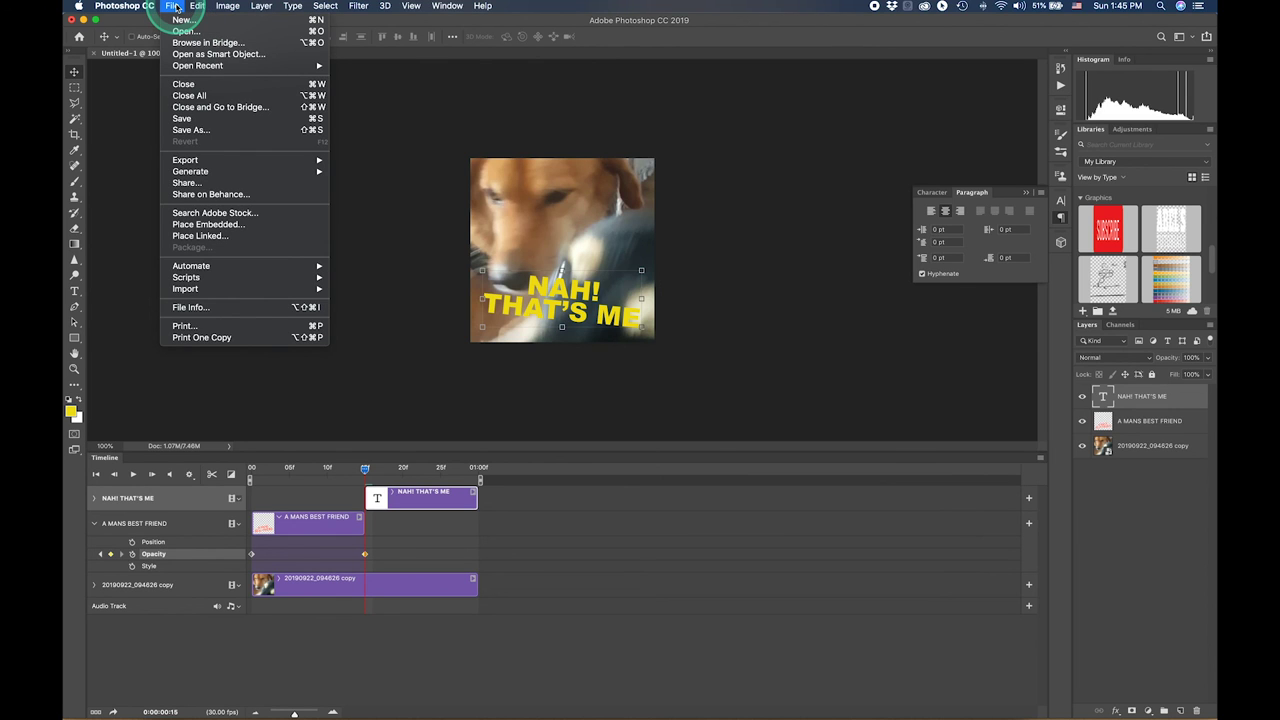
click(113, 712)
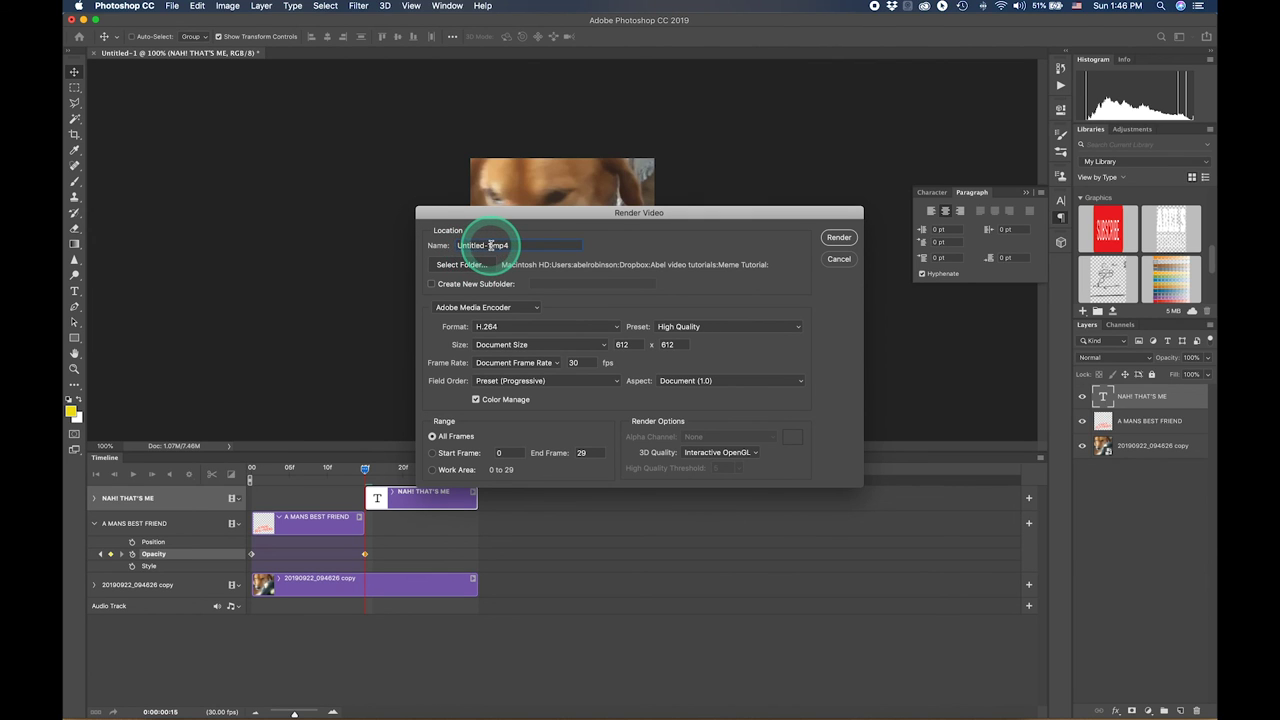
drag(490, 245, 432, 246)
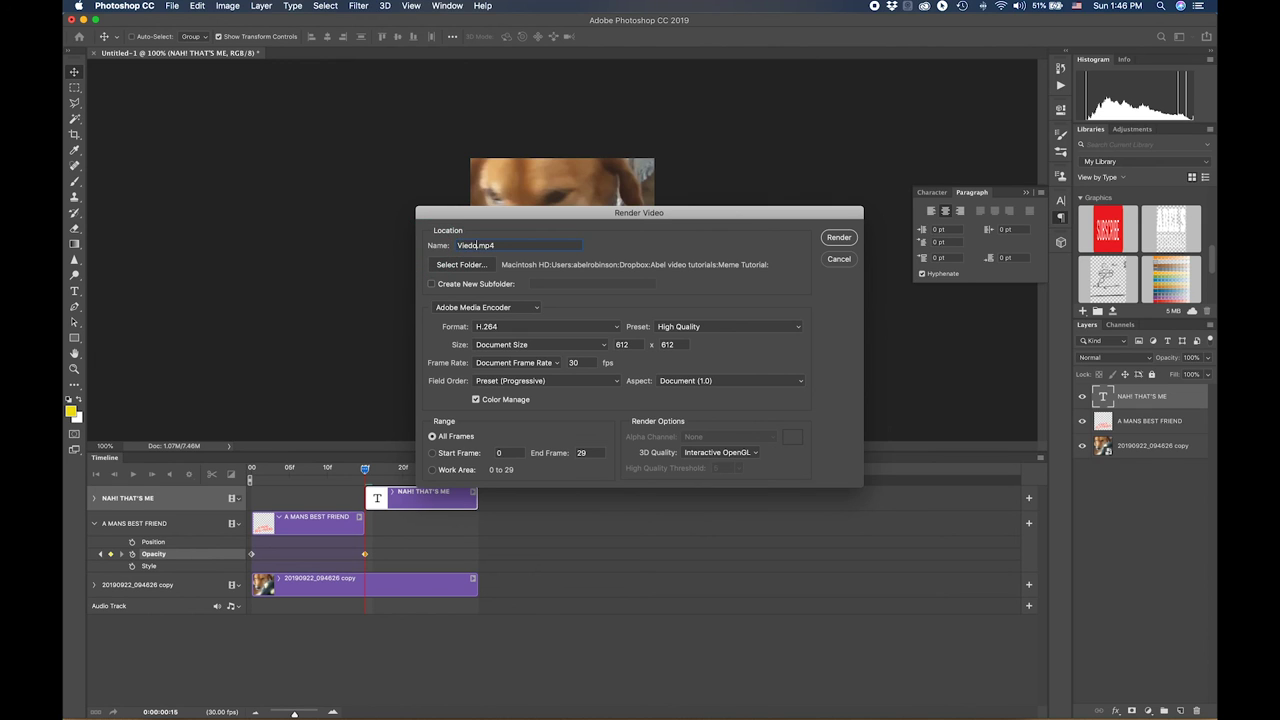
text(Meme-1)
click(652, 259)
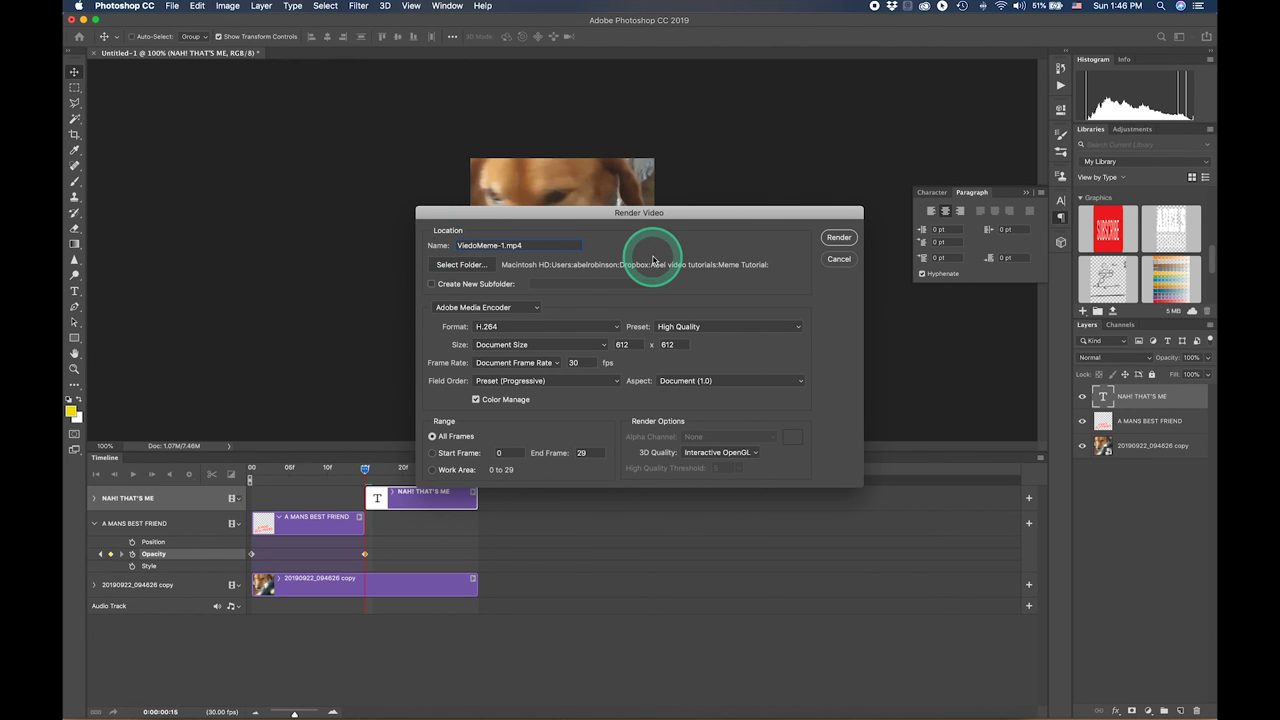
click(837, 240)
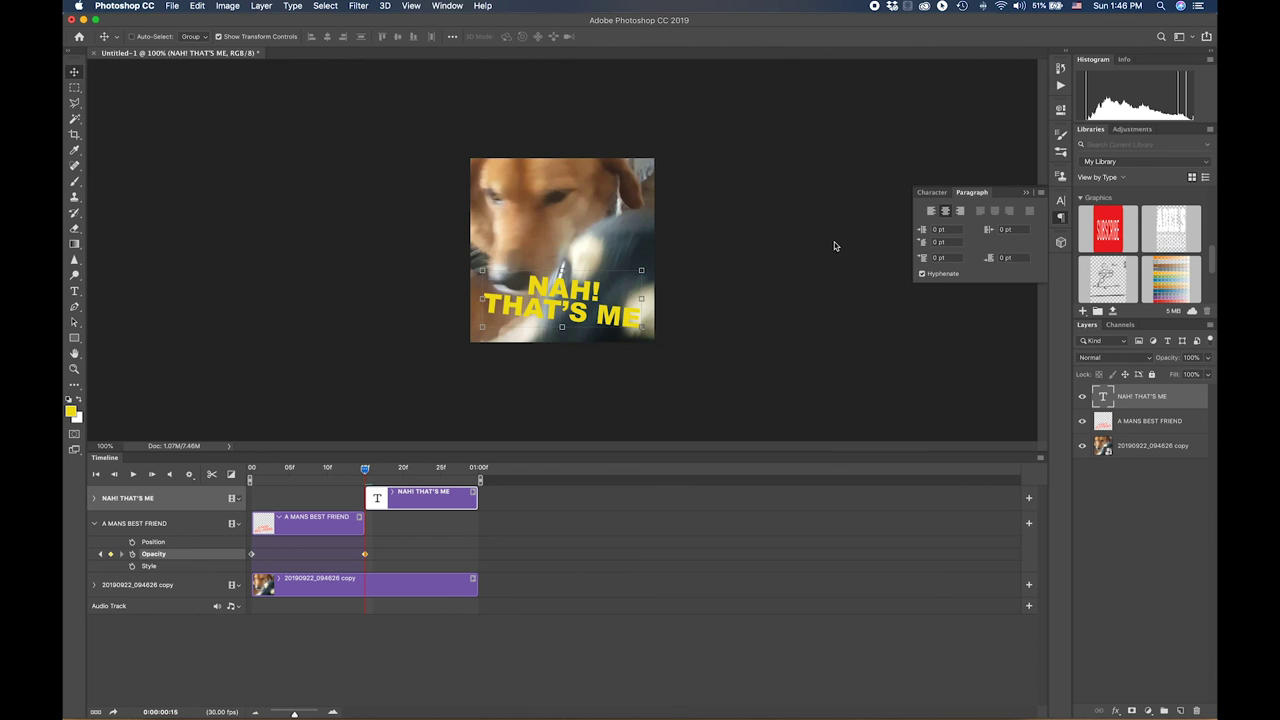
Export via Save for Web as GIF 128 Dithered, 612 x 612, looping forever, saved as VideoMeme-1.gif.
click(173, 8)
mouse_move(185, 160)
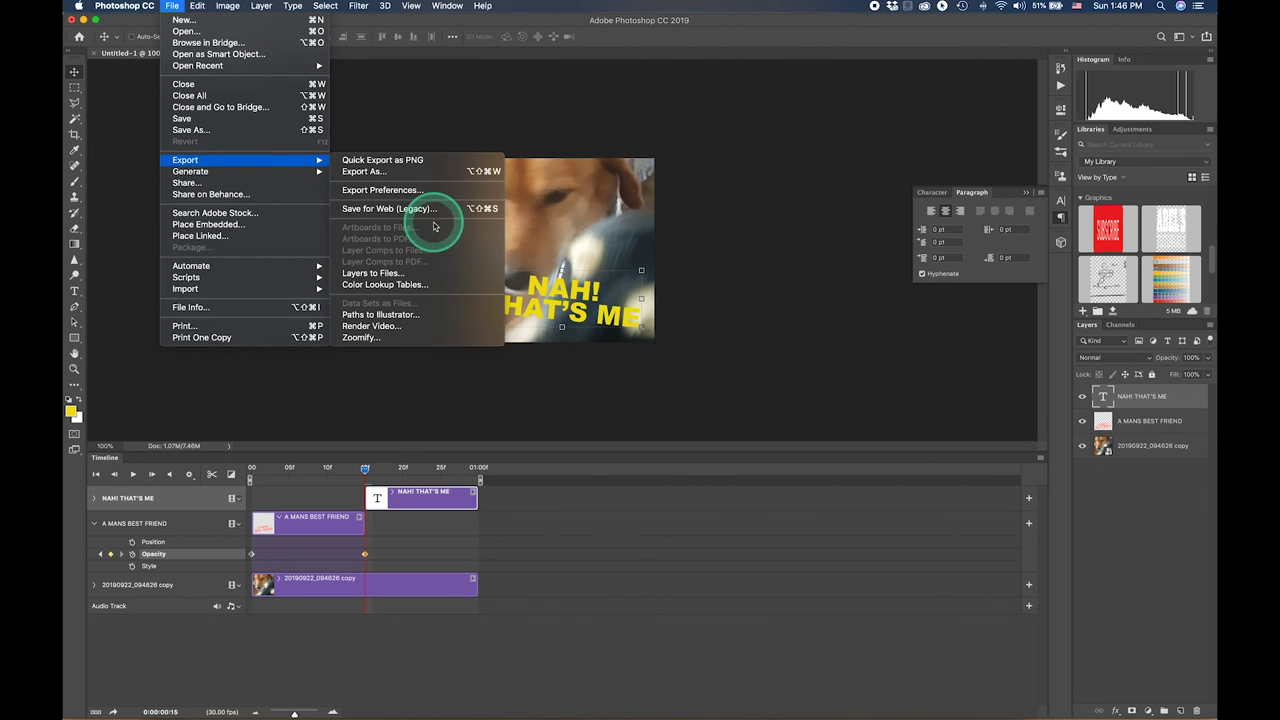
click(420, 209)
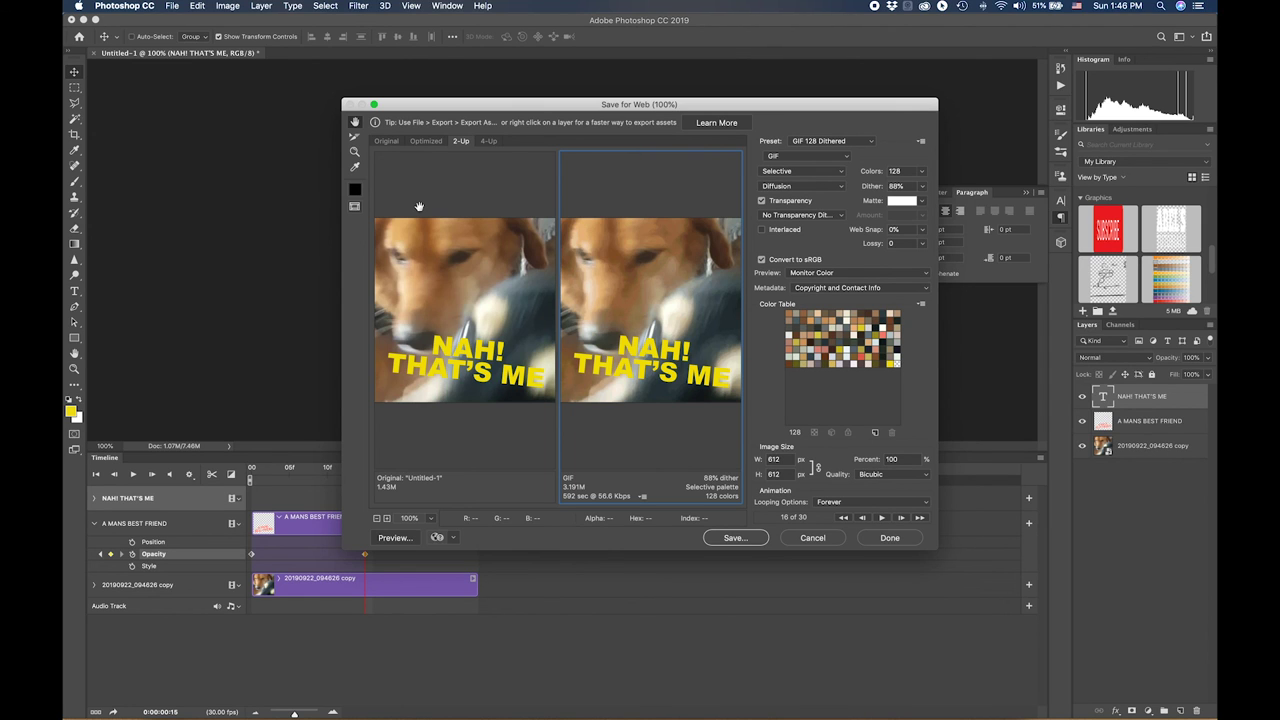
click(572, 310)
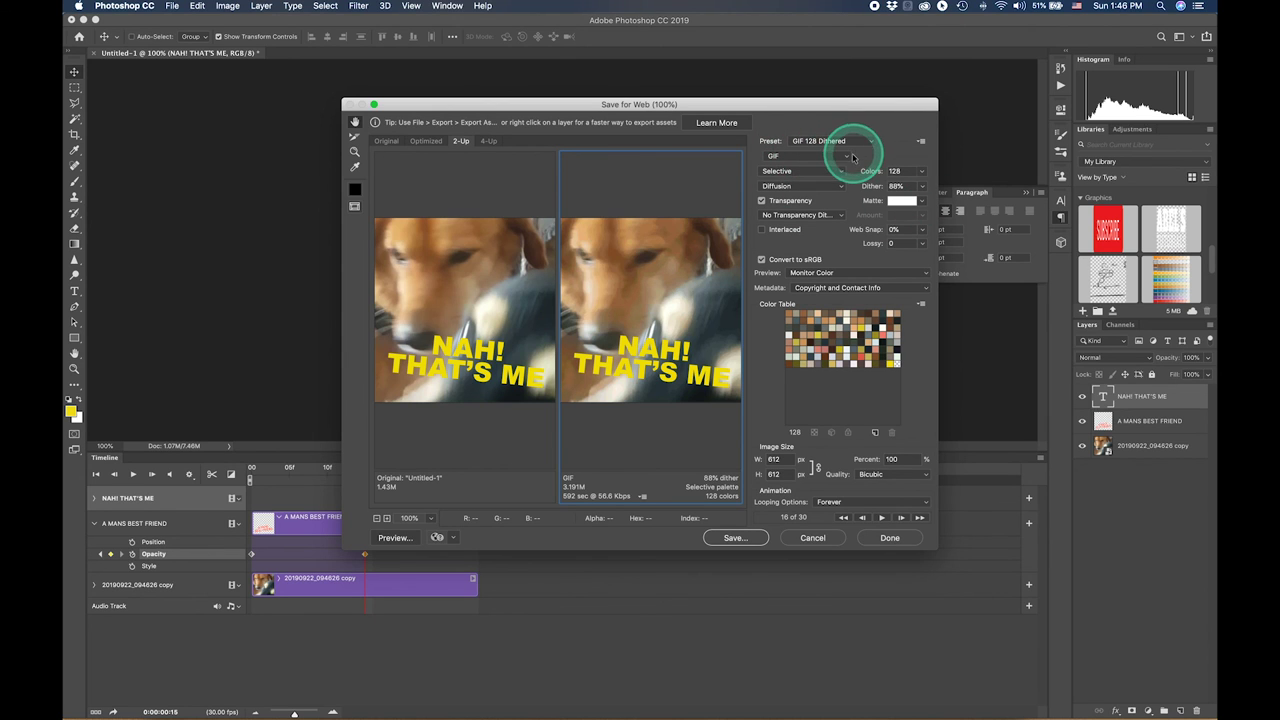
click(882, 518)
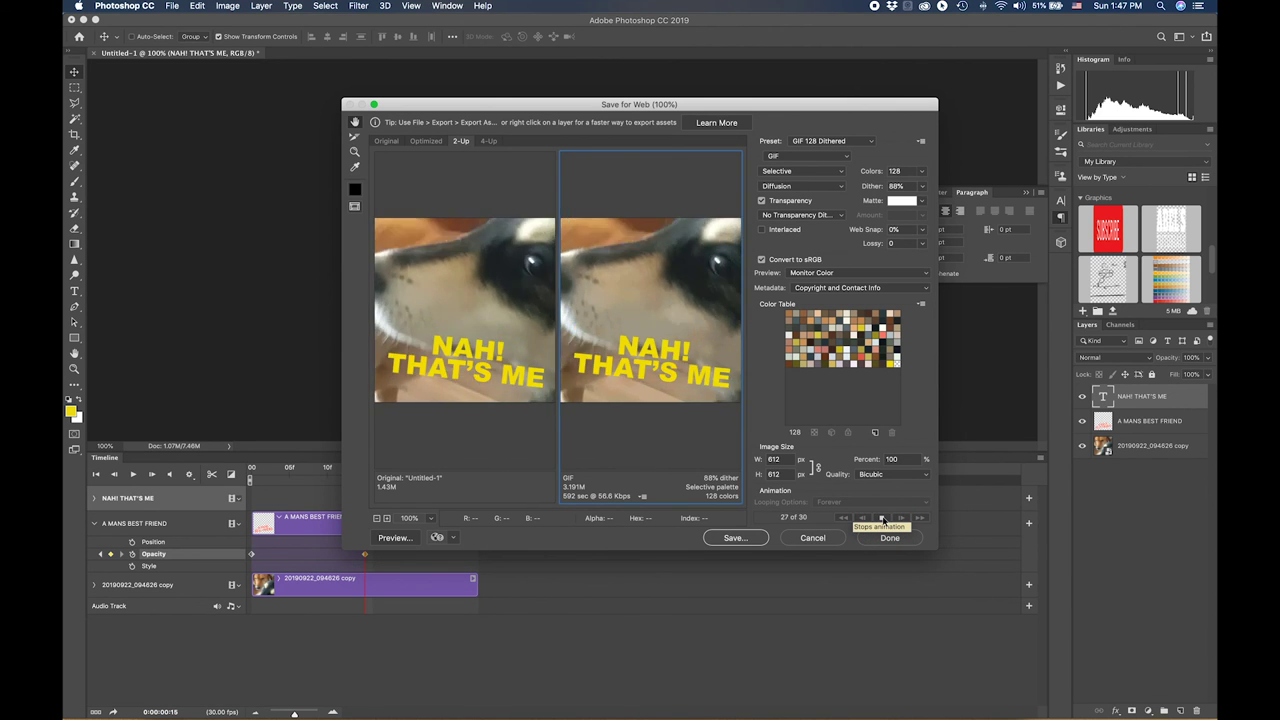
click(737, 538)
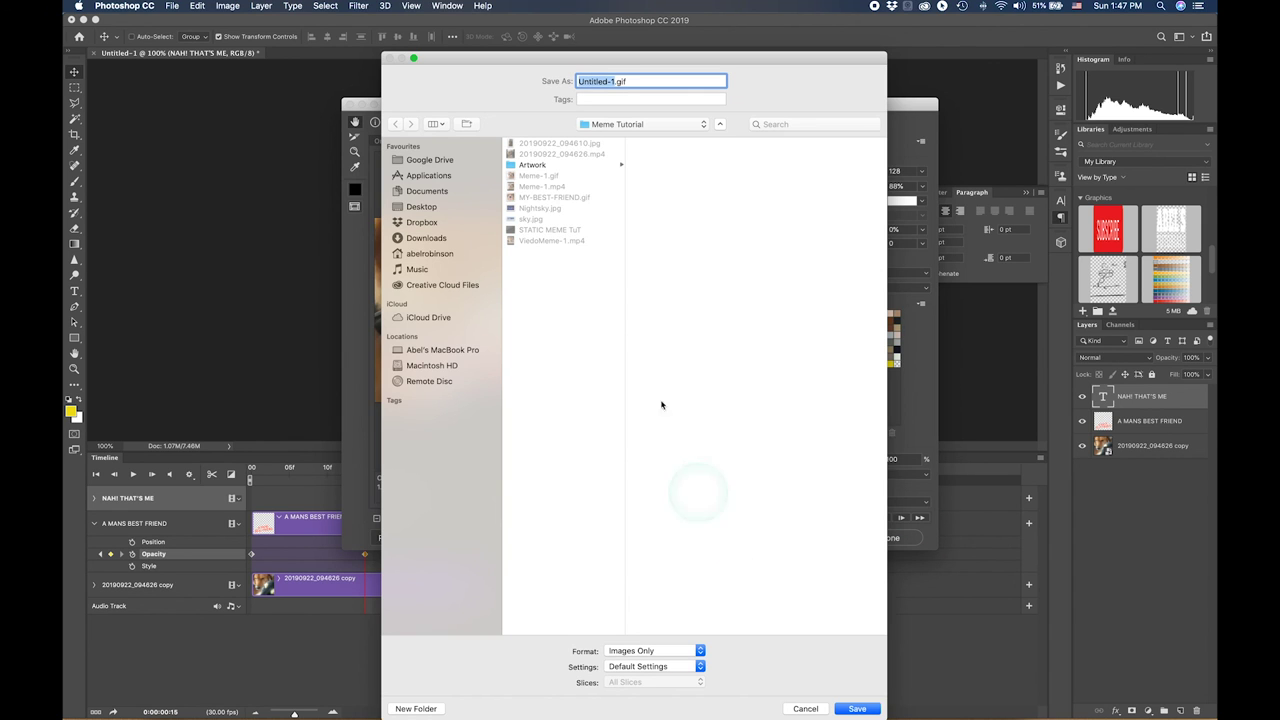
click(710, 262)
text(VideoMeme-1.gif)
key(Return)
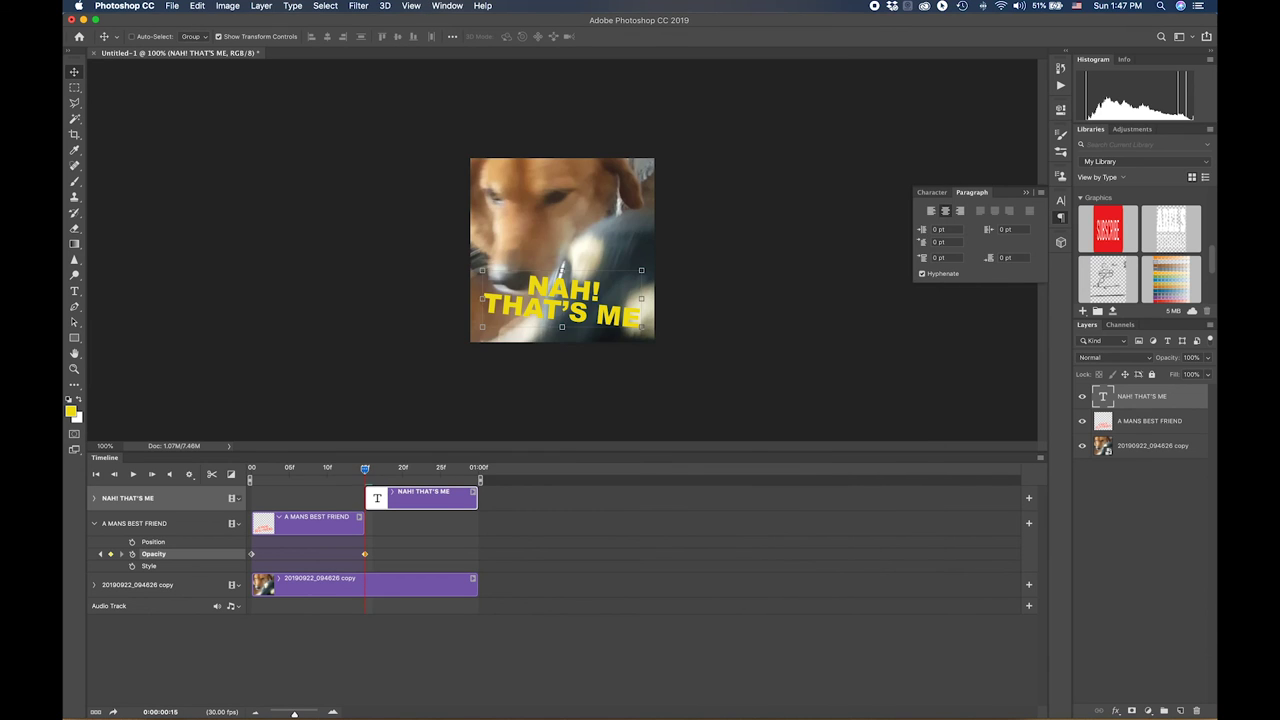
In Finder's Meme Tutorial folder, play the ViedoMeme-1.mp4 preview, then check the 3.3 MB VideoMeme-1.gif.
key(super+Tab)
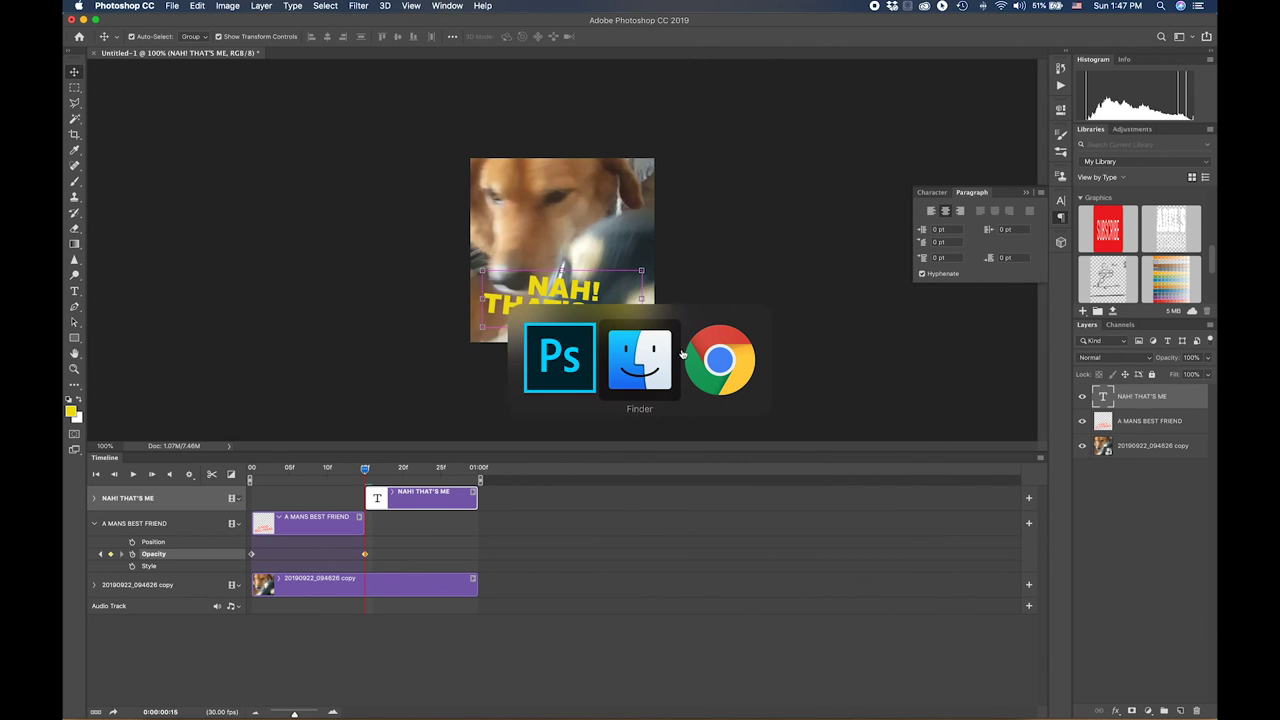
click(648, 360)
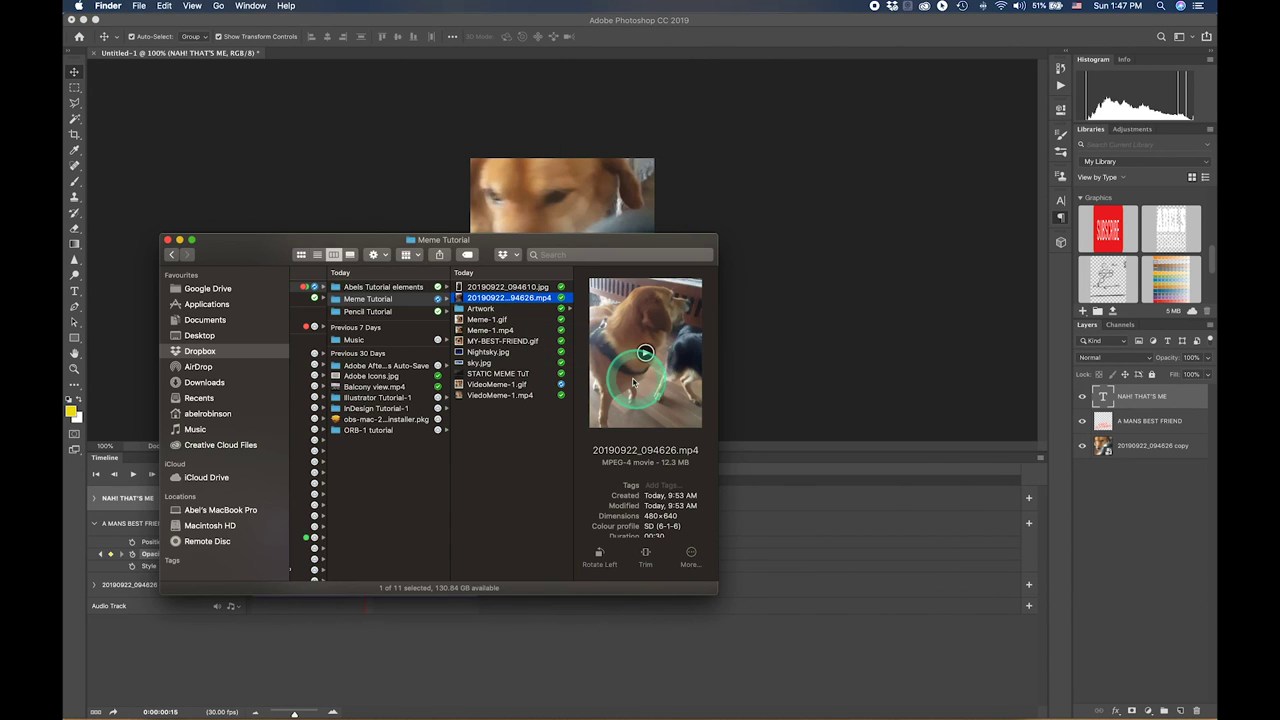
key(Left)
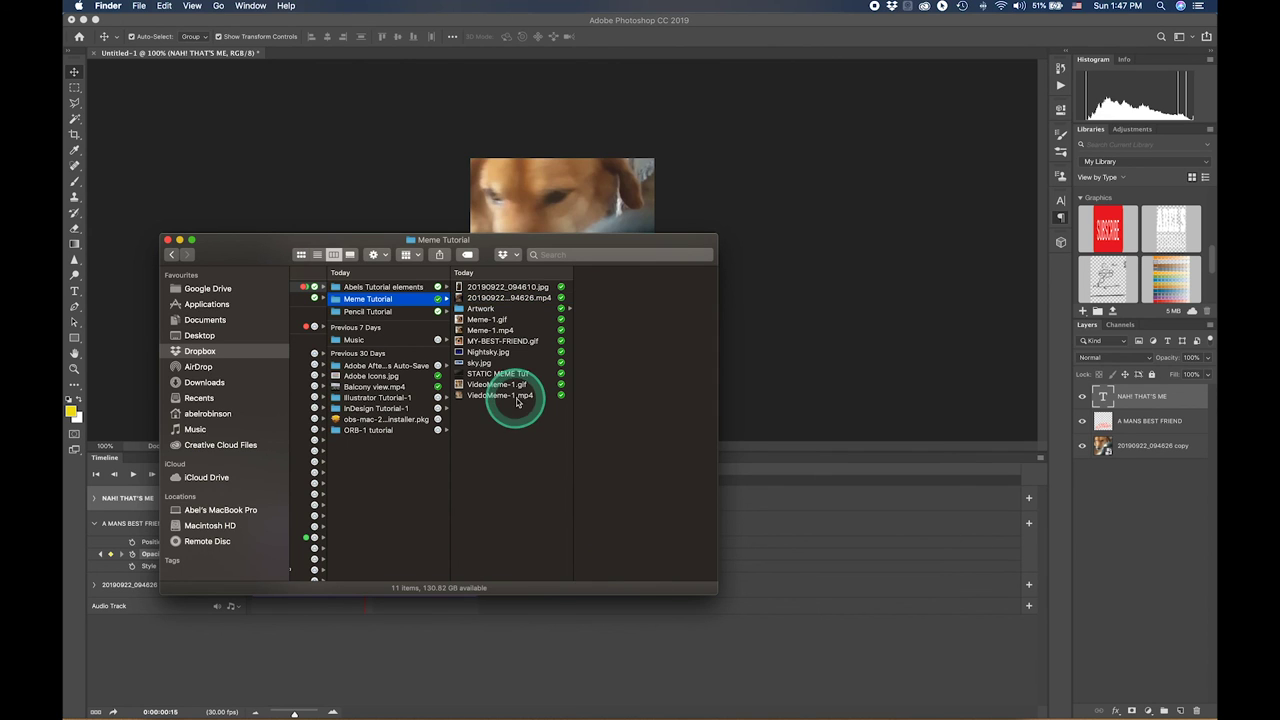
click(505, 395)
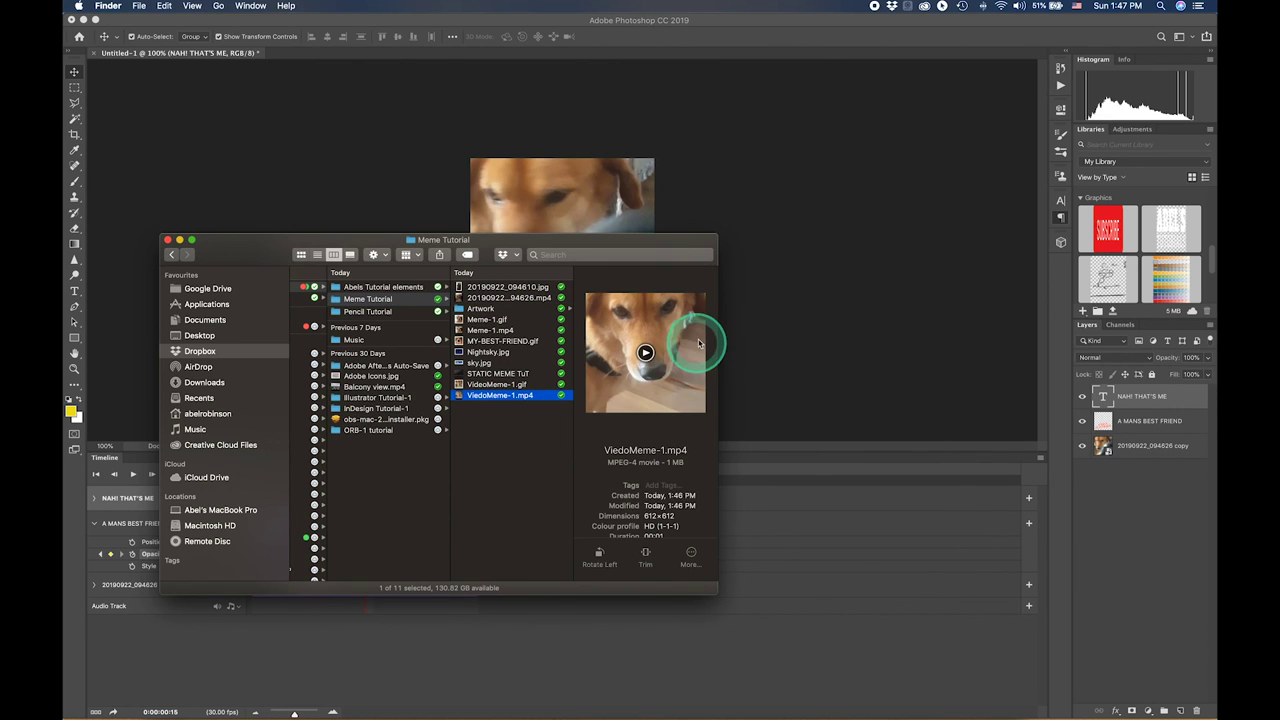
click(645, 352)
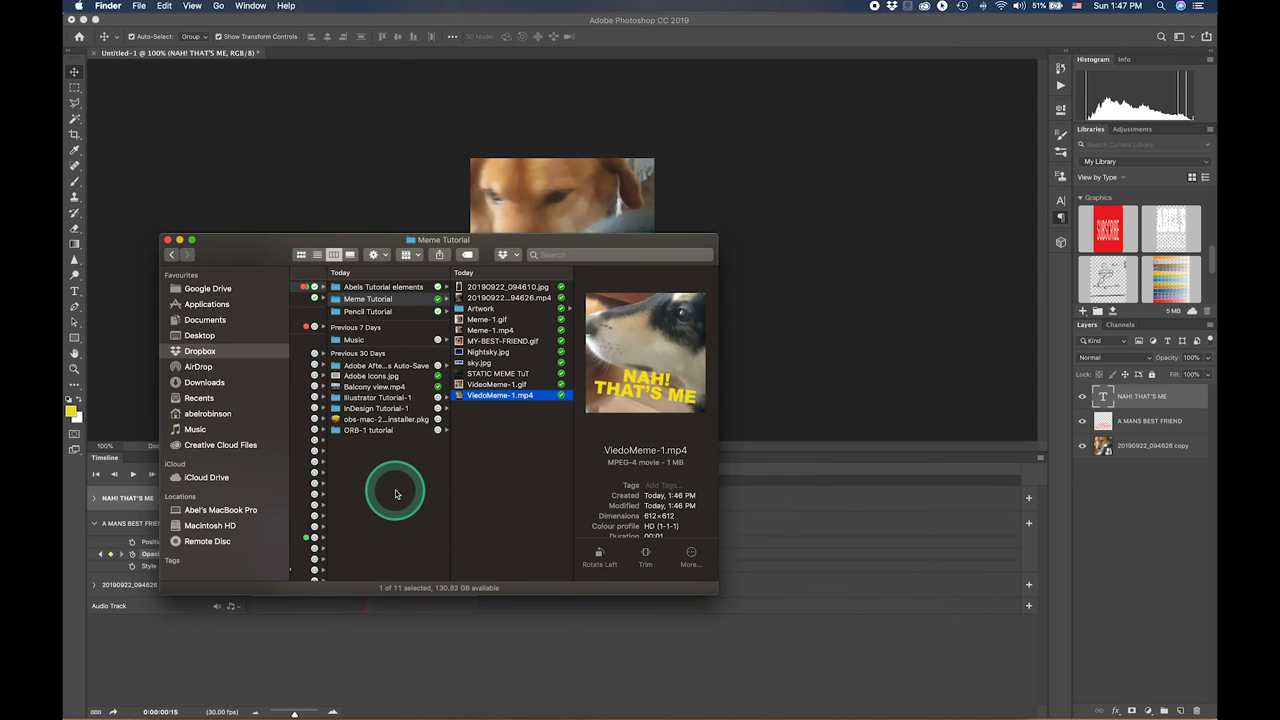
click(510, 384)
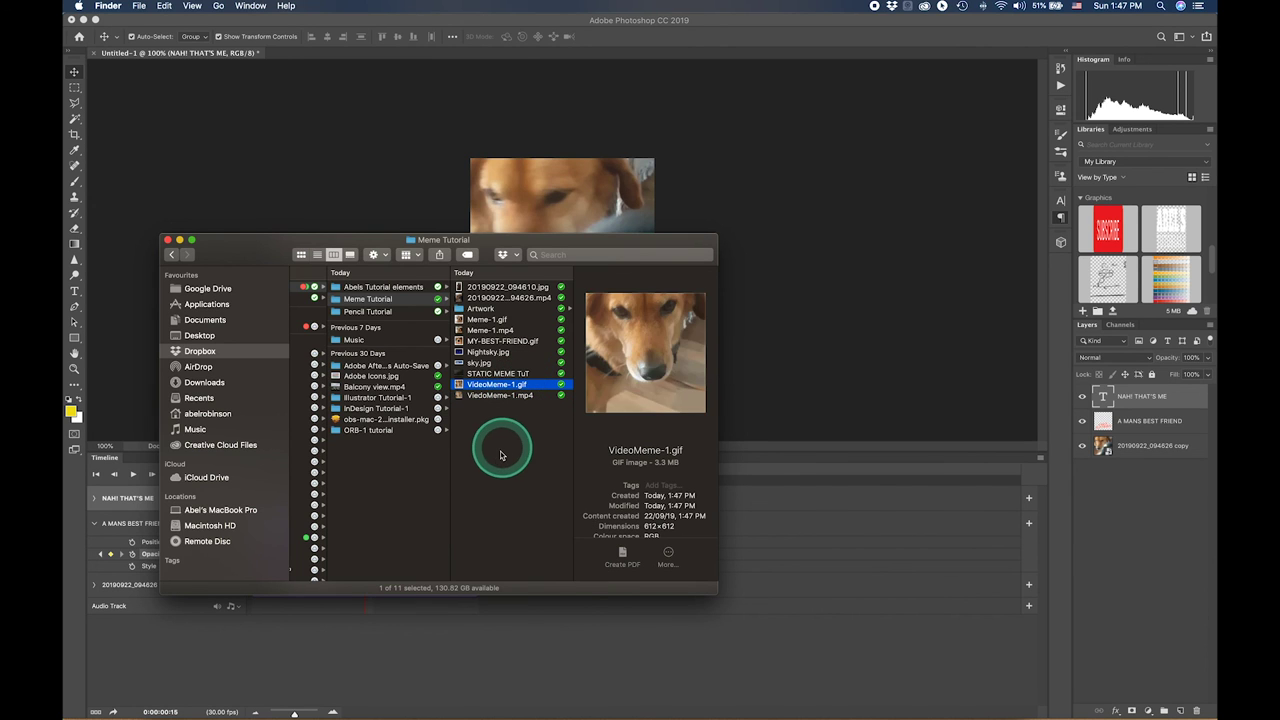